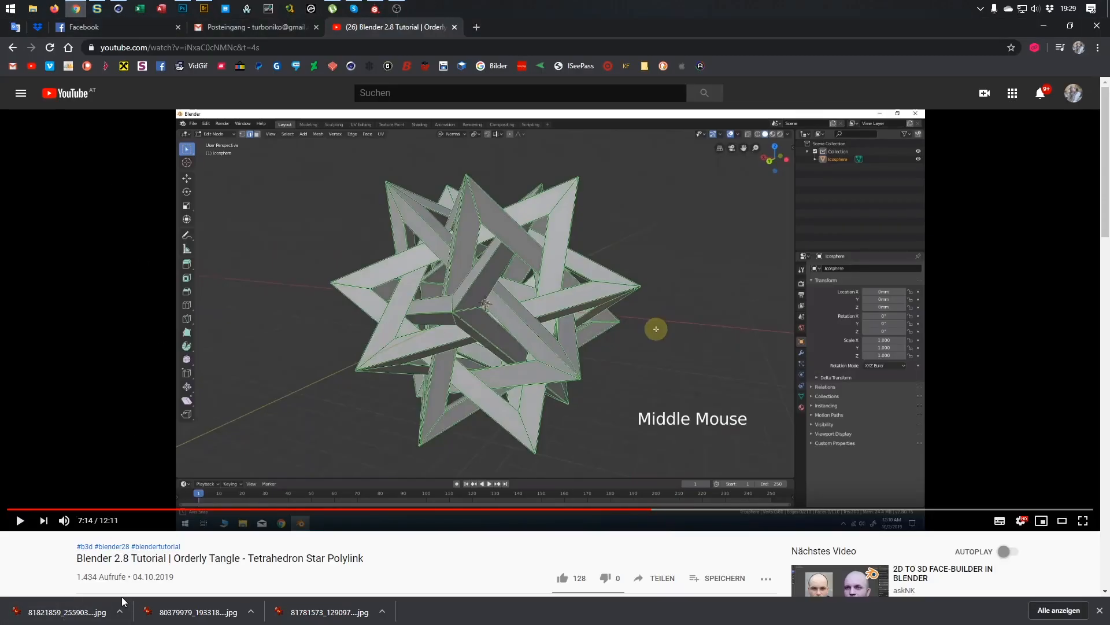
- Review the Orderly Tangle tetrahedron star reference video page and switch to Cinema 4D
scroll(142, 486, down, 2)
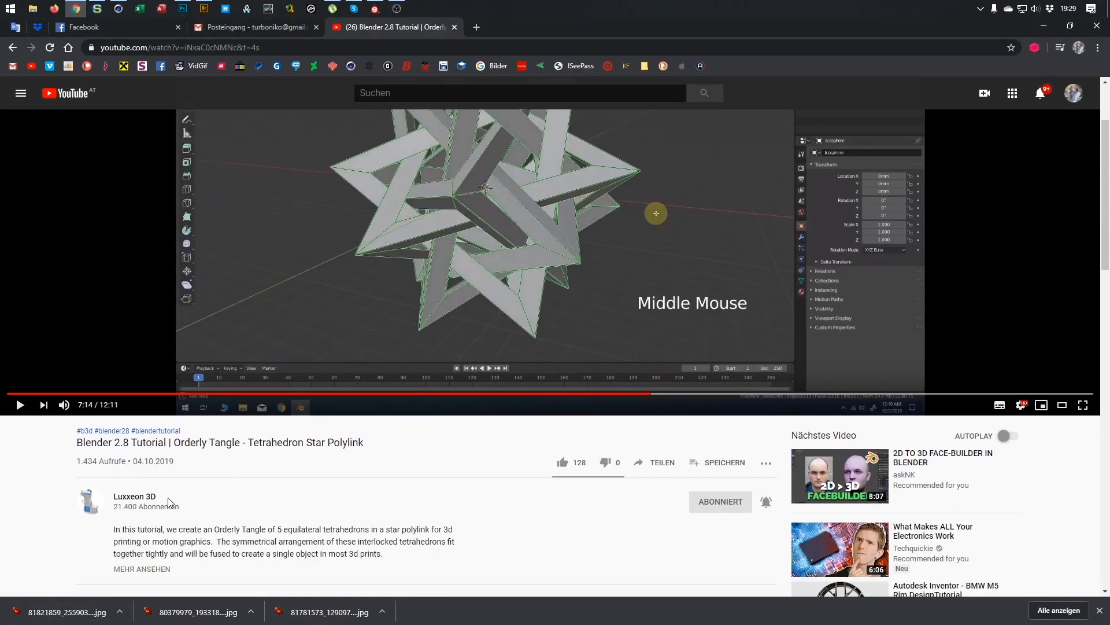
scroll(204, 490, up, 2)
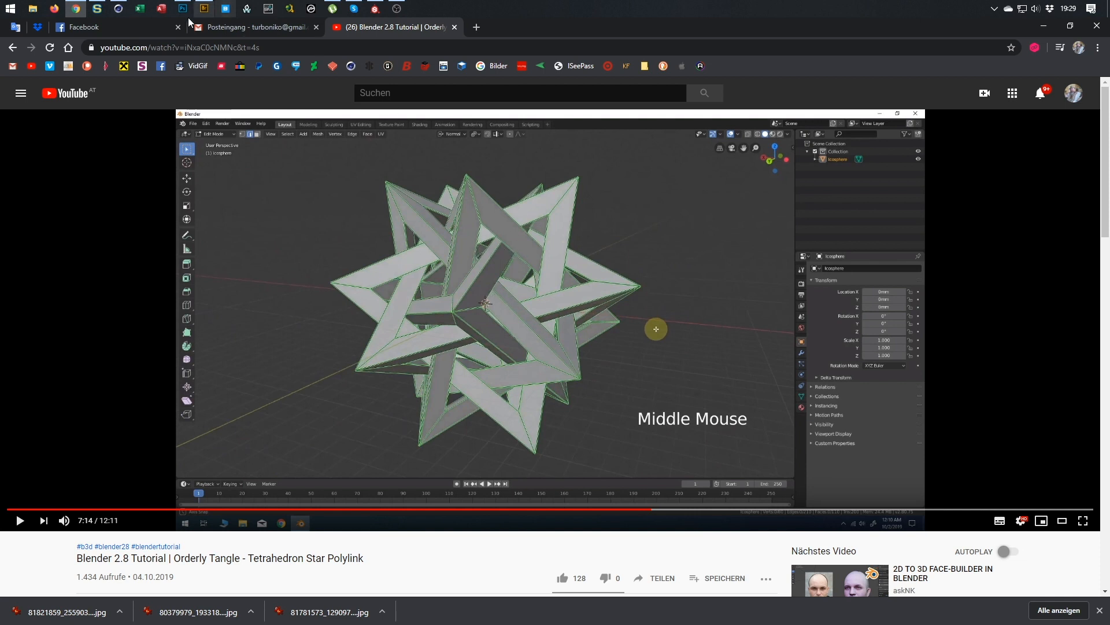
mouse_move(119, 10)
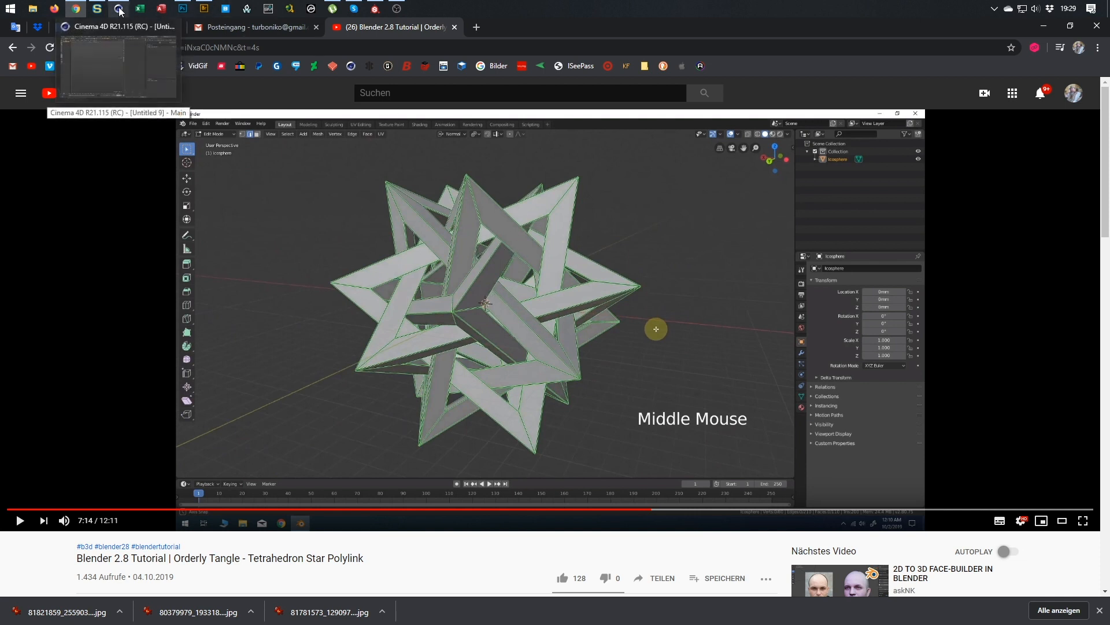
click(120, 10)
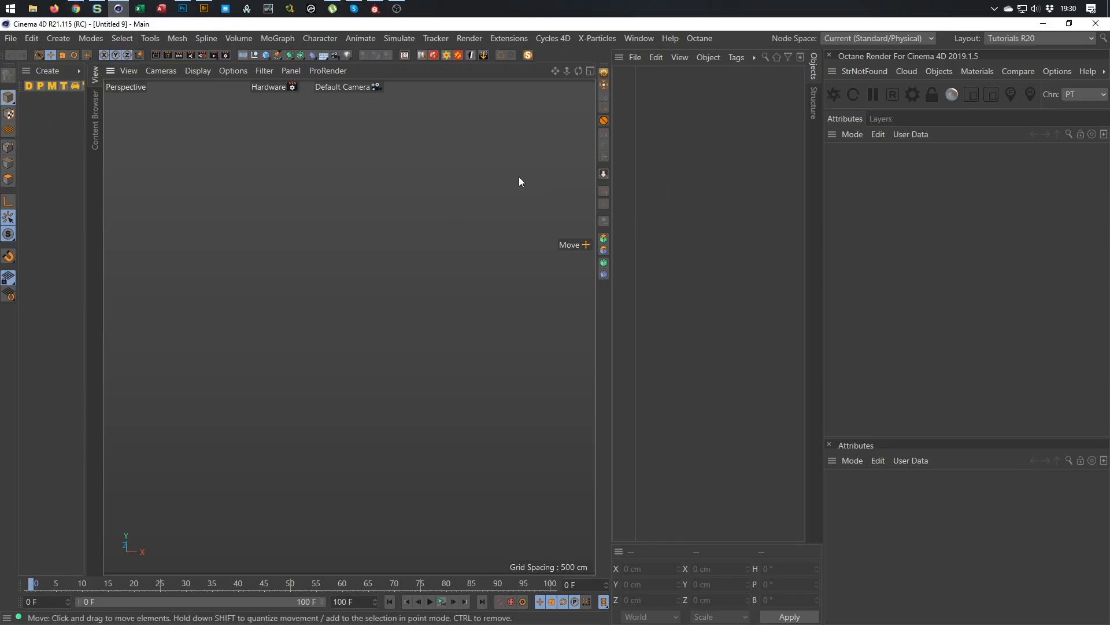
- Close the docked Octane Render manager and set the top and vertical tool palettes to medium icons
click(829, 56)
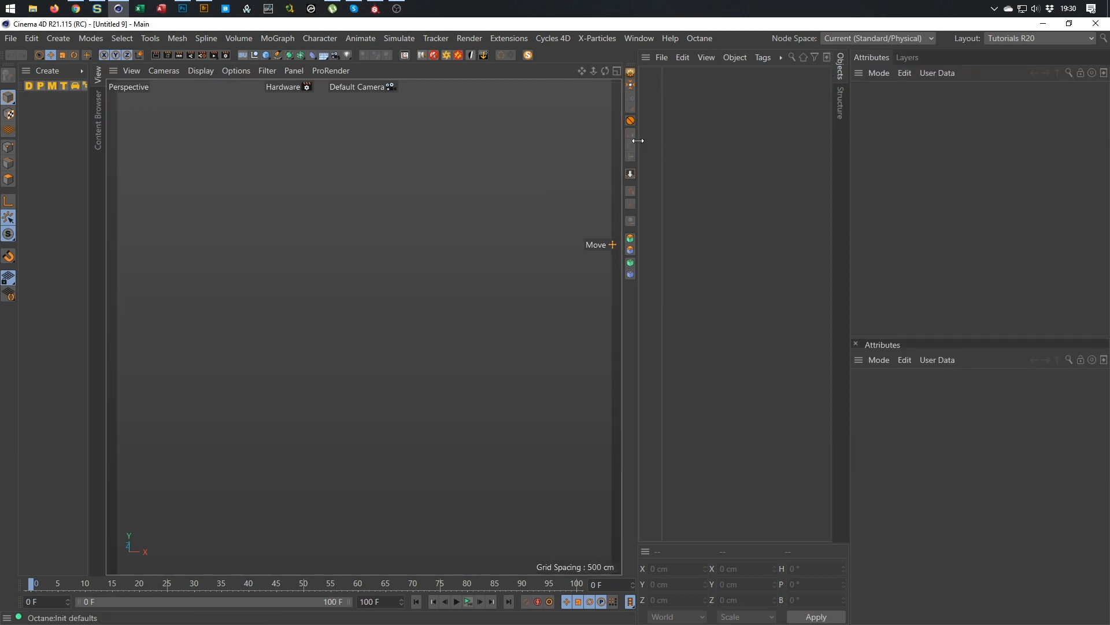
right_click(541, 53)
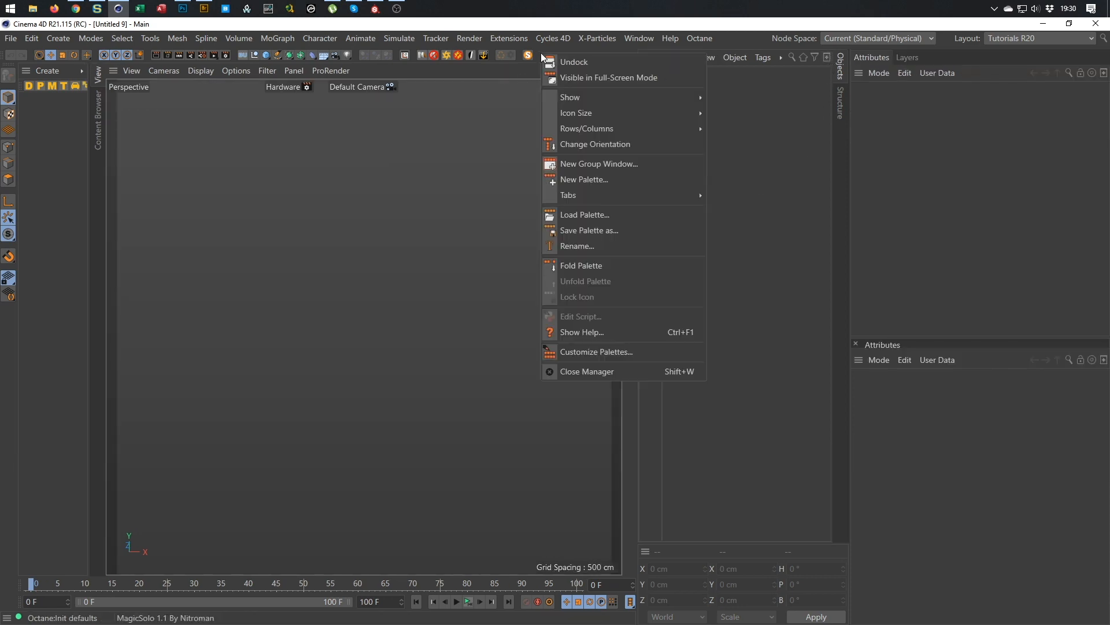
mouse_move(662, 116)
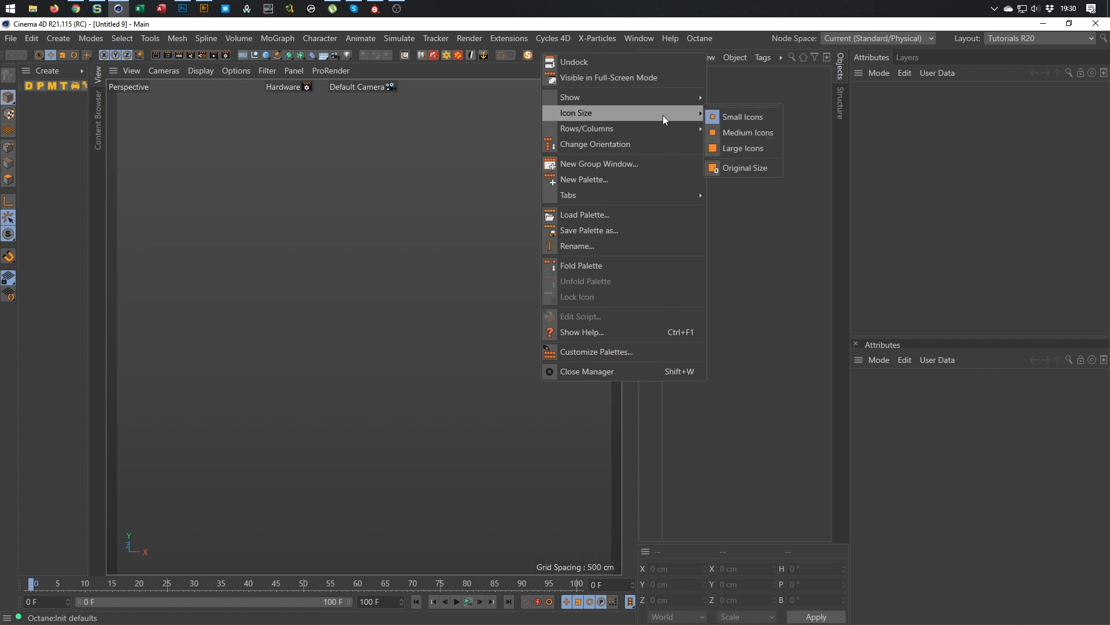
click(746, 134)
right_click(632, 314)
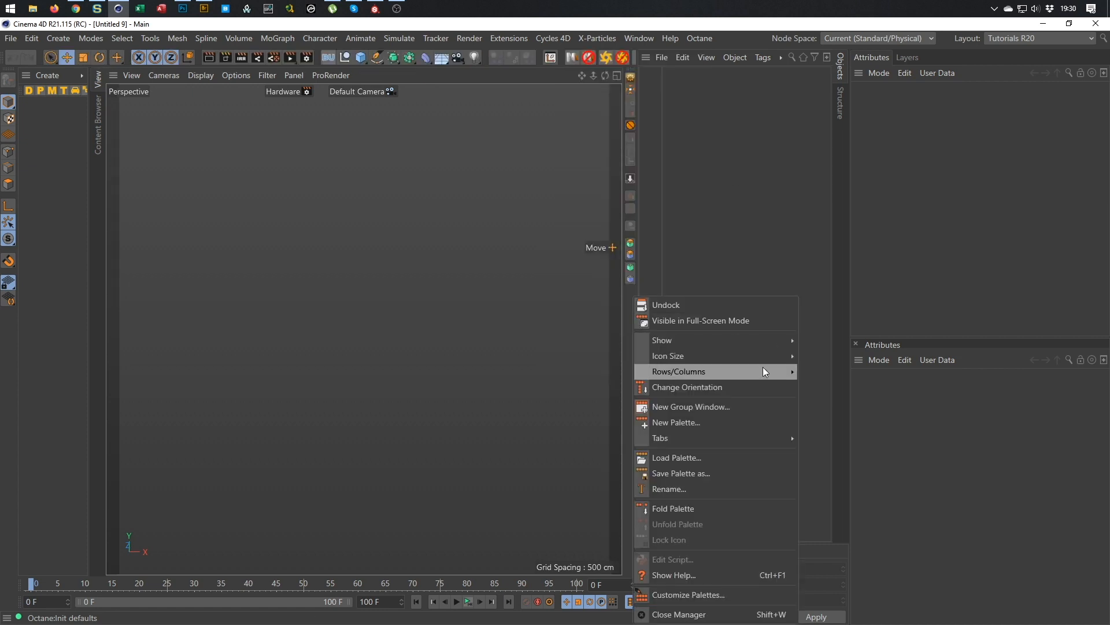
mouse_move(786, 355)
click(839, 374)
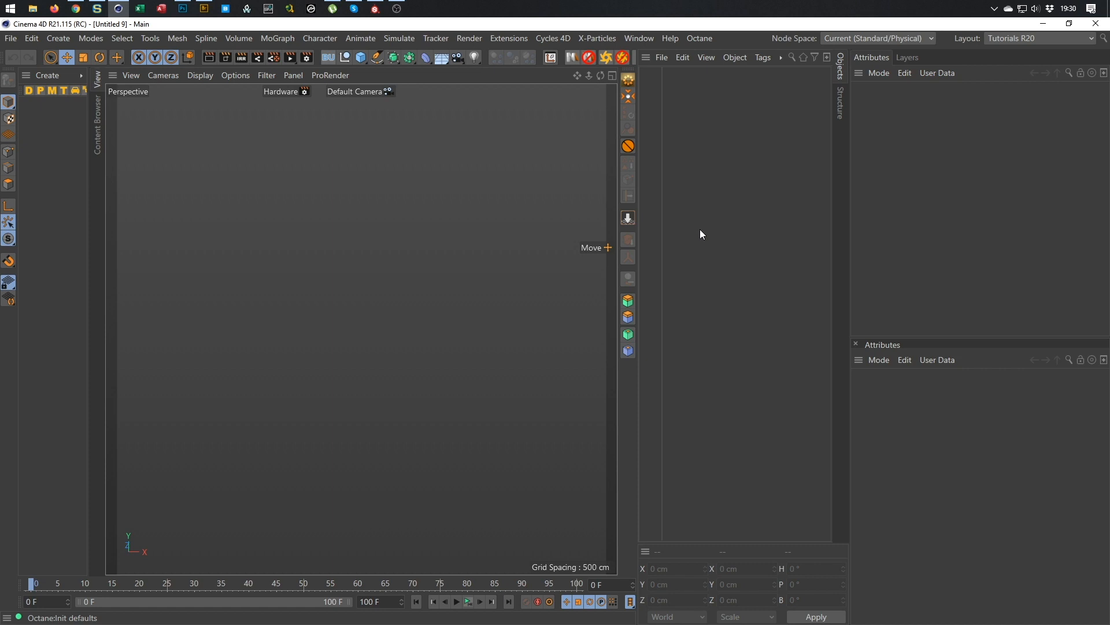
- Add an Icosa Platonic object, convert it to an editable polygon object, and enter polygon mode
click(361, 57)
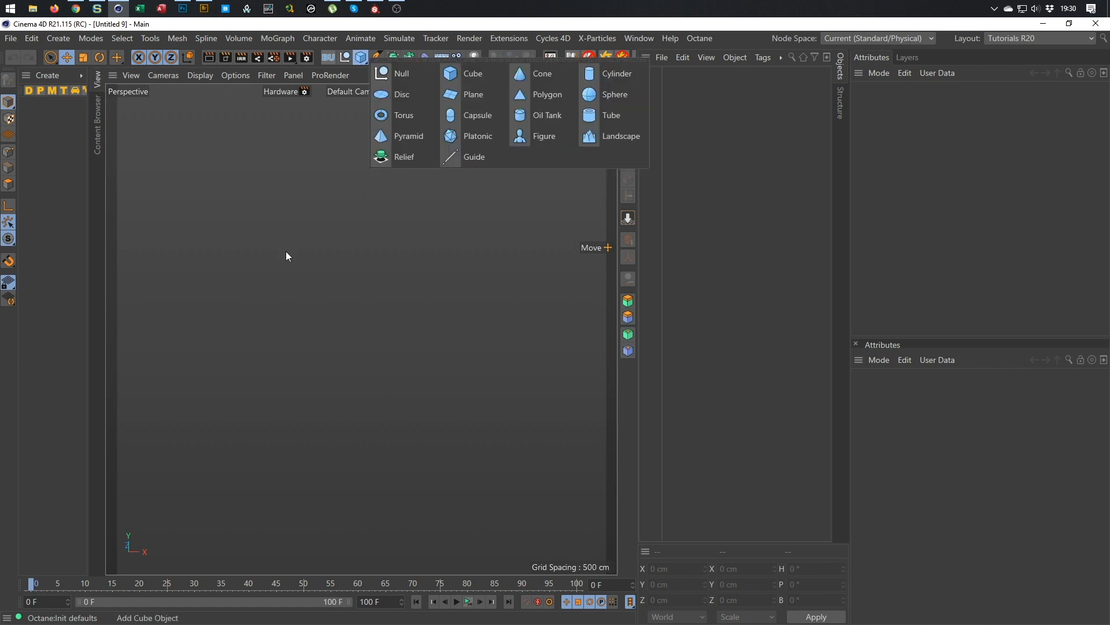
click(476, 137)
alt+drag(365, 304, 457, 286)
scroll(437, 251, up, 5)
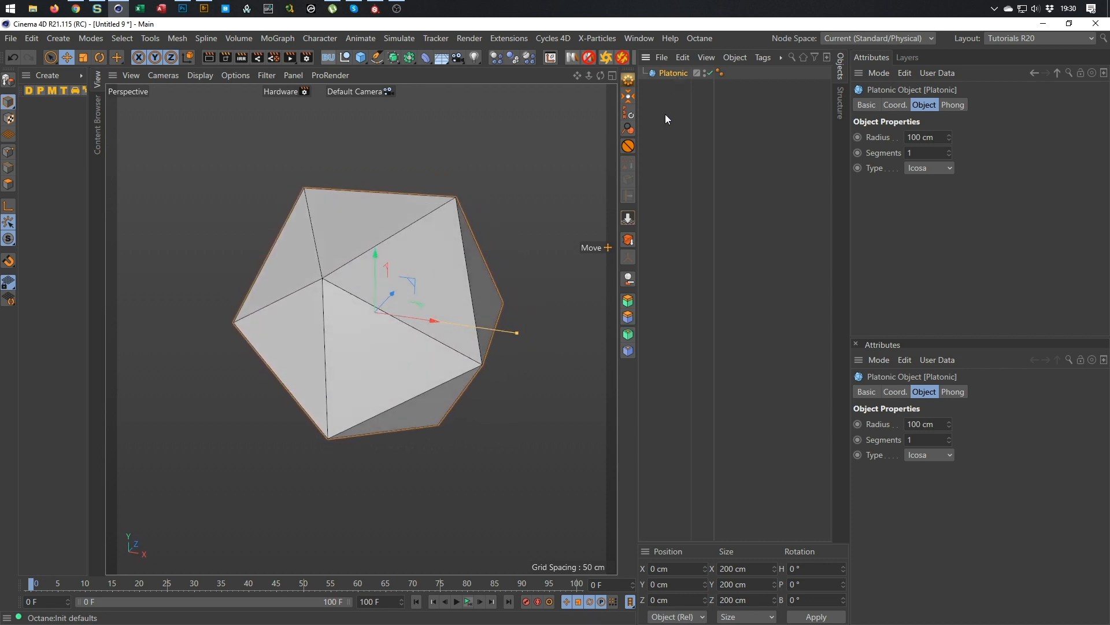
key(c)
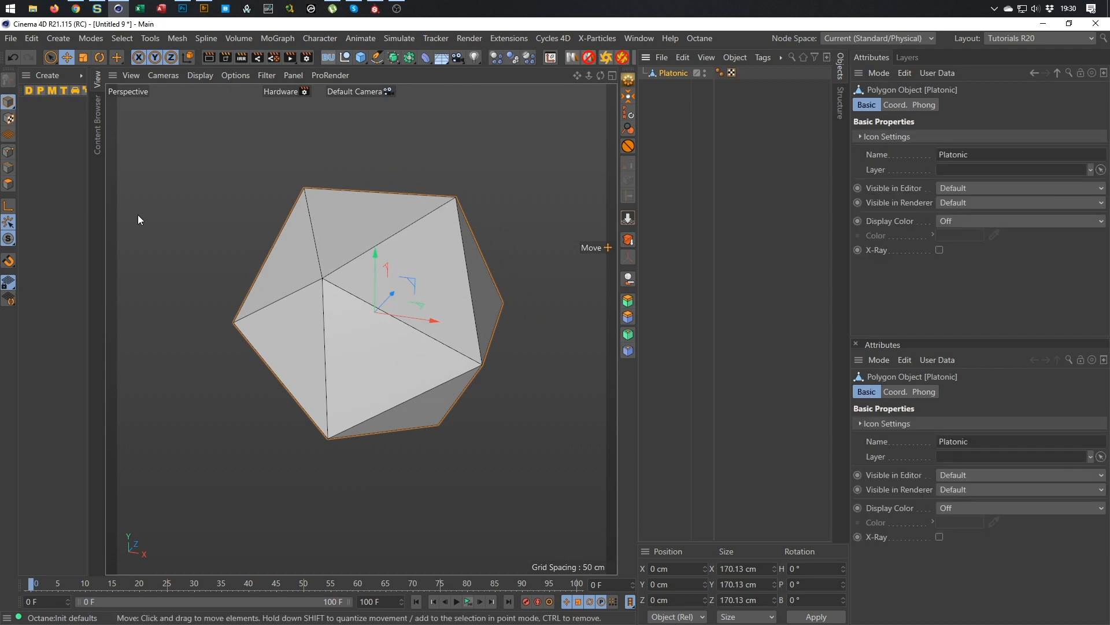
click(9, 183)
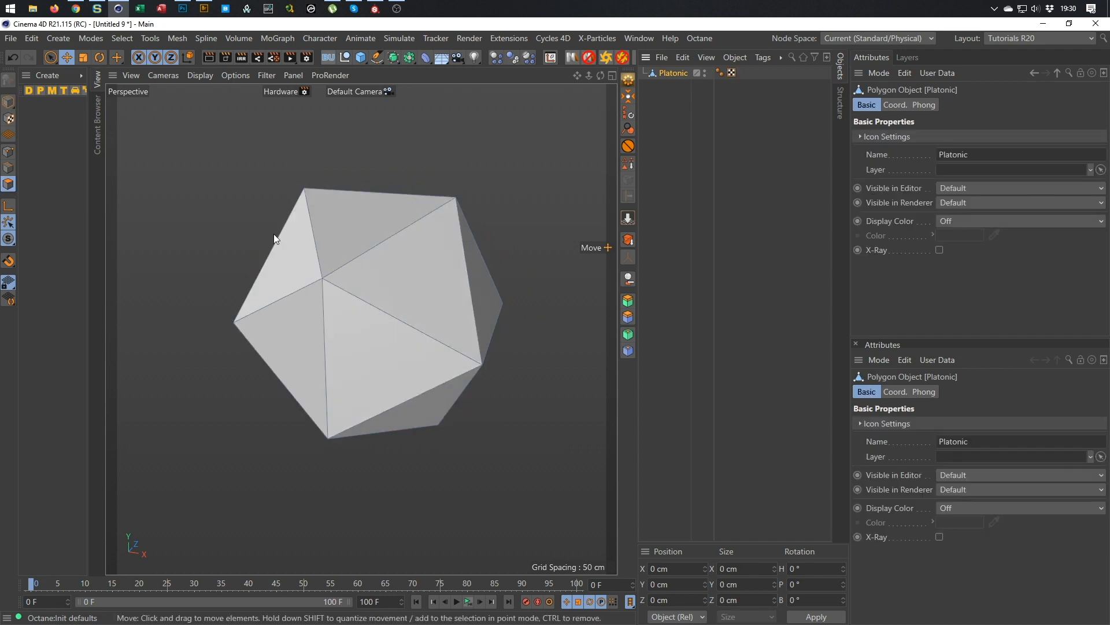
- Try moving one front triangular face outward to test its connection to the mesh, and undo the move
click(405, 283)
drag(405, 284, 496, 245)
key(ctrl+z)
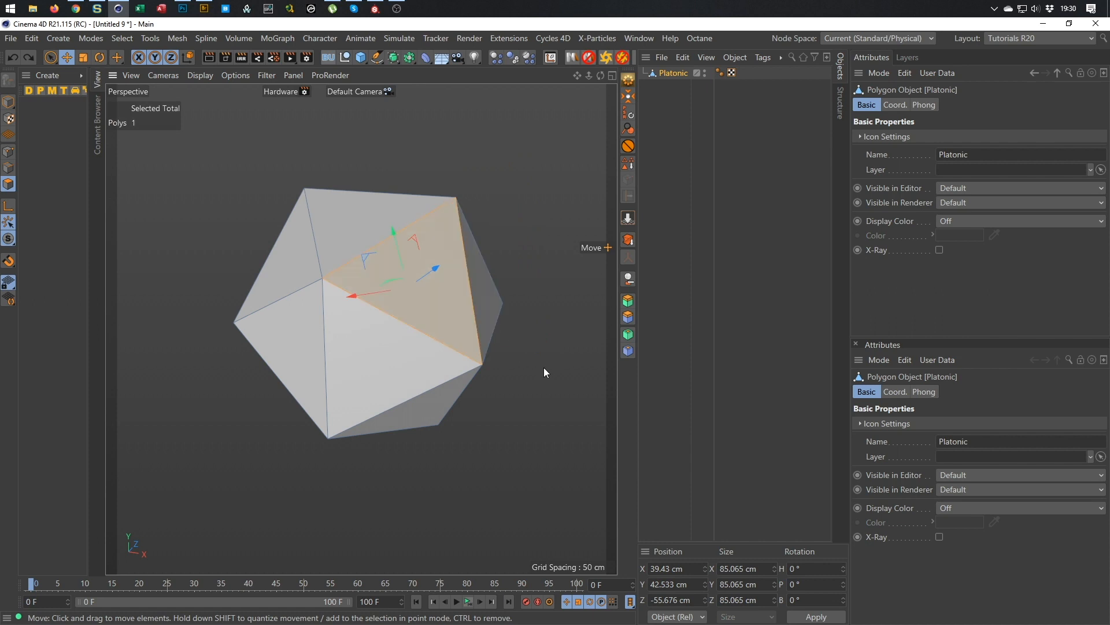
- Try to disconnect all polygons in polygon mode, test by moving one face, and undo that move
key(ctrl+a)
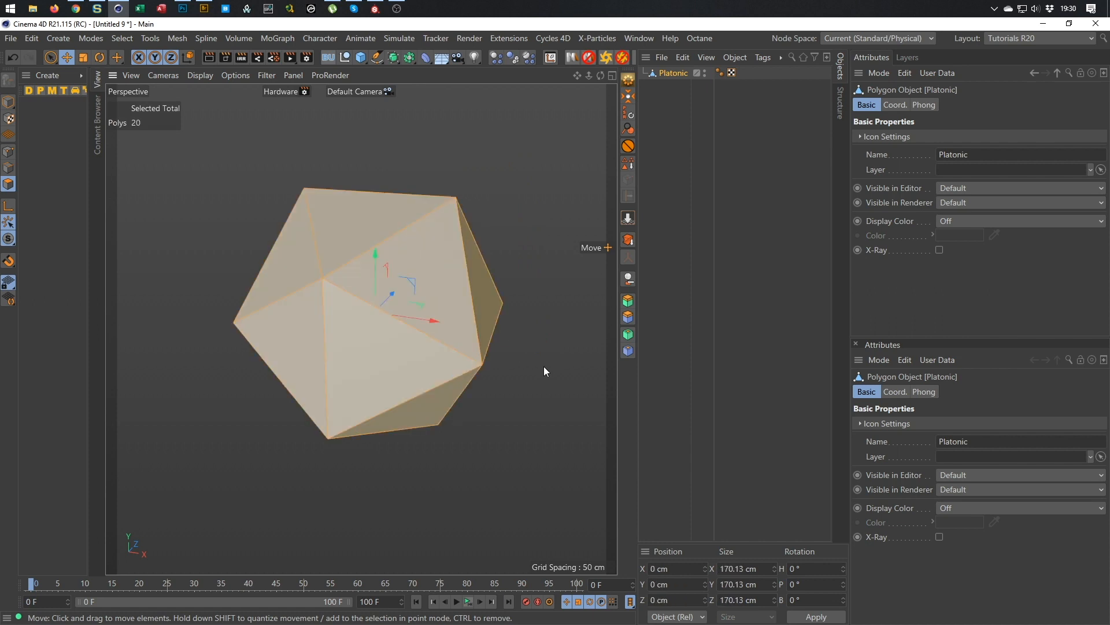
right_click(548, 317)
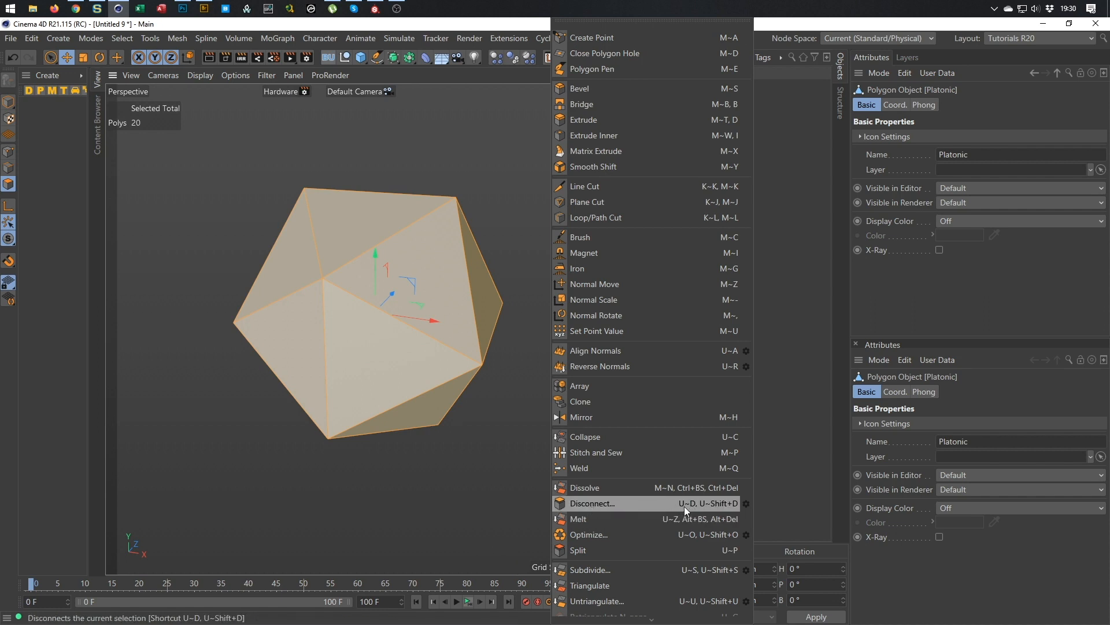
click(661, 505)
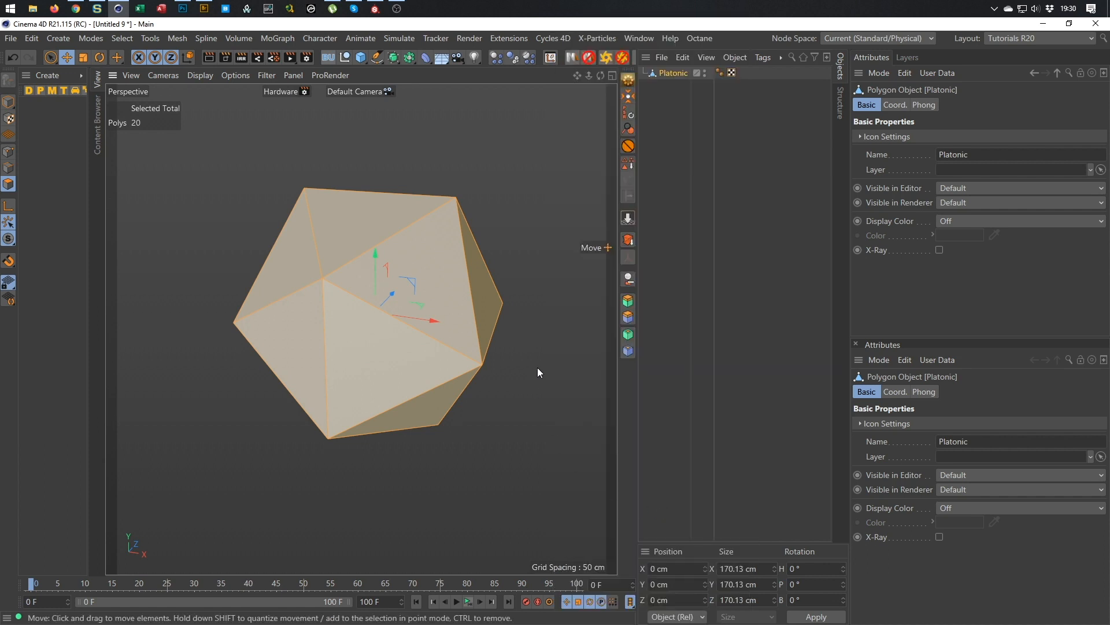
drag(457, 285, 504, 239)
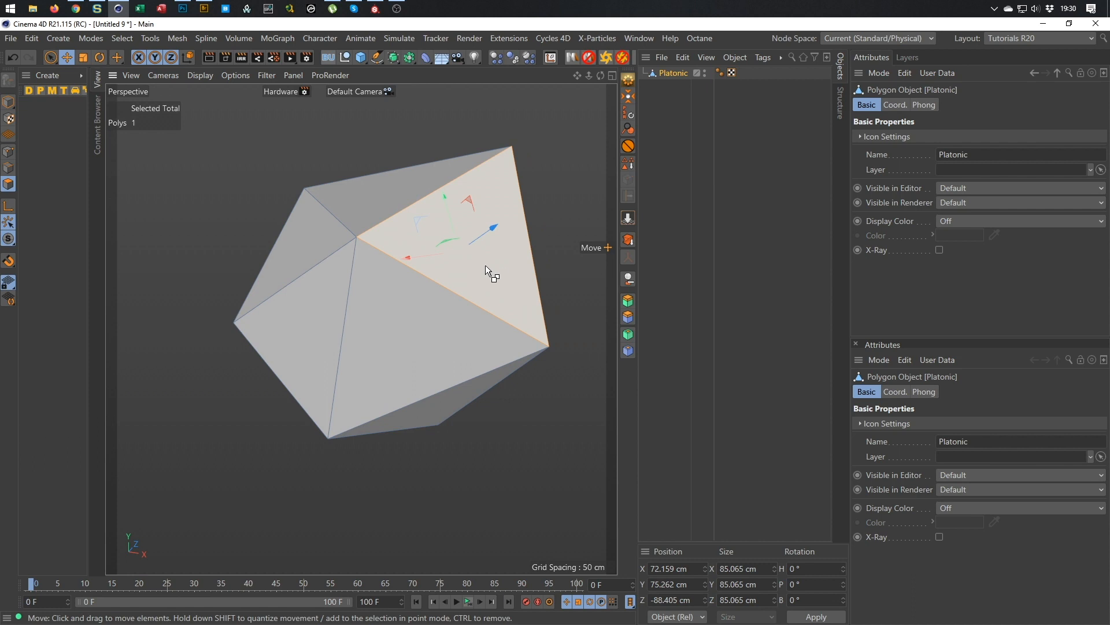
key(ctrl+z)
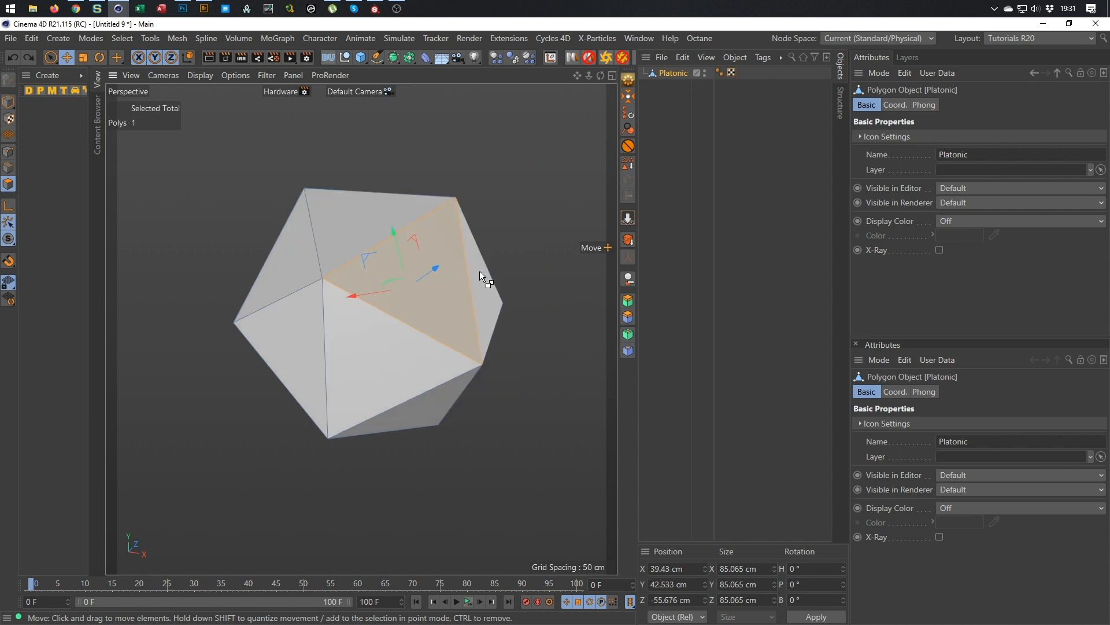
click(525, 478)
- Disconnect all of the icosahedron's points in point mode and return to polygon mode
click(9, 151)
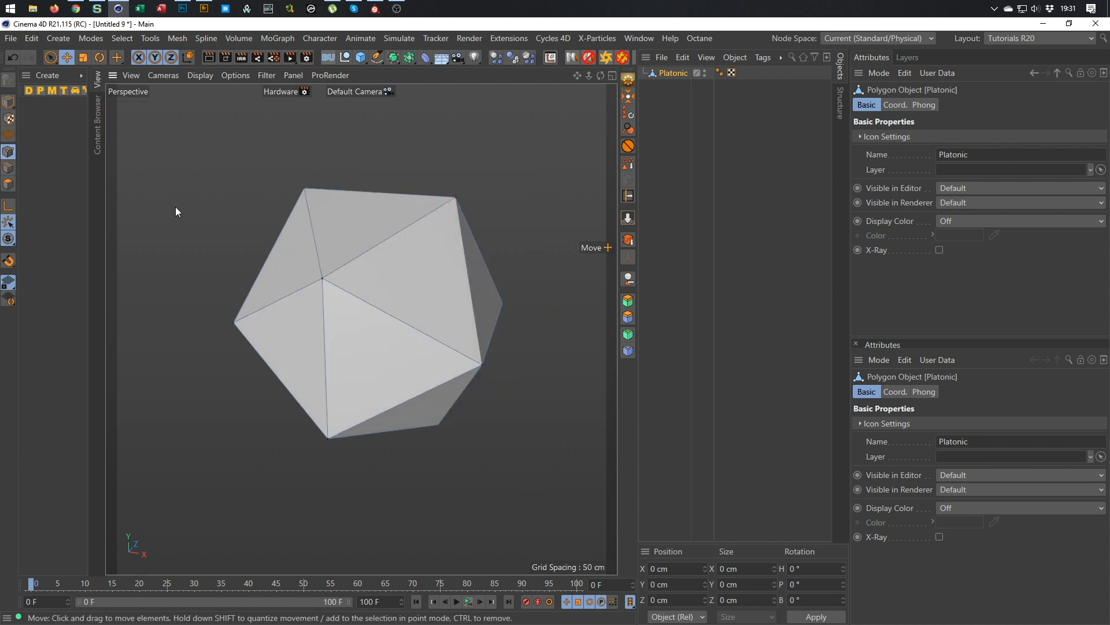
key(ctrl+a)
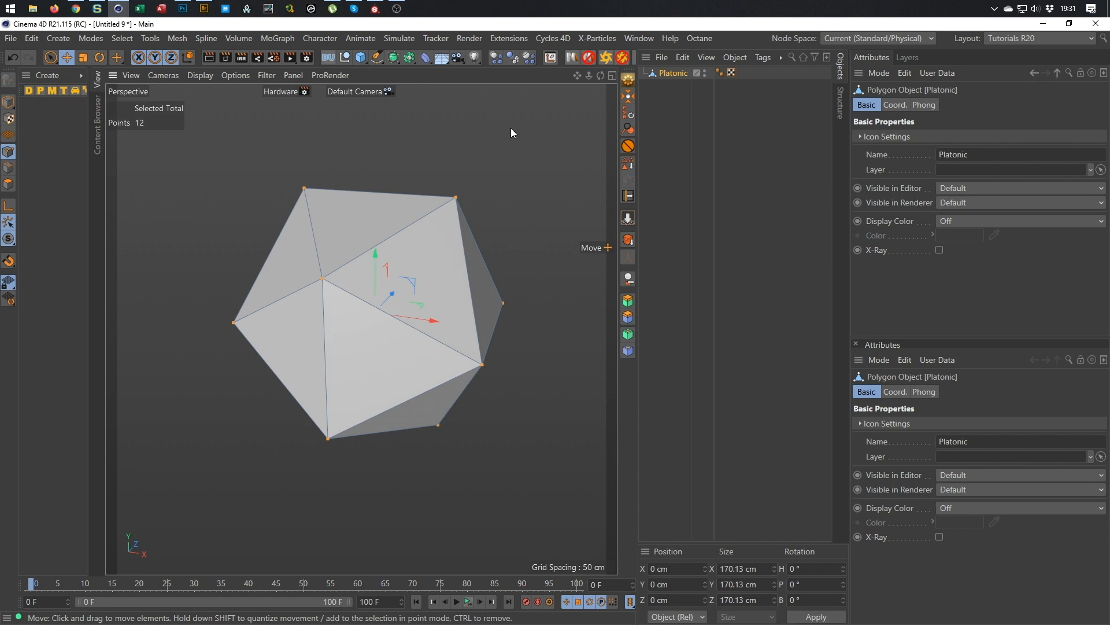
key(u)
key(d)
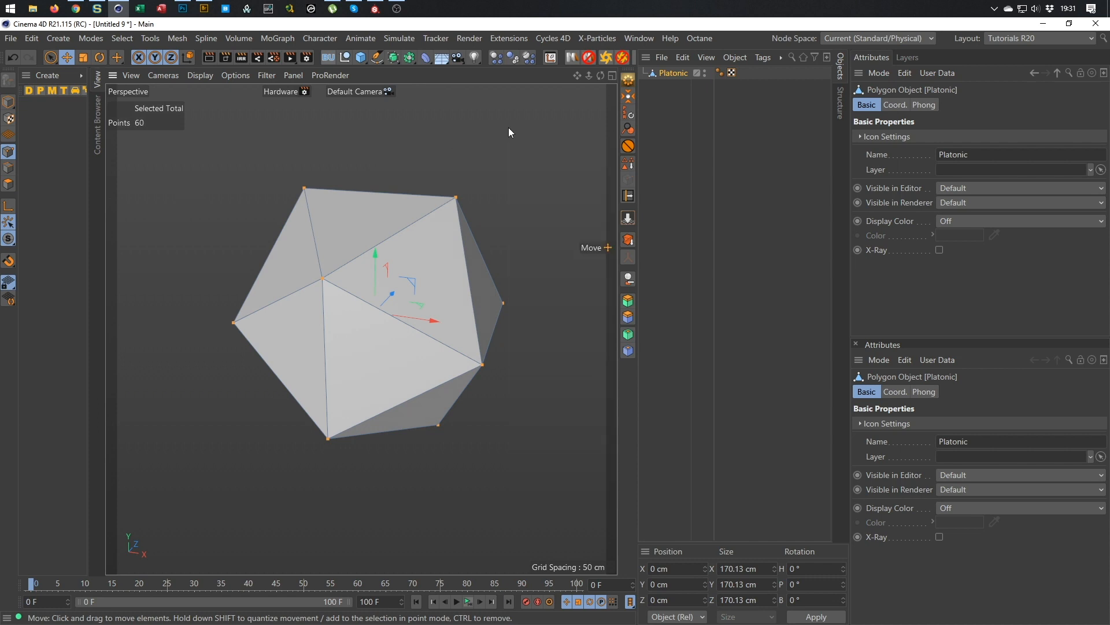
click(12, 184)
- Pull one front triangular face away to check that it is detached, and undo the move
click(419, 286)
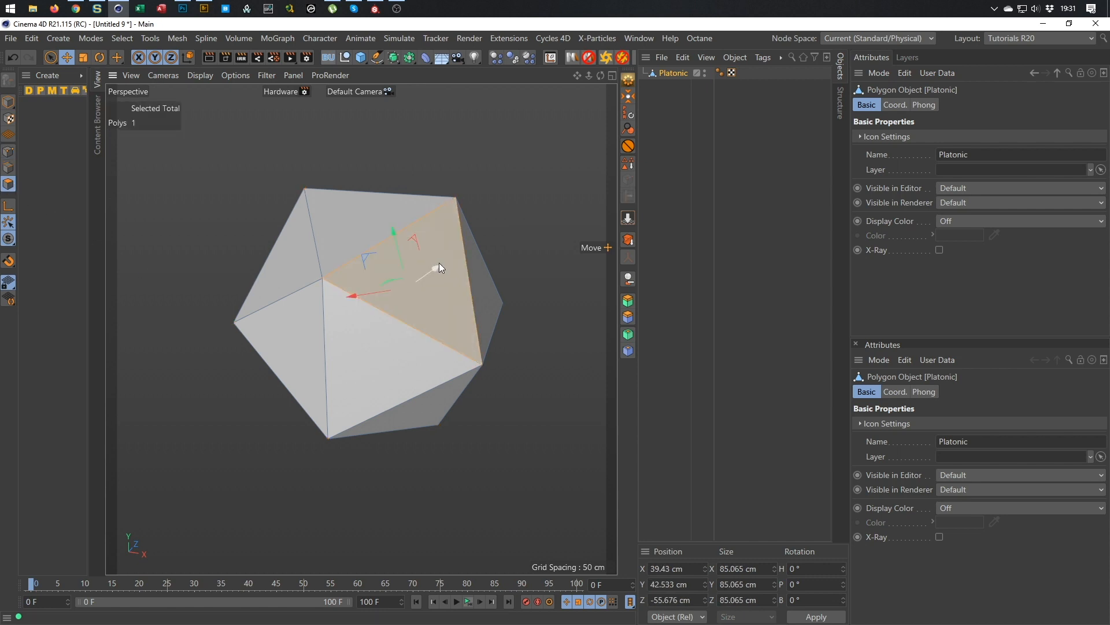
drag(439, 263, 538, 195)
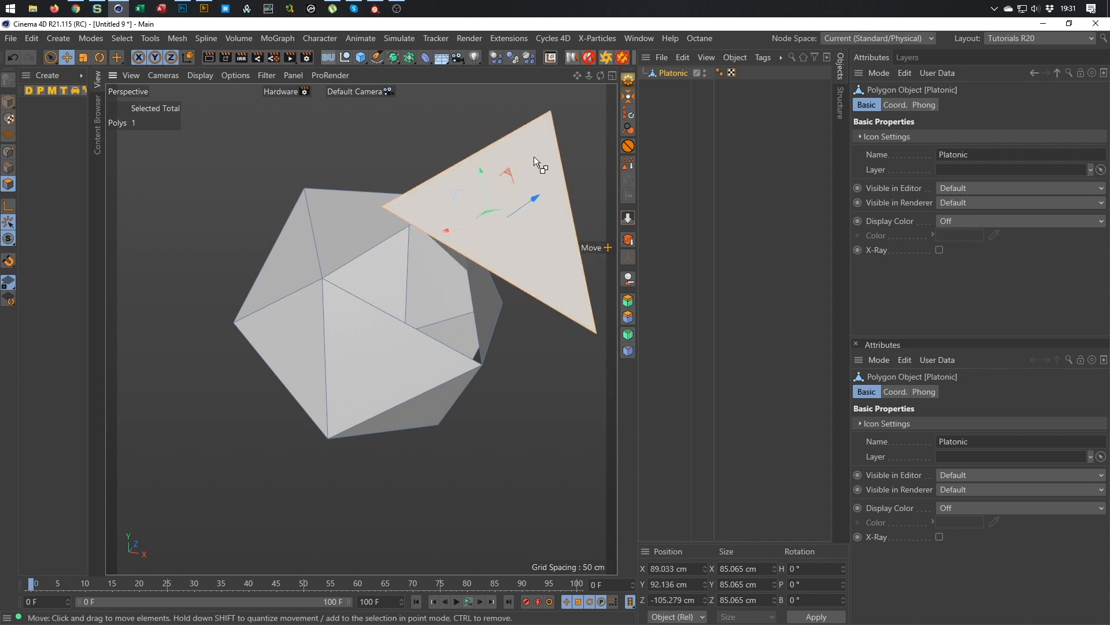
key(ctrl+z)
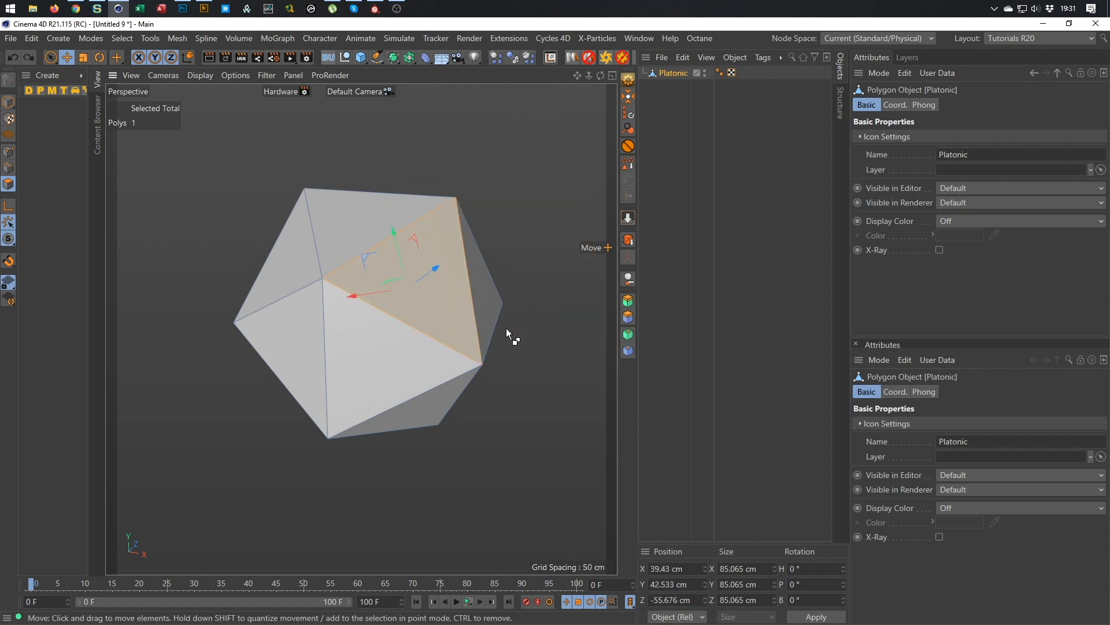
- Select all polygons, set the Rotate tool's orientation to Normal with Along Normals enabled, and rotate every face about its own normal
alt+middle_drag(393, 281, 416, 263)
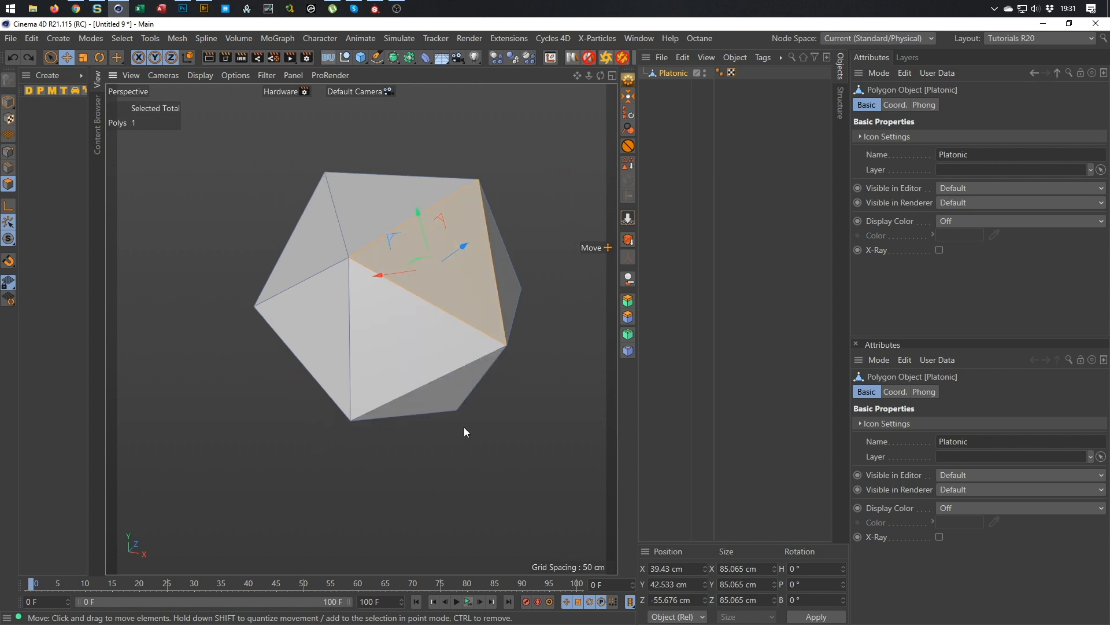
key(ctrl+a)
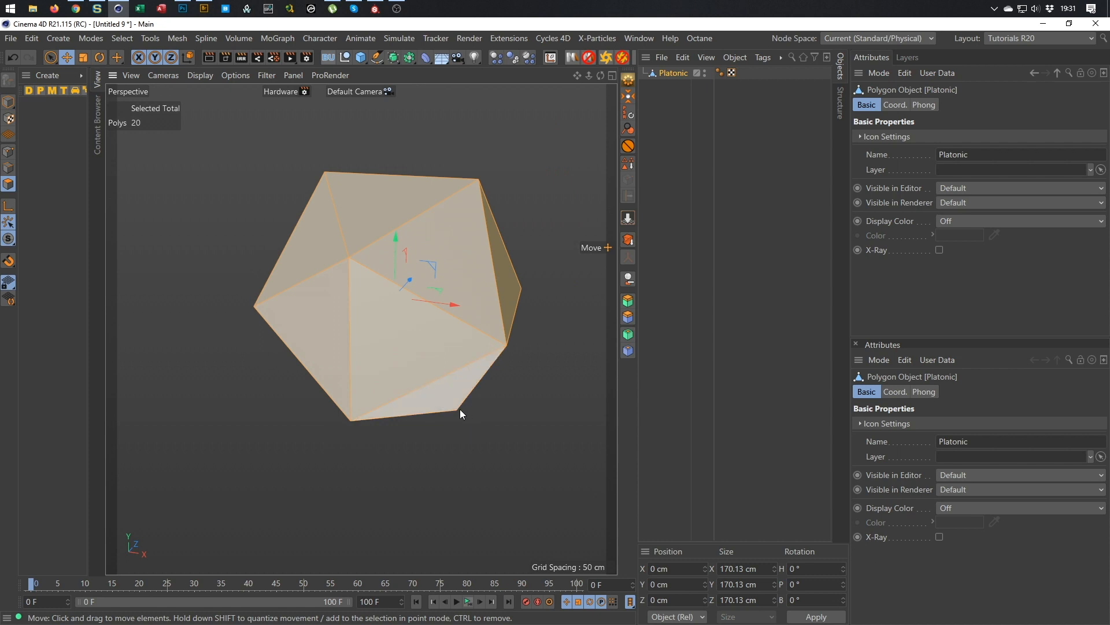
scroll(435, 363, up, 2)
alt+middle_drag(436, 363, 432, 409)
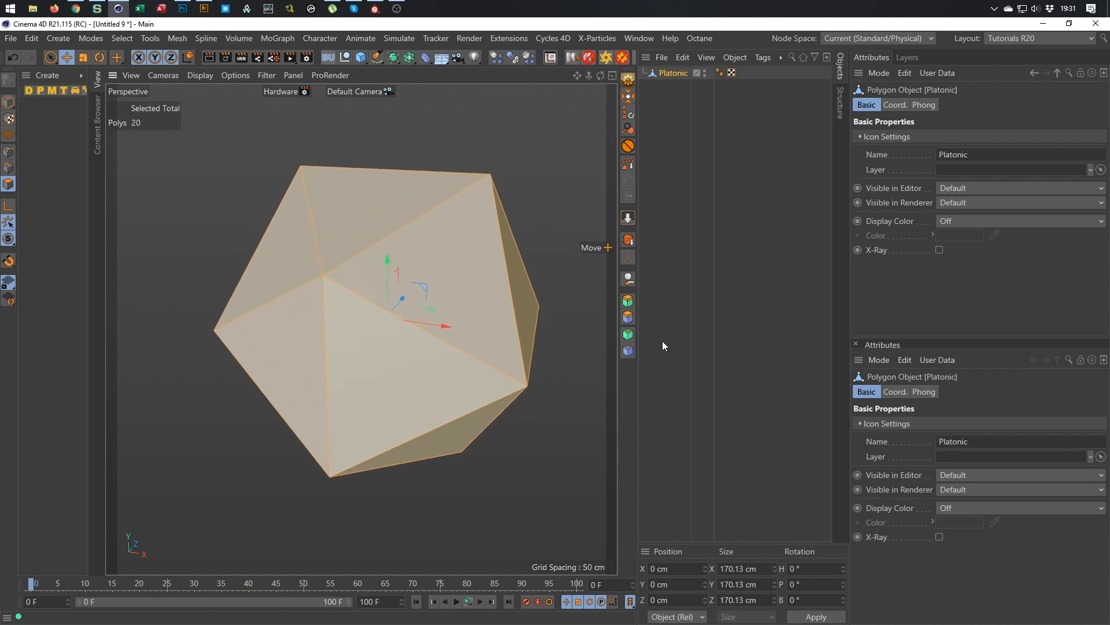
key(r)
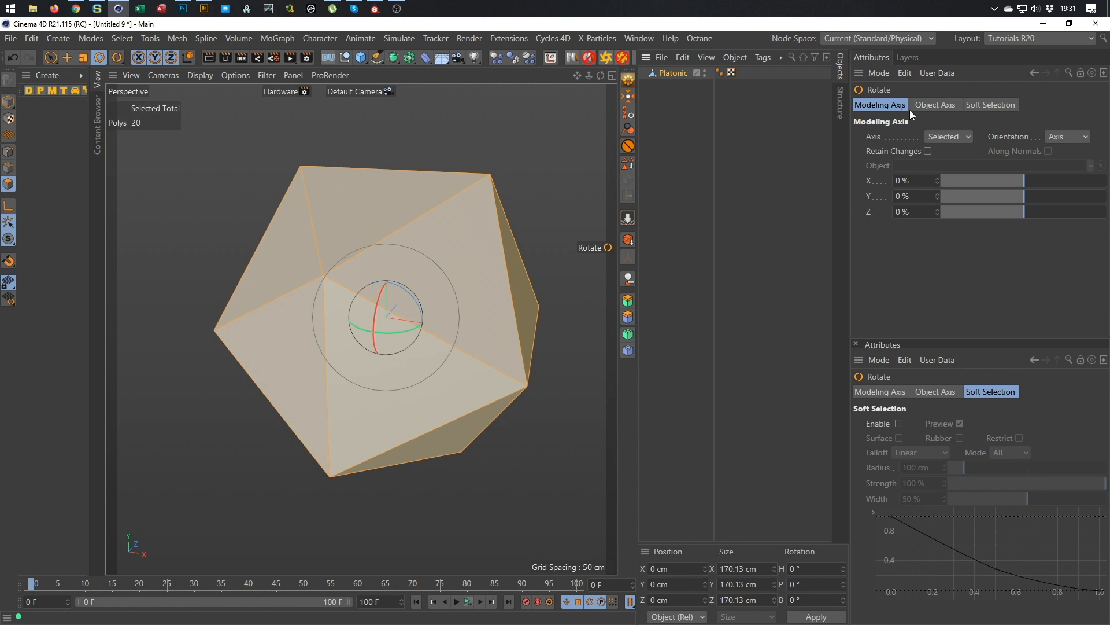
click(1068, 137)
click(1062, 230)
click(1048, 151)
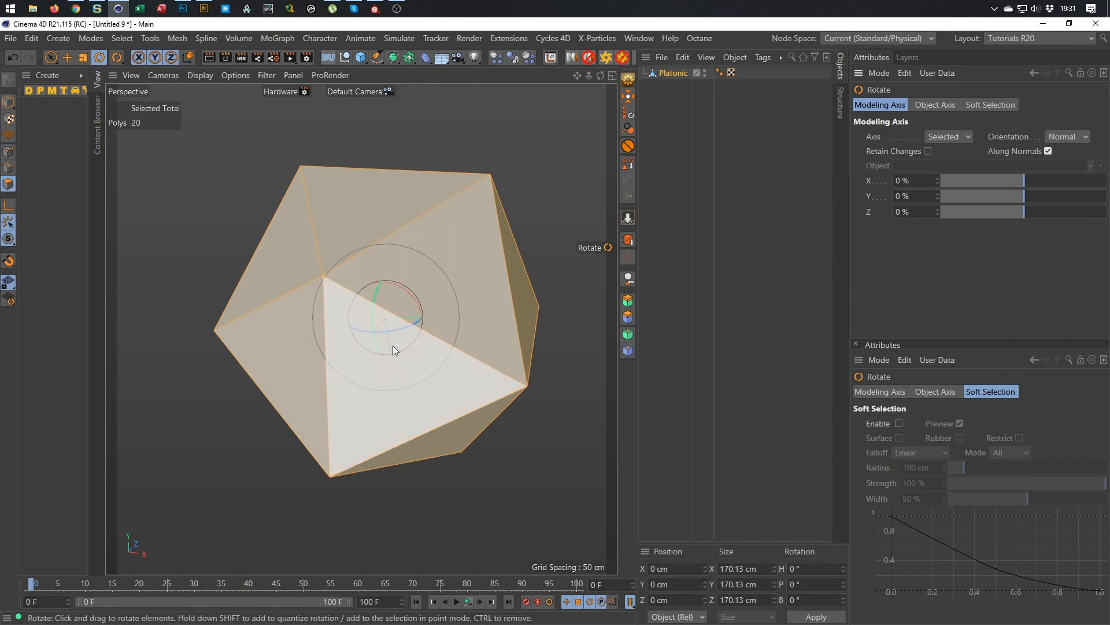
drag(409, 329, 391, 328)
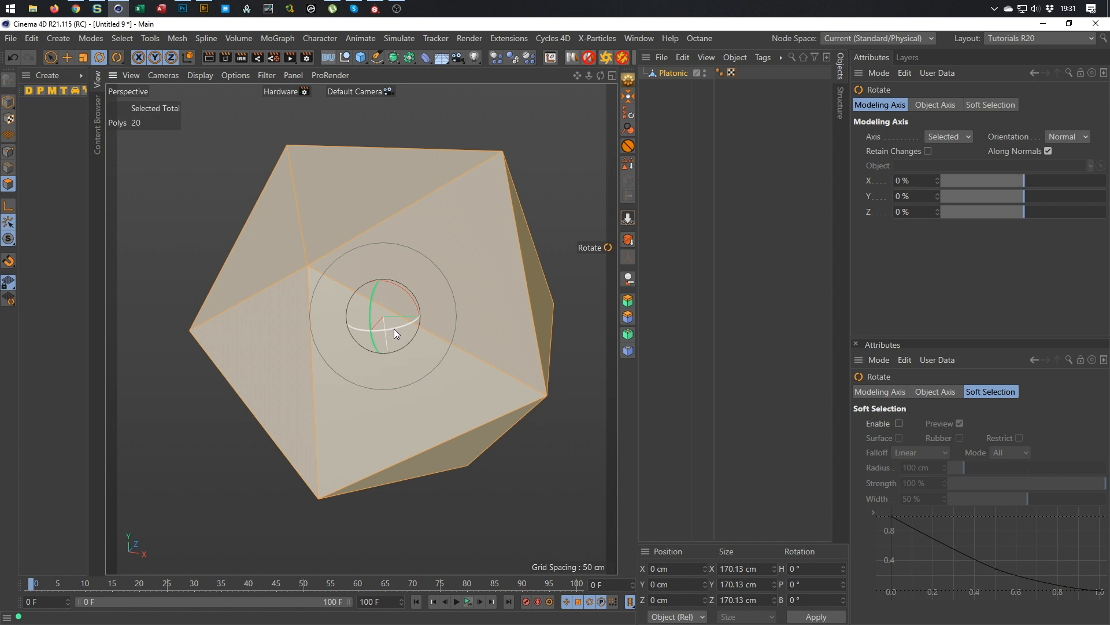
mouse_move(394, 328)
mouse_down()
mouse_move(369, 328)
mouse_move(394, 325)
mouse_move(381, 323)
mouse_up()
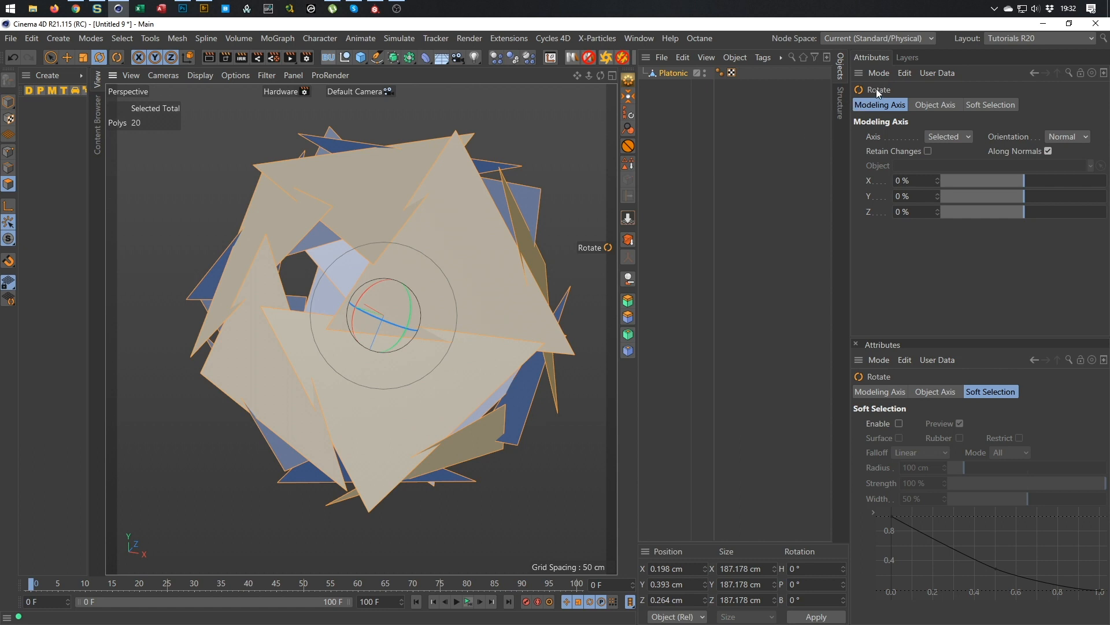
- Open the Quantize options in the modeling settings to examine the rotation increment
click(878, 74)
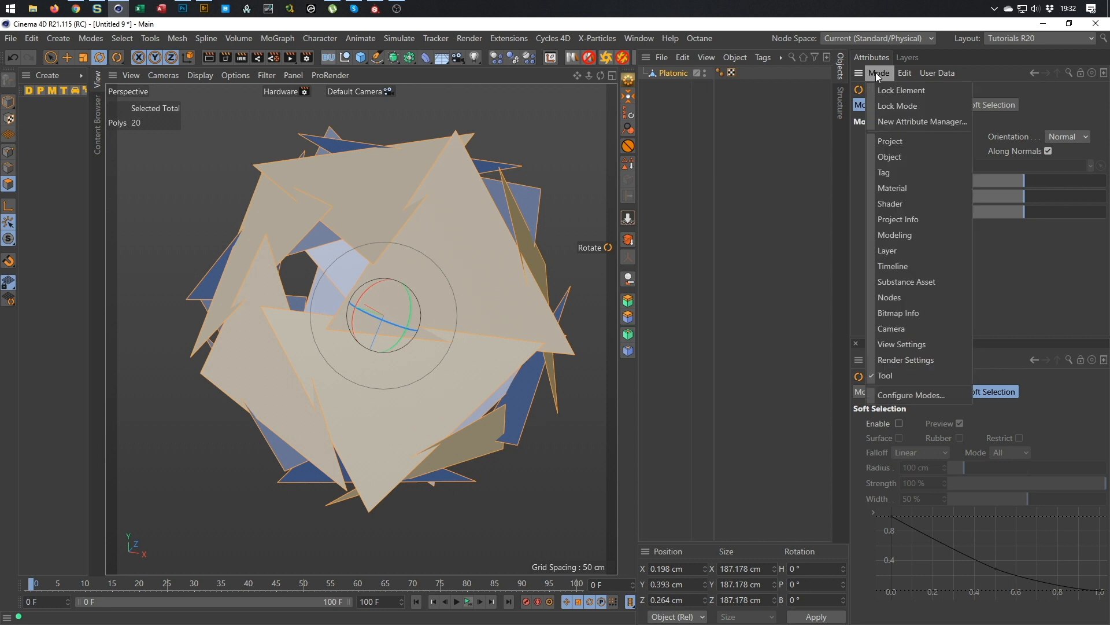
click(895, 236)
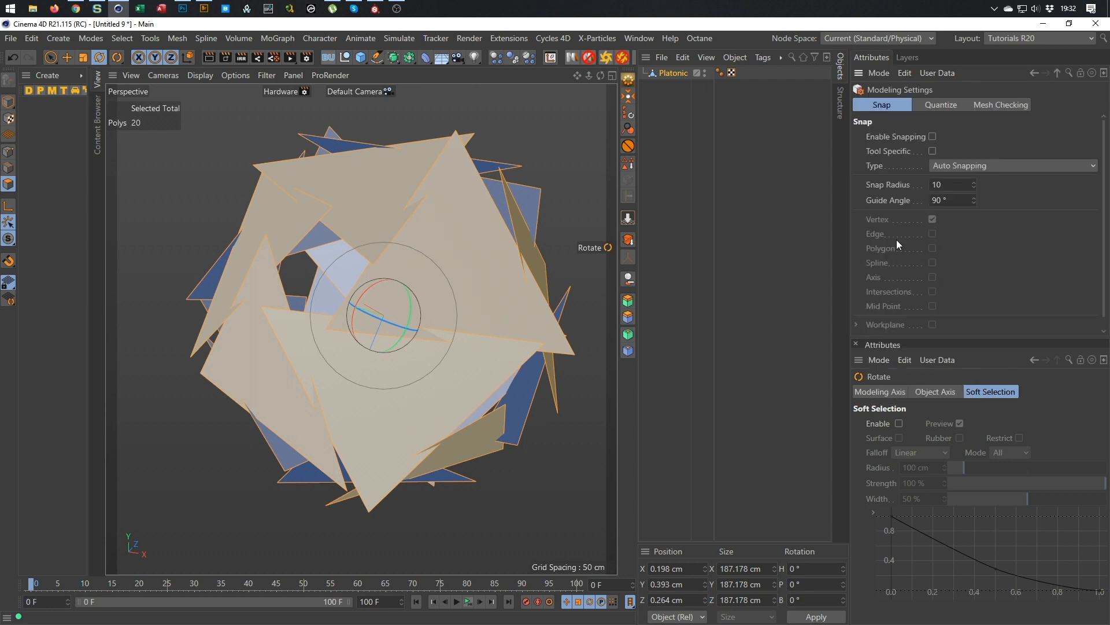
click(940, 107)
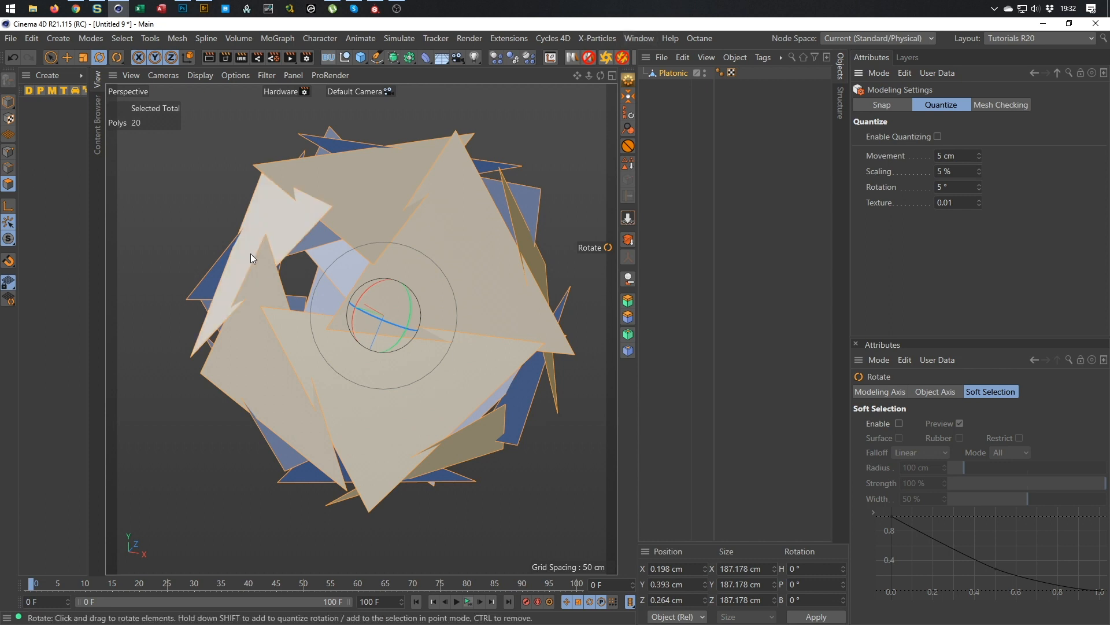
- Try moving all selected faces inward along their normals, and undo the move
scroll(272, 261, up, 4)
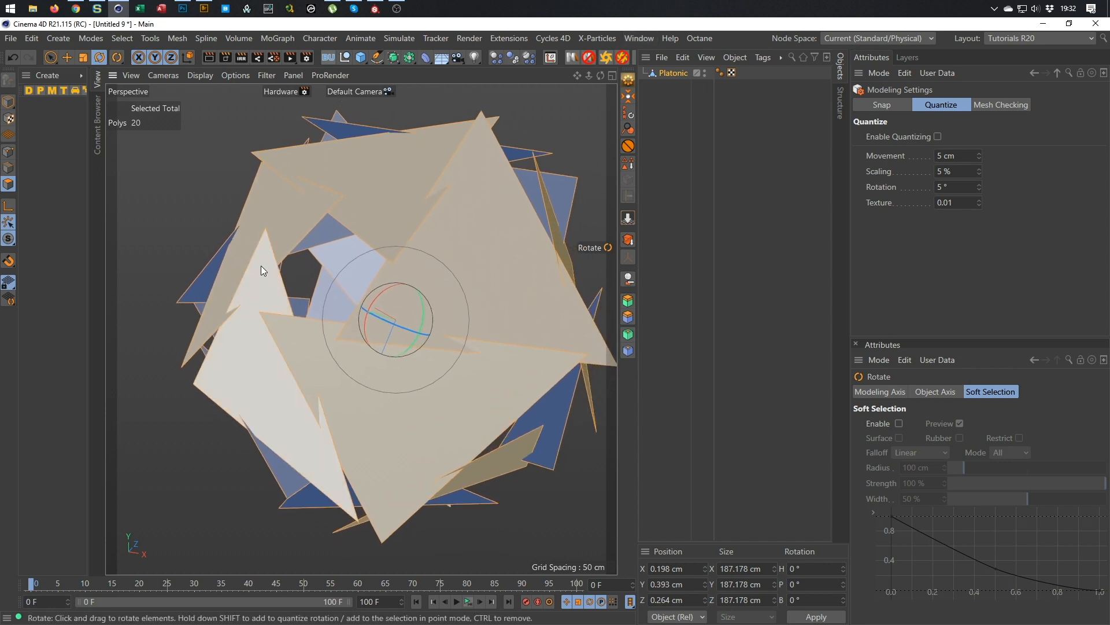
key(e)
drag(373, 377, 501, 303)
key(ctrl+z)
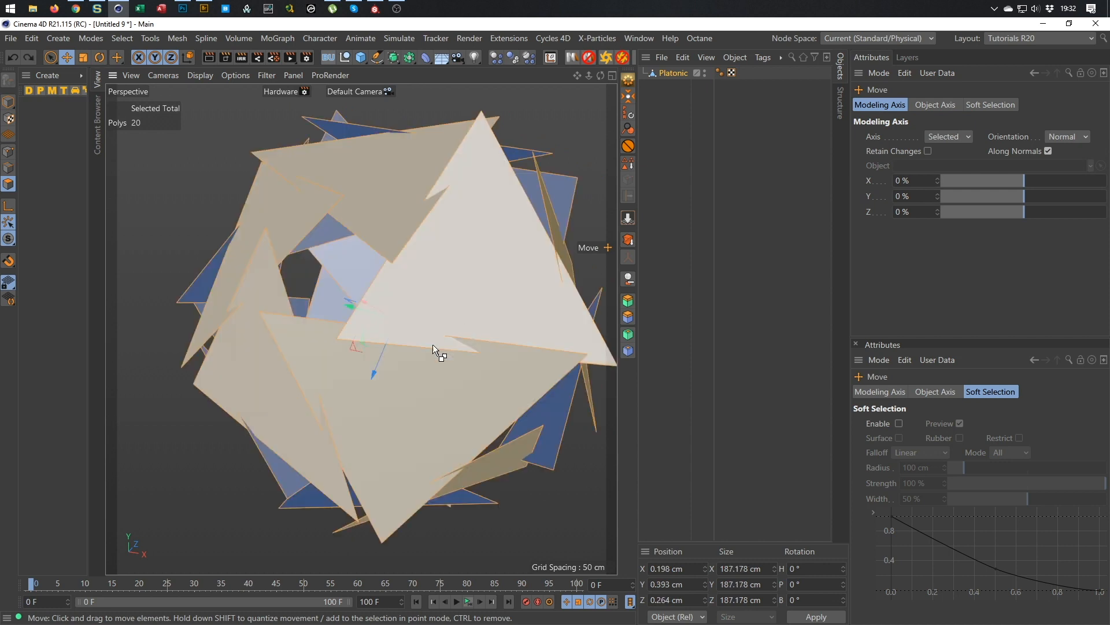
- Move all selected faces inward along their normals until the corners of neighbouring faces nearly meet in star points
drag(374, 372, 488, 297)
alt+right_drag(401, 369, 463, 346)
alt+drag(463, 346, 439, 403)
alt+right_drag(439, 403, 450, 391)
alt+drag(362, 329, 341, 339)
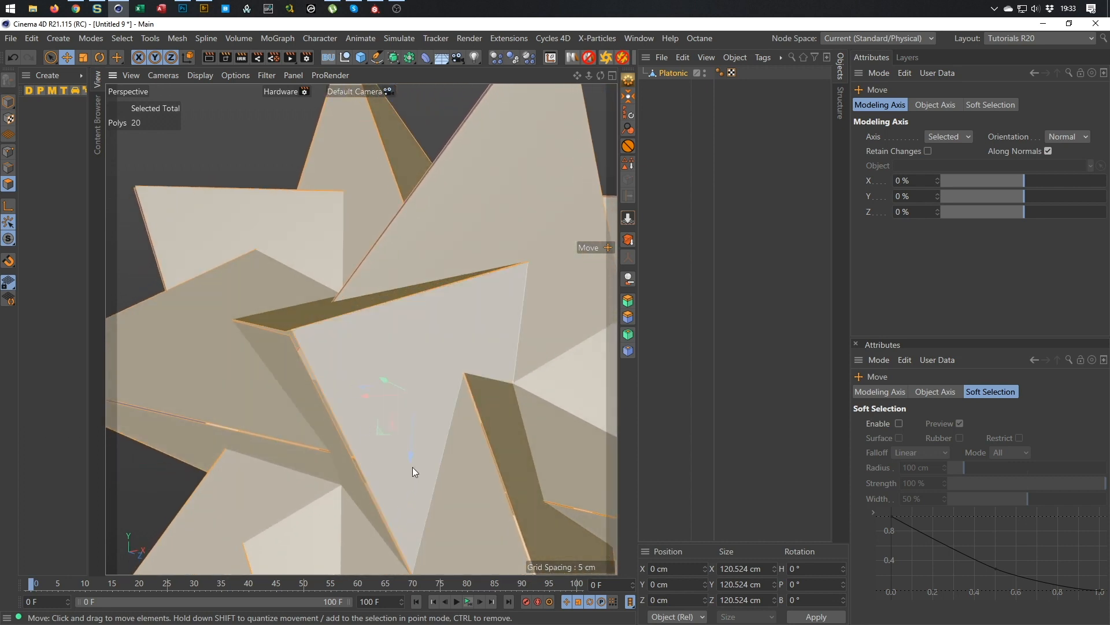
- Lock the X and Y axes and alternately fine-tune the faces' move and rotation along Z until neighbouring corners almost coincide
mouse_move(414, 453)
mouse_down()
mouse_move(406, 472)
mouse_move(404, 448)
mouse_move(402, 458)
mouse_move(412, 453)
mouse_up()
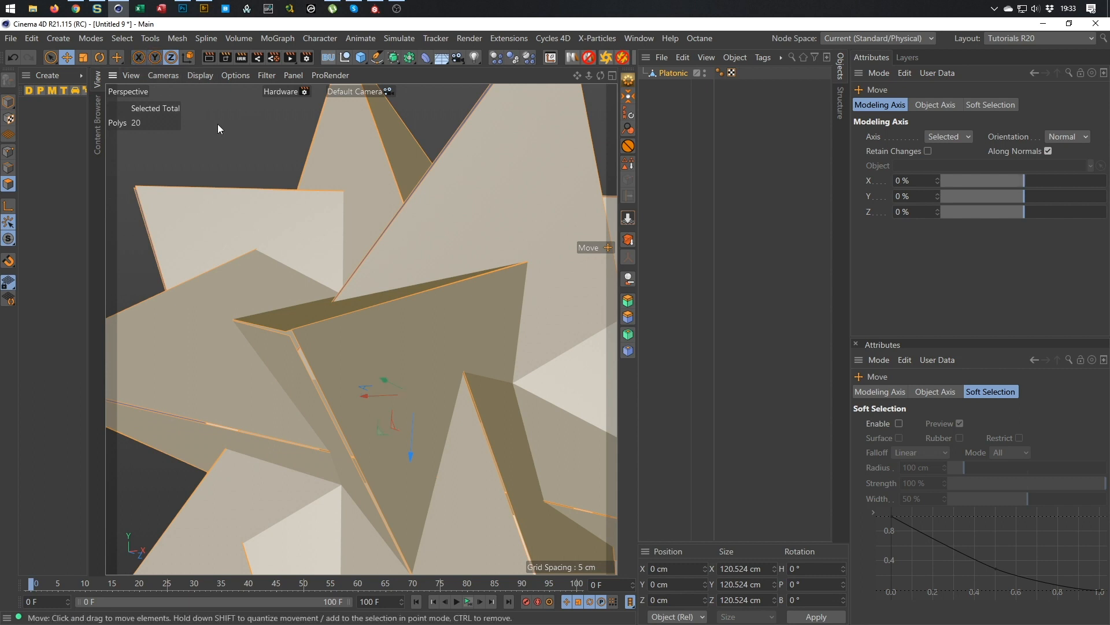
drag(228, 131, 238, 131)
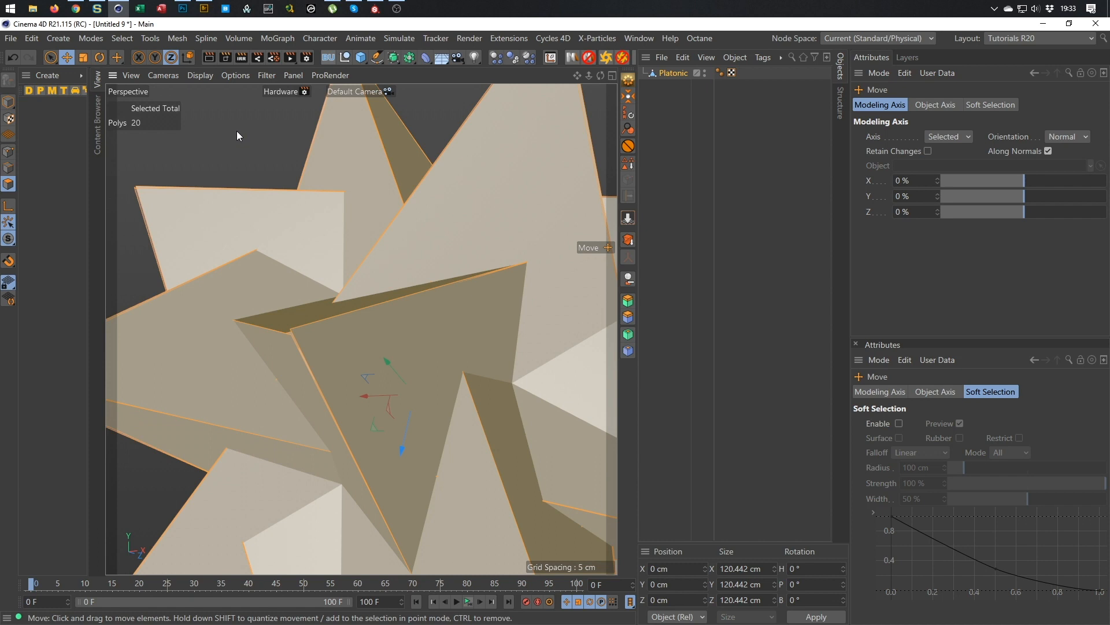
key(r)
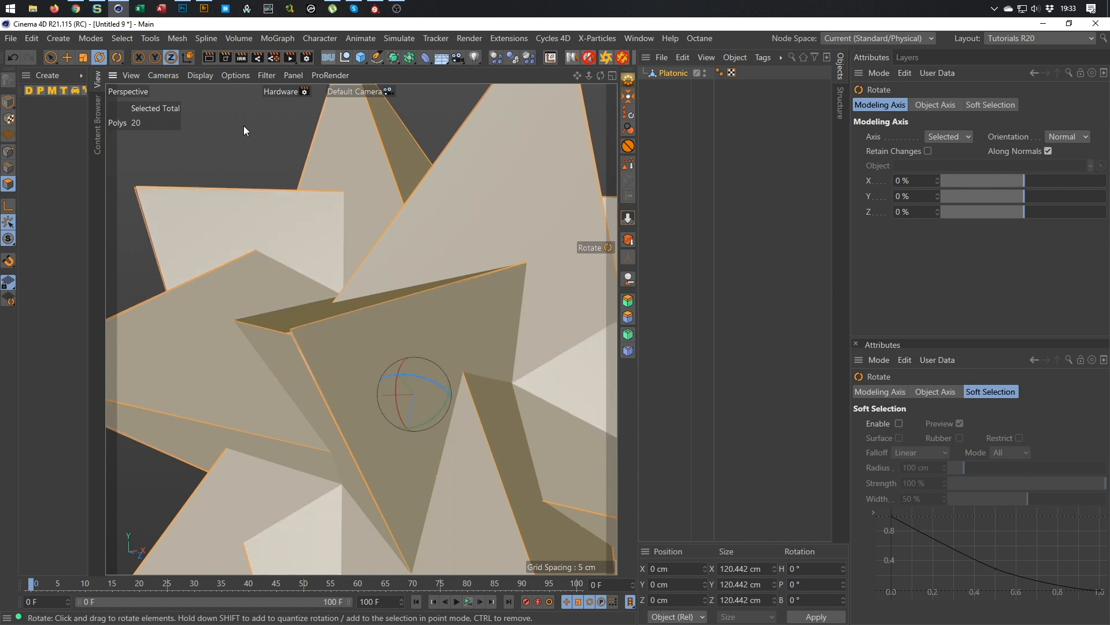
drag(242, 134, 241, 134)
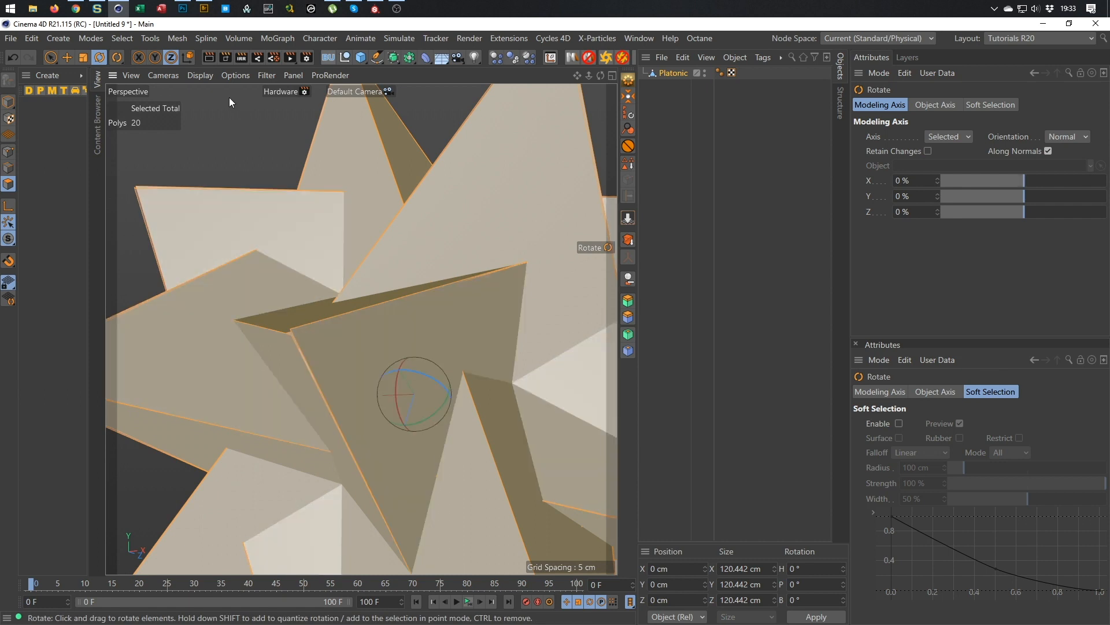
drag(252, 113, 252, 119)
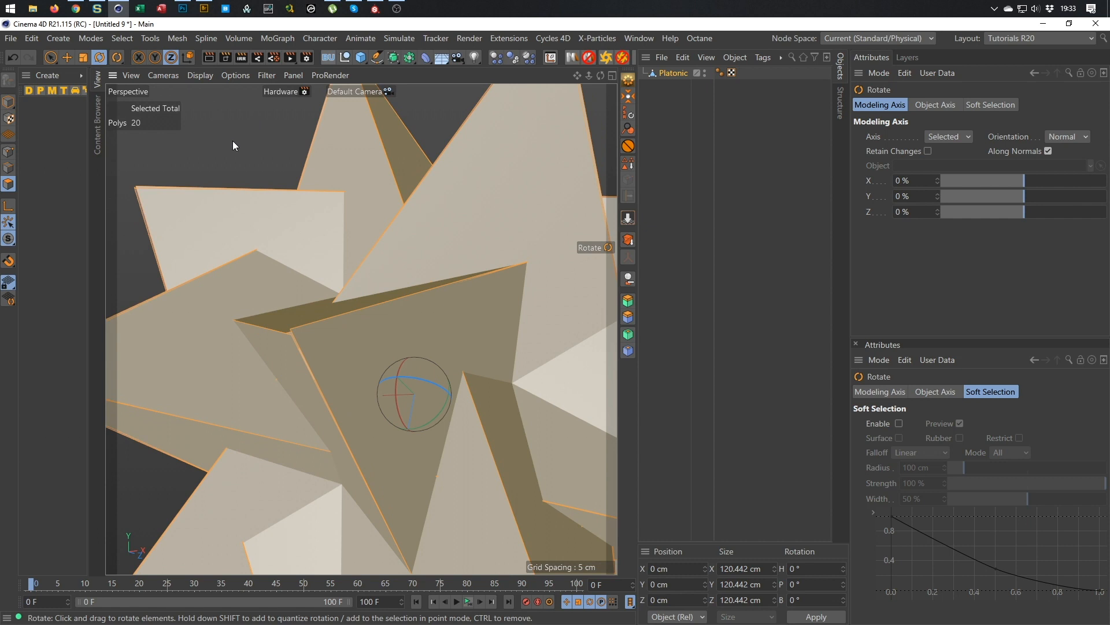
key(e)
drag(245, 152, 224, 129)
key(r)
key(e)
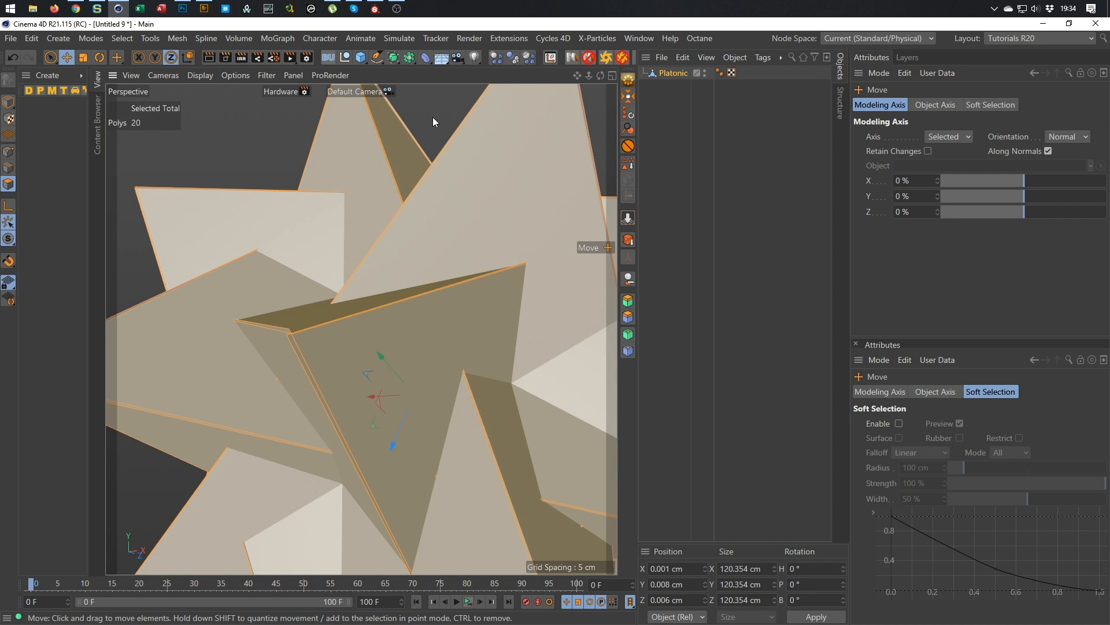
- Optimize the mesh with a tolerance of 2 cm to weld the nearly coincident face corners
key(u)
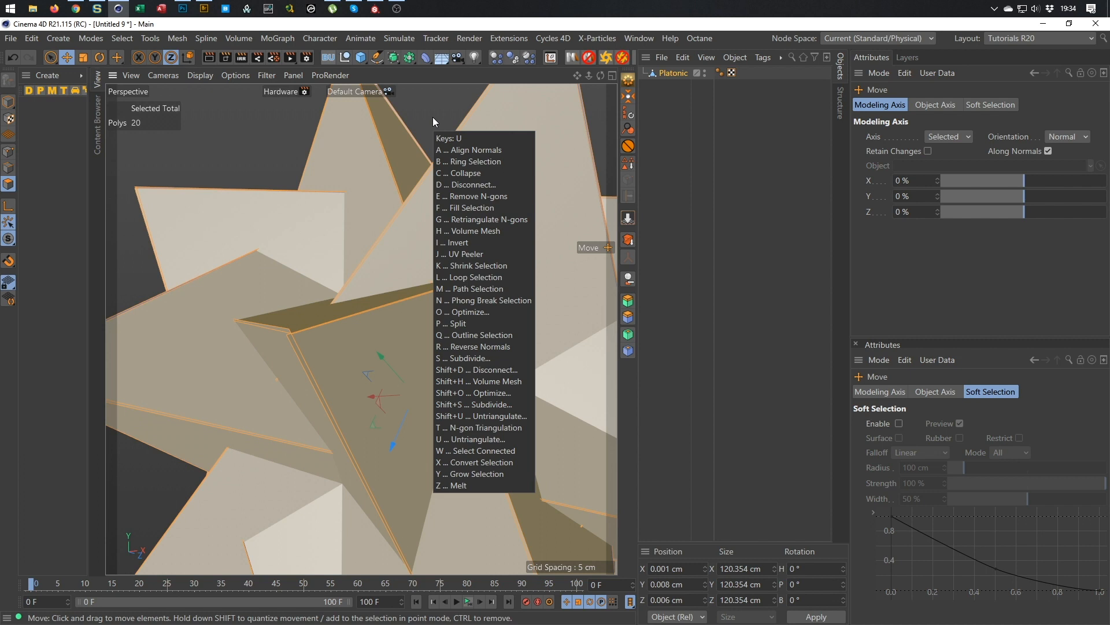
key(o)
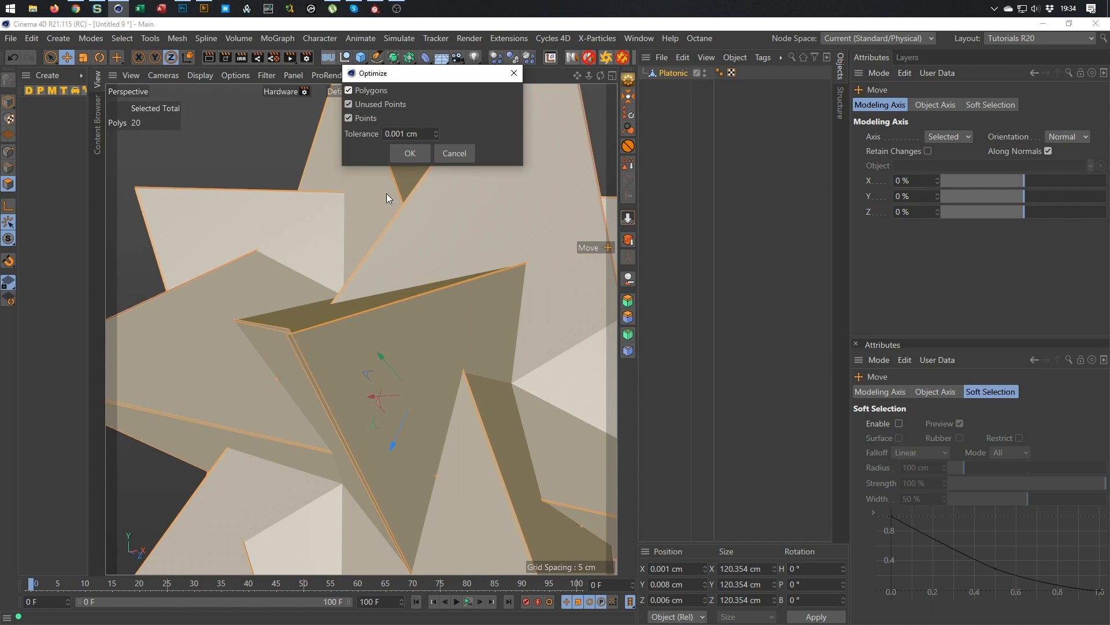
click(428, 134)
text(2)
click(410, 153)
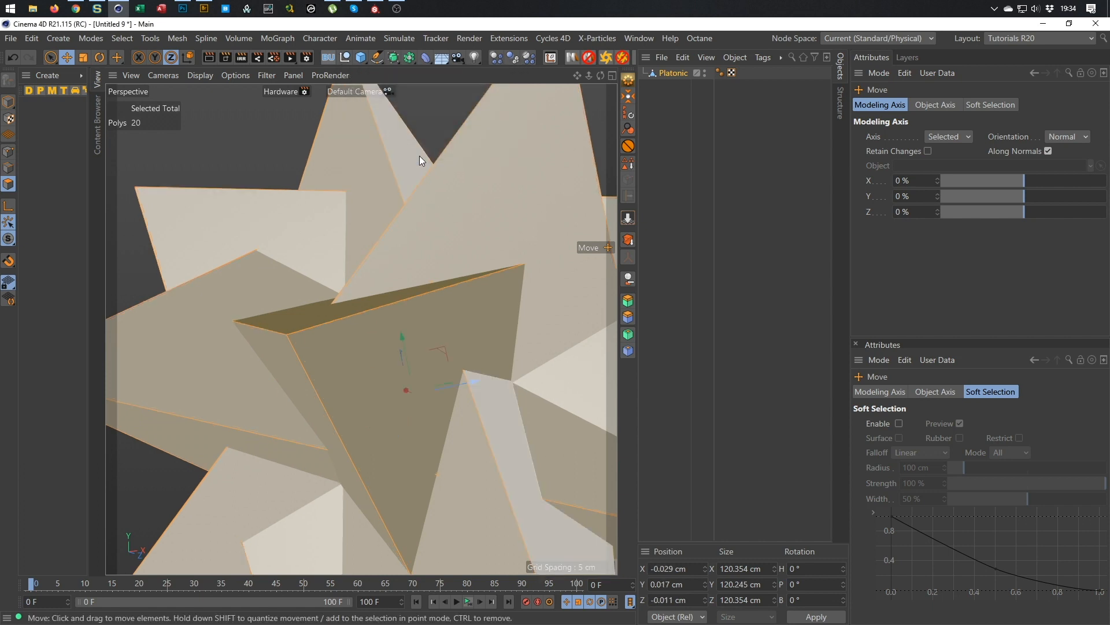
- Examine the welded star from several angles, and check its points in point mode before clearing the point selection
alt+right_drag(392, 326, 336, 336)
alt+drag(336, 337, 180, 337)
alt+right_drag(180, 337, 263, 370)
alt+drag(266, 370, 328, 352)
alt+right_drag(324, 362, 241, 391)
alt+drag(241, 391, 440, 342)
alt+right_drag(440, 342, 358, 283)
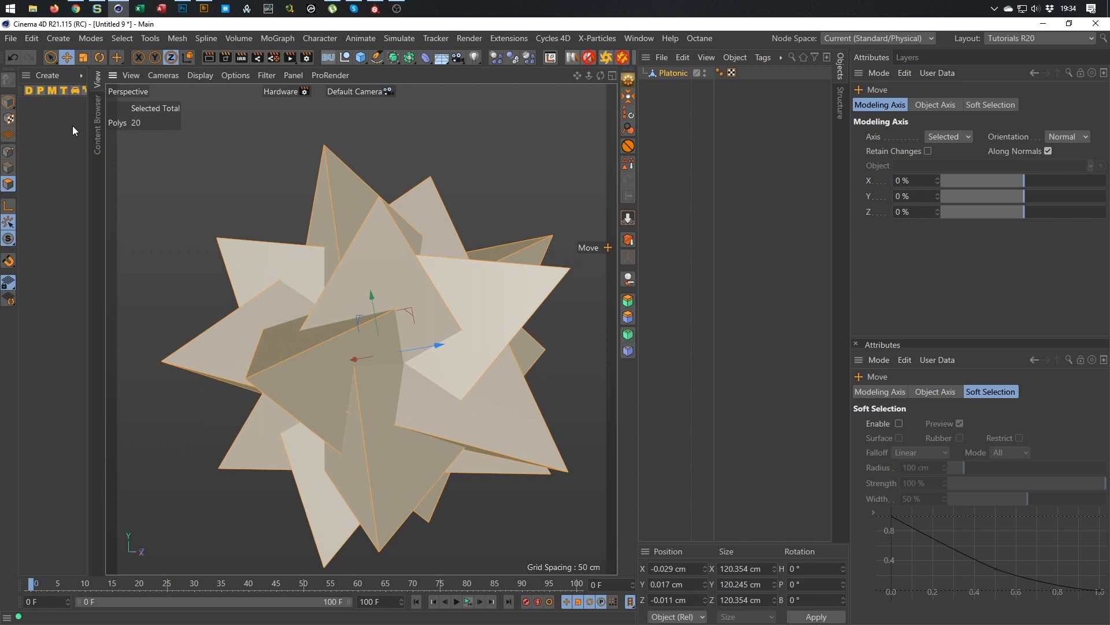
click(8, 151)
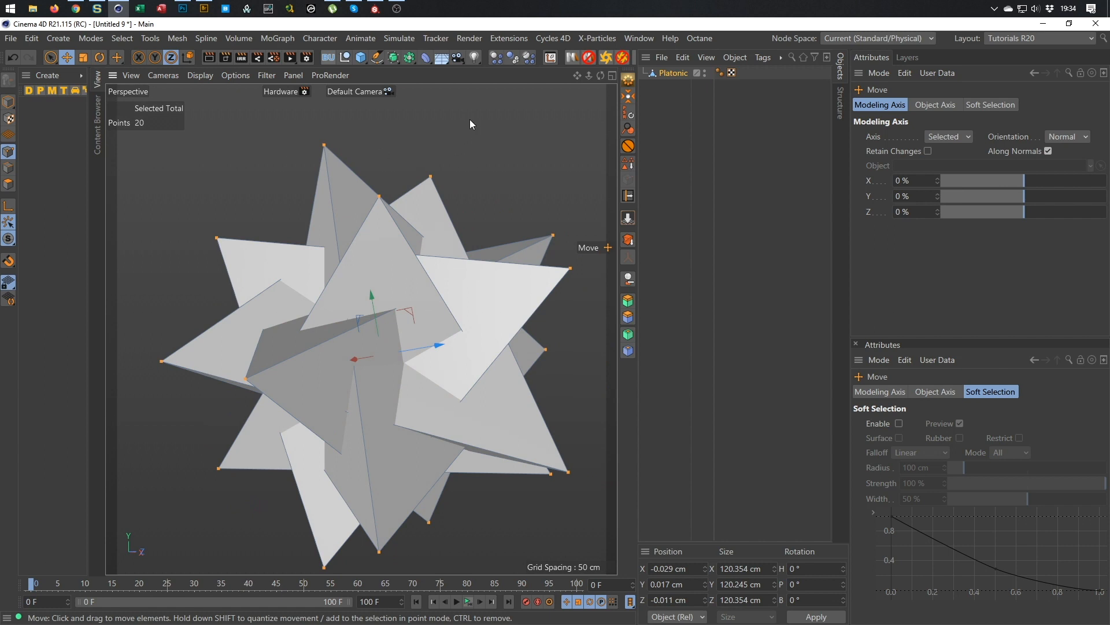
click(433, 110)
alt+drag(390, 265, 397, 224)
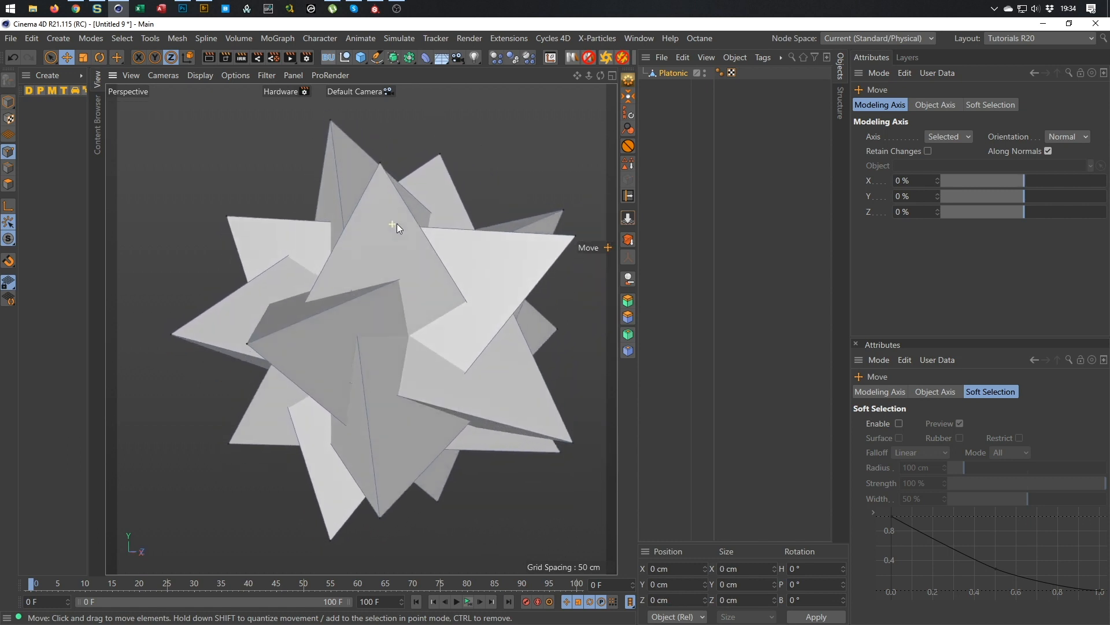
- Inner-extrude all polygons individually in polygon mode with Preserve Groups off and an offset of 8.5 cm
click(8, 183)
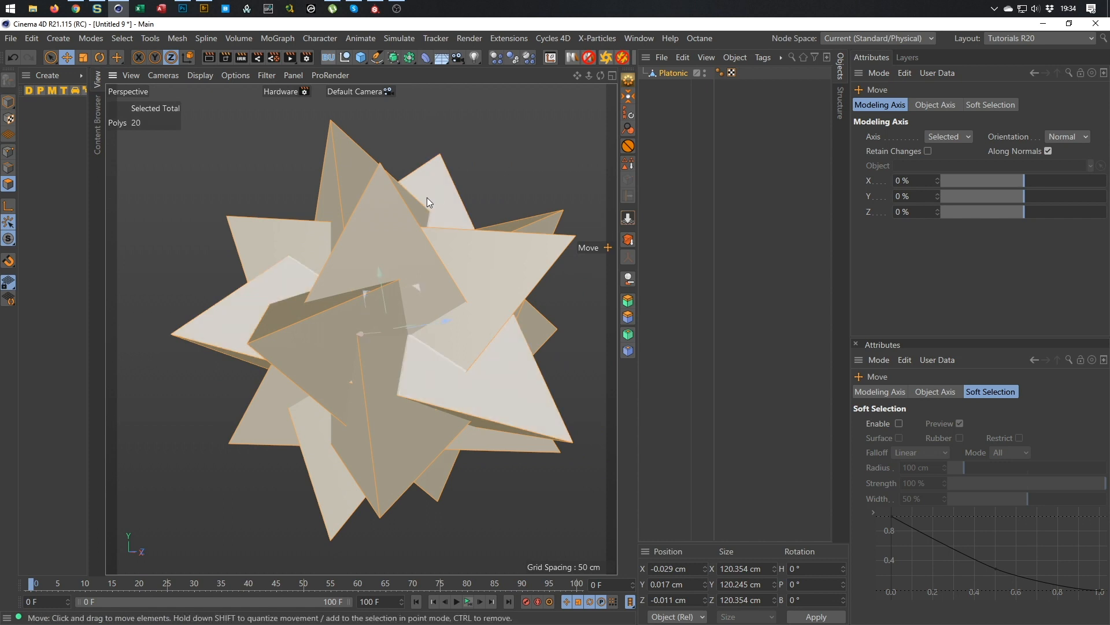
key(i)
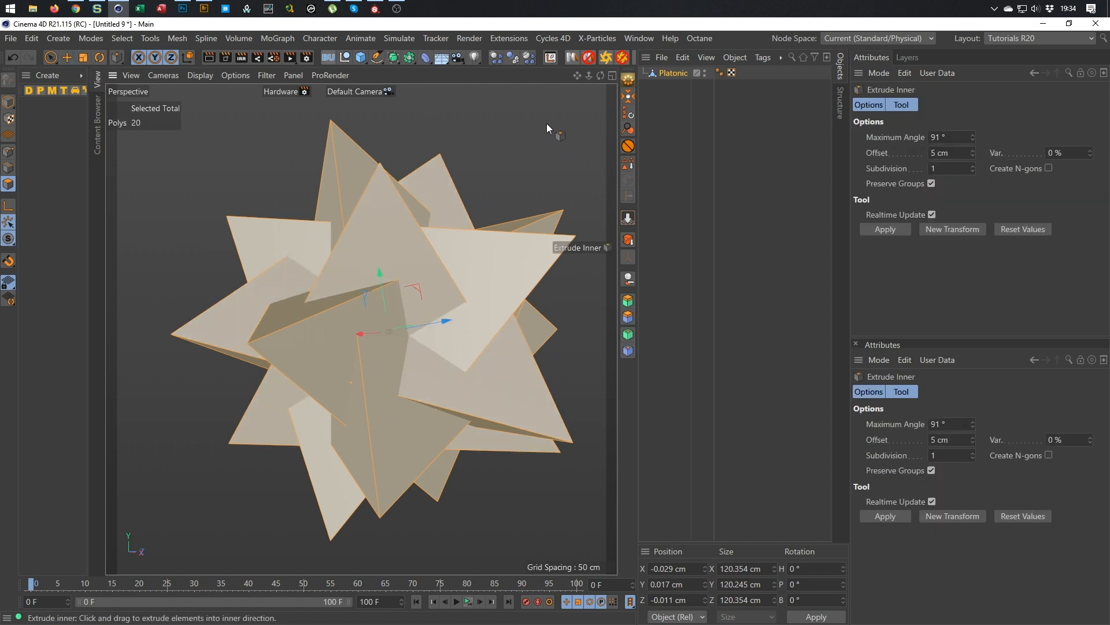
click(931, 183)
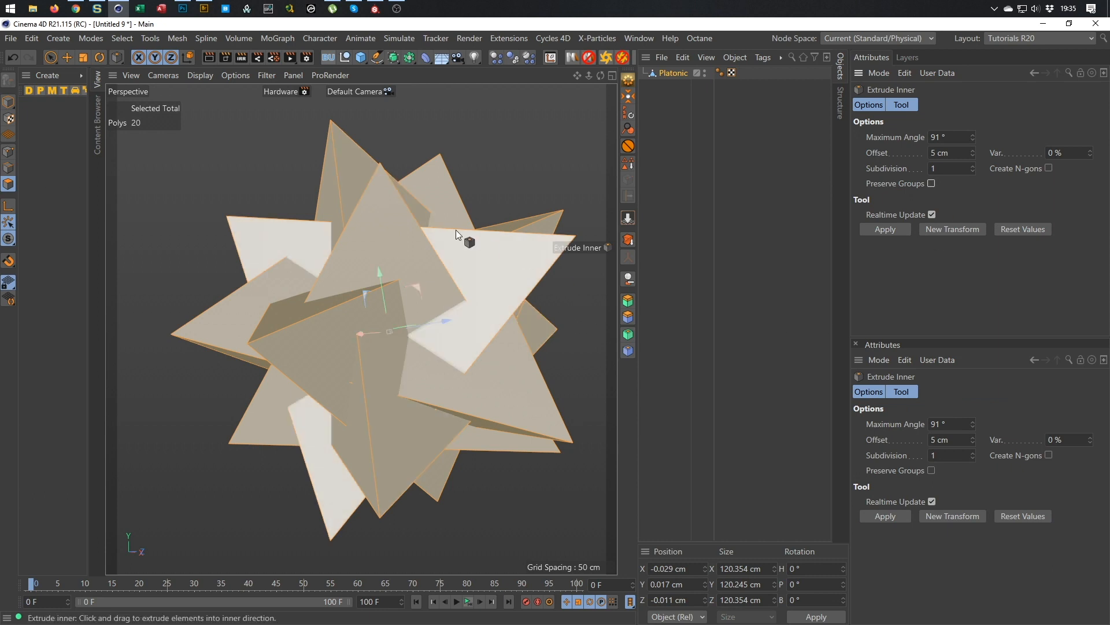
scroll(418, 238, up, 2)
drag(397, 237, 415, 237)
drag(607, 246, 607, 247)
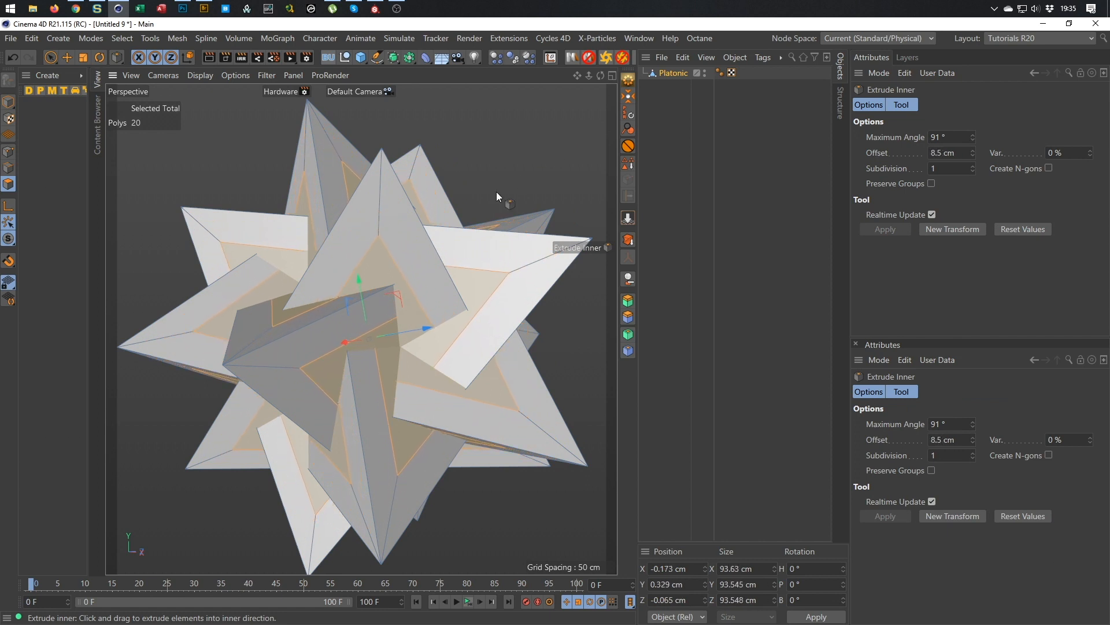
- Check the gaps where the inset faces cross, and delete the selected inner triangles to leave open frames
scroll(322, 282, up, 10)
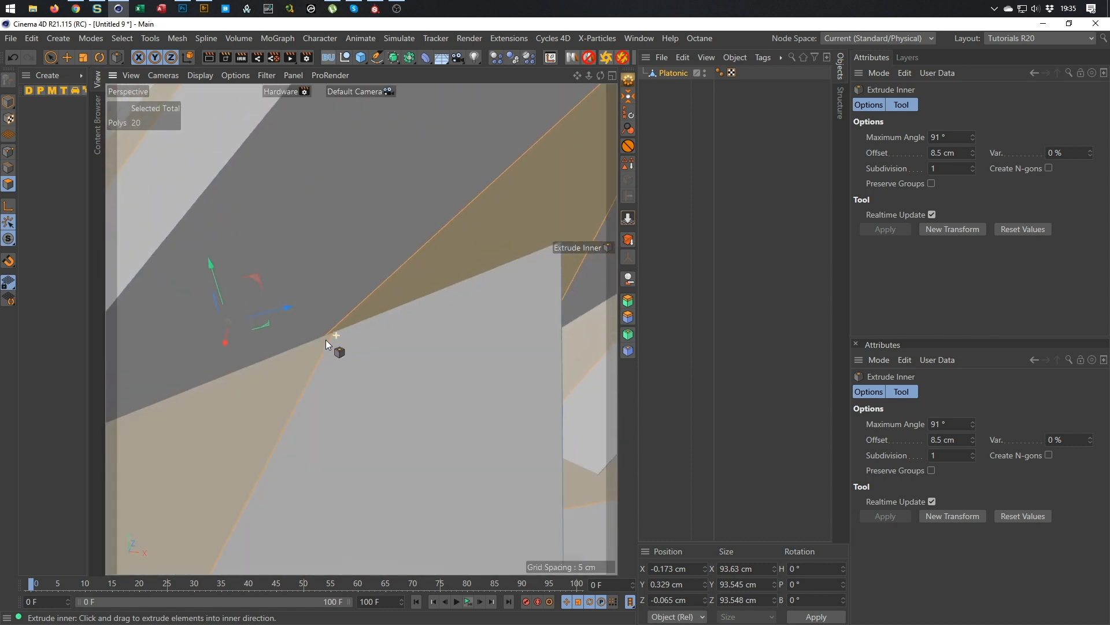
alt+right_drag(325, 339, 294, 359)
alt+drag(330, 333, 373, 345)
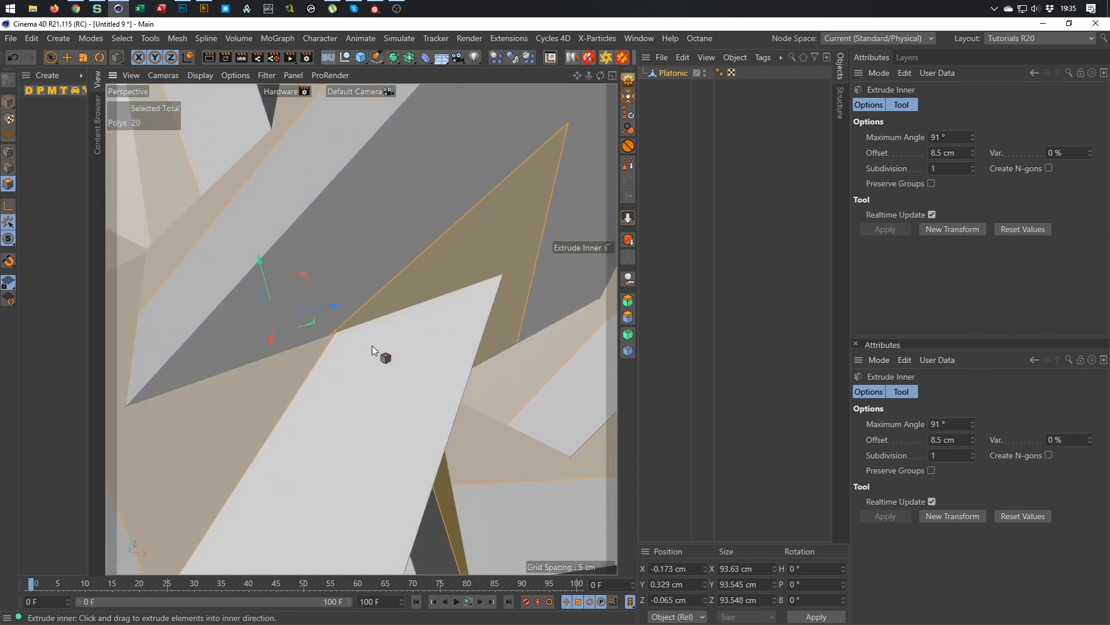
alt+right_drag(399, 328, 335, 358)
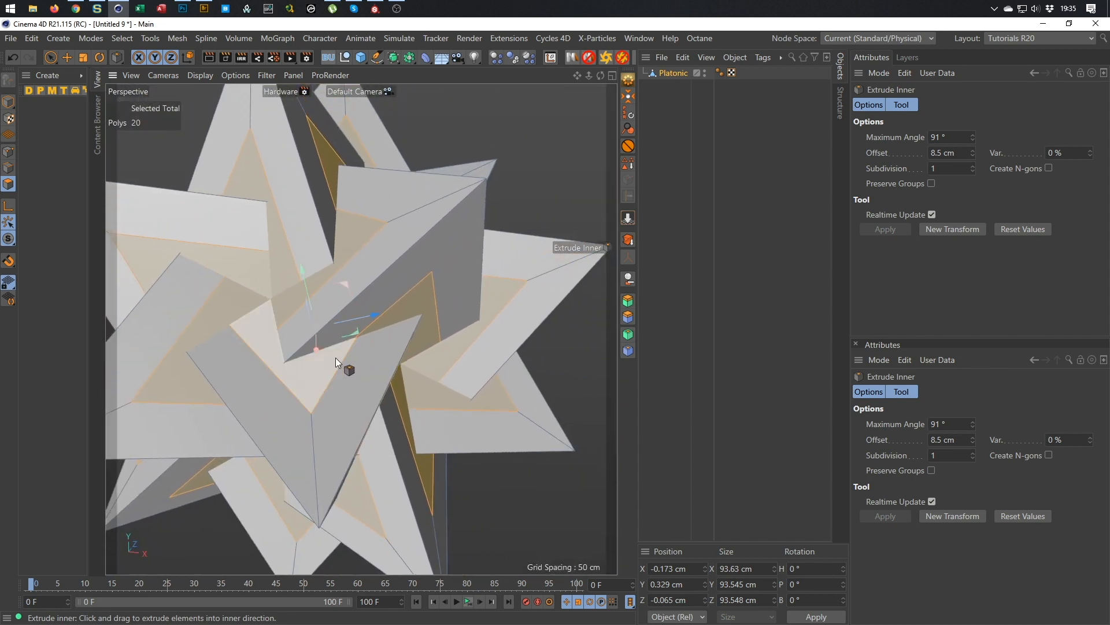
alt+drag(336, 357, 365, 371)
key(space)
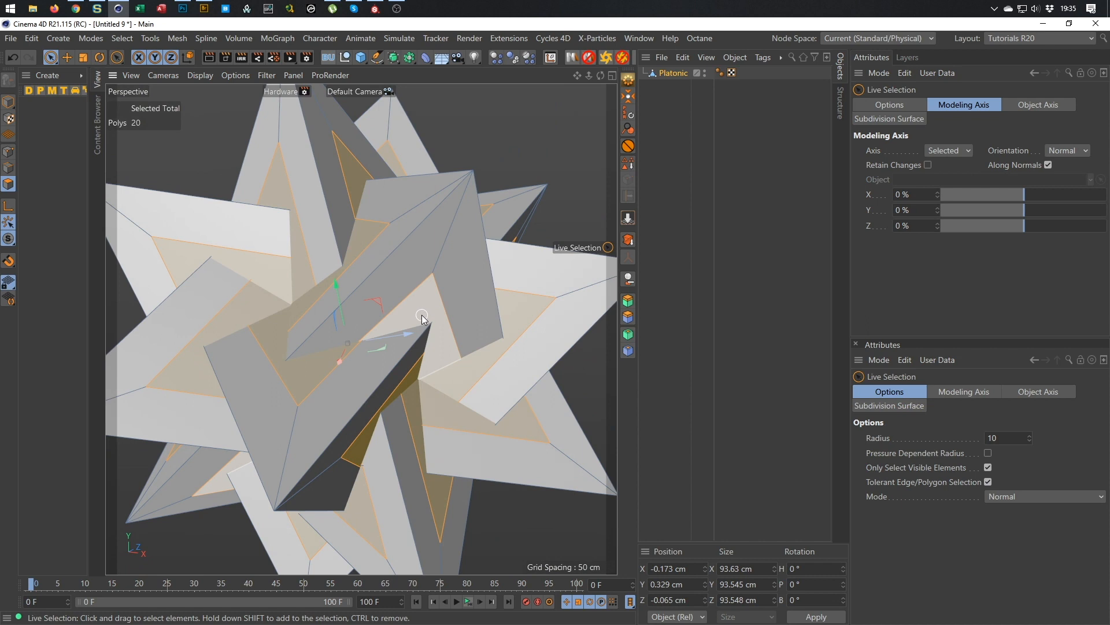
key(Delete)
- Examine from several angles how the open tetrahedron frames interlock
scroll(422, 316, down, 10)
alt+drag(421, 316, 464, 321)
scroll(463, 334, up, 6)
scroll(473, 342, up, 2)
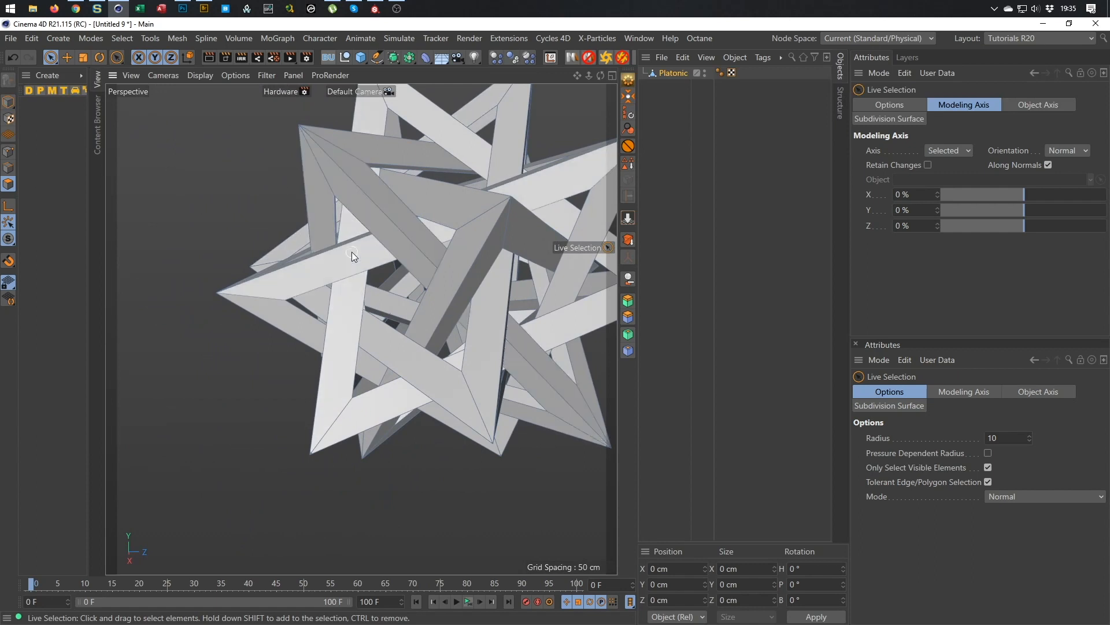
scroll(366, 253, up, 3)
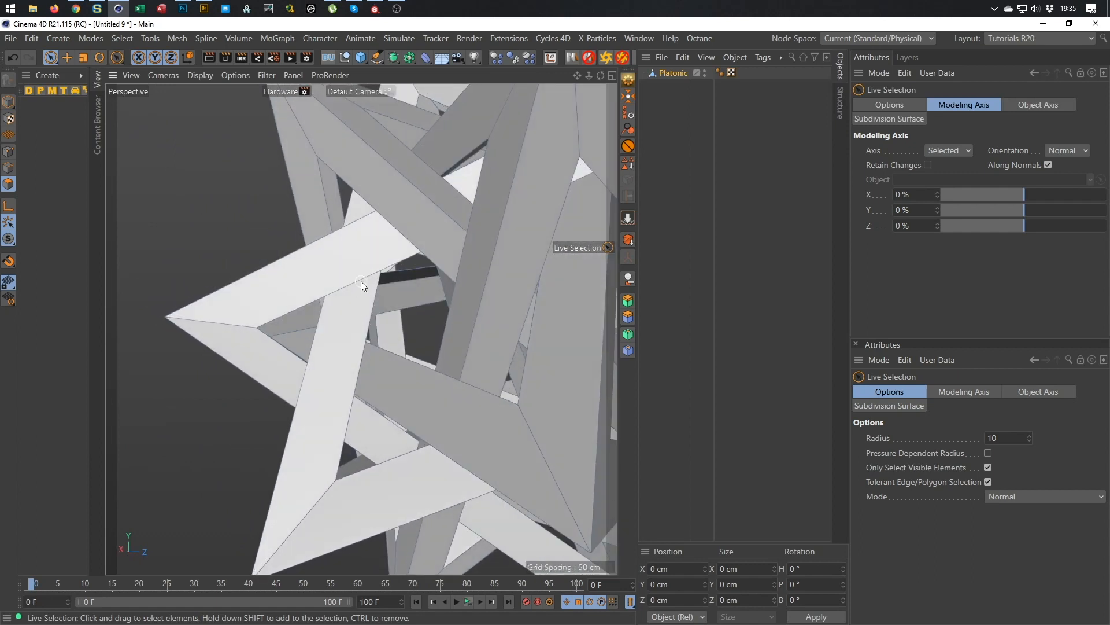
scroll(347, 271, down, 5)
mouse_move(294, 263)
alt+mouse_down()
mouse_move(450, 354)
mouse_move(377, 307)
mouse_move(400, 277)
mouse_move(377, 307)
mouse_move(384, 361)
mouse_move(316, 360)
mouse_move(422, 372)
mouse_move(486, 280)
alt+mouse_up()
- Select one whole tetrahedron frame with Select Connected and split it into a separate object
click(453, 262)
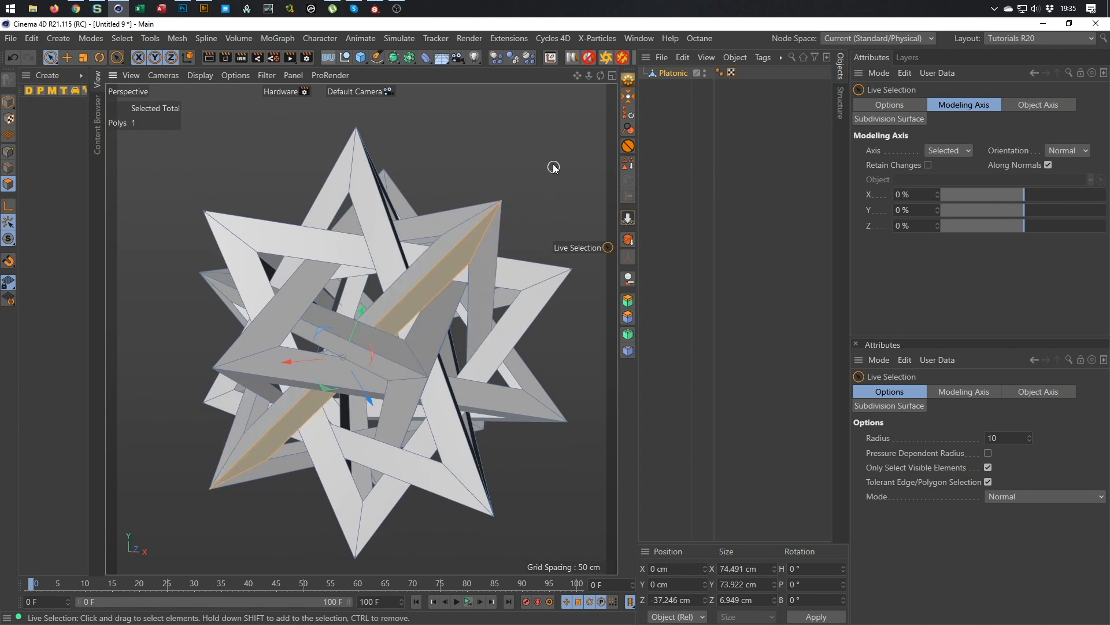
key(u)
key(w)
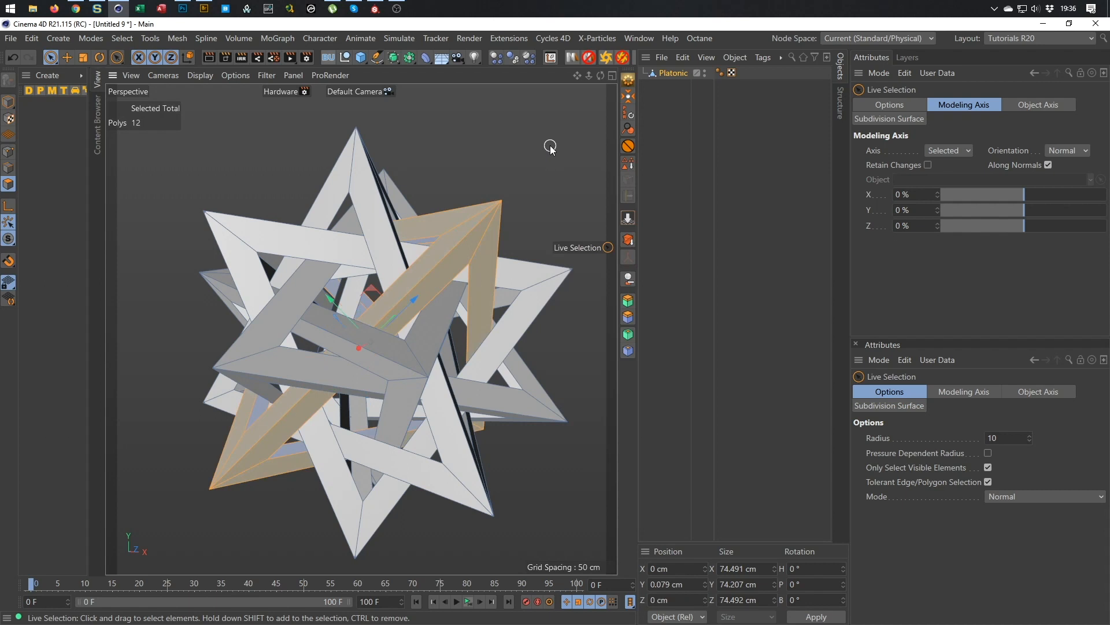
key(u)
key(p)
- Hide the split-off frame object and delete the same frame's polygons from the original Platonic object
click(676, 86)
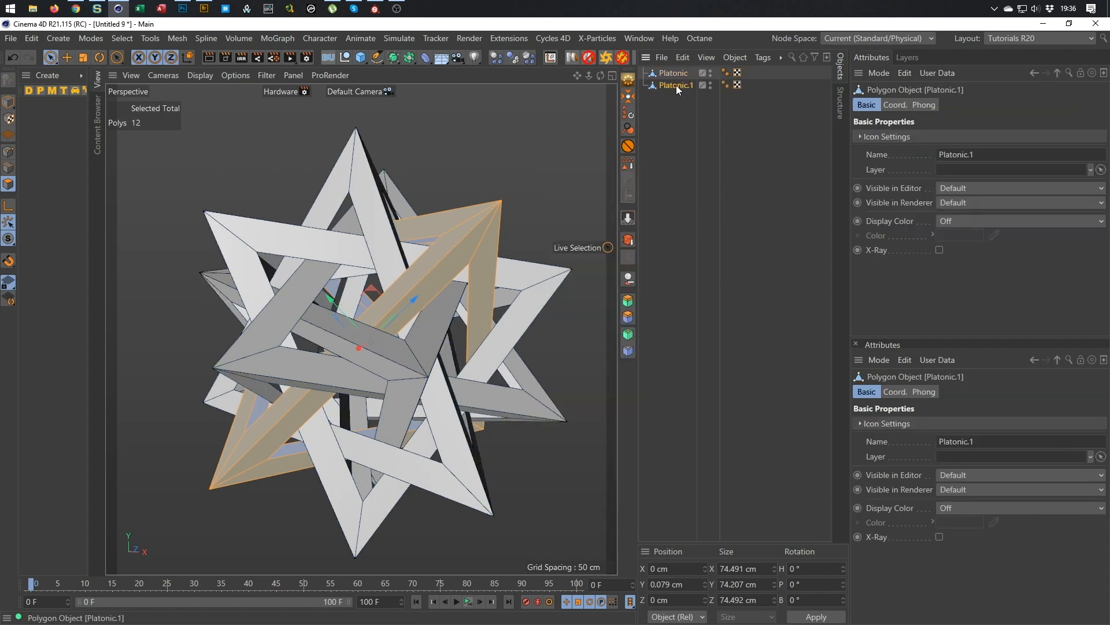
ctrl+click(710, 85)
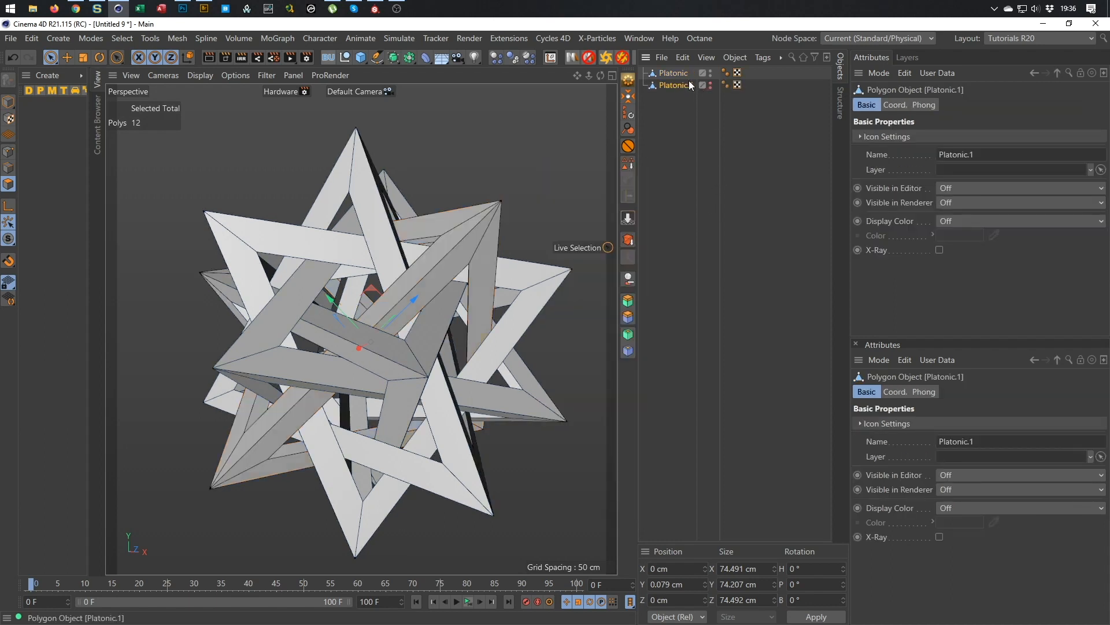
click(677, 71)
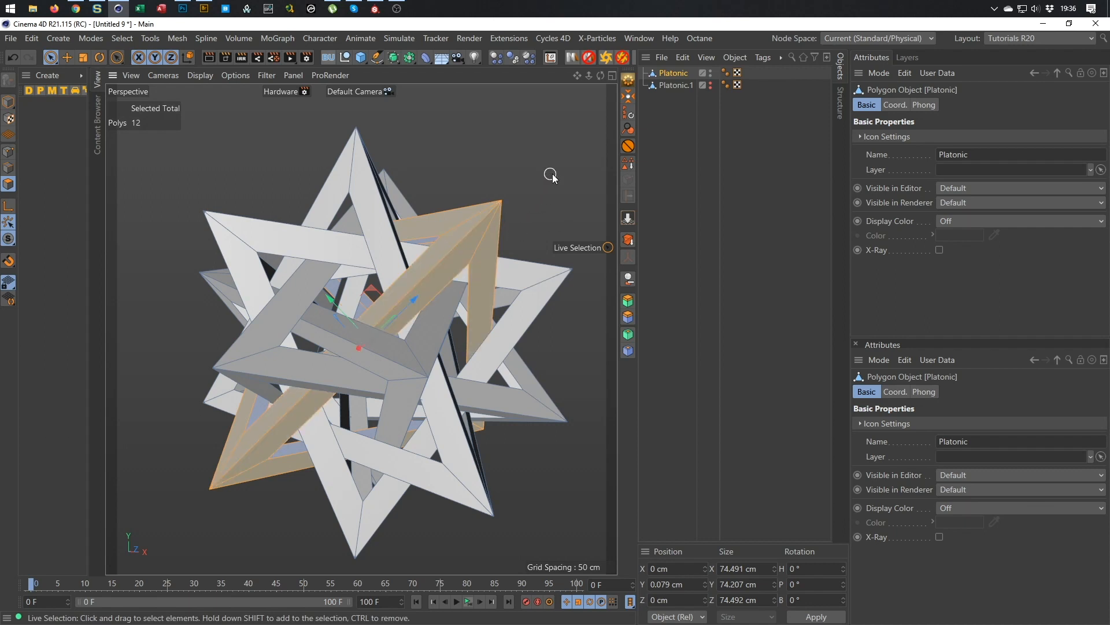
key(Delete)
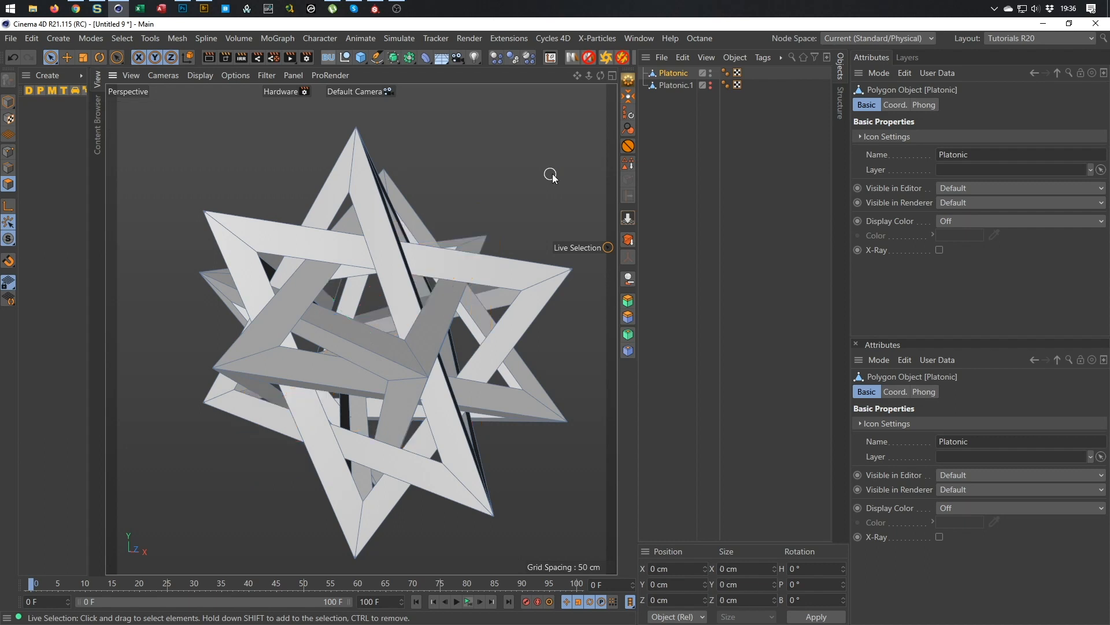
- Hide the original Platonic object, show the split-off tetrahedron frame, and select that frame object
alt+click(710, 73)
ctrl+click(710, 84)
alt+drag(570, 300, 463, 306)
click(692, 85)
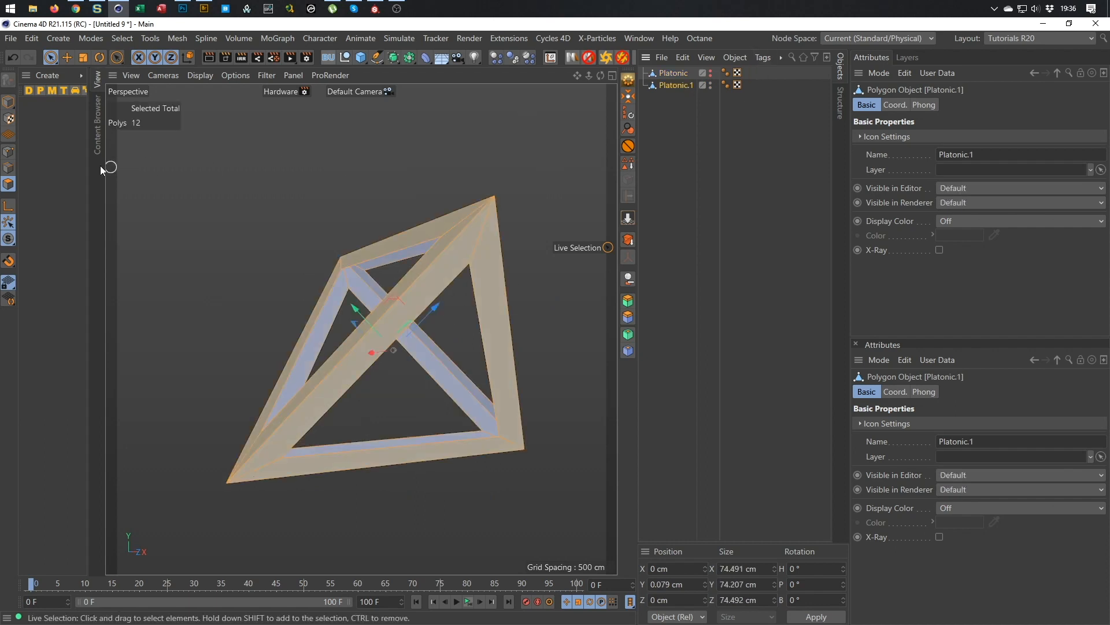
- Bridge the open inner edges along each strut of the split-off tetrahedron frame to close its inner sides
click(273, 211)
click(8, 167)
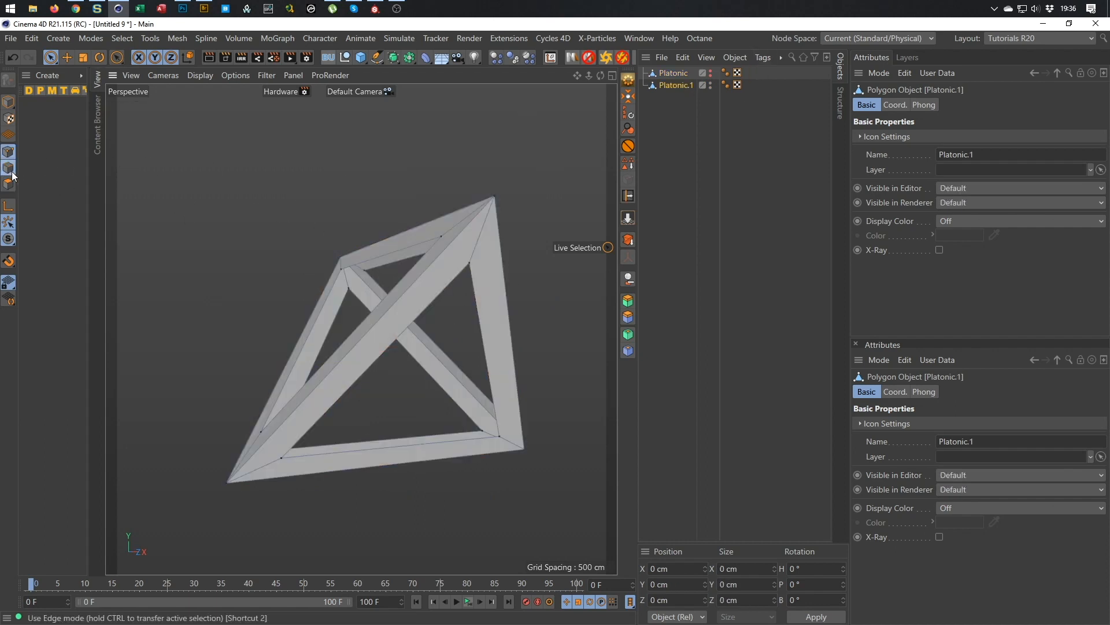
alt+right_drag(357, 344, 345, 282)
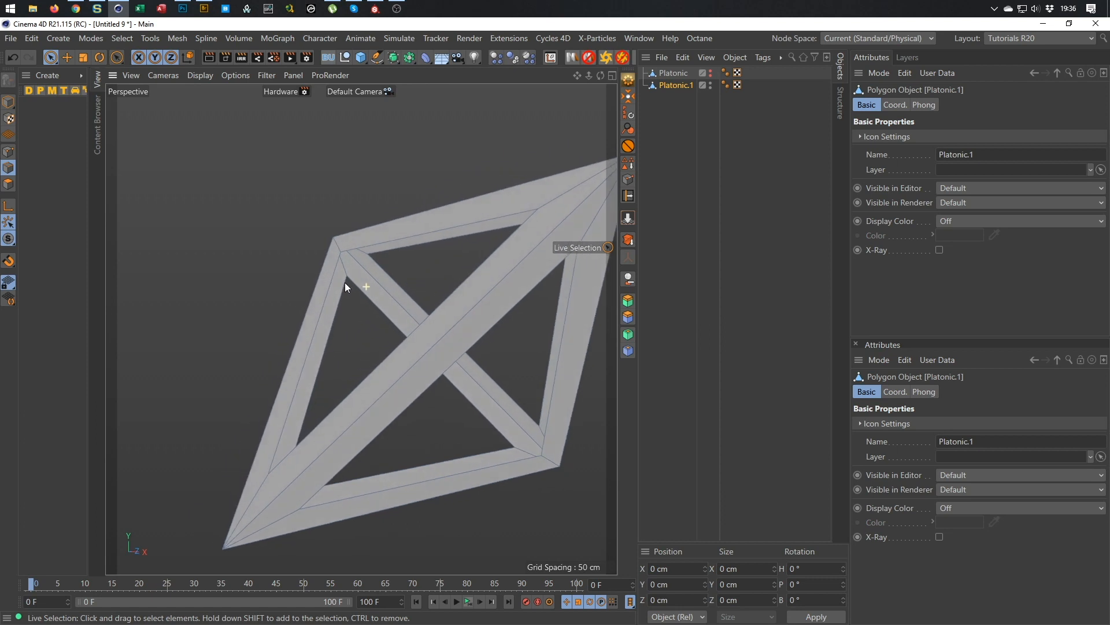
key(b)
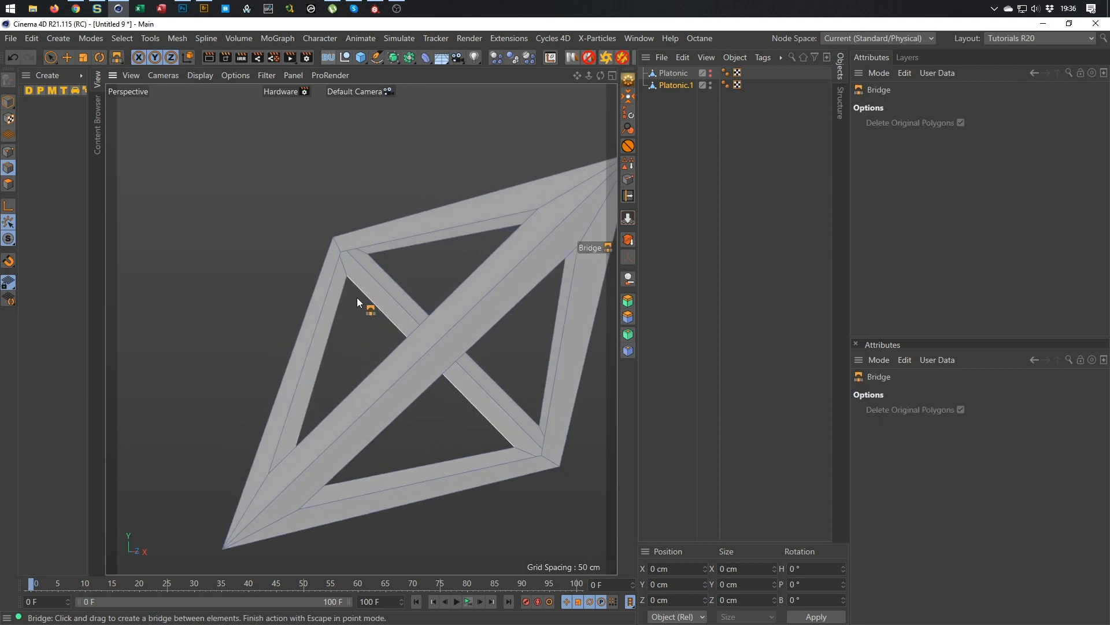
alt+right_drag(375, 306, 400, 276)
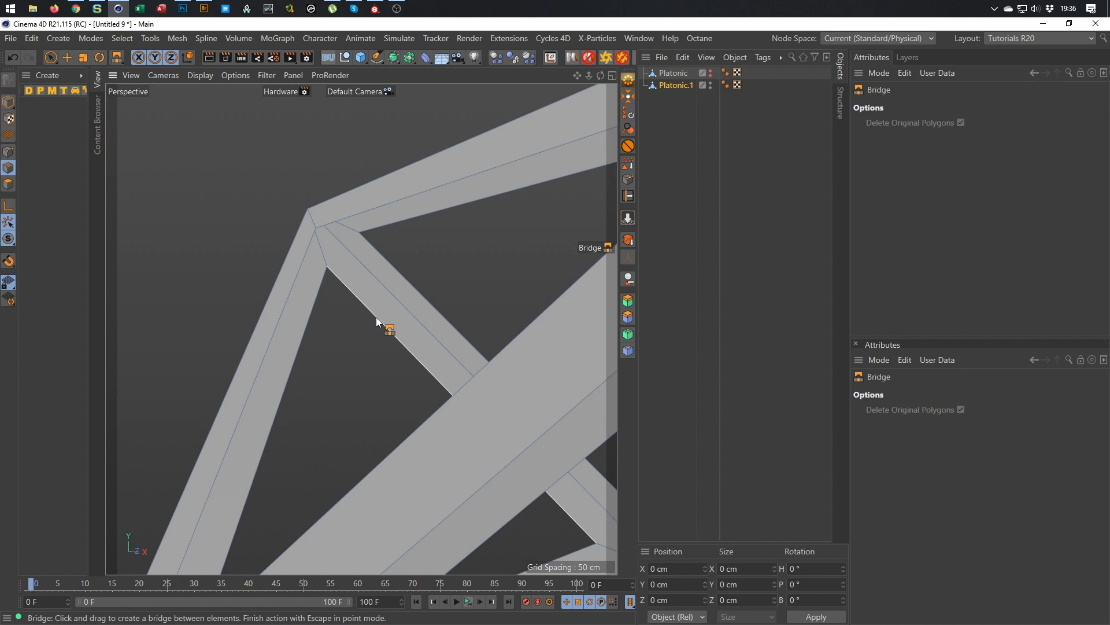
drag(380, 316, 414, 286)
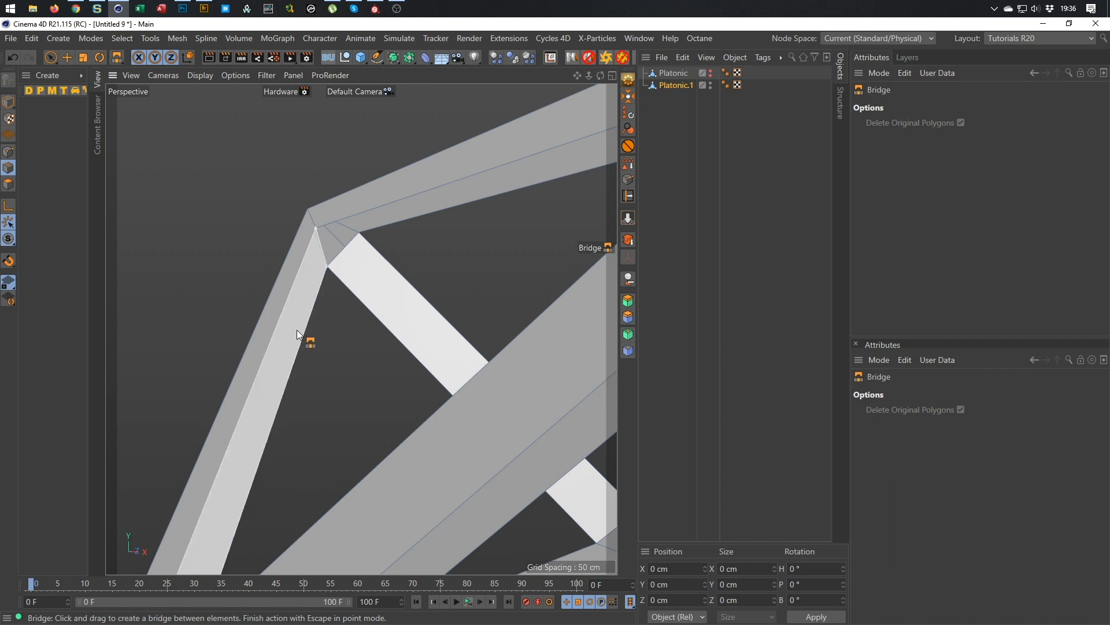
drag(304, 335, 386, 202)
mouse_move(389, 301)
alt+mouse_down()
mouse_move(254, 307)
mouse_move(333, 289)
mouse_move(453, 359)
mouse_move(314, 320)
mouse_move(258, 254)
mouse_move(296, 310)
mouse_move(427, 314)
mouse_move(307, 314)
mouse_move(317, 322)
mouse_move(372, 278)
mouse_move(373, 252)
mouse_move(331, 293)
mouse_move(528, 231)
mouse_move(484, 213)
alt+mouse_up()
mouse_move(413, 260)
mouse_down()
mouse_move(408, 327)
mouse_move(436, 322)
mouse_up()
alt+right_drag(439, 270, 476, 270)
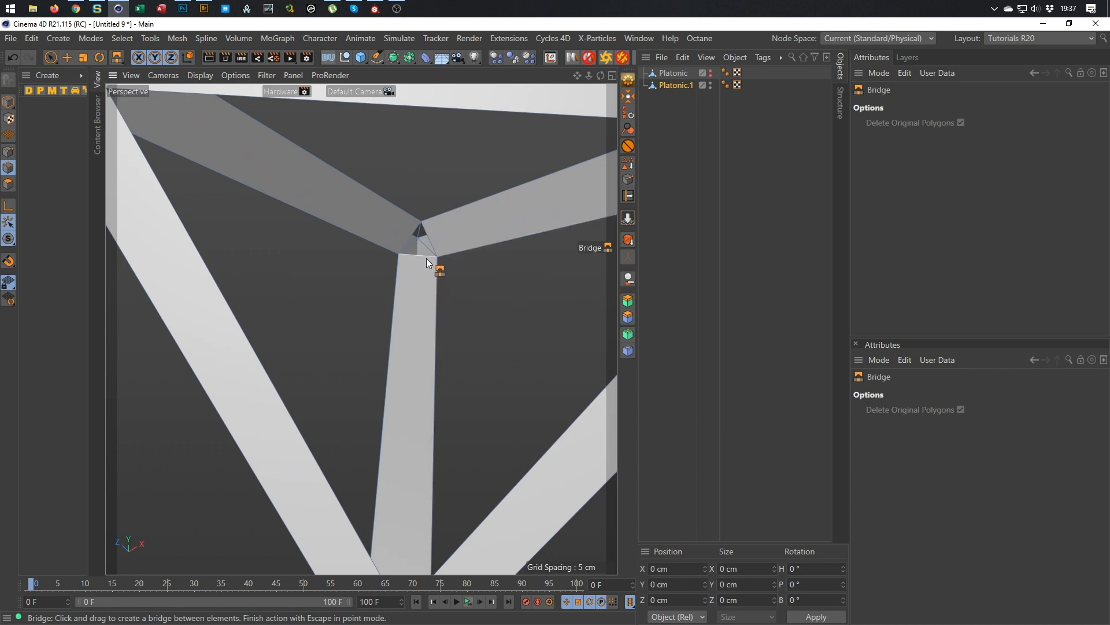
scroll(425, 258, up, 3)
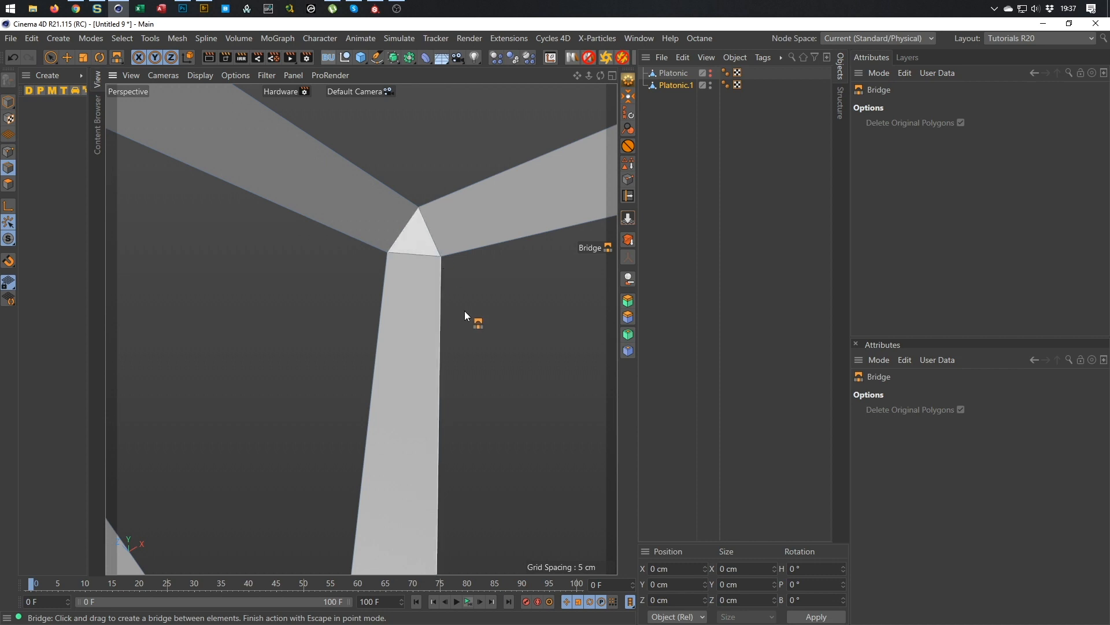
key(ctrl+z)
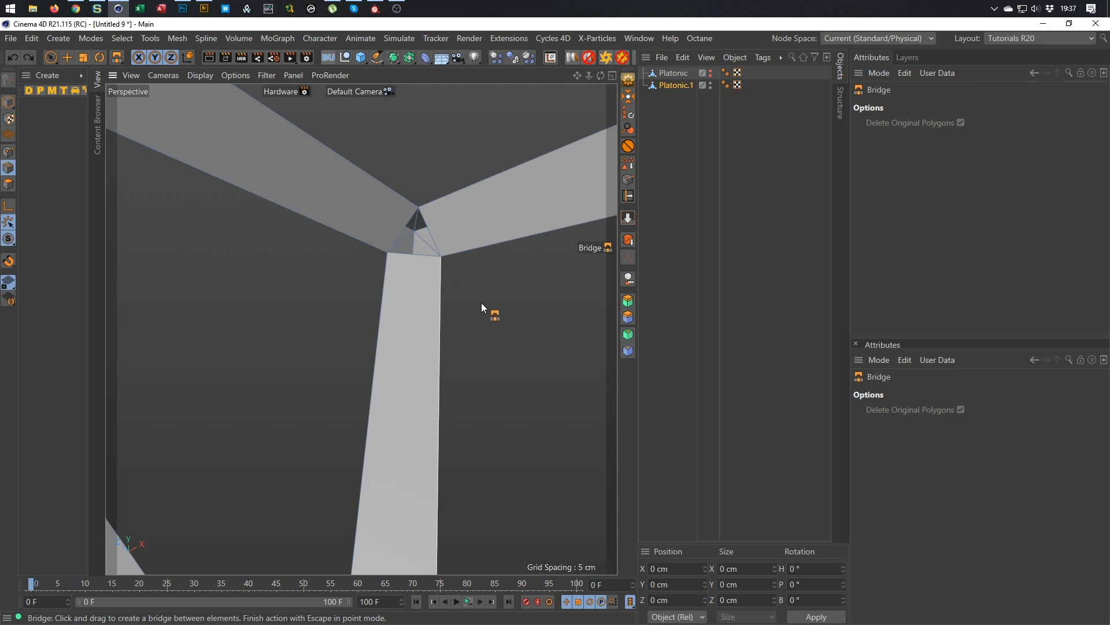
- Close the triangular holes at all four inner corners of the Platonic.1 frame with Close Polygon Hole
key(m)
key(d)
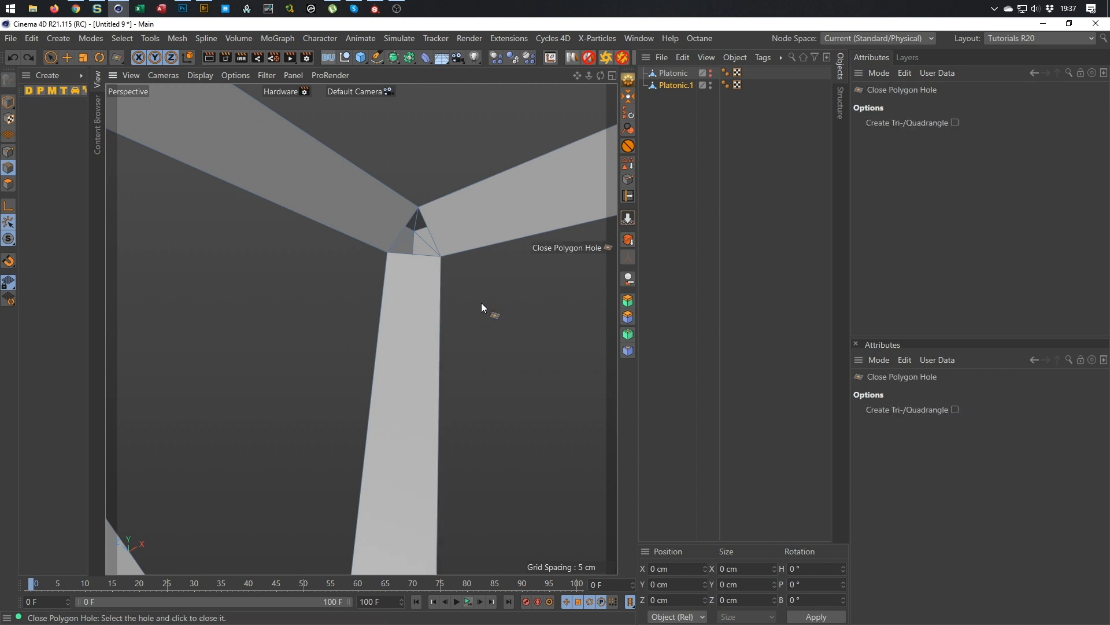
click(417, 255)
alt+right_drag(424, 283, 420, 325)
alt+drag(422, 325, 430, 291)
click(400, 479)
alt+drag(398, 473, 310, 484)
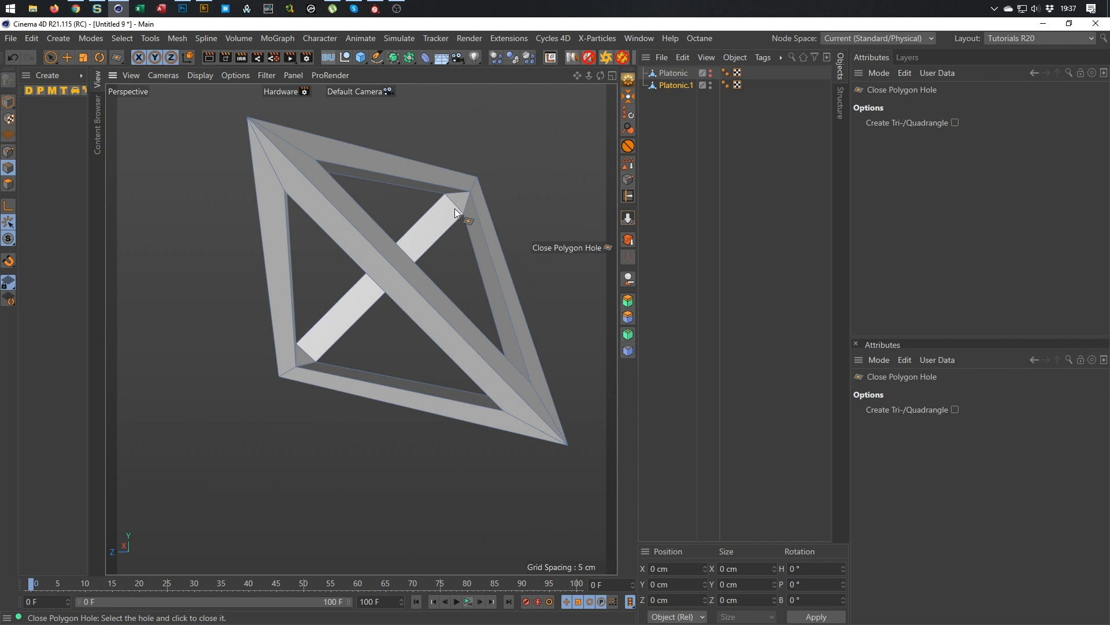
click(322, 318)
alt+drag(323, 318, 371, 491)
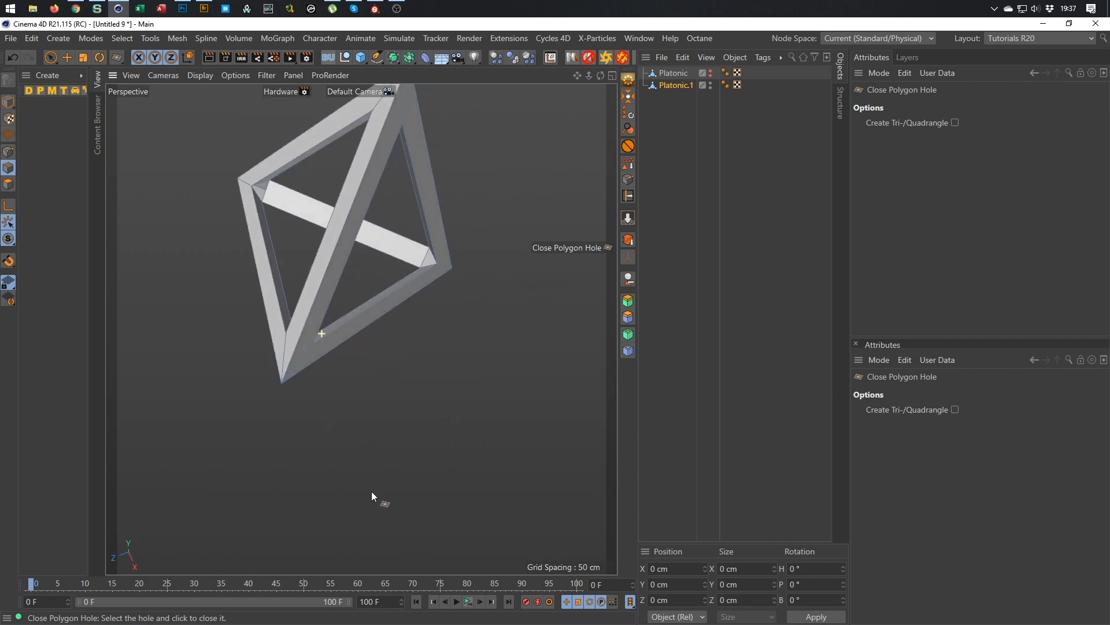
click(266, 192)
alt+drag(286, 203, 218, 235)
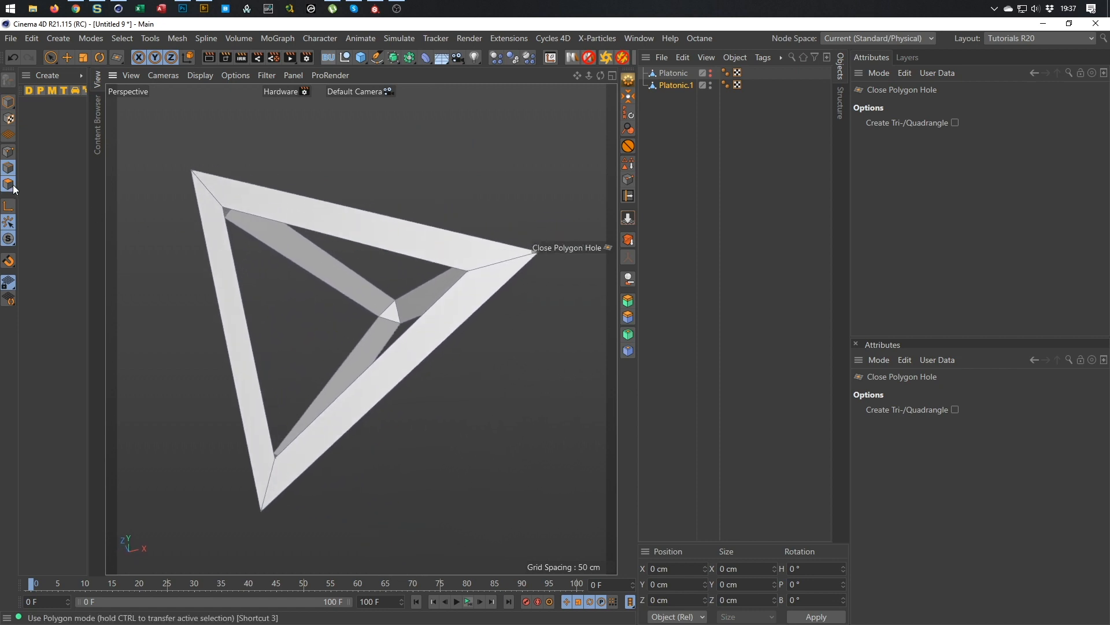
- Check the polygon count of the closed Platonic.1 frame by selecting all its polygons, and clear the selection
key(space)
click(258, 200)
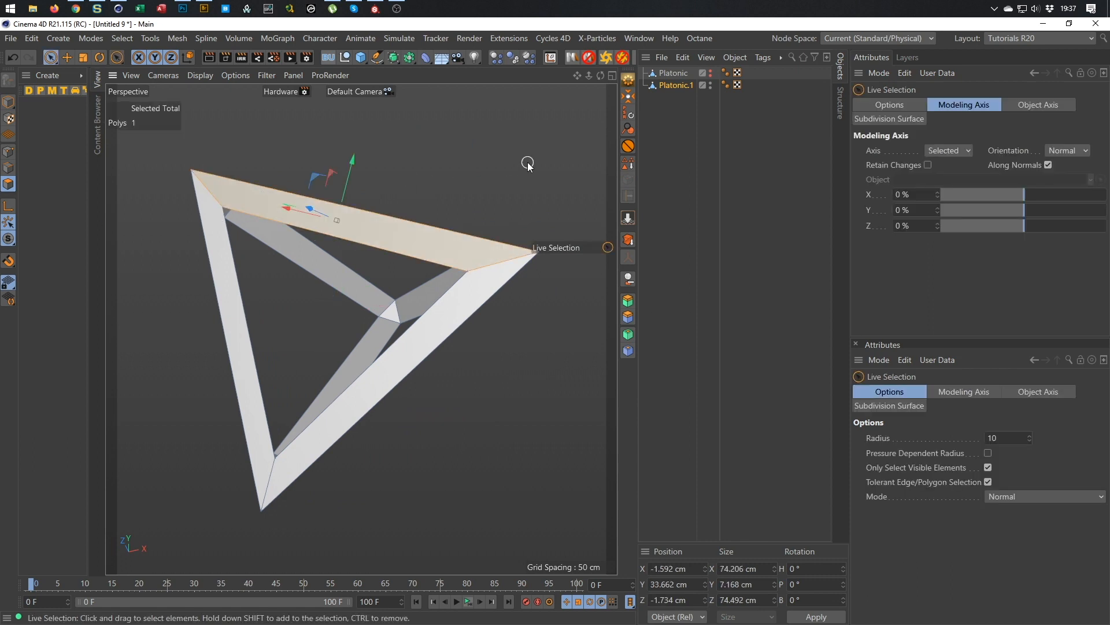
key(ctrl+a)
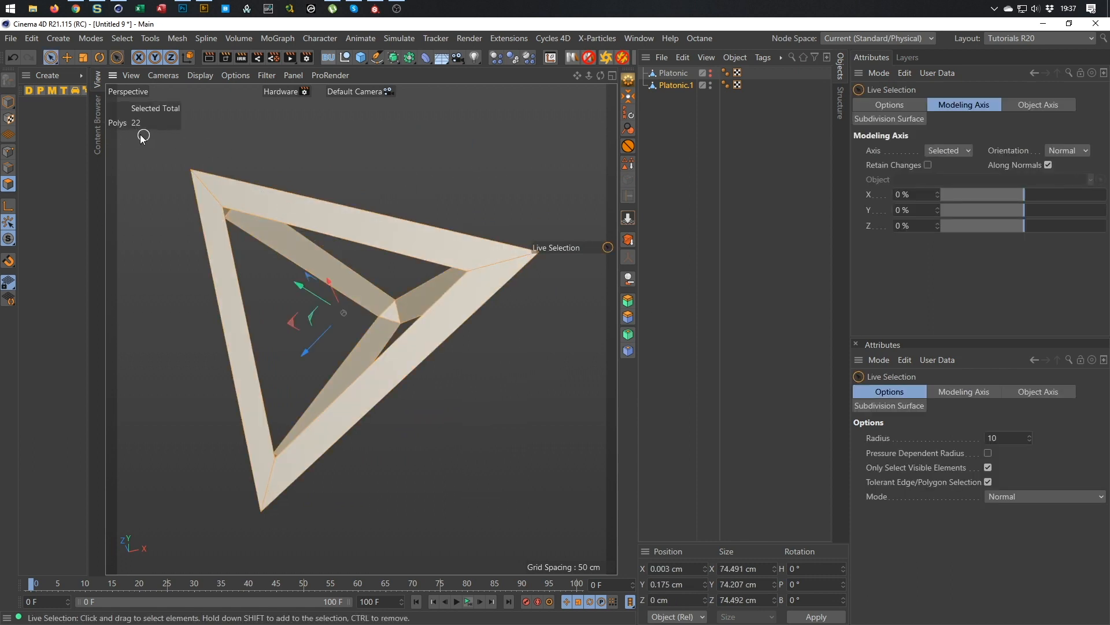
click(456, 159)
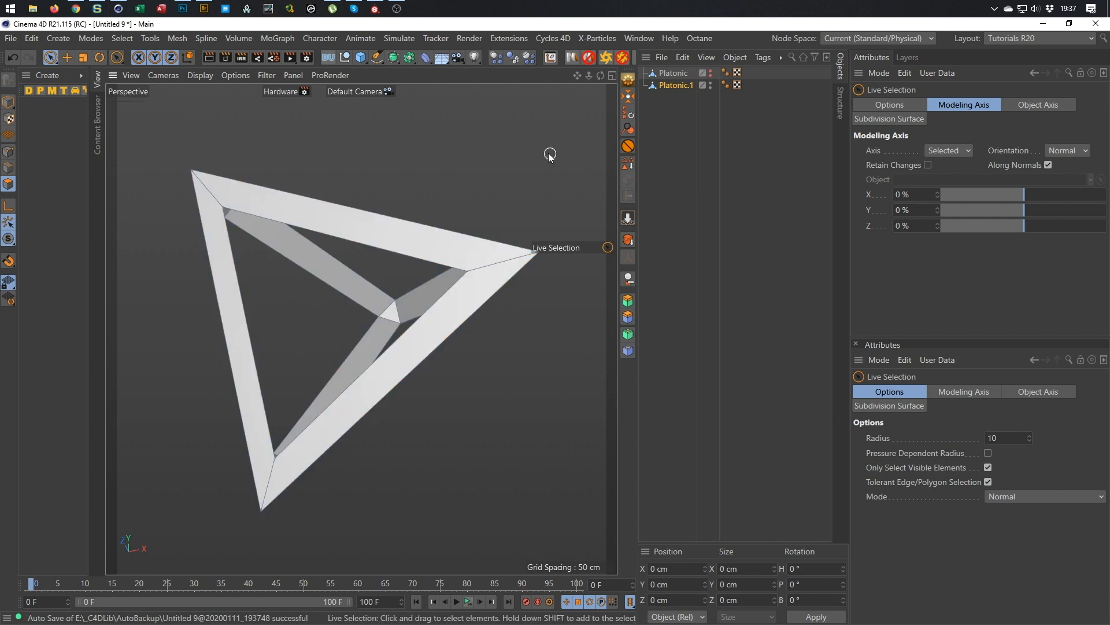
- Save the project to the Desktop under the file name Tetra
key(ctrl+s)
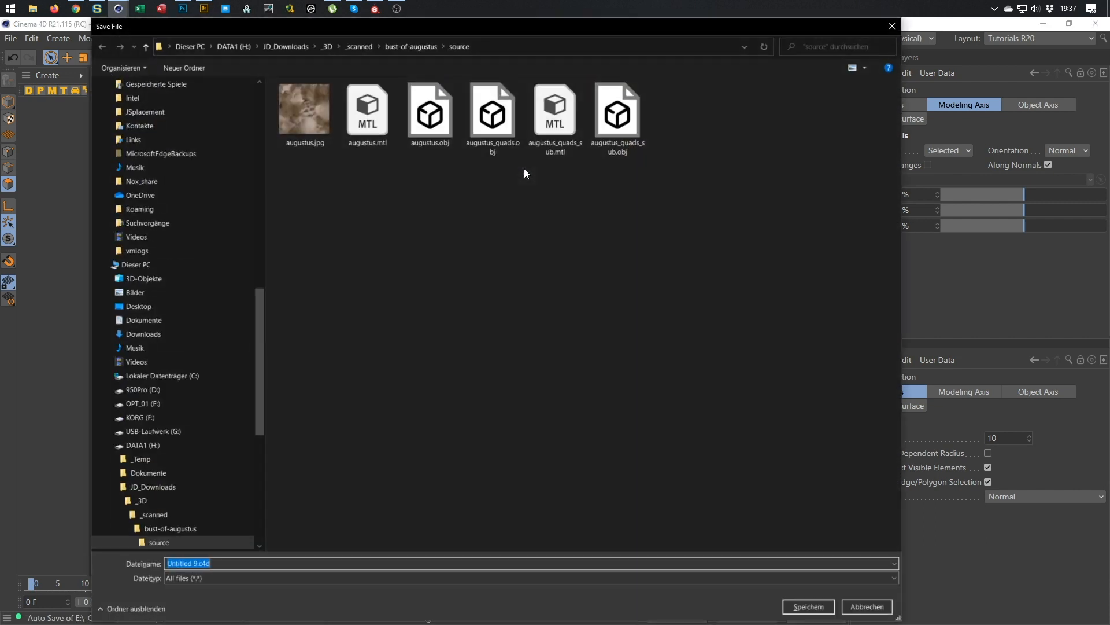
click(169, 46)
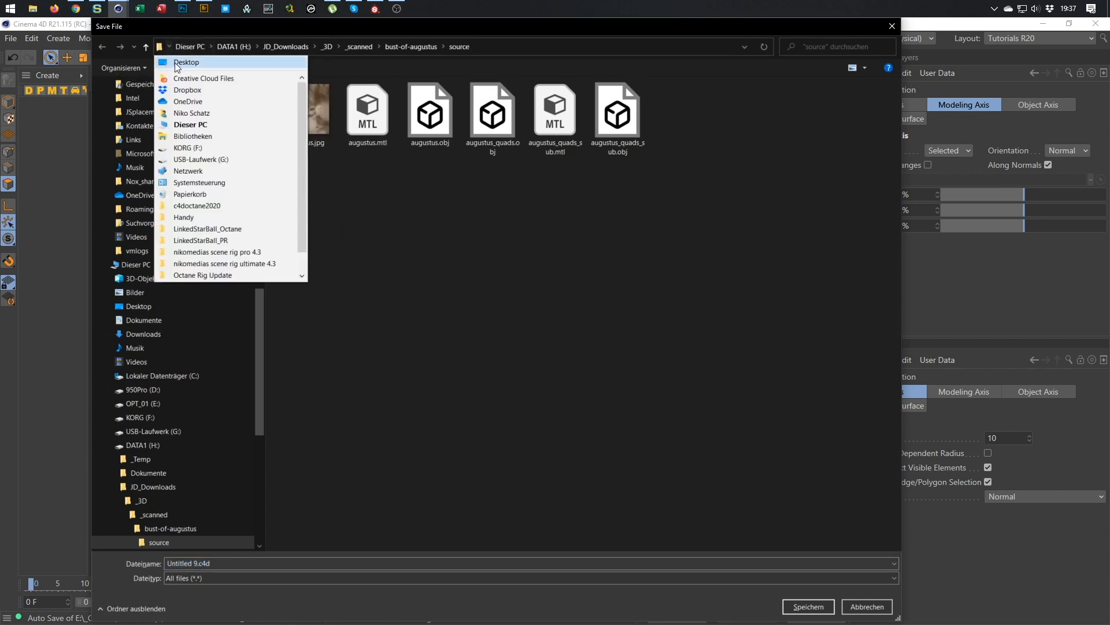
click(174, 63)
triple_click(276, 561)
text(Tet)
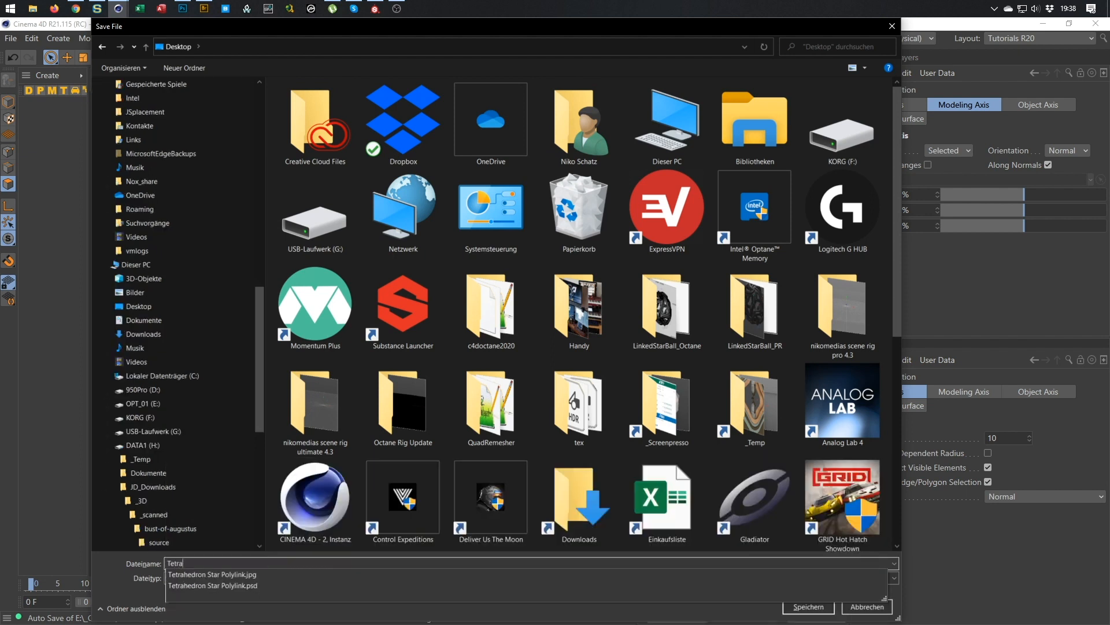
text(ra)
key(Return)
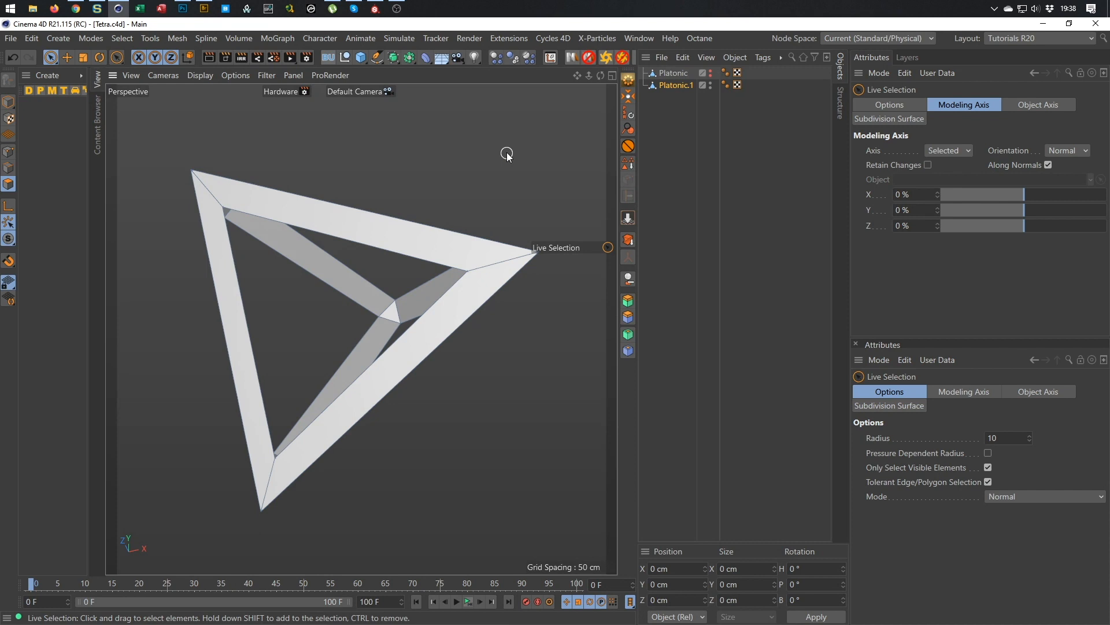
- Hide the closed frame object Platonic.1, show the original Platonic object and select that original object
scroll(431, 255, up, 2)
alt+drag(431, 255, 466, 170)
click(709, 83)
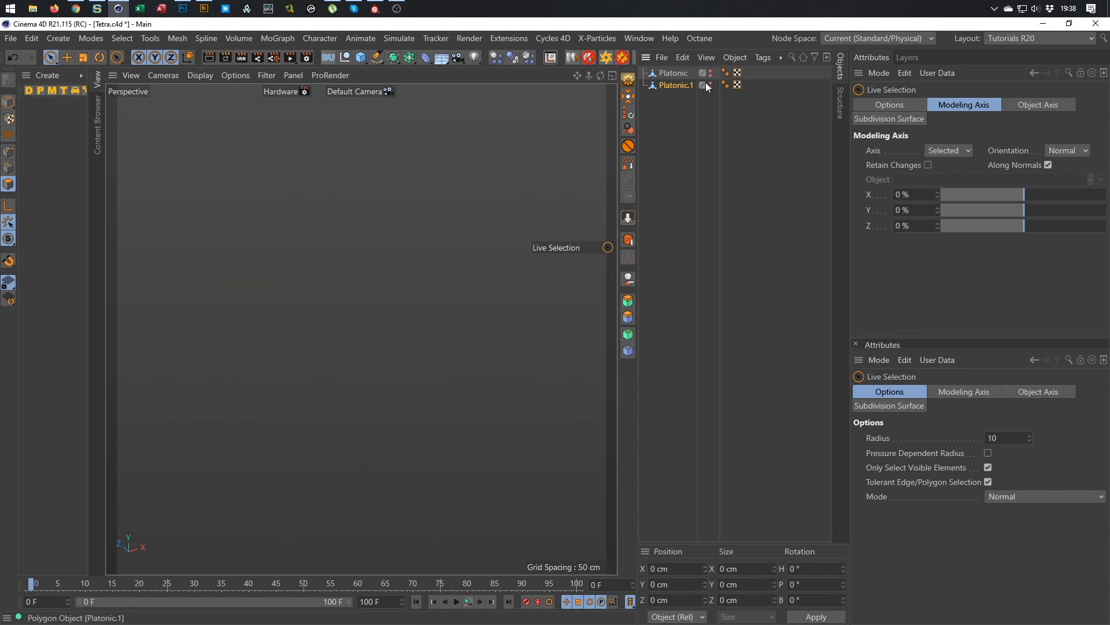
click(711, 71)
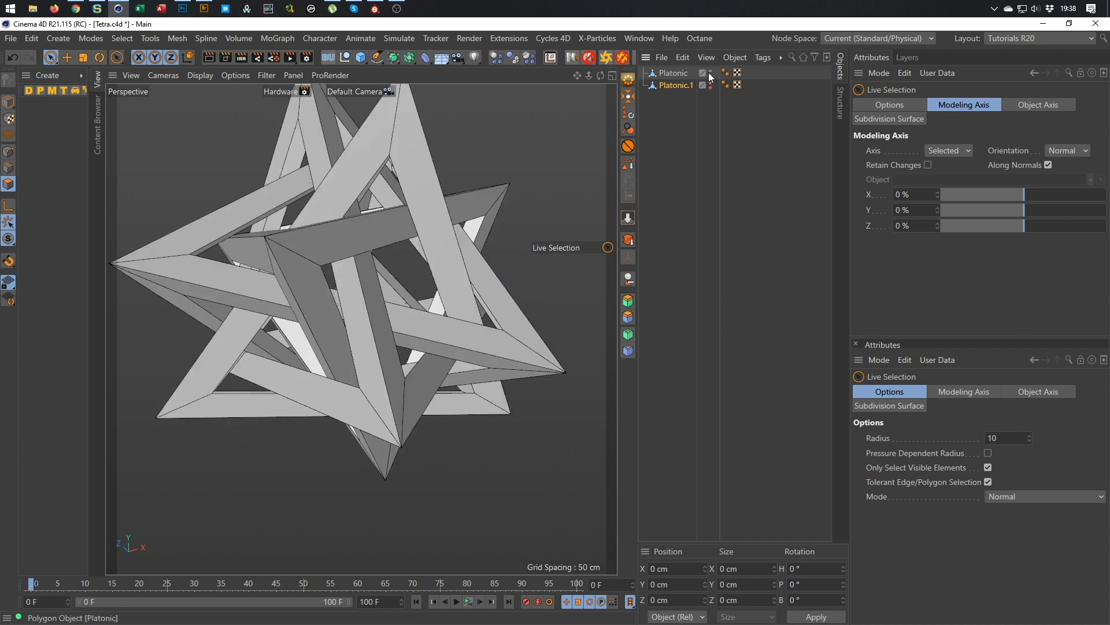
click(671, 75)
- Select a second whole tetrahedron frame with Select Connected and split it into a separate object
click(419, 150)
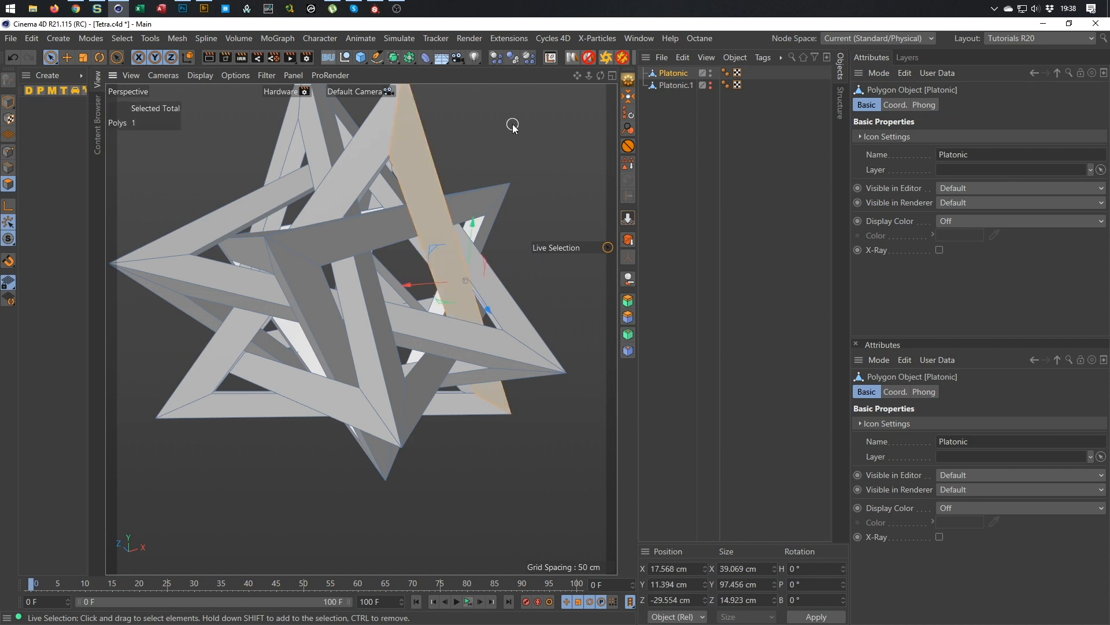
key(u)
key(w)
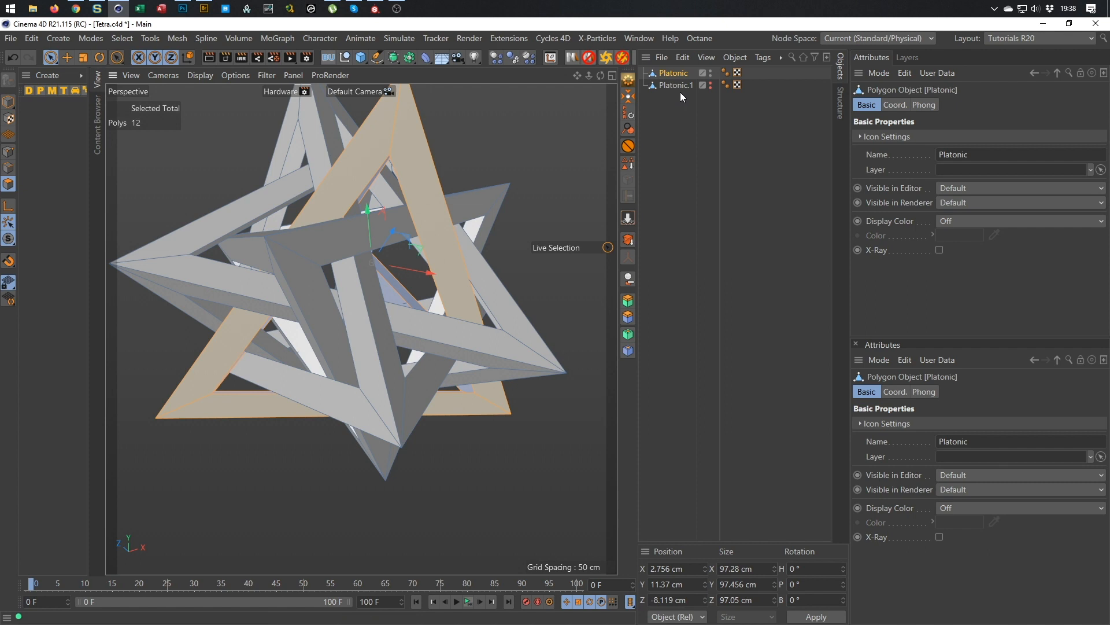
key(u)
key(p)
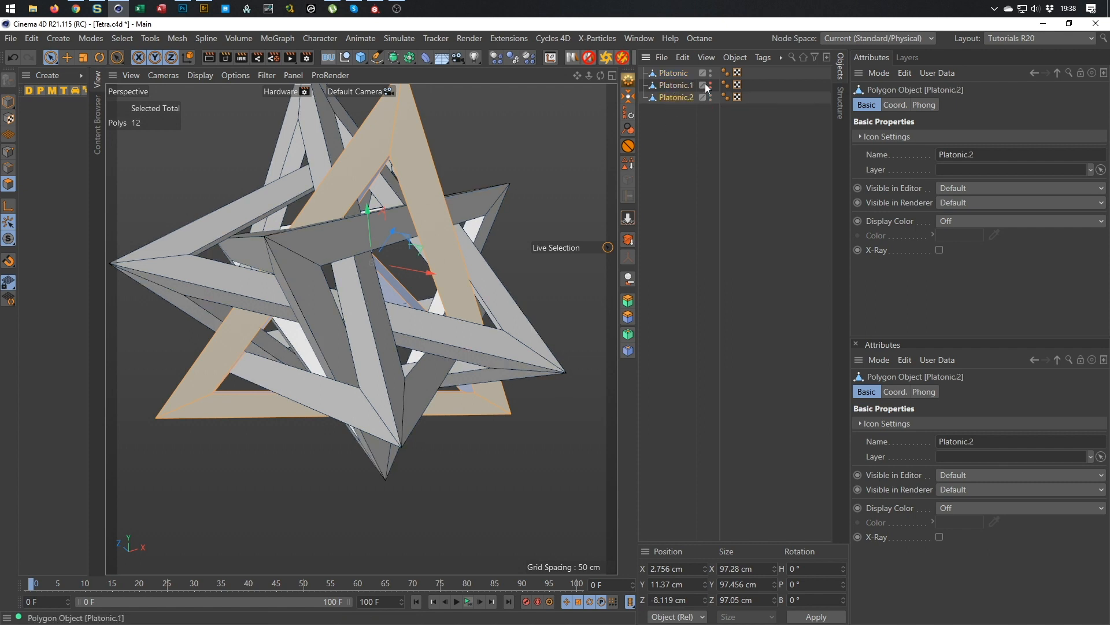
- Delete the second frame's polygons from the original Platonic object and hide that original object
click(680, 74)
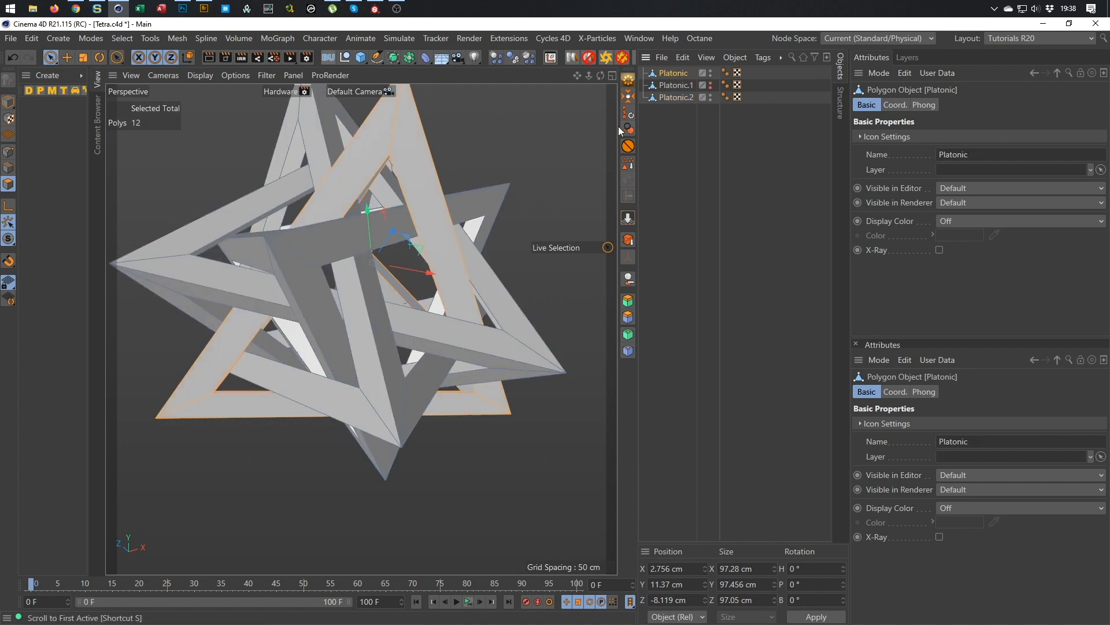
click(517, 119)
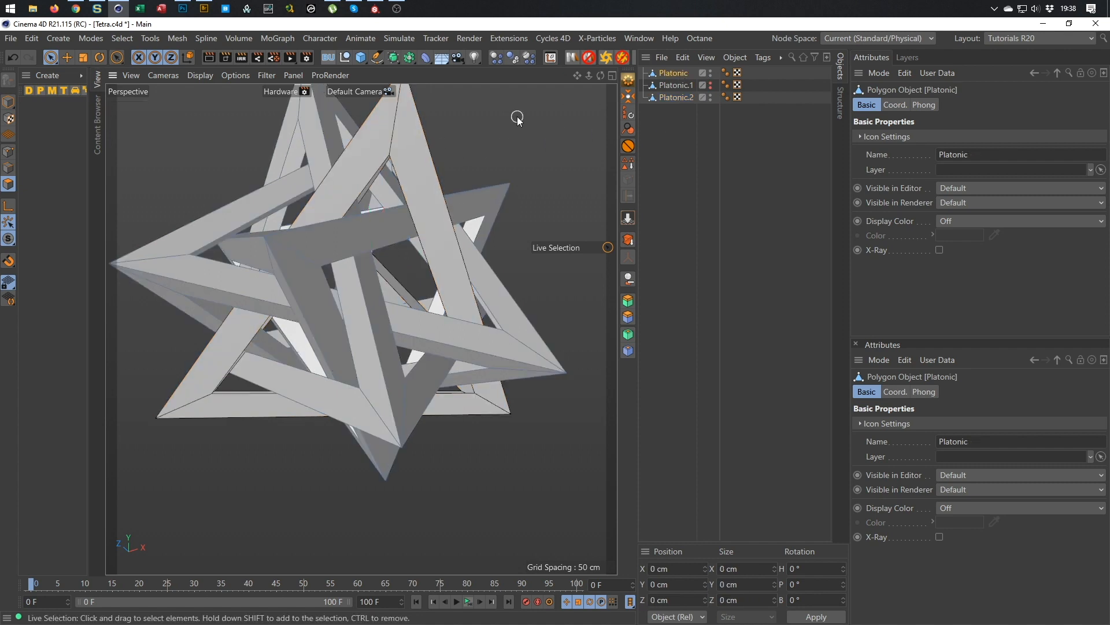
ctrl+click(710, 73)
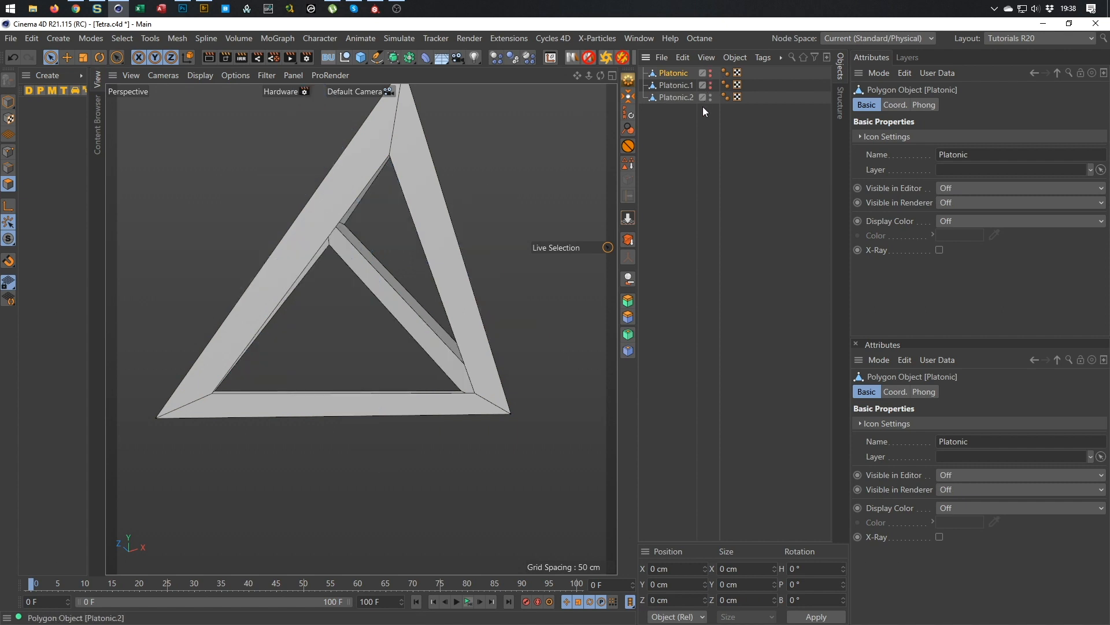
alt+drag(416, 231, 460, 284)
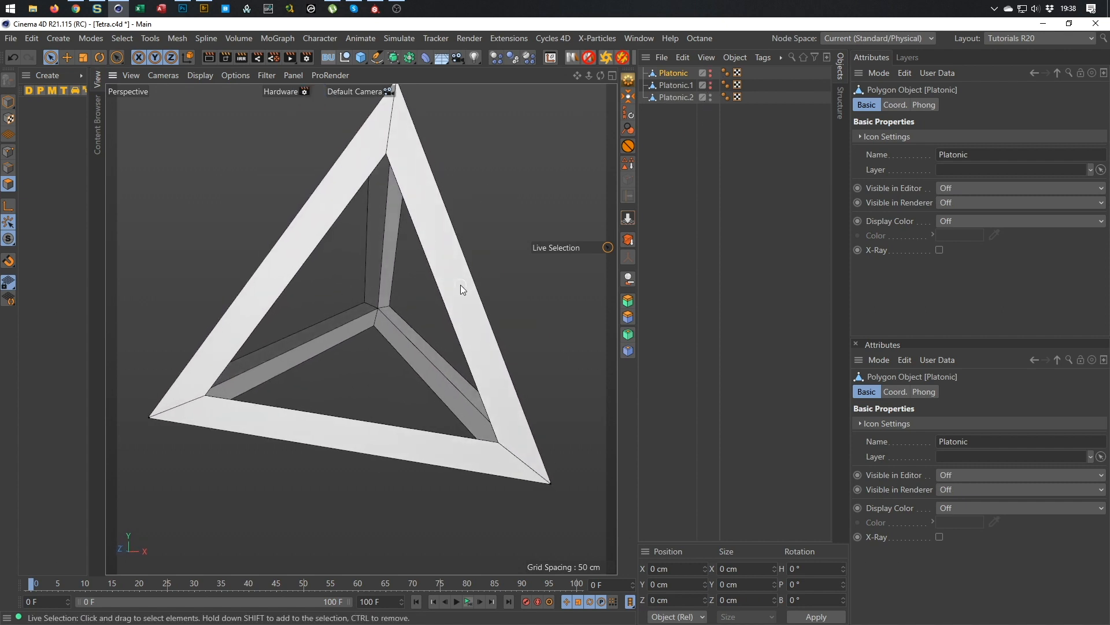
- Bridge the open inner edges along the struts of the Platonic.2 frame to close its inner sides
click(677, 97)
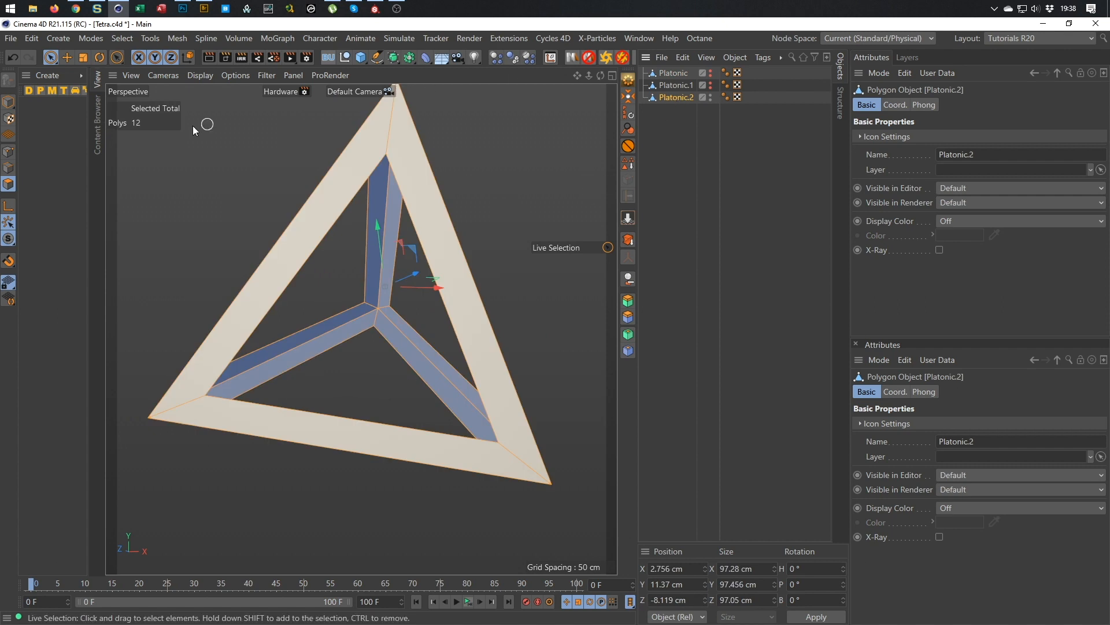
click(8, 168)
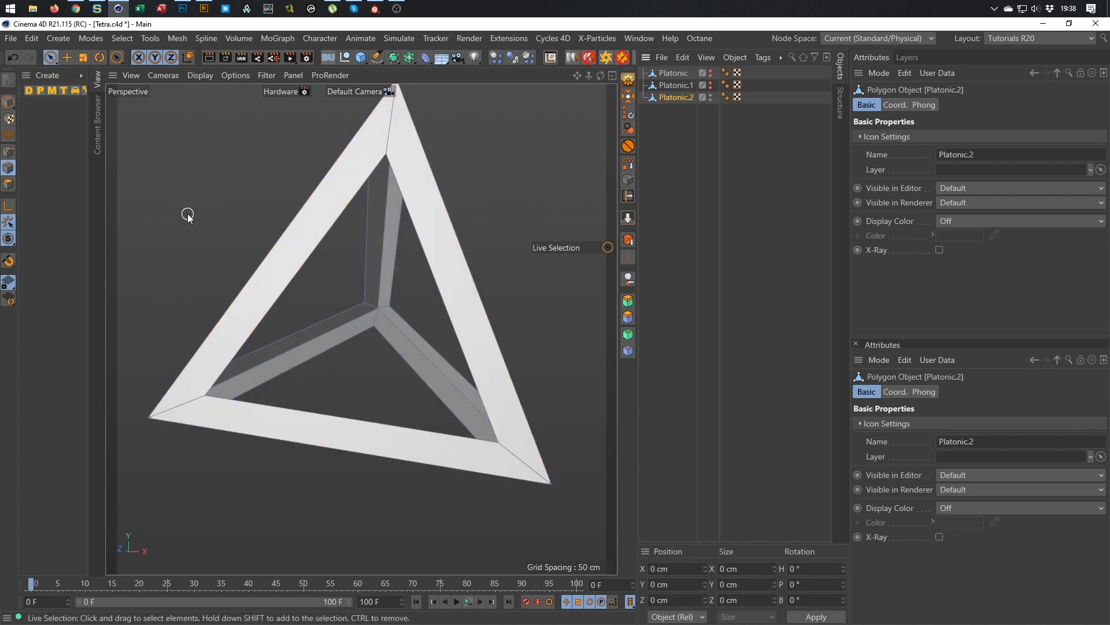
key(m)
key(b)
drag(370, 265, 393, 267)
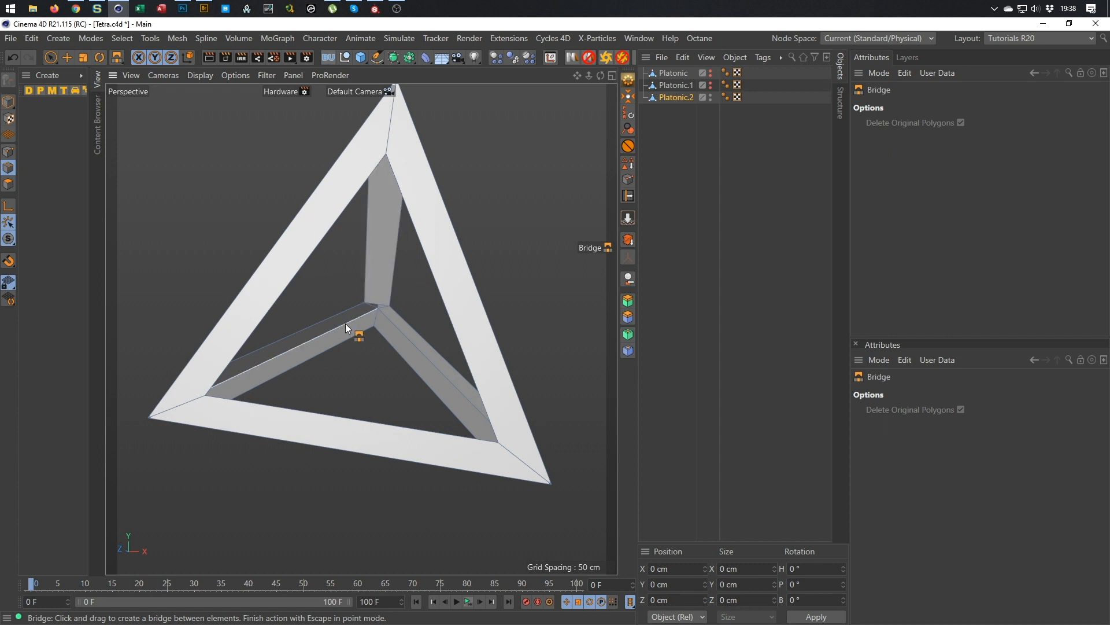
drag(334, 319, 341, 335)
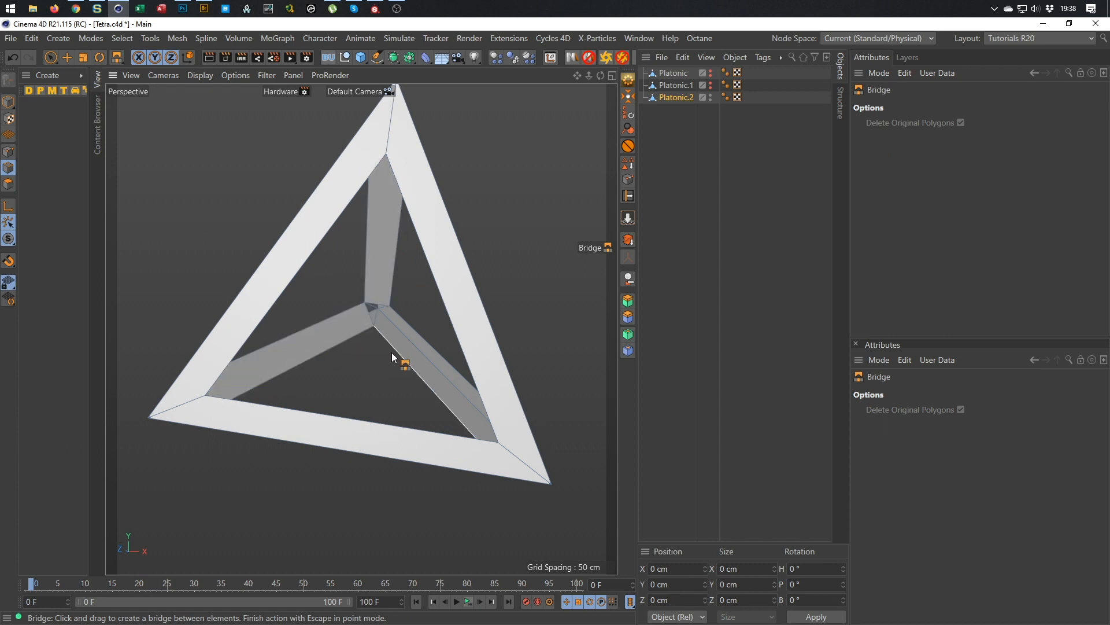
drag(409, 356, 210, 317)
drag(400, 309, 316, 351)
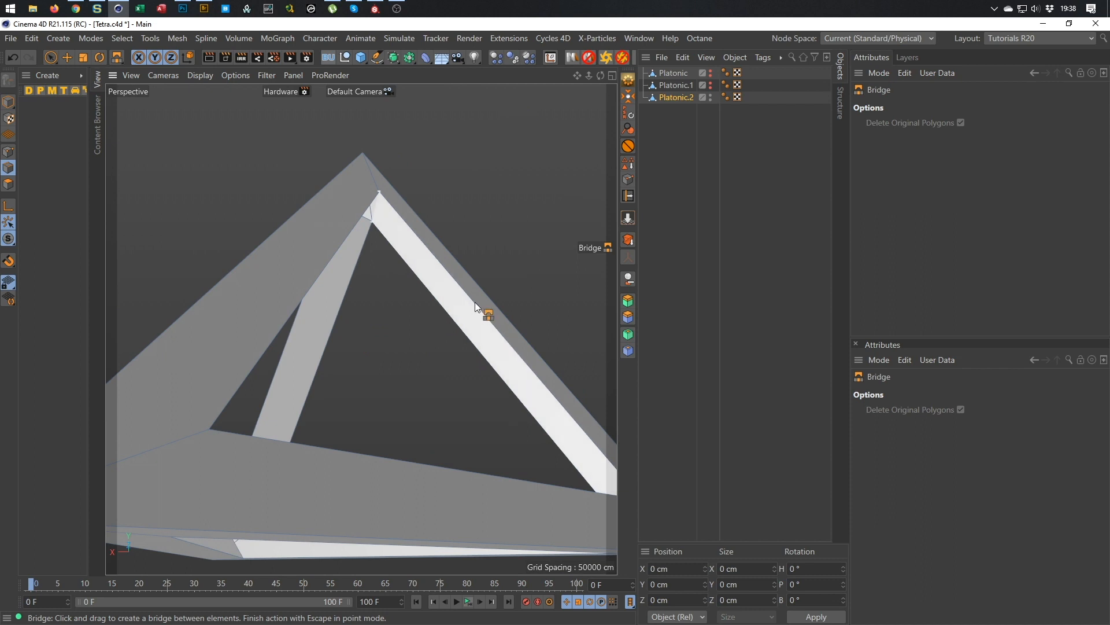
- Close the triangular holes at all four inner corners of the Platonic.2 frame with Close Polygon Hole
alt+drag(346, 370, 397, 433)
key(m)
key(d)
click(340, 407)
alt+drag(343, 396, 406, 325)
click(414, 258)
alt+drag(414, 258, 445, 273)
click(411, 494)
alt+drag(512, 283, 498, 324)
click(332, 251)
scroll(312, 271, down, 10)
- Check the polygon count of the closed Platonic.2 frame by selecting all its polygons, and clear the selection
click(14, 185)
key(ctrl+a)
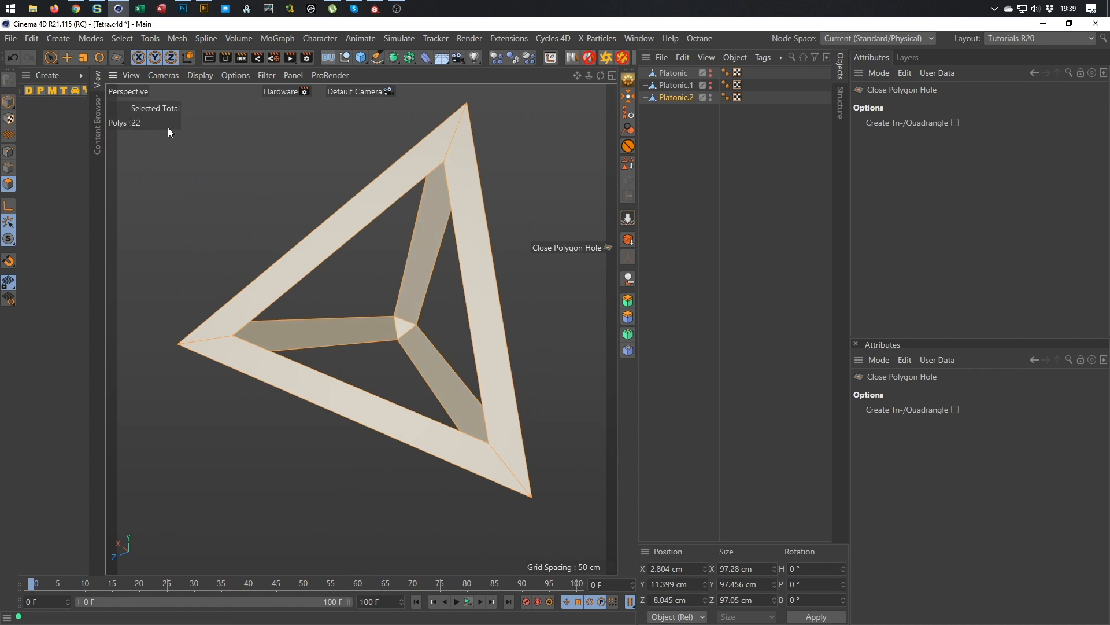
key(9)
click(278, 180)
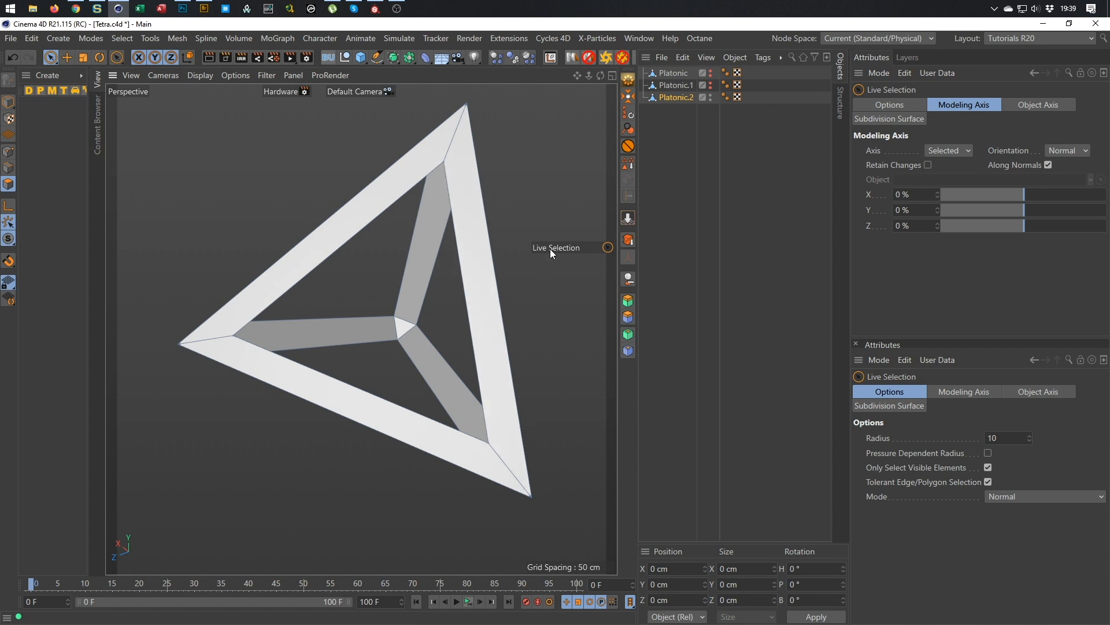
- Make the hidden frames Platonic.1 to Platonic.4 visible alongside Platonic and switch to model mode
mouse_move(470, 248)
alt+mouse_down()
mouse_move(455, 276)
mouse_move(498, 262)
mouse_move(489, 259)
alt+mouse_up()
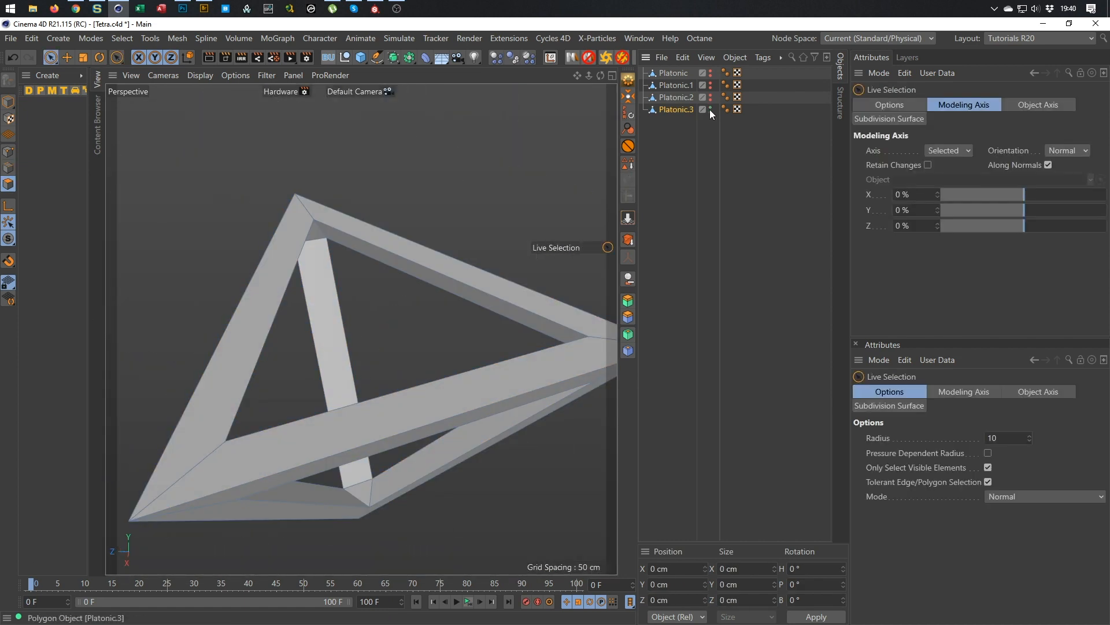
click(678, 86)
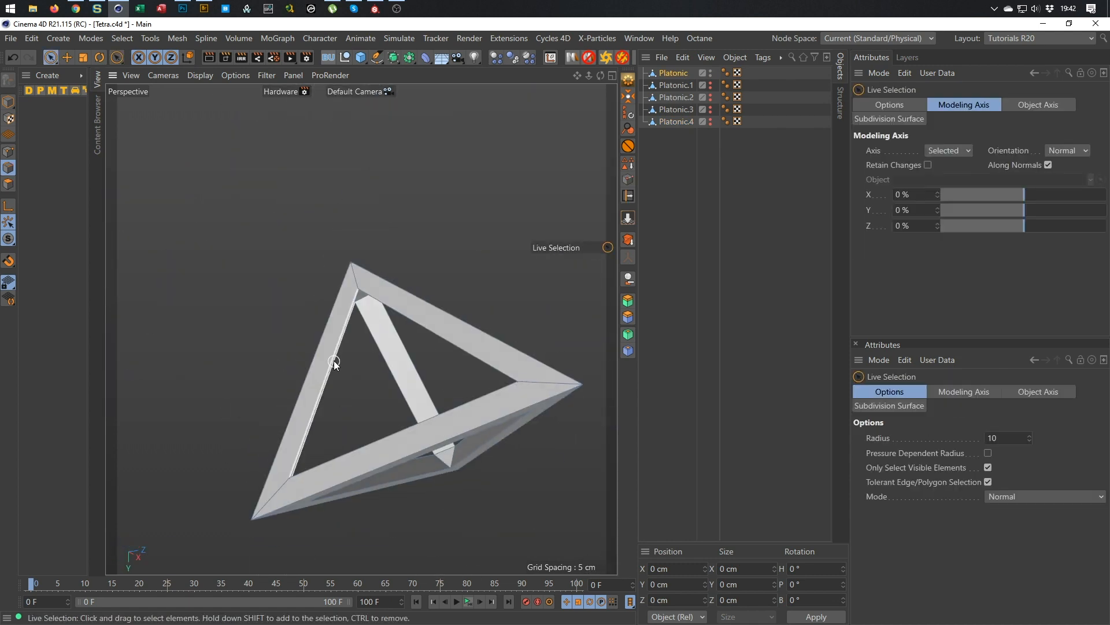
alt+drag(371, 295, 404, 250)
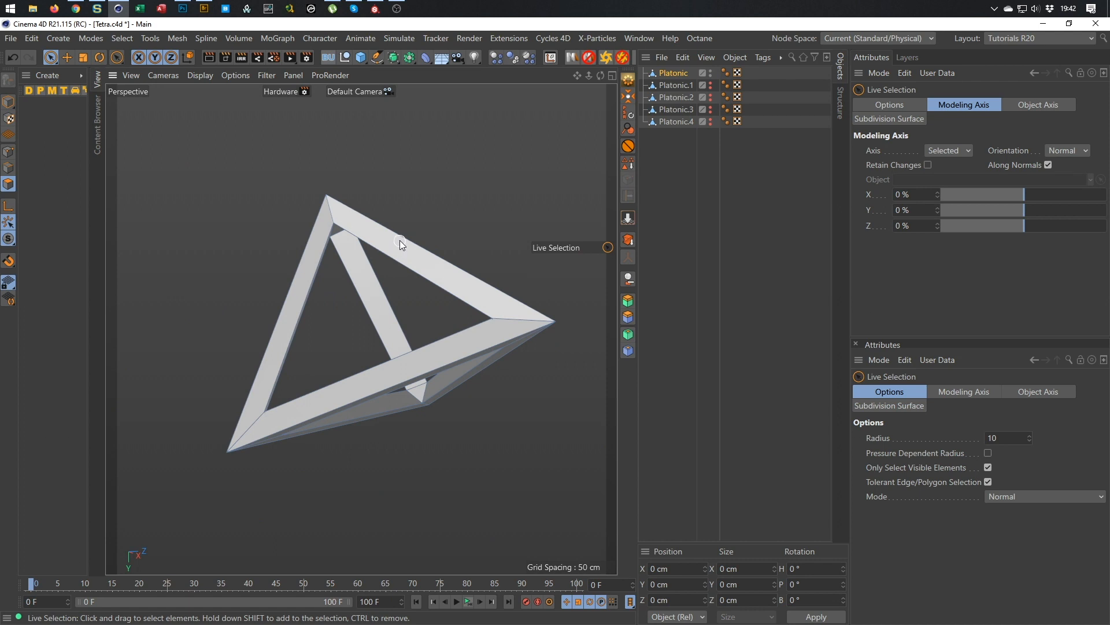
alt+drag(397, 241, 542, 188)
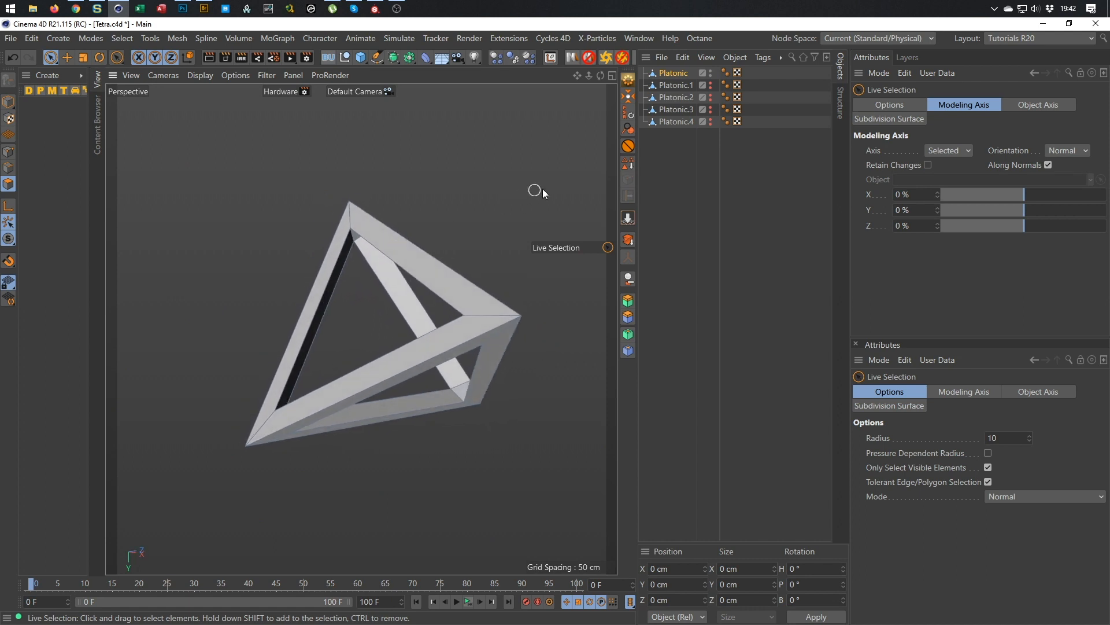
drag(711, 96, 711, 121)
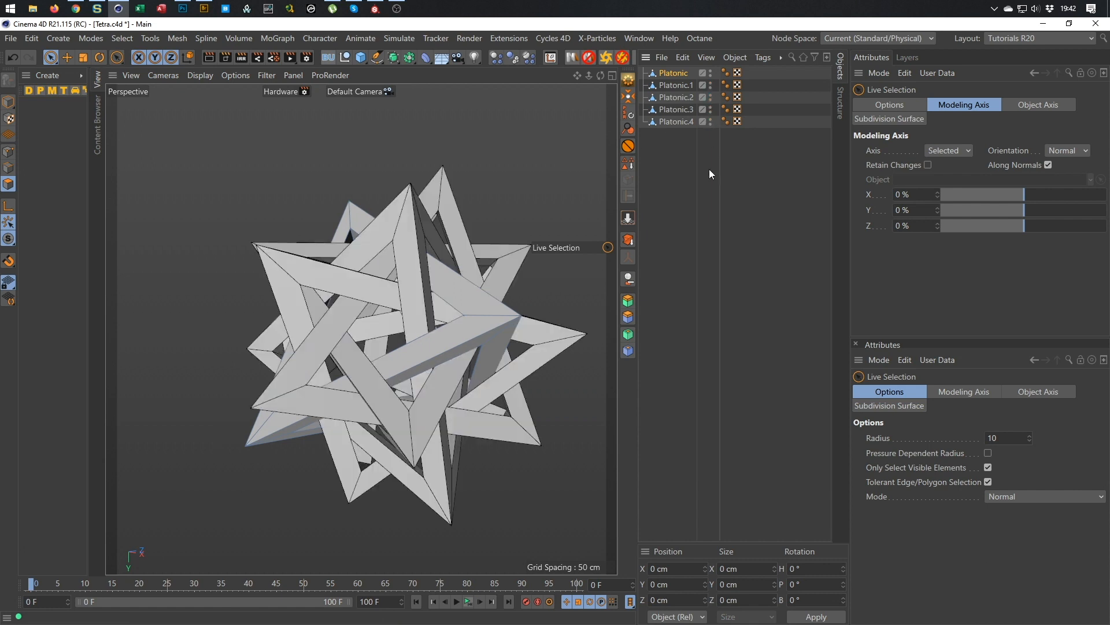
click(8, 102)
- Examine the assembled five-frame star from several sides to check how the closed frames interlock
alt+middle_drag(404, 283, 321, 298)
alt+drag(320, 299, 476, 234)
alt+middle_drag(476, 234, 346, 235)
scroll(345, 235, down, 5)
alt+drag(370, 248, 428, 255)
scroll(463, 232, up, 8)
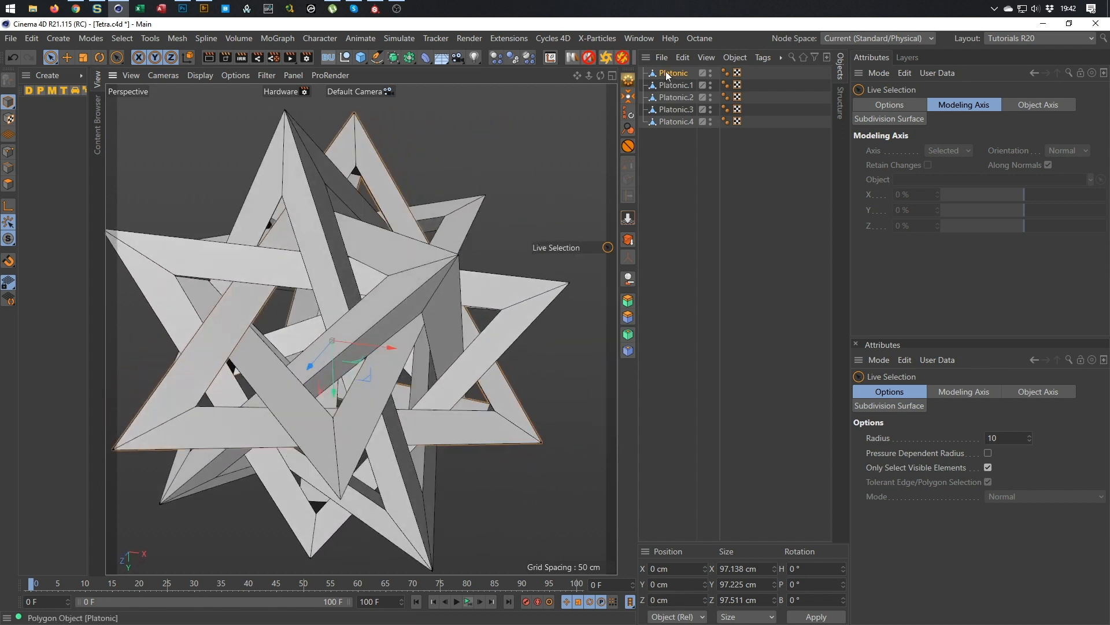
scroll(317, 314, down, 4)
mouse_move(315, 311)
alt+mouse_down()
mouse_move(318, 303)
mouse_move(317, 318)
alt+mouse_up()
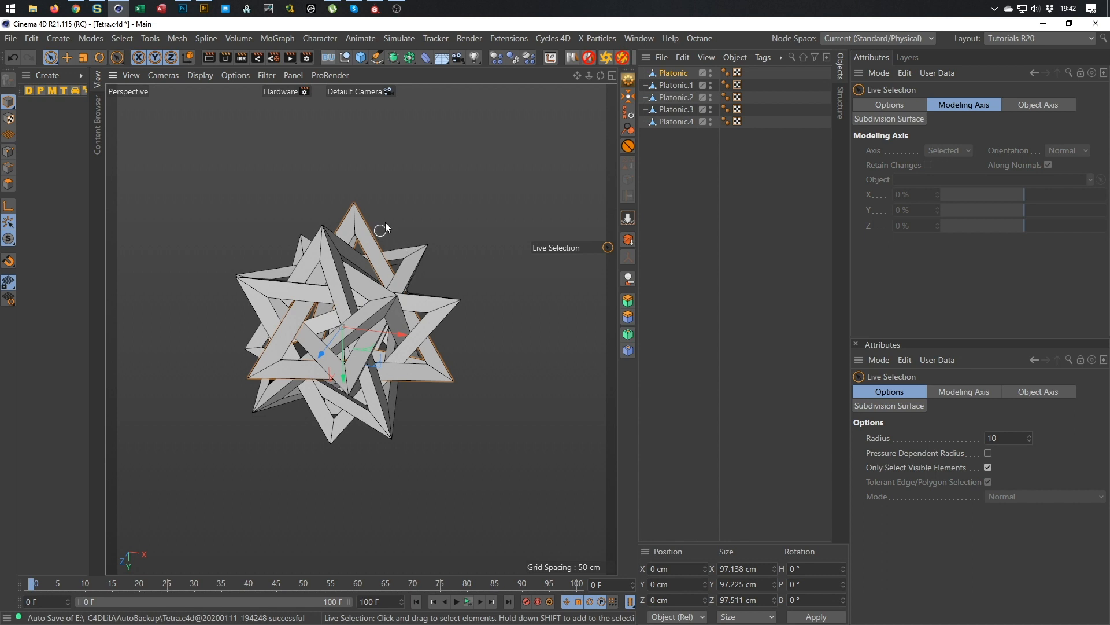
scroll(356, 277, up, 3)
alt+middle_drag(364, 269, 393, 241)
alt+drag(381, 251, 566, 290)
scroll(368, 268, up, 5)
alt+drag(532, 366, 448, 343)
alt+right_drag(448, 347, 385, 226)
alt+drag(385, 226, 412, 217)
alt+middle_drag(412, 218, 385, 247)
alt+right_drag(384, 246, 418, 217)
alt+drag(419, 217, 415, 226)
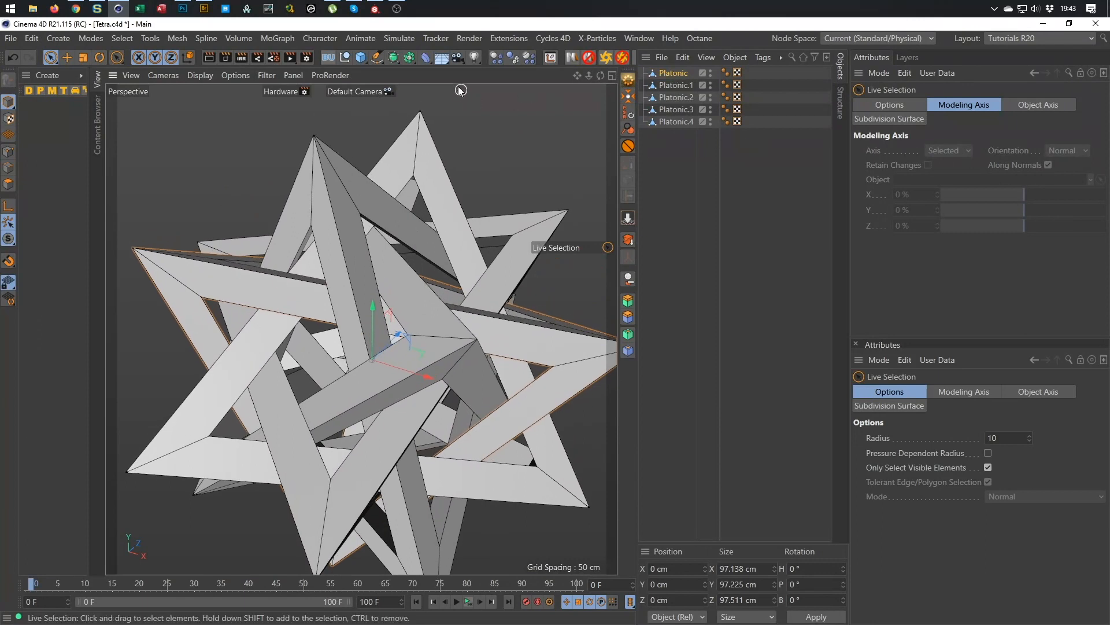
- Group the five Platonic frames under a new Null and add a Bevel deformer inside it
click(348, 57)
drag(661, 162, 671, 75)
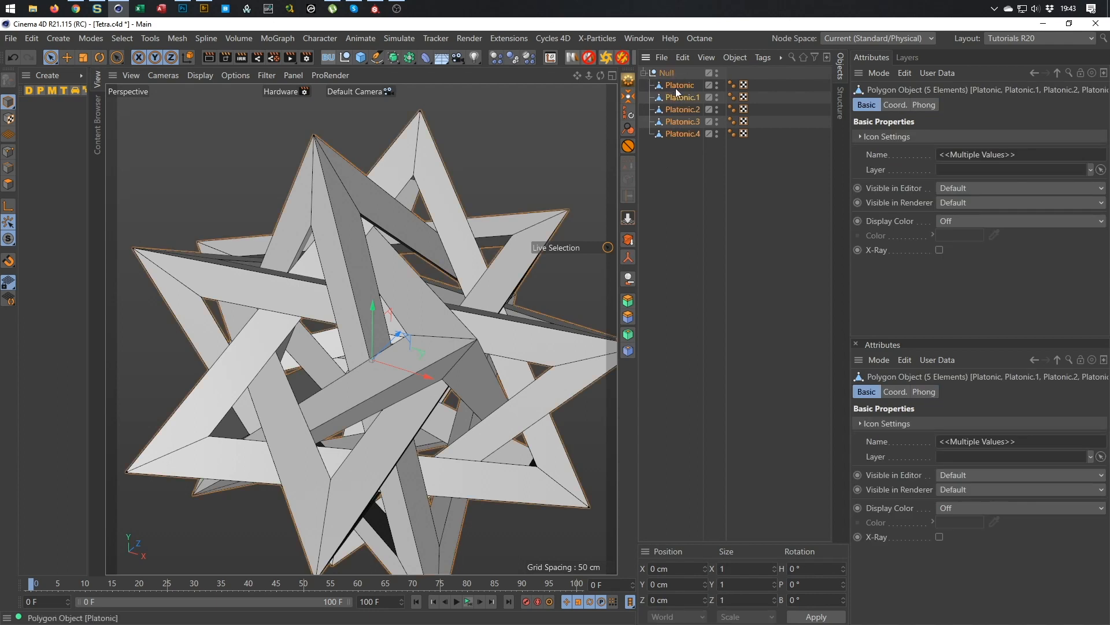
click(668, 70)
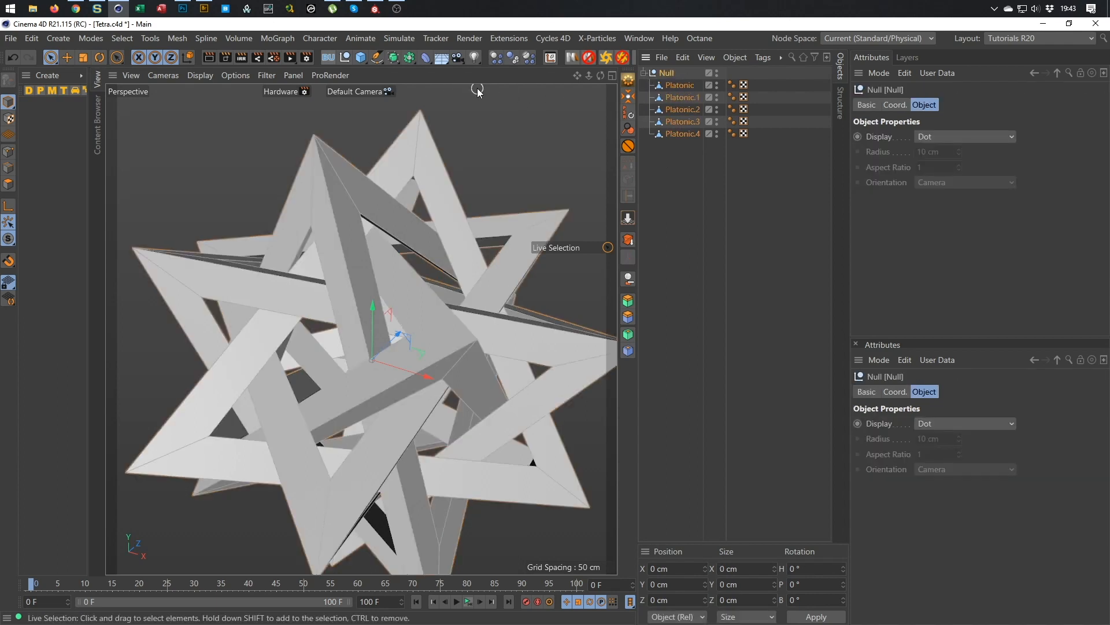
click(424, 59)
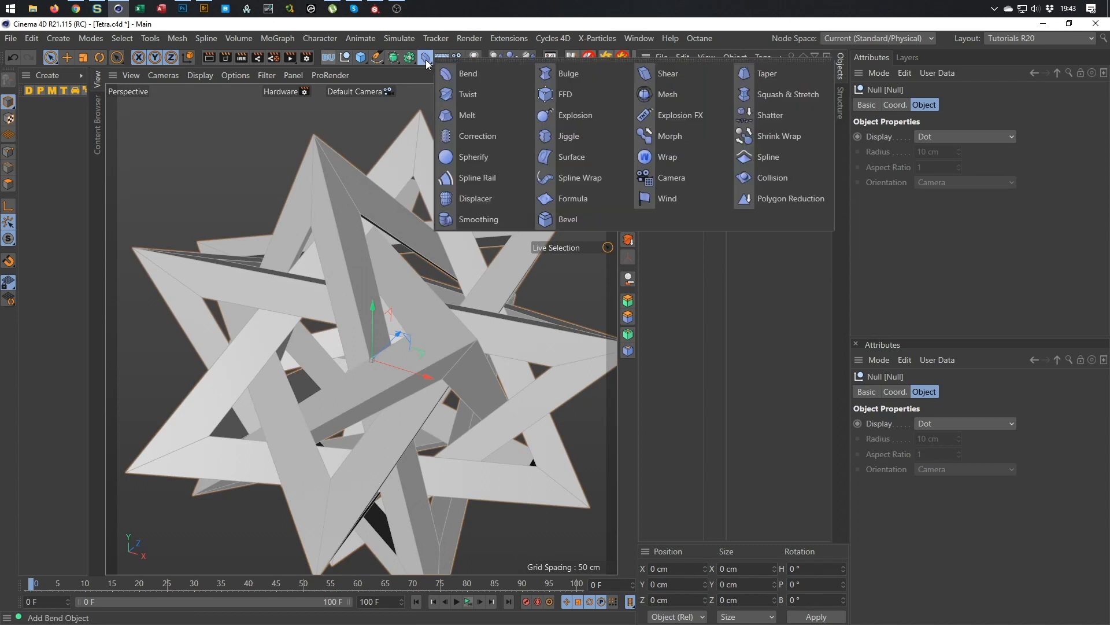
click(564, 217)
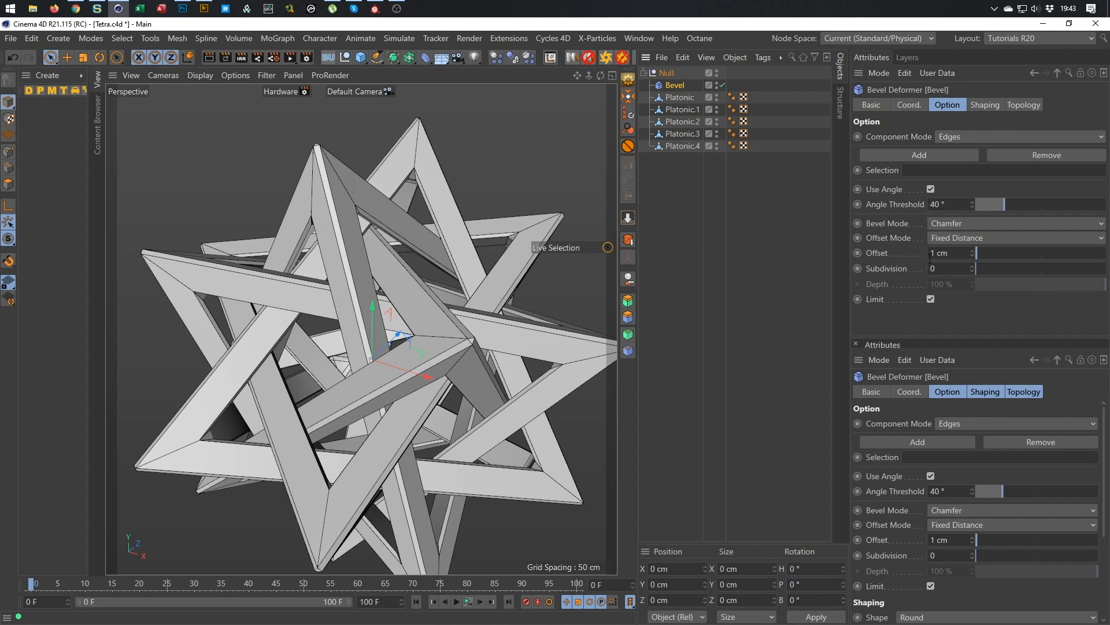
- Set the Bevel deformer's offset to 1 cm and its subdivision to 5
click(973, 266)
click(973, 266)
click(973, 265)
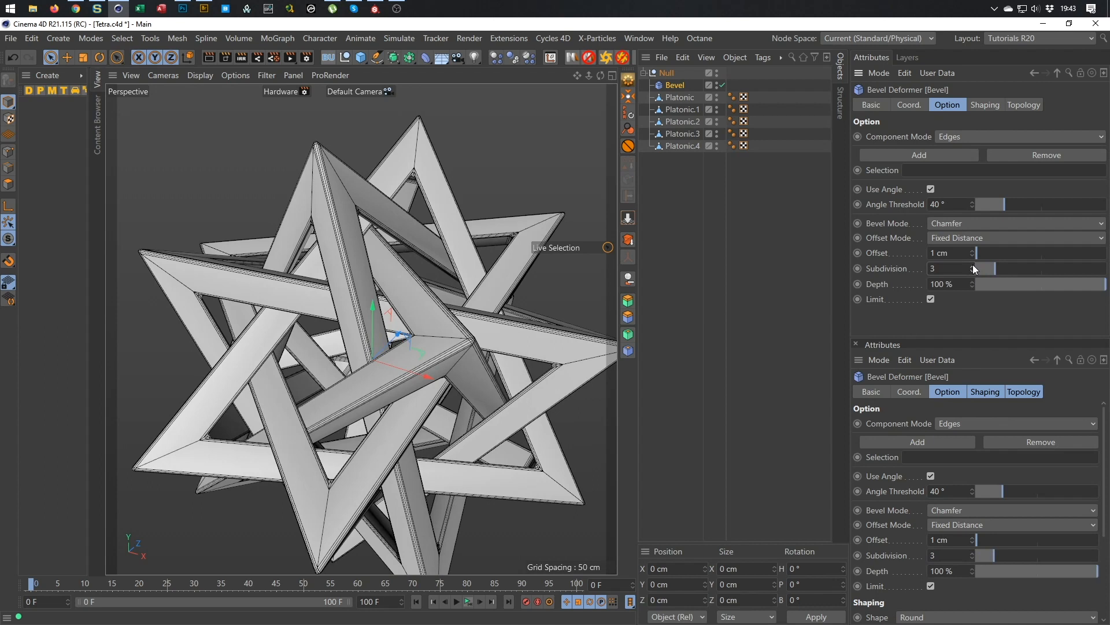
click(974, 251)
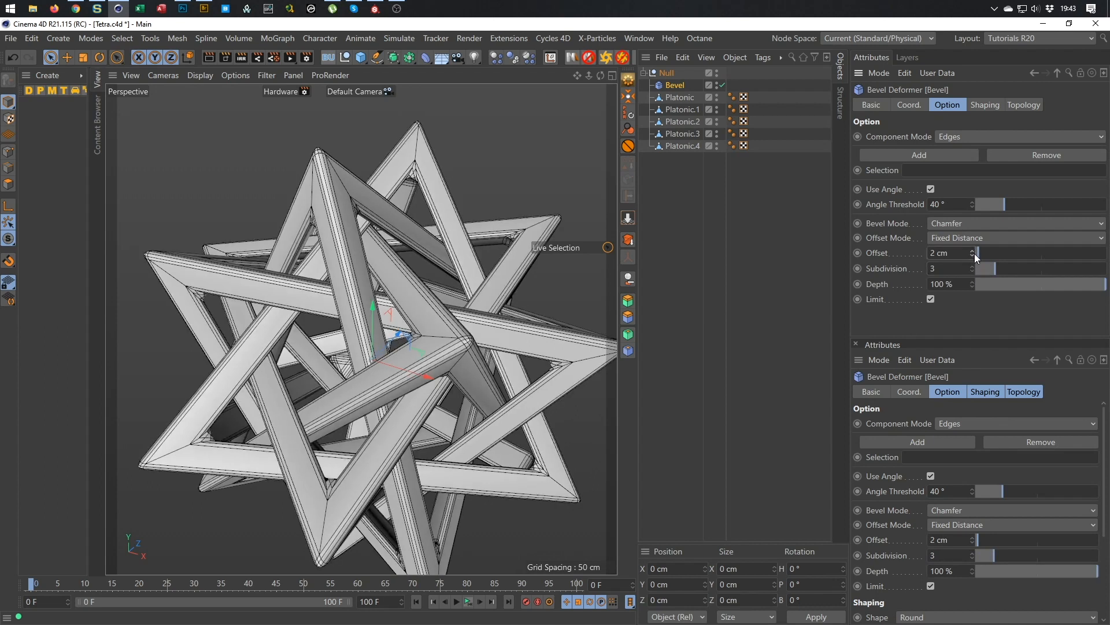
click(974, 255)
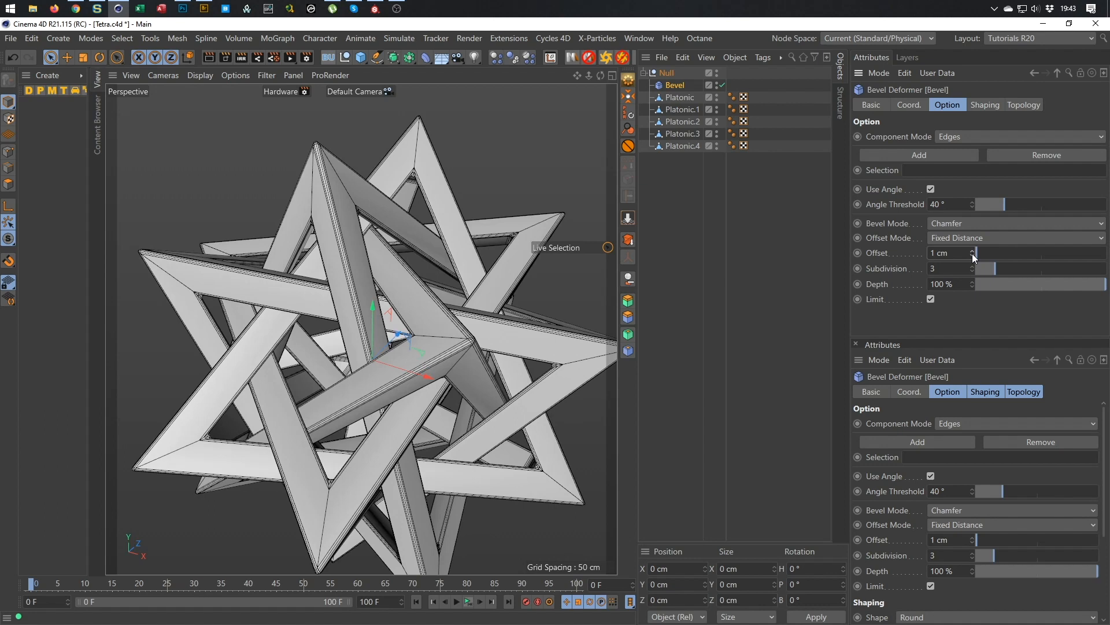
click(972, 266)
click(972, 266)
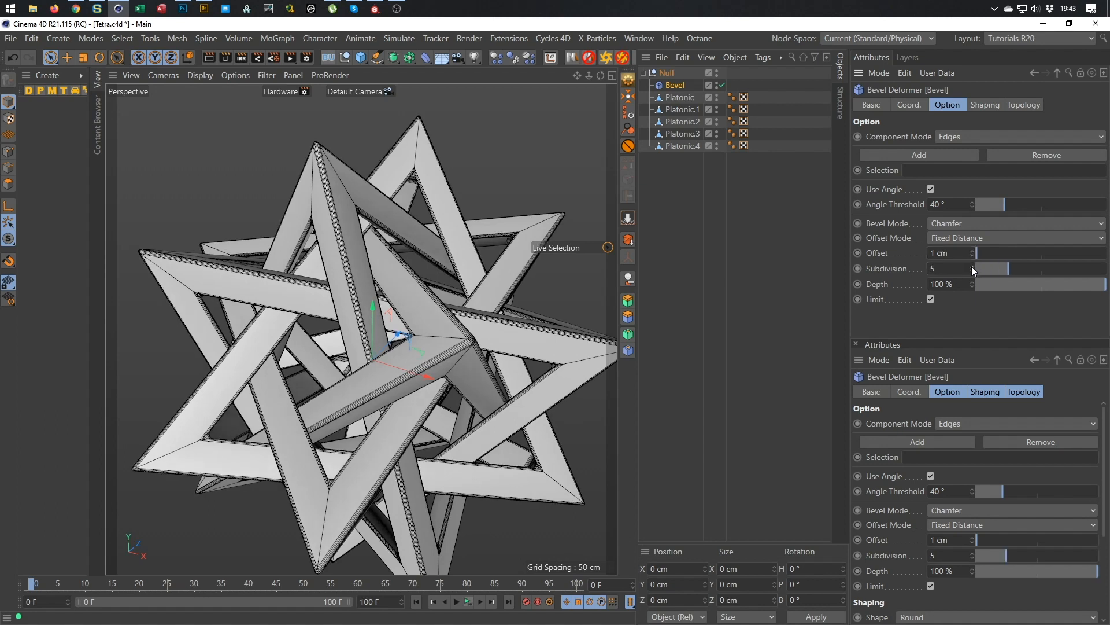
- Set the Bevel deformer's mitering to Patch to clean up the beveled inner corners
scroll(289, 248, up, 2)
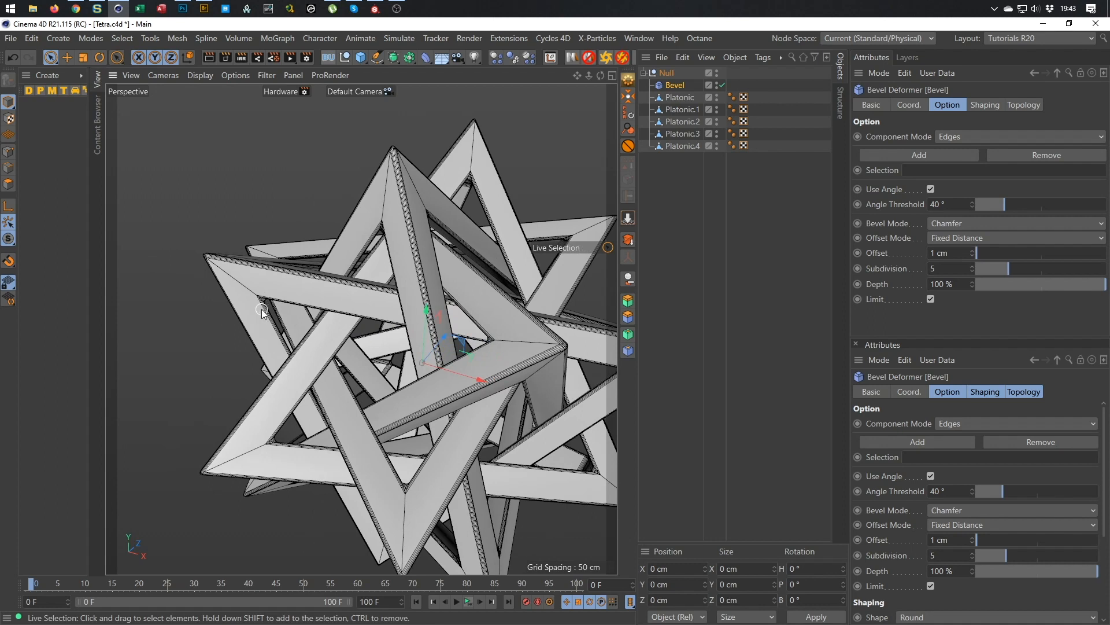
scroll(263, 309, up, 3)
scroll(294, 289, down, 2)
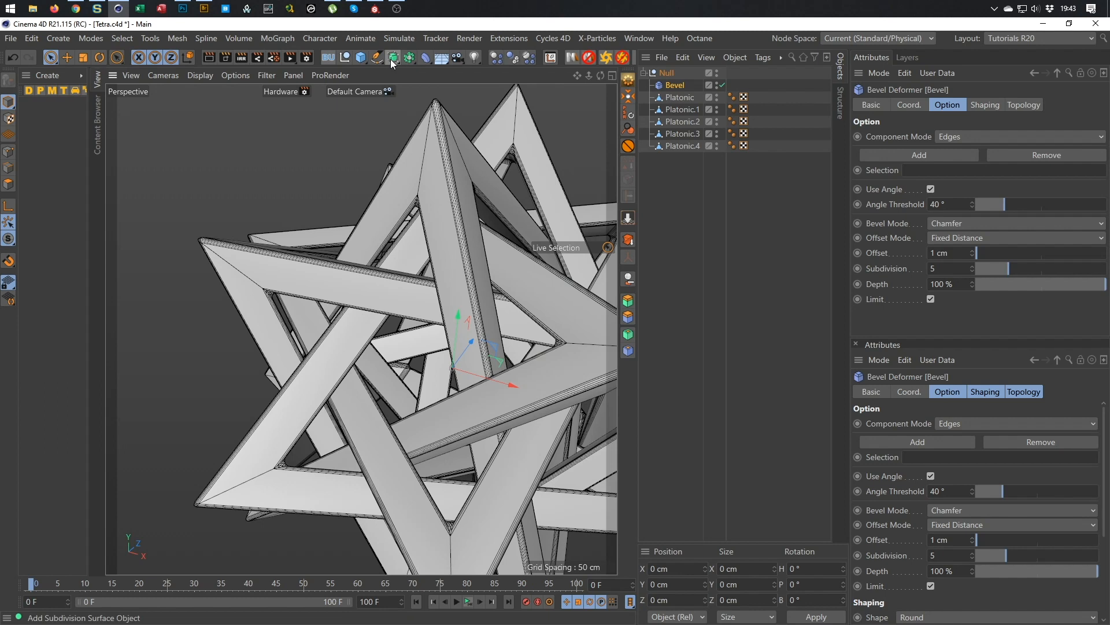
scroll(284, 291, up, 10)
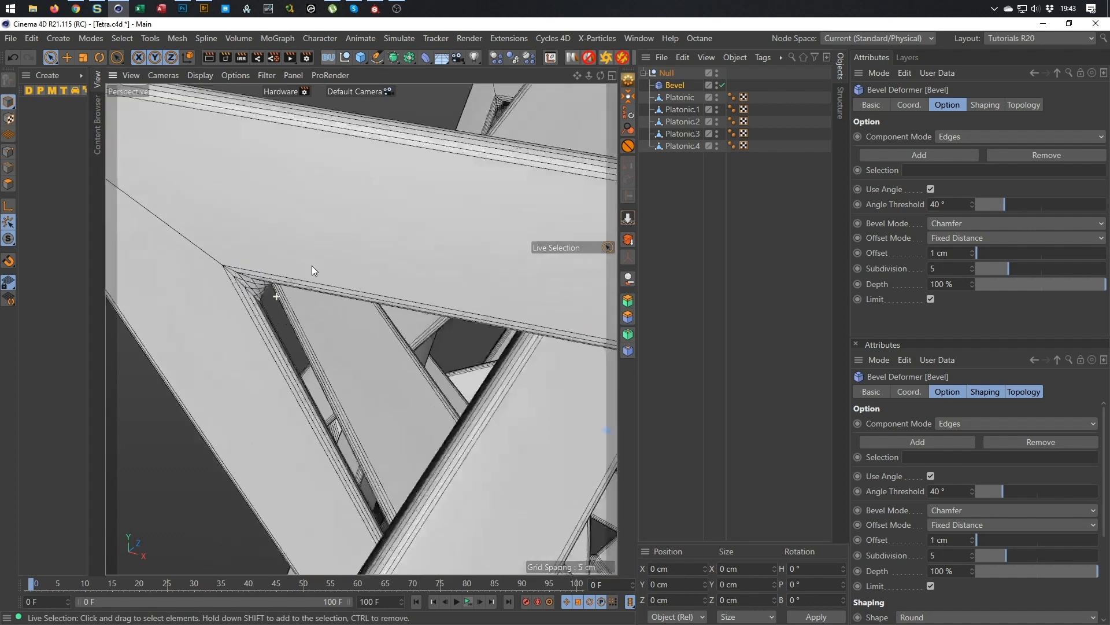
alt+drag(261, 263, 270, 240)
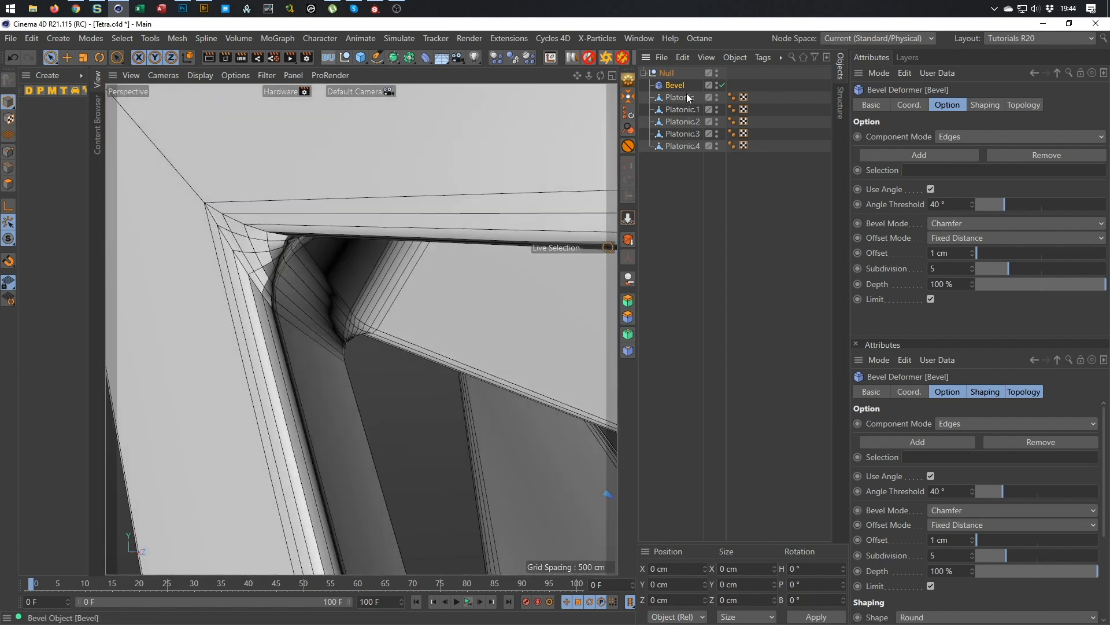
click(1020, 105)
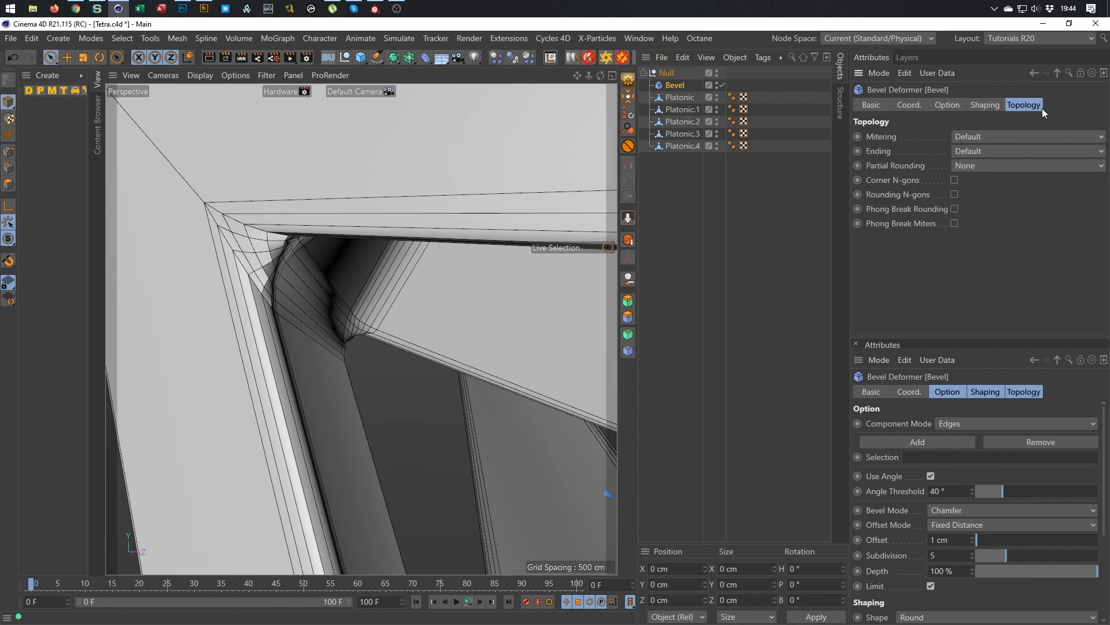
click(983, 140)
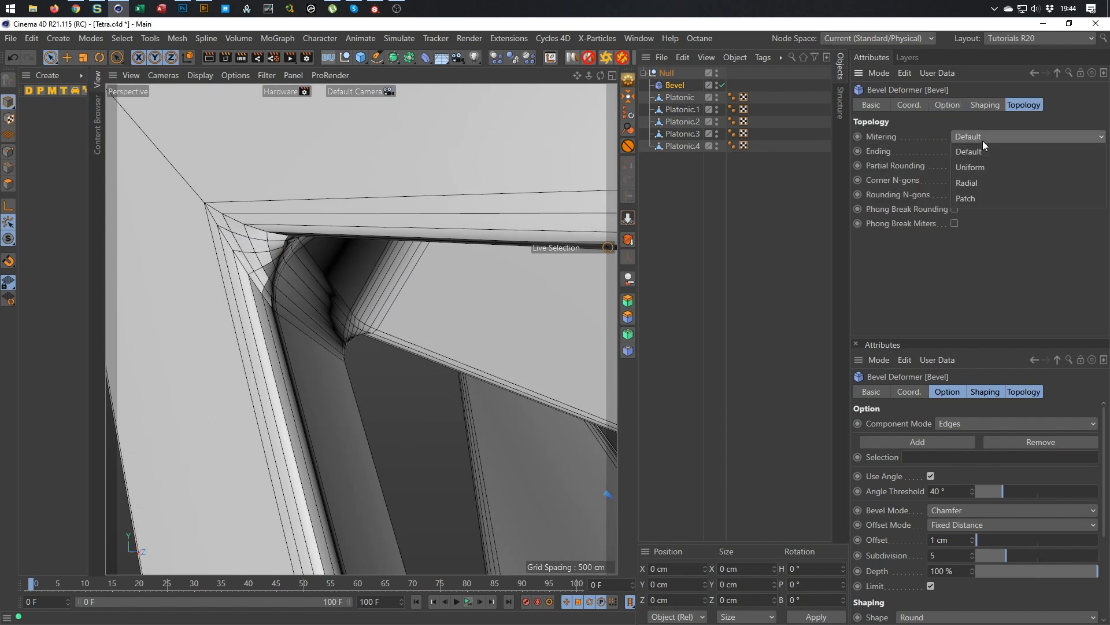
click(978, 200)
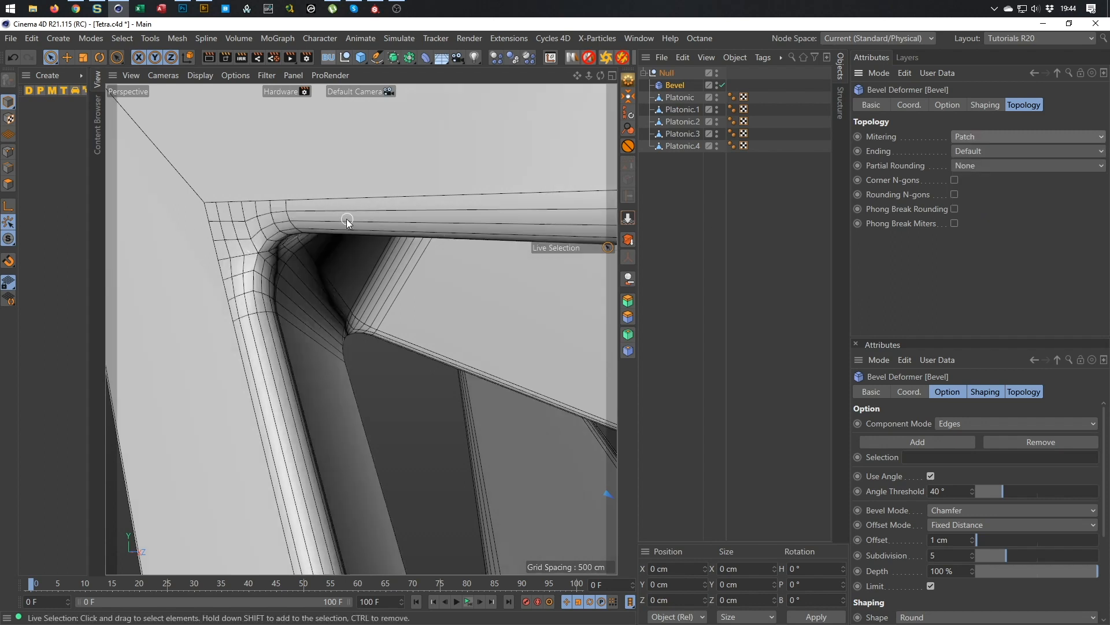
- Enable Phong Break Rounding on the Bevel deformer
scroll(347, 219, down, 3)
alt+drag(306, 227, 302, 186)
alt+right_drag(302, 186, 217, 214)
alt+middle_drag(327, 191, 297, 218)
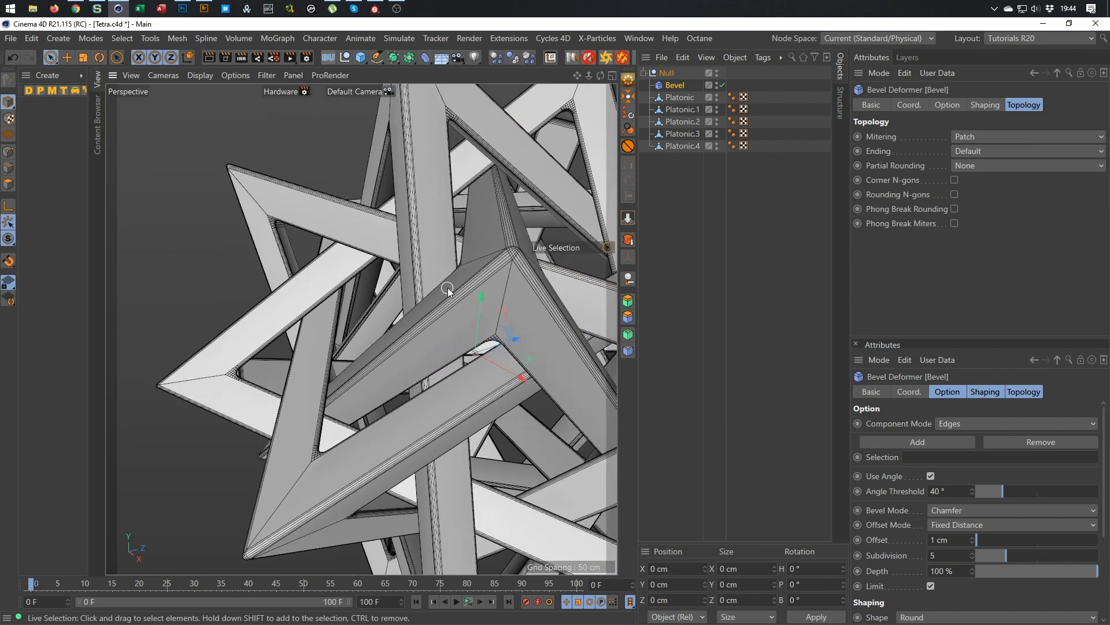
alt+drag(500, 305, 437, 317)
scroll(502, 337, up, 2)
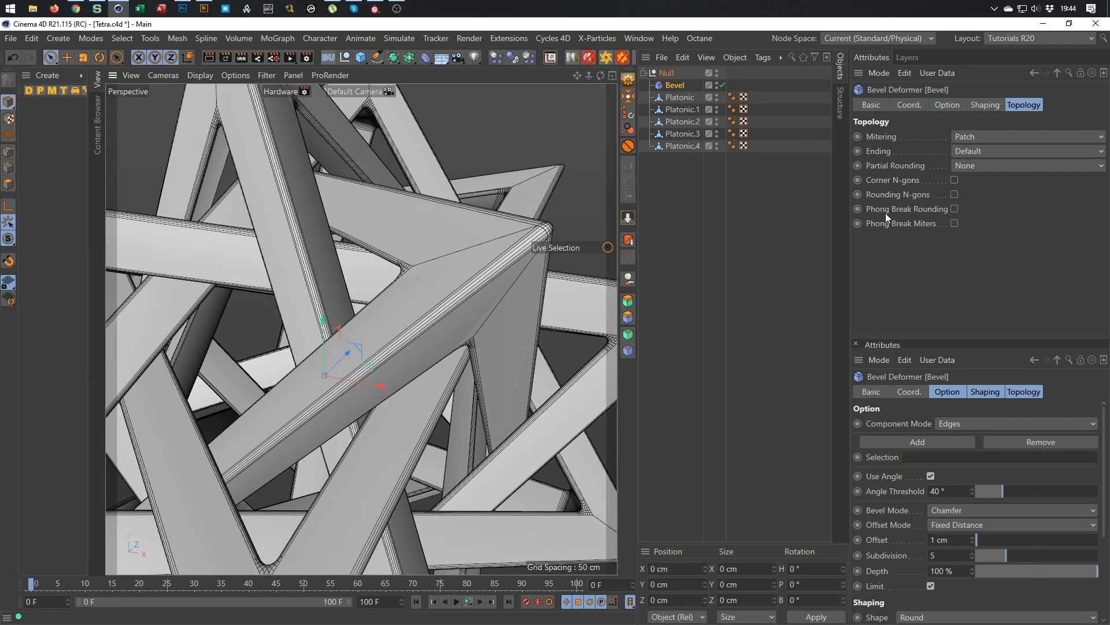
click(954, 209)
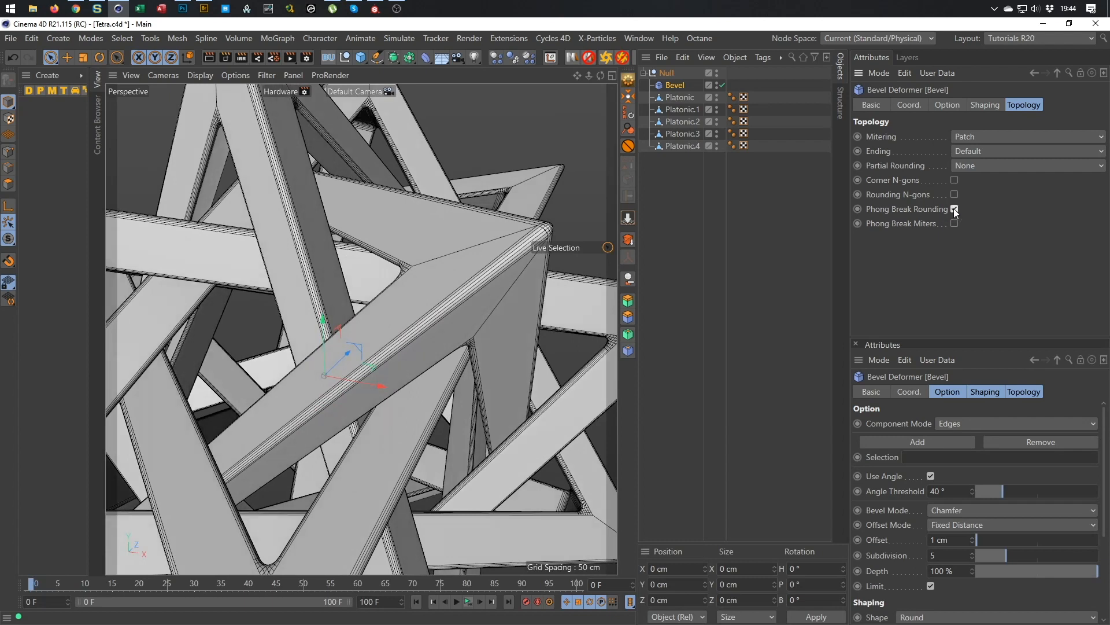
- Place the Null under a new Fracture object and set the Fracture mode to Explode Segments
scroll(448, 289, down, 5)
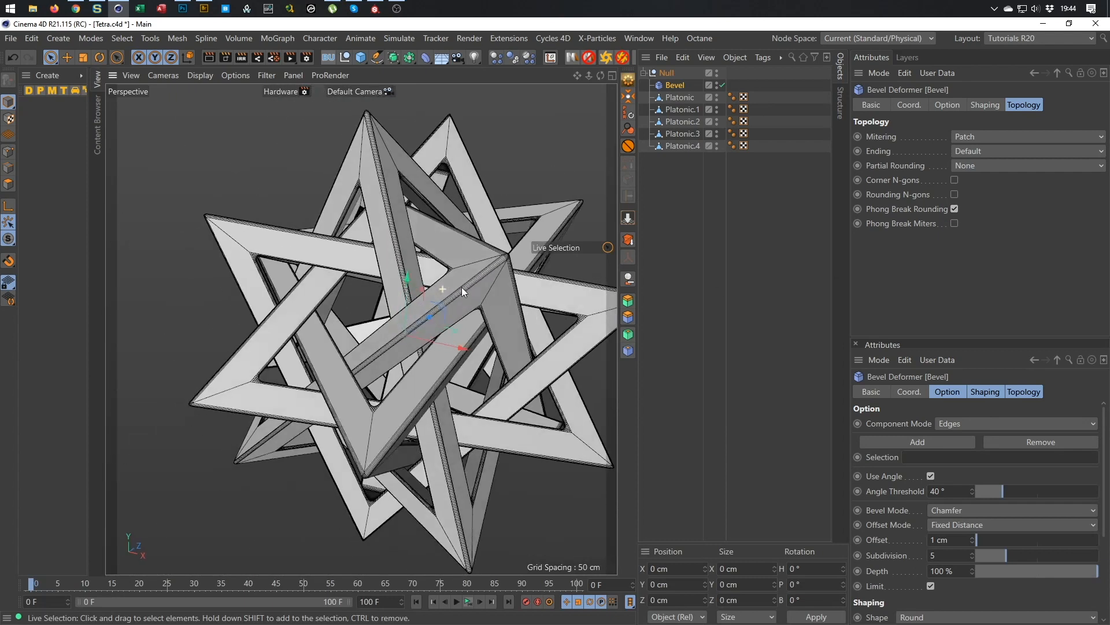
alt+drag(445, 290, 422, 237)
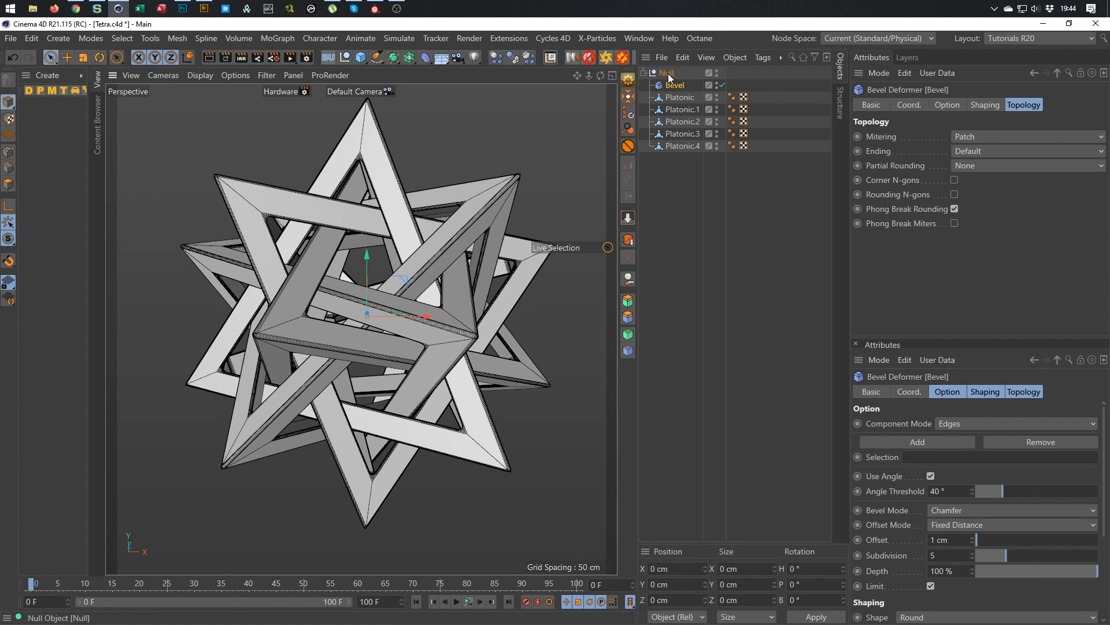
click(278, 38)
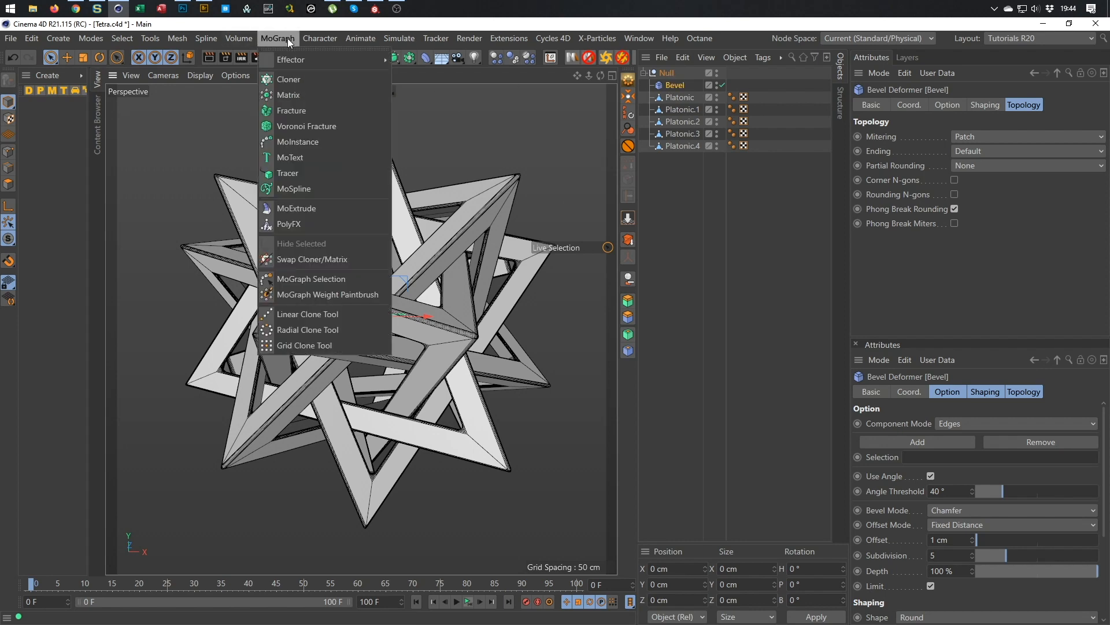
click(304, 112)
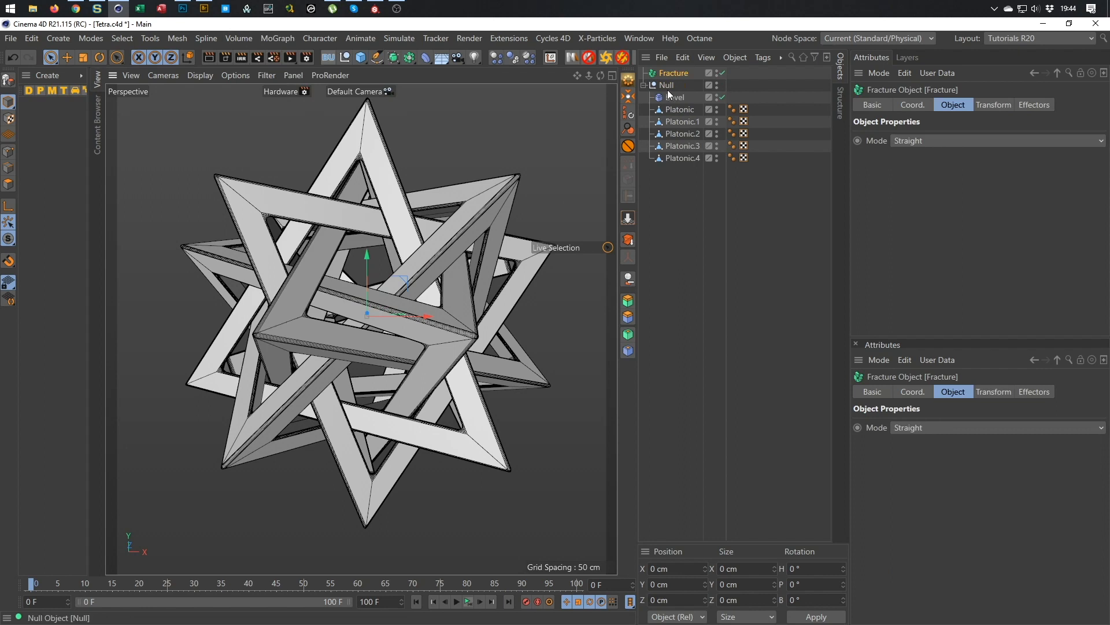
drag(668, 87, 671, 73)
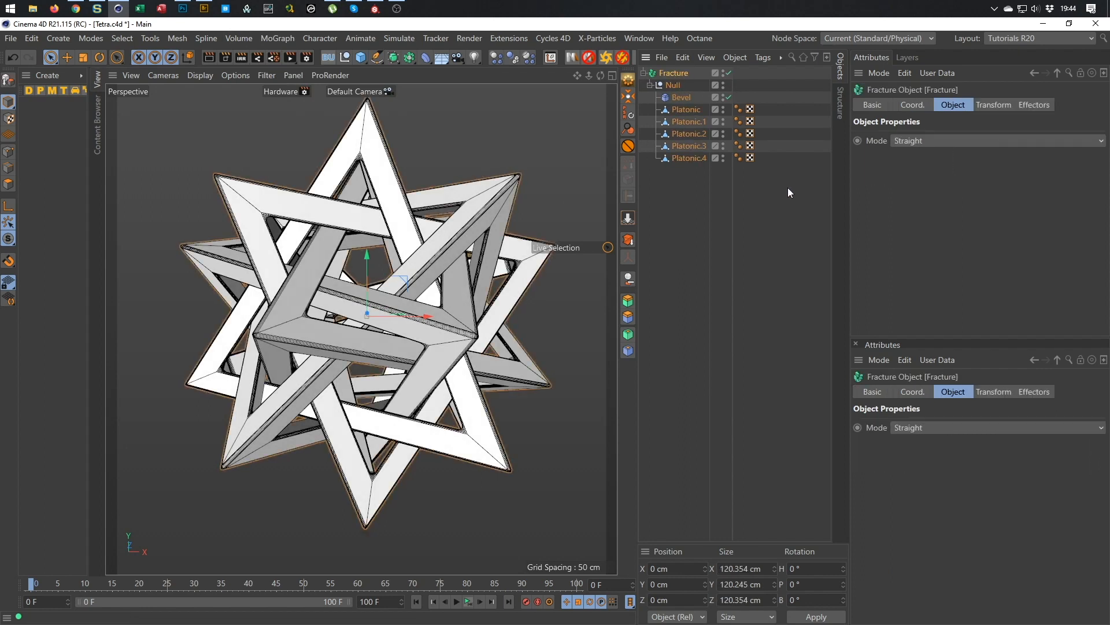
click(916, 140)
click(931, 170)
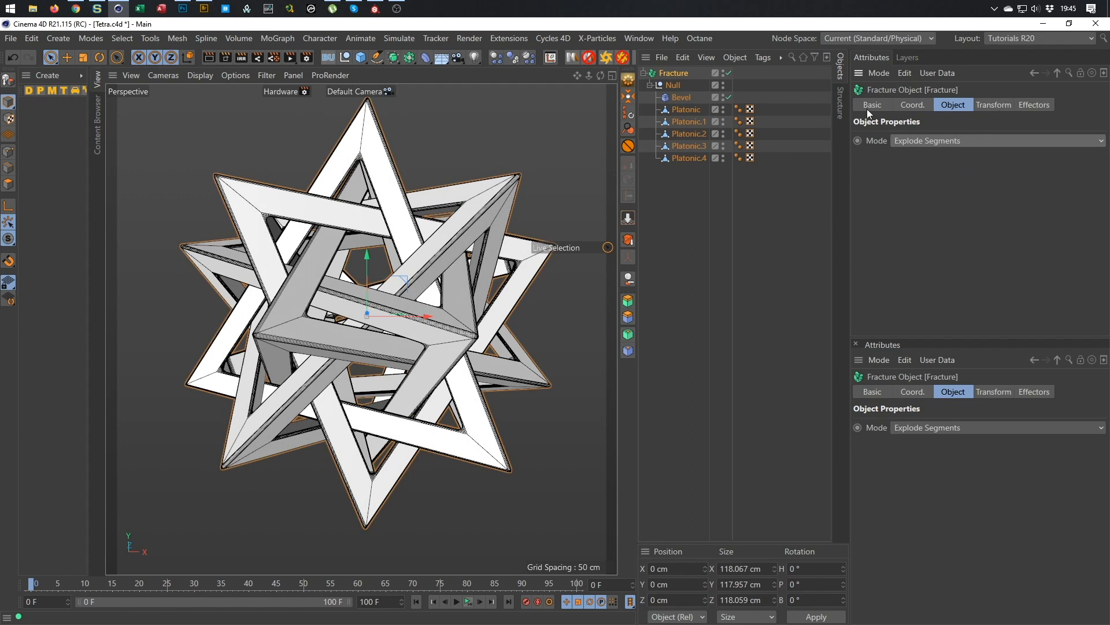
- Add a Random effector to the Fracture object and set its color mode to Effector Color
click(283, 41)
mouse_move(333, 59)
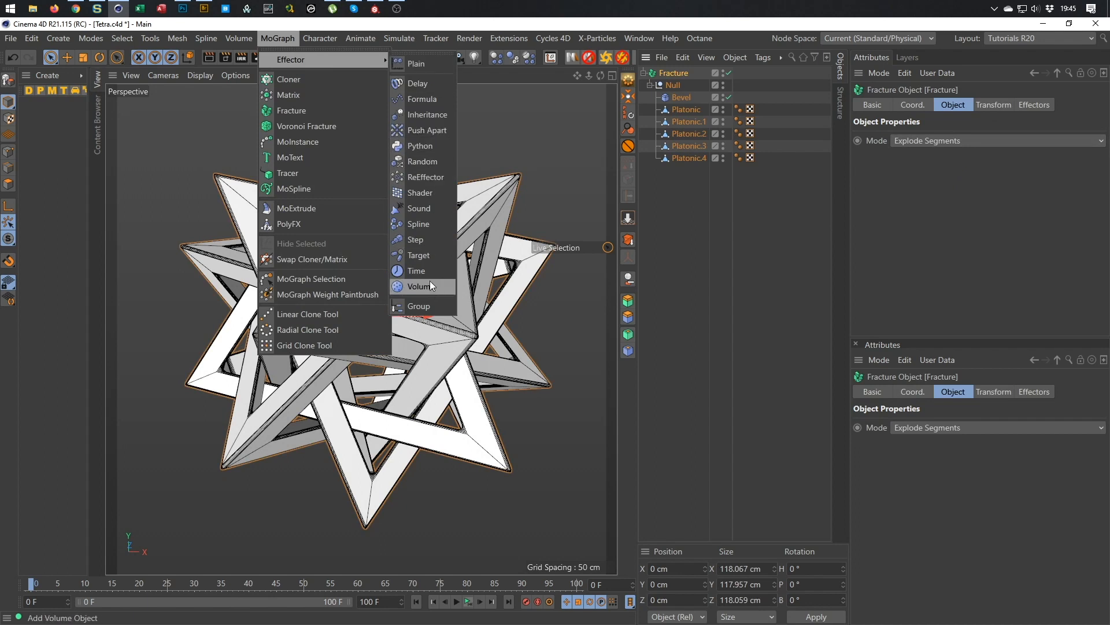
click(426, 164)
click(994, 106)
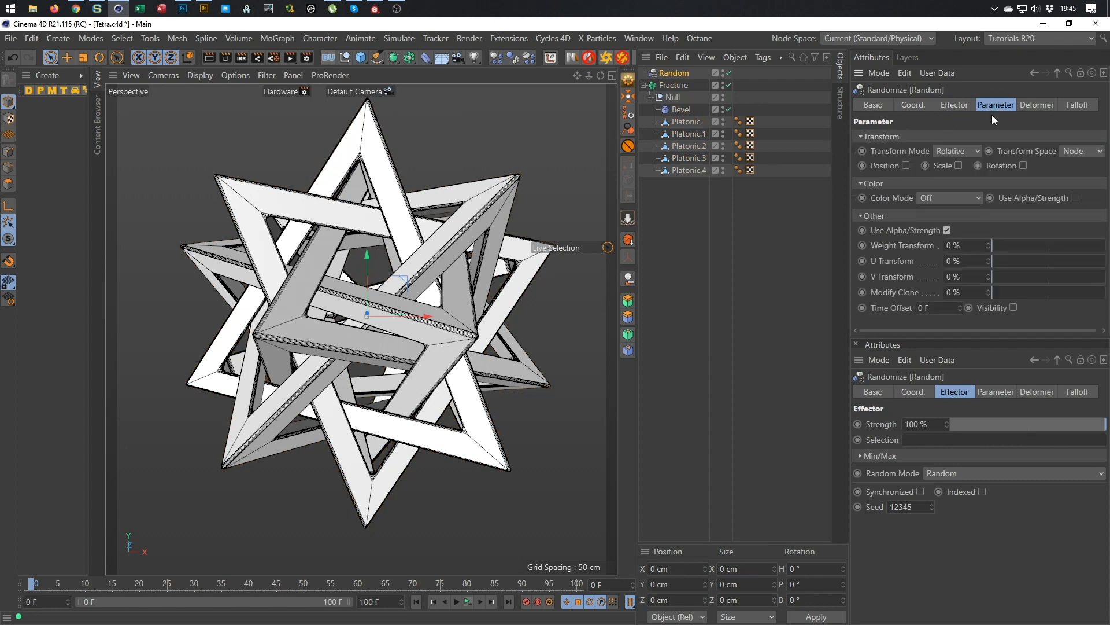
click(949, 195)
click(949, 229)
alt+drag(416, 263, 383, 266)
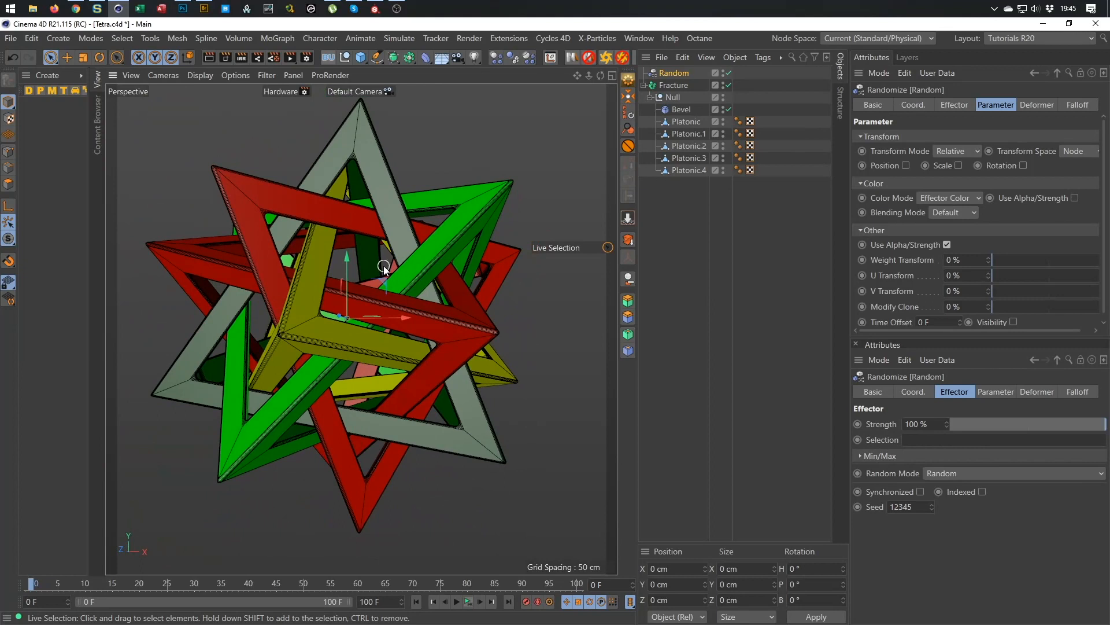
- Render a test preview of the star in the Octane Live Viewer, and close the viewer
alt+drag(432, 296, 498, 300)
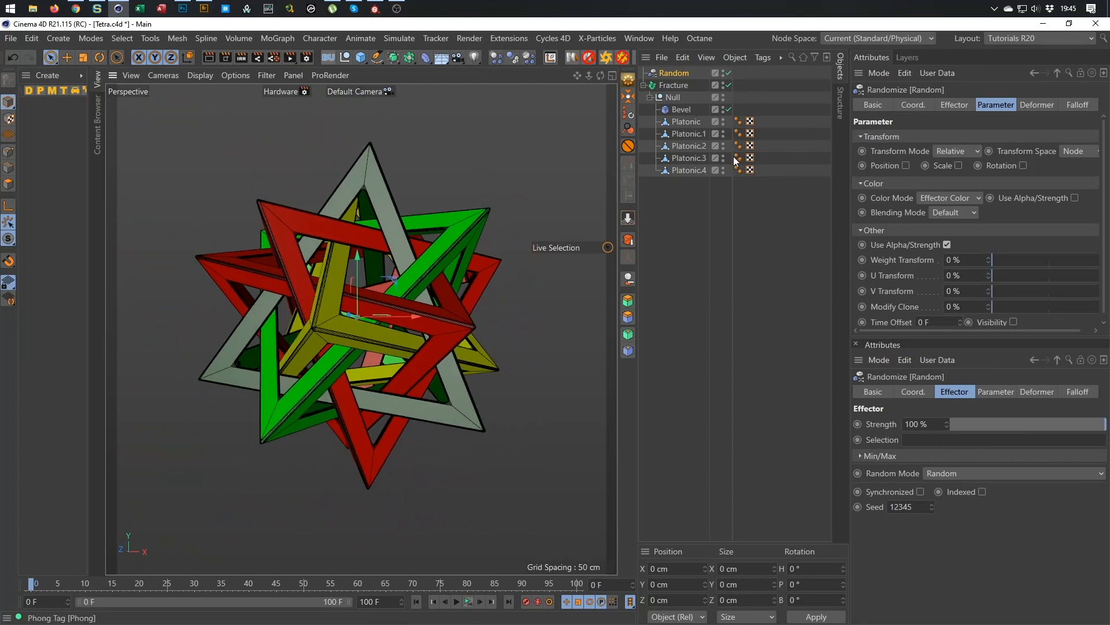
click(700, 38)
click(714, 59)
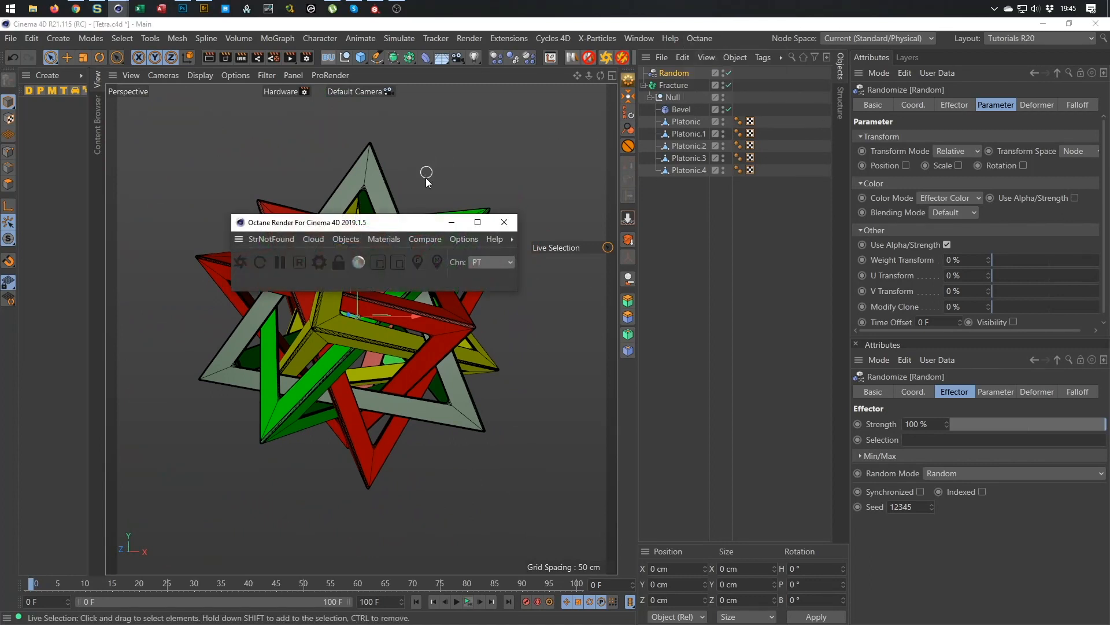
drag(417, 225, 309, 485)
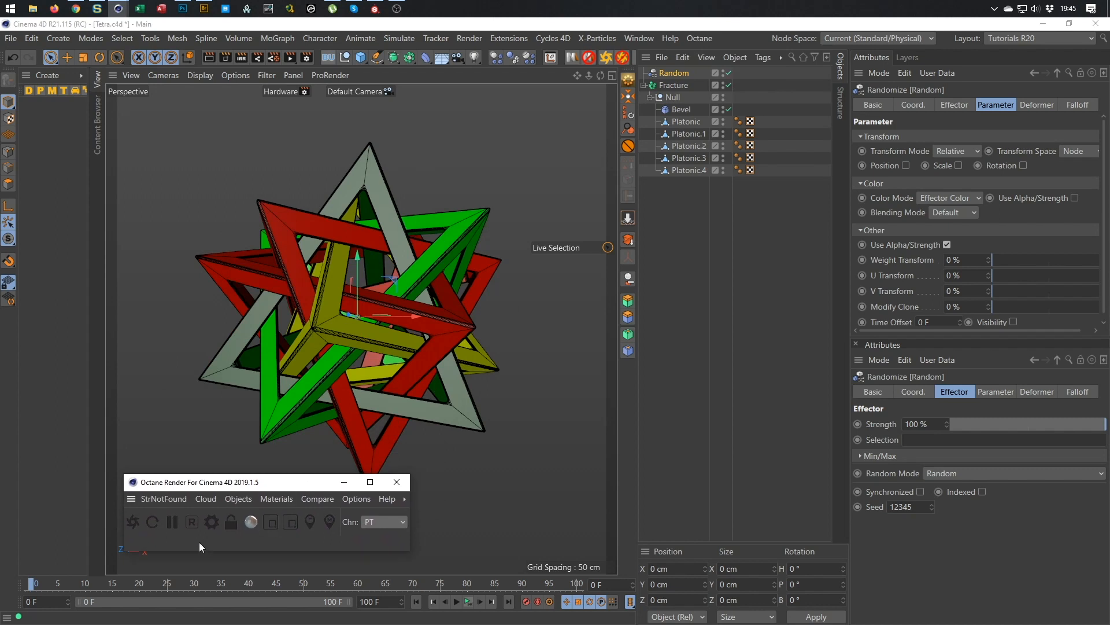
click(135, 520)
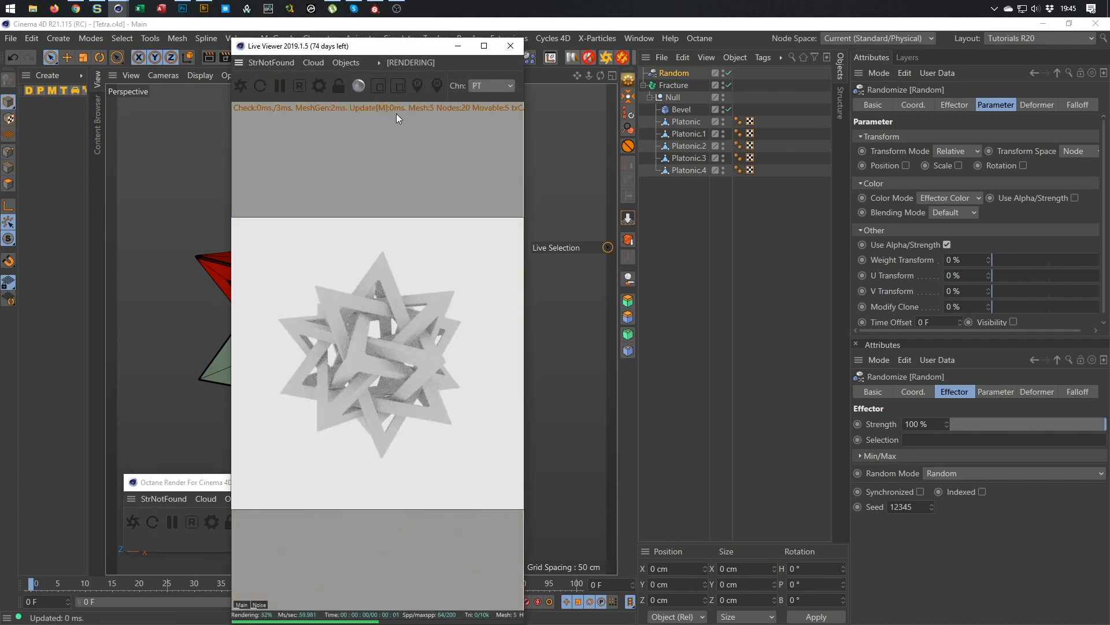
drag(434, 42, 794, 225)
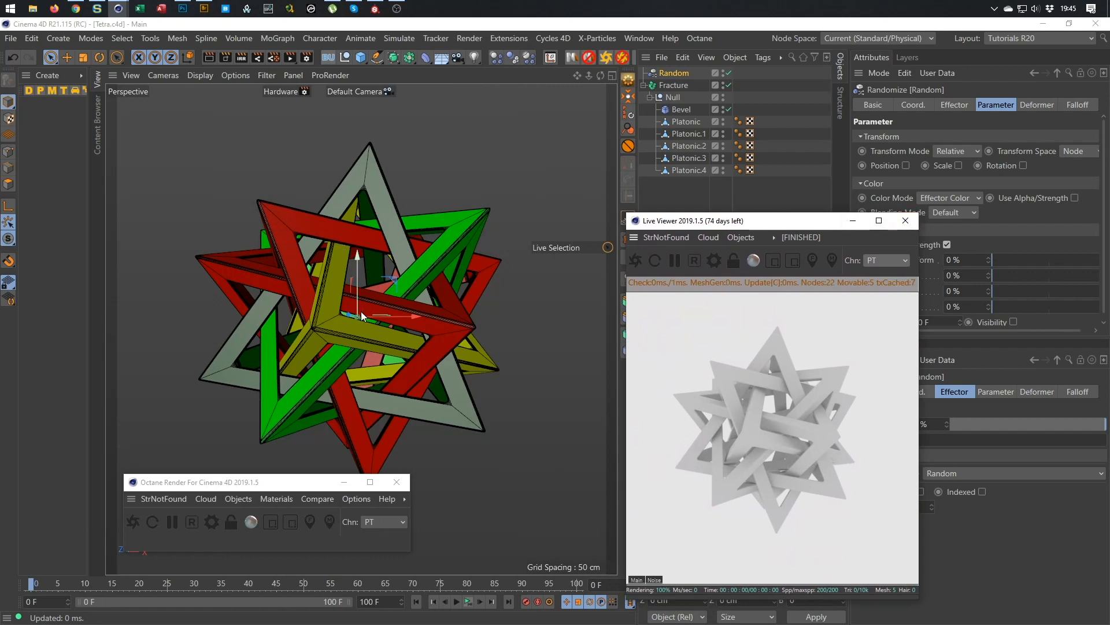
click(906, 221)
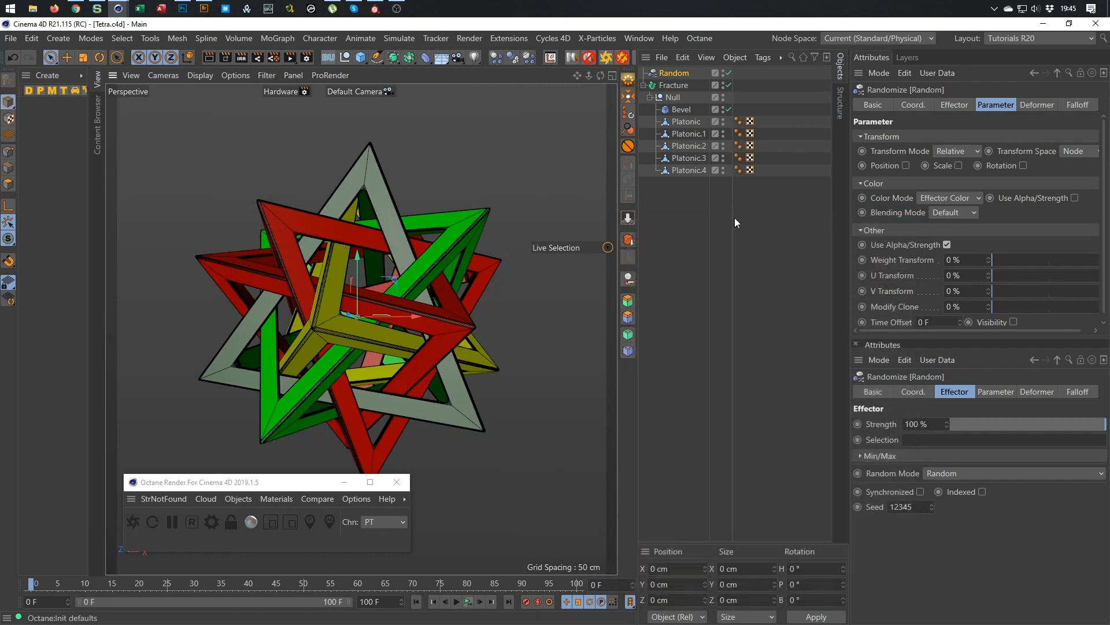
- Create a new standard material and load the MoGraph Color Shader as its color texture
double_click(40, 182)
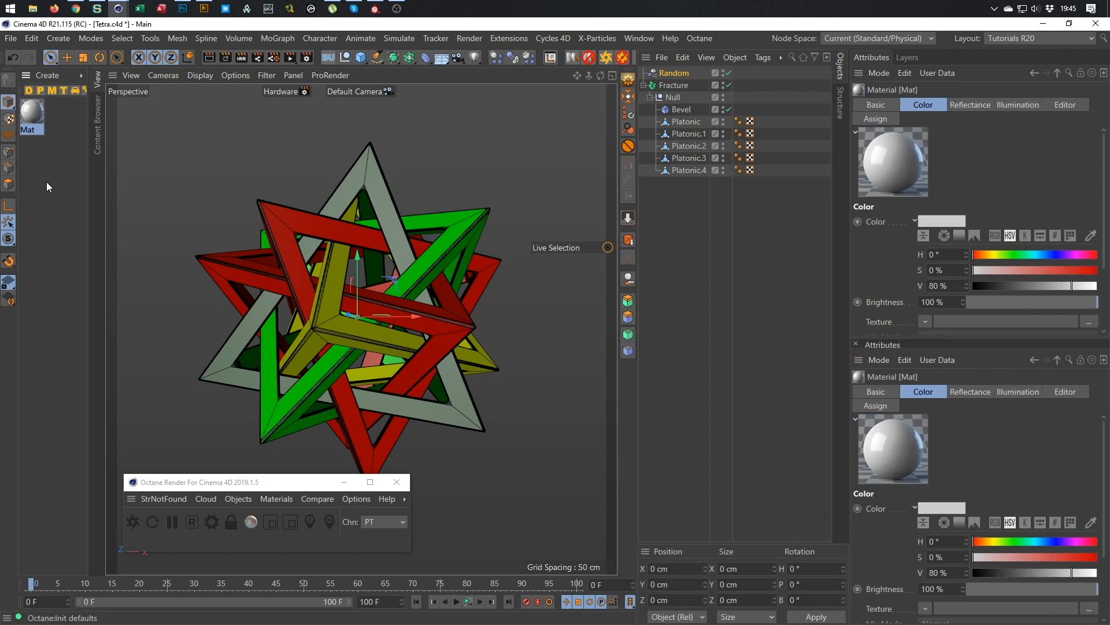
double_click(37, 119)
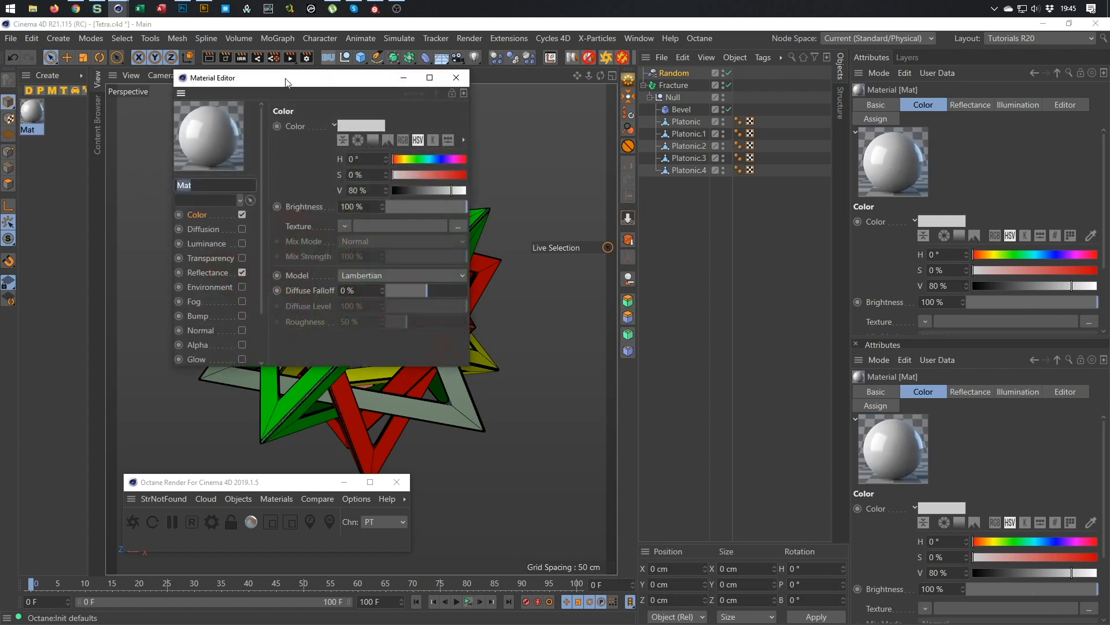
drag(287, 81, 278, 151)
click(232, 284)
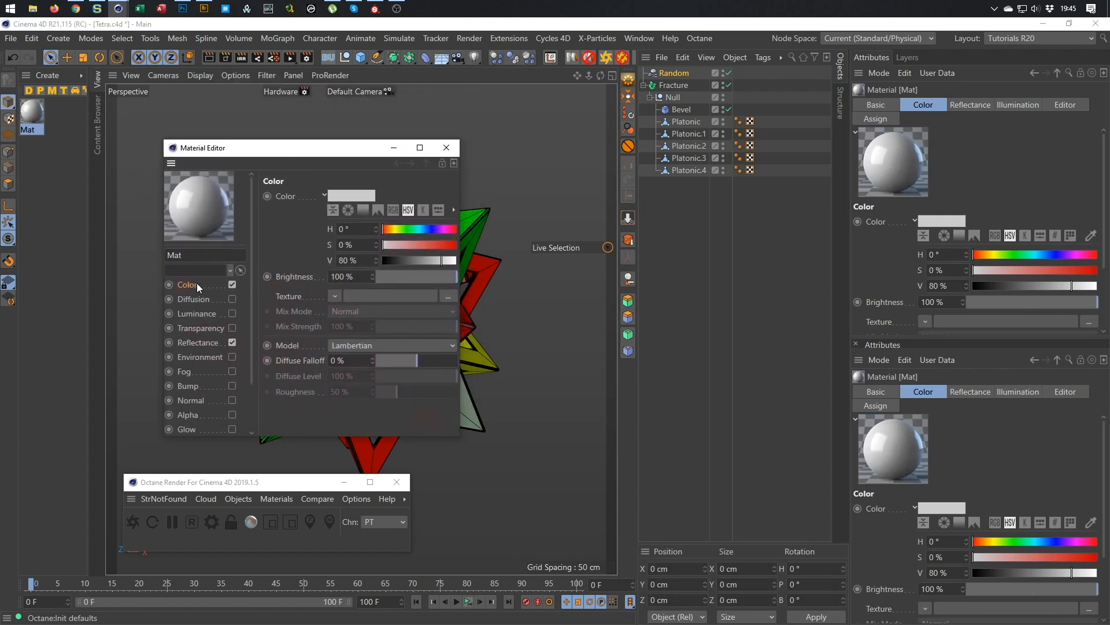
click(334, 297)
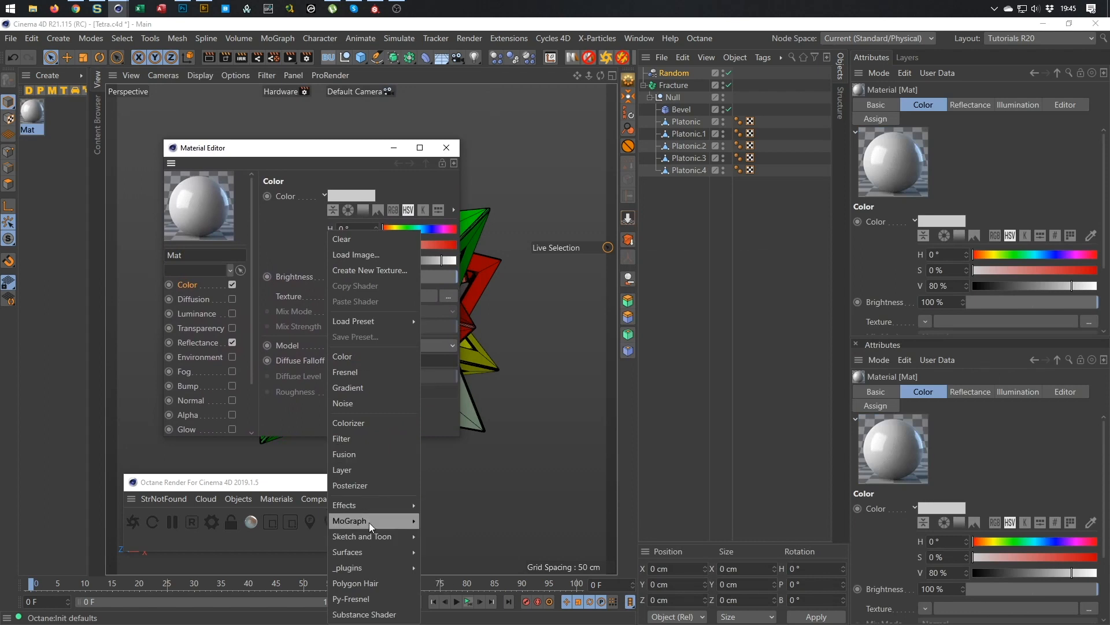
mouse_move(400, 522)
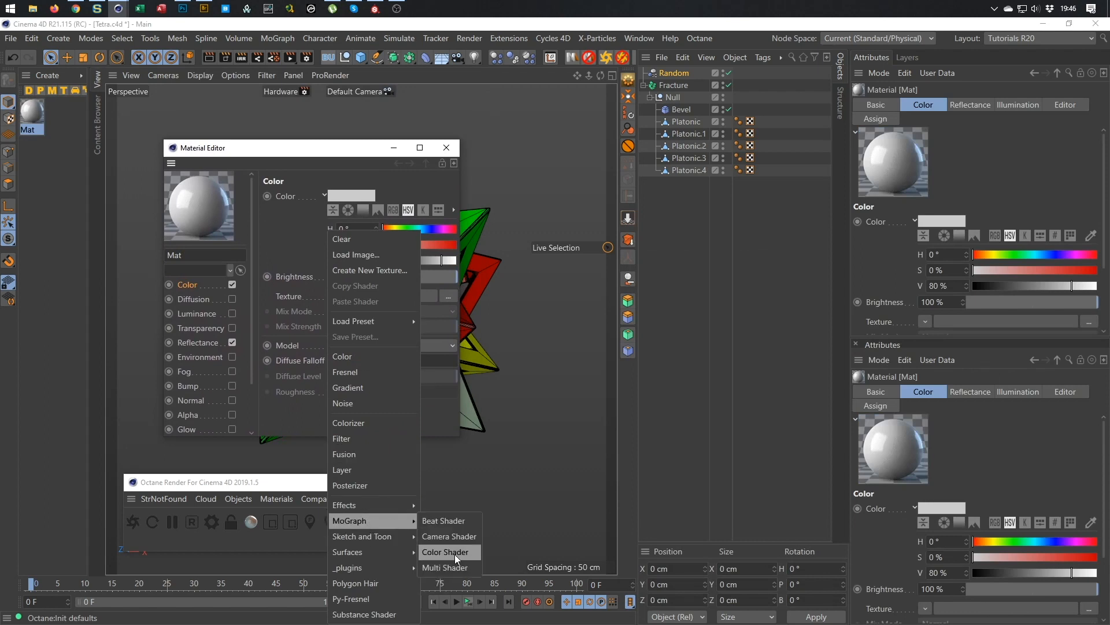
click(445, 552)
- Assign the new material to the Fracture object and move the Material Editor clear of the model
drag(44, 109, 276, 265)
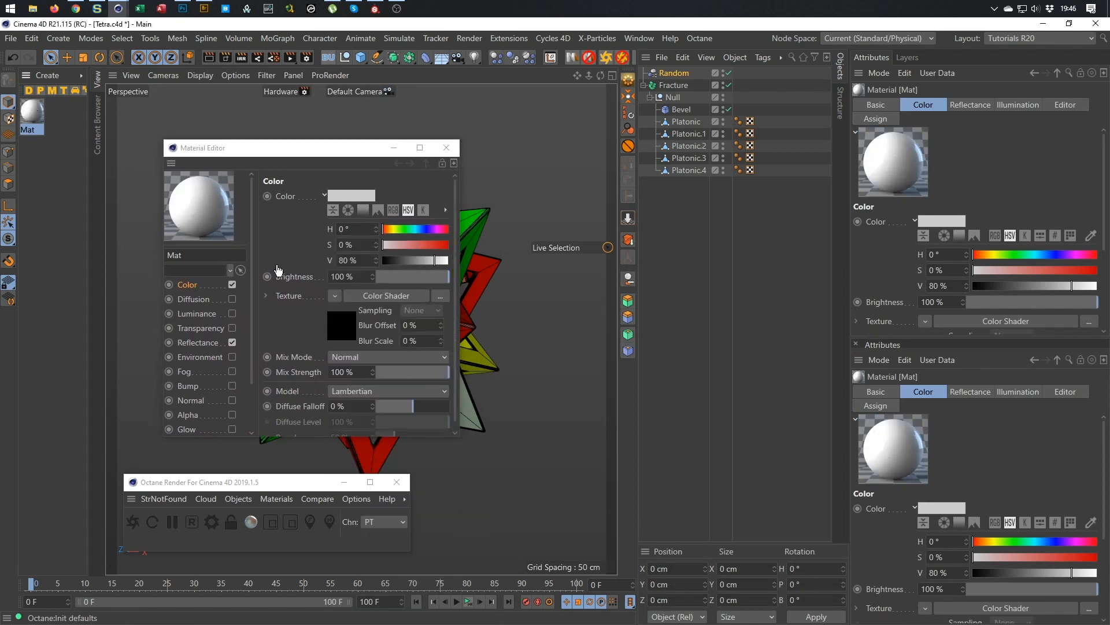
drag(670, 88, 673, 87)
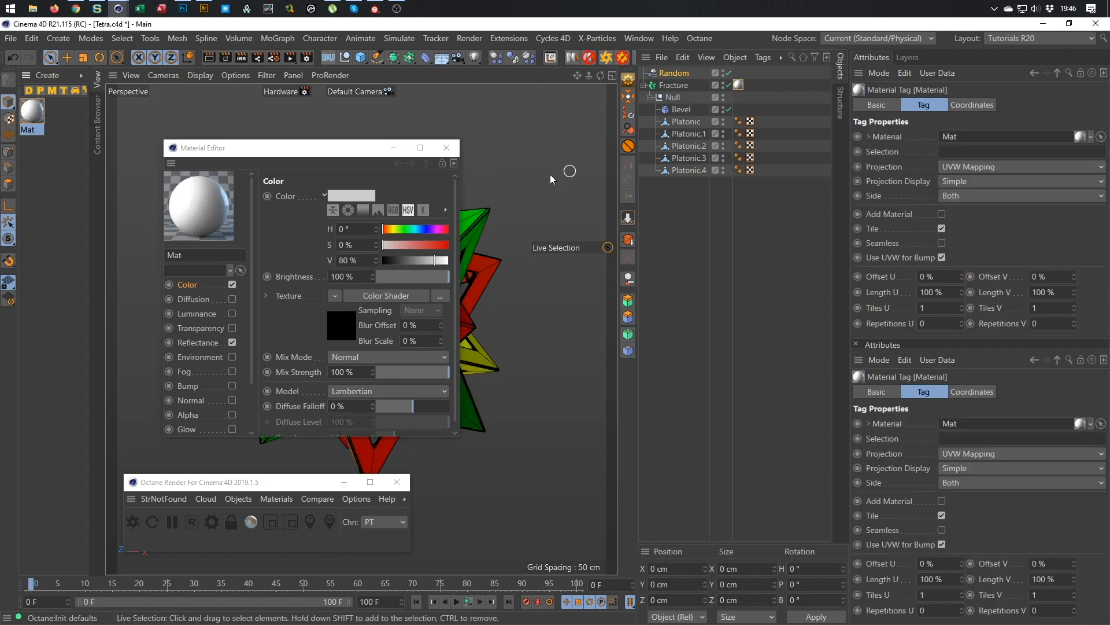
drag(347, 151, 830, 240)
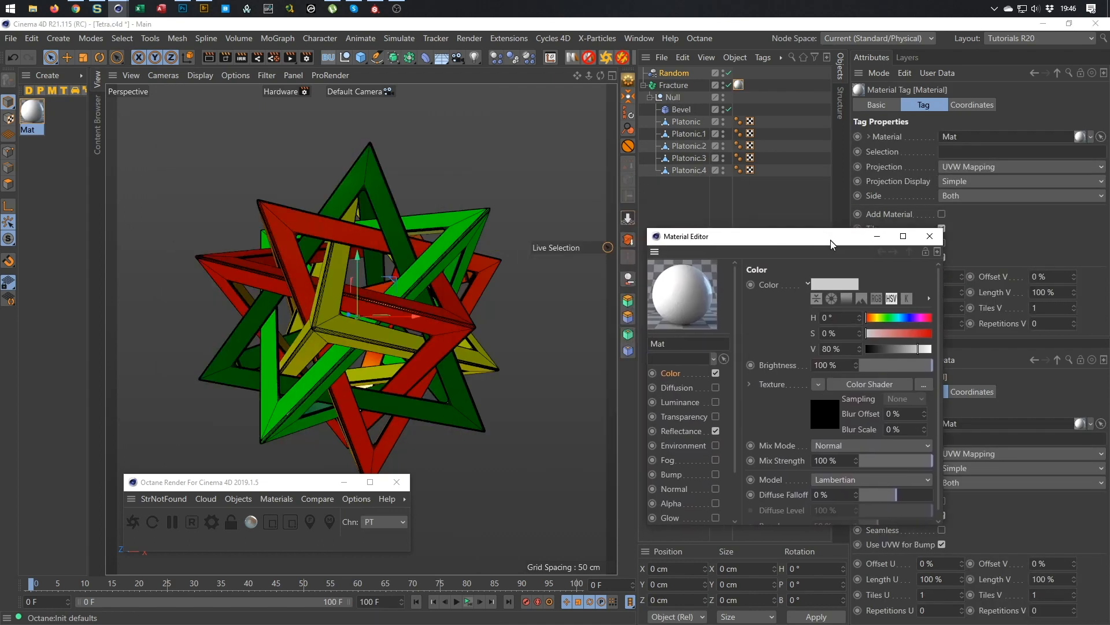
- Activate the Low render preset with the Physical renderer and close the render settings
click(306, 60)
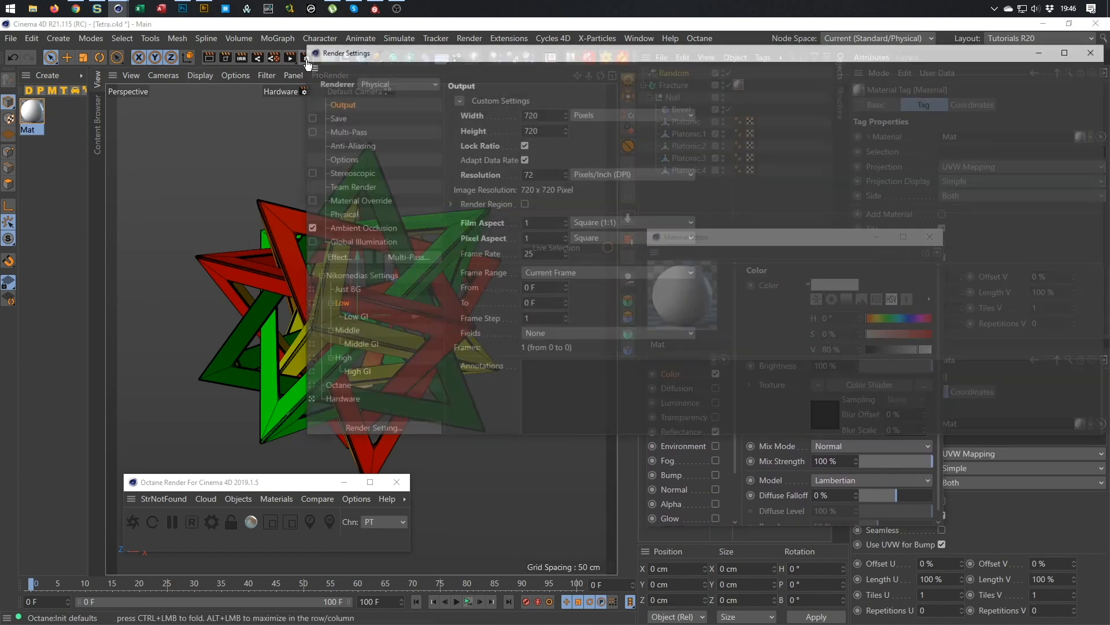
click(307, 304)
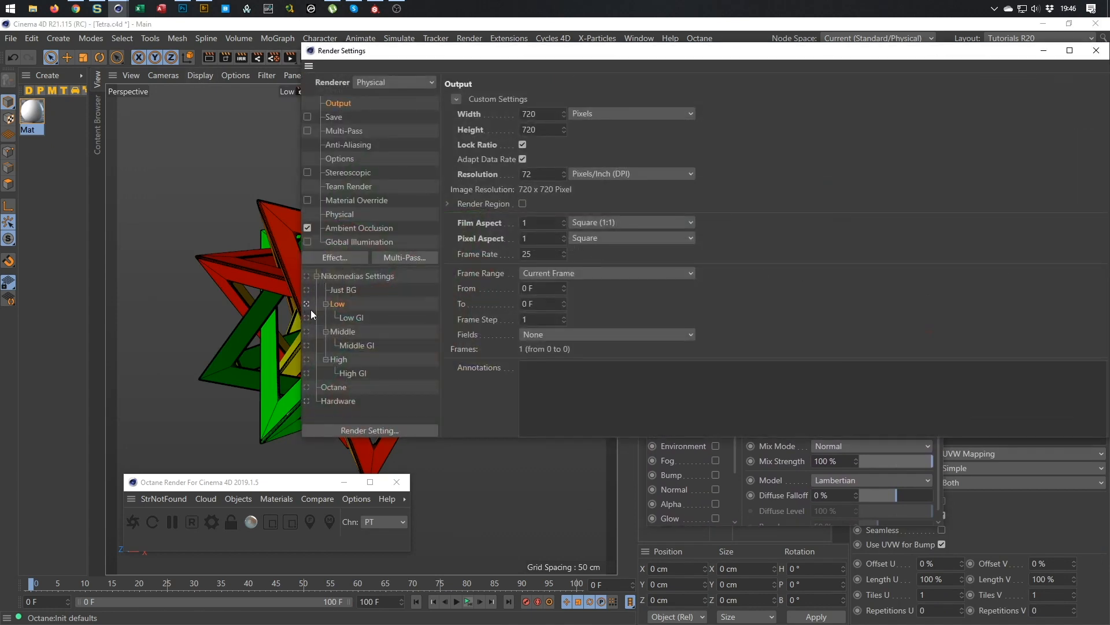
drag(298, 276, 639, 275)
drag(913, 57, 374, 97)
click(556, 93)
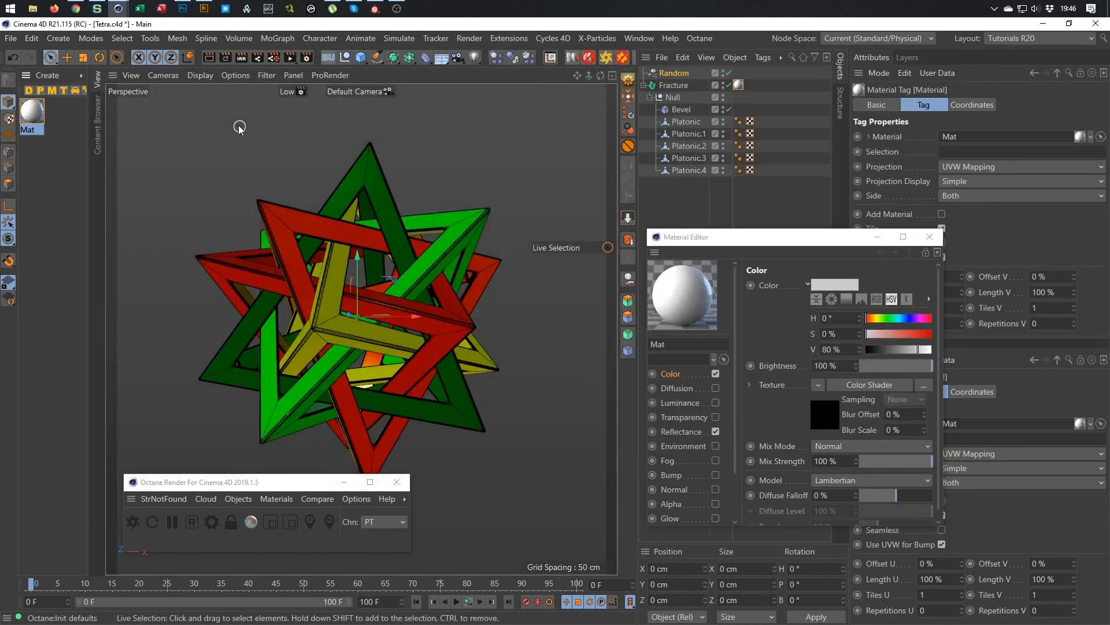
- Start an interactive render region and enlarge it to enclose the whole star
click(242, 57)
drag(234, 207, 193, 129)
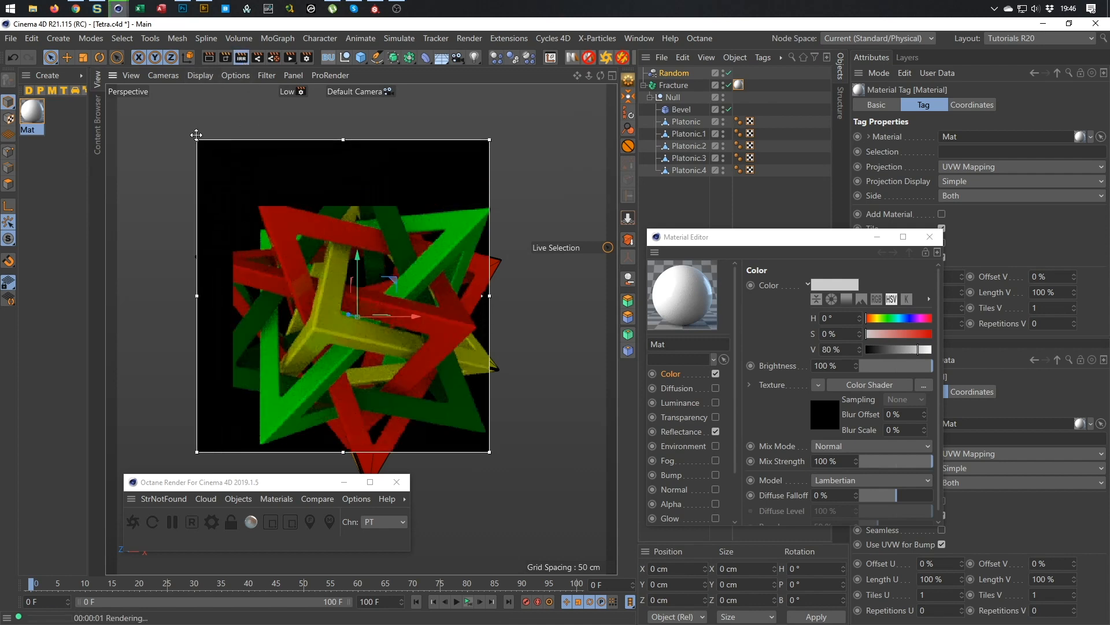
drag(490, 450, 547, 495)
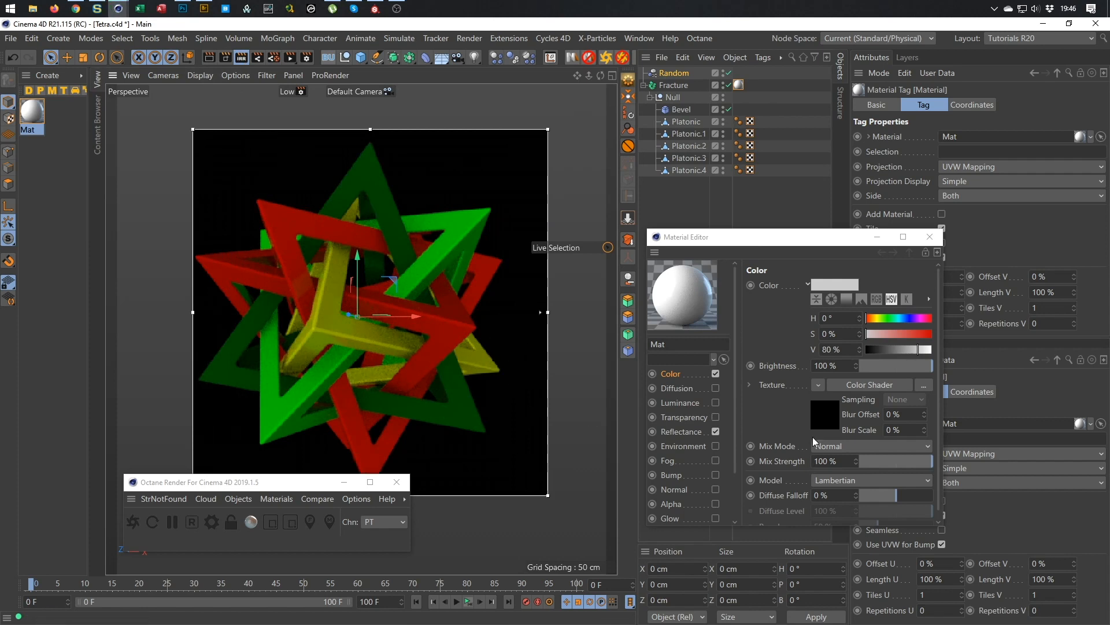
- Enlarge the Material Editor and wrap the material's Color Shader texture in a Colorizer
drag(861, 241, 811, 160)
drag(890, 444, 998, 531)
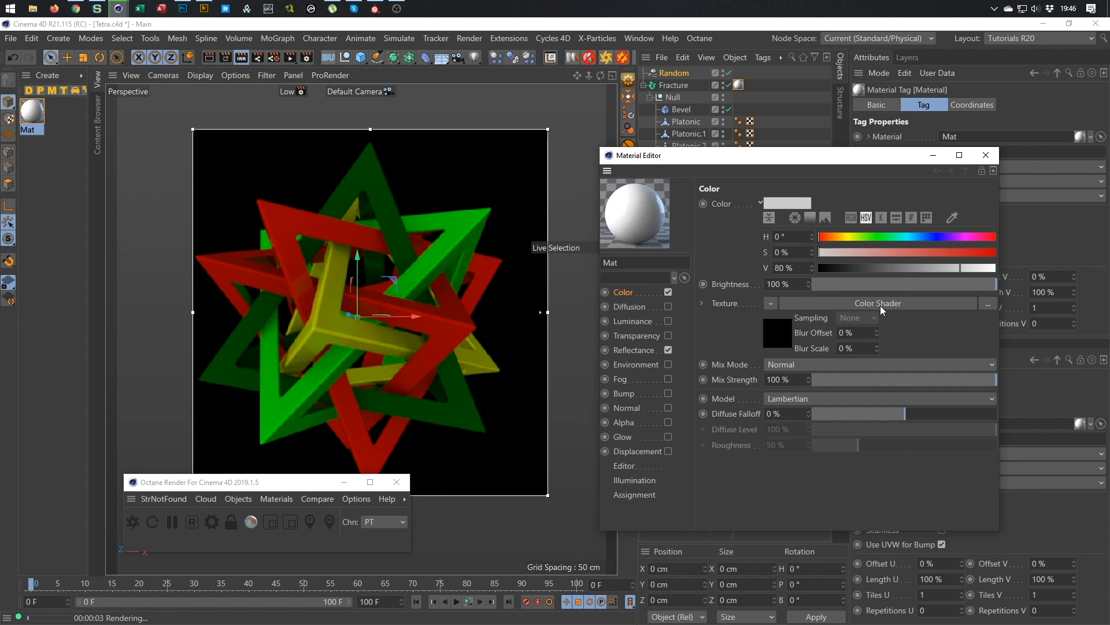
click(773, 304)
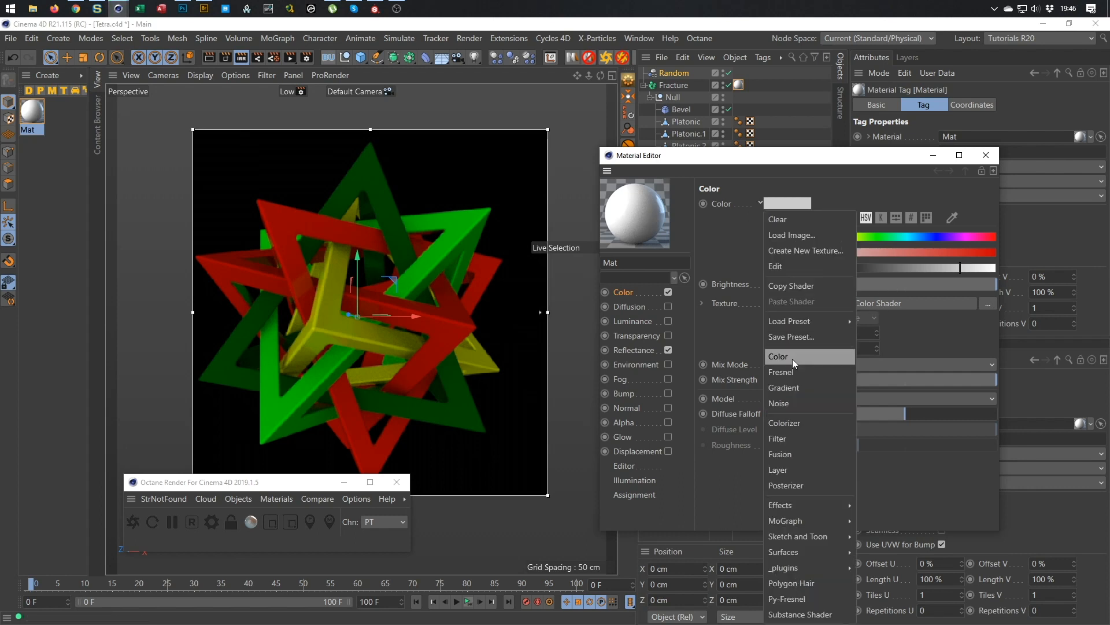
click(794, 419)
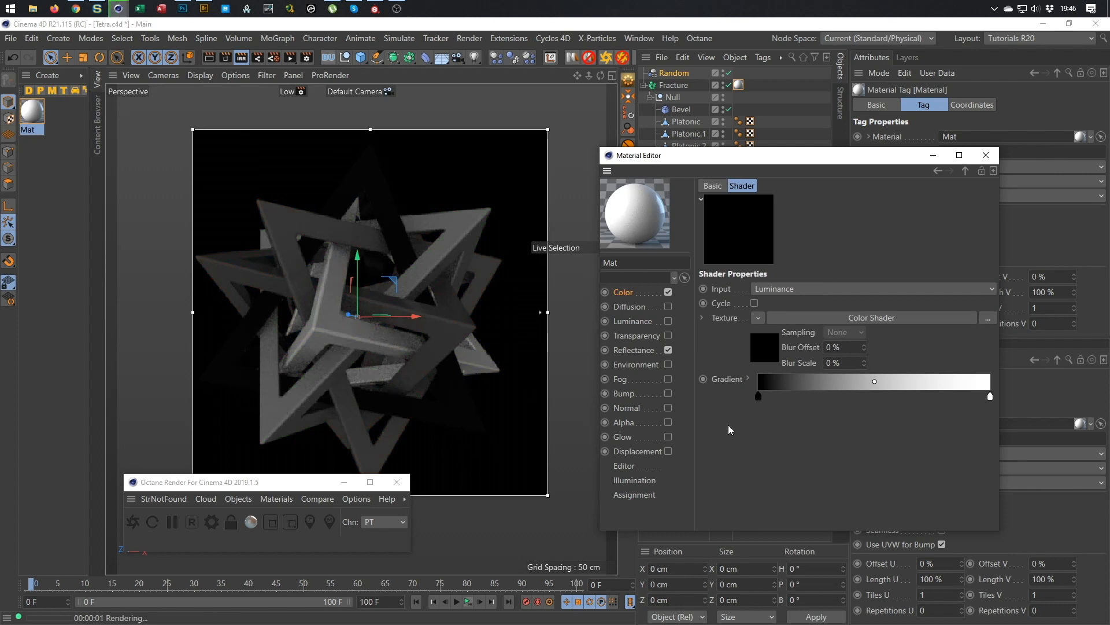
- Expand the Colorizer's gradient settings and load the Scheme 8 gradient preset
click(748, 378)
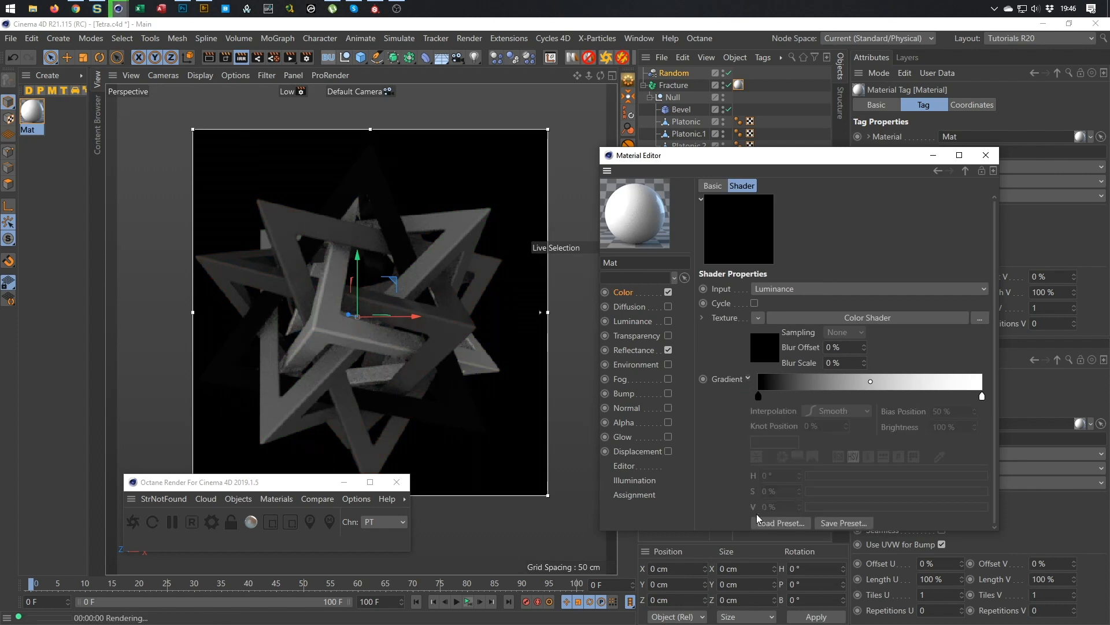
drag(725, 529, 730, 582)
click(789, 524)
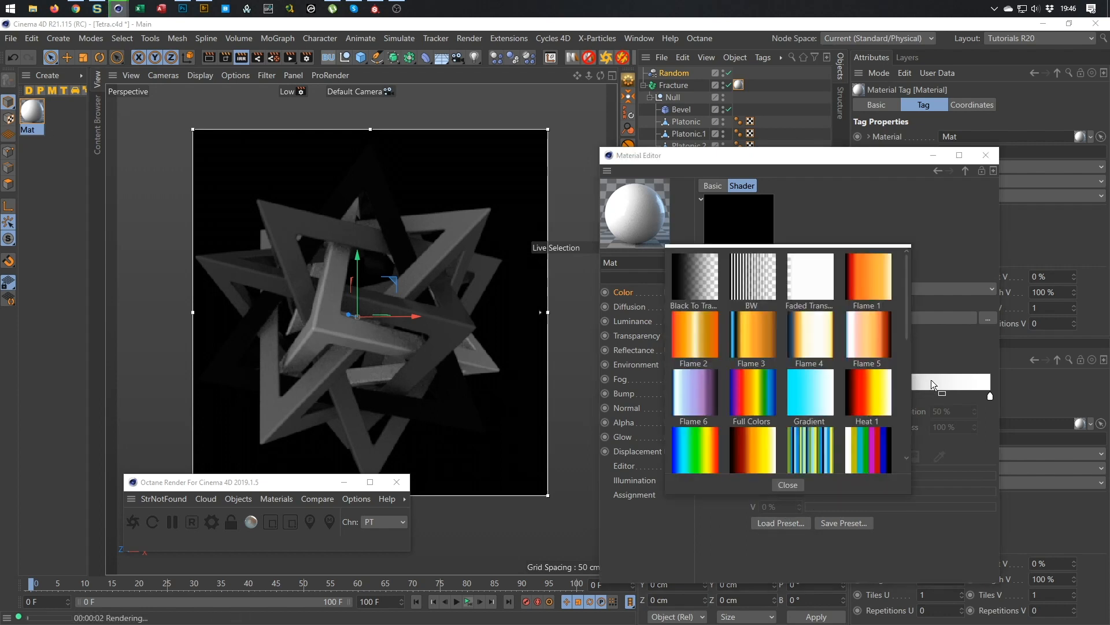
scroll(835, 390, down, 6)
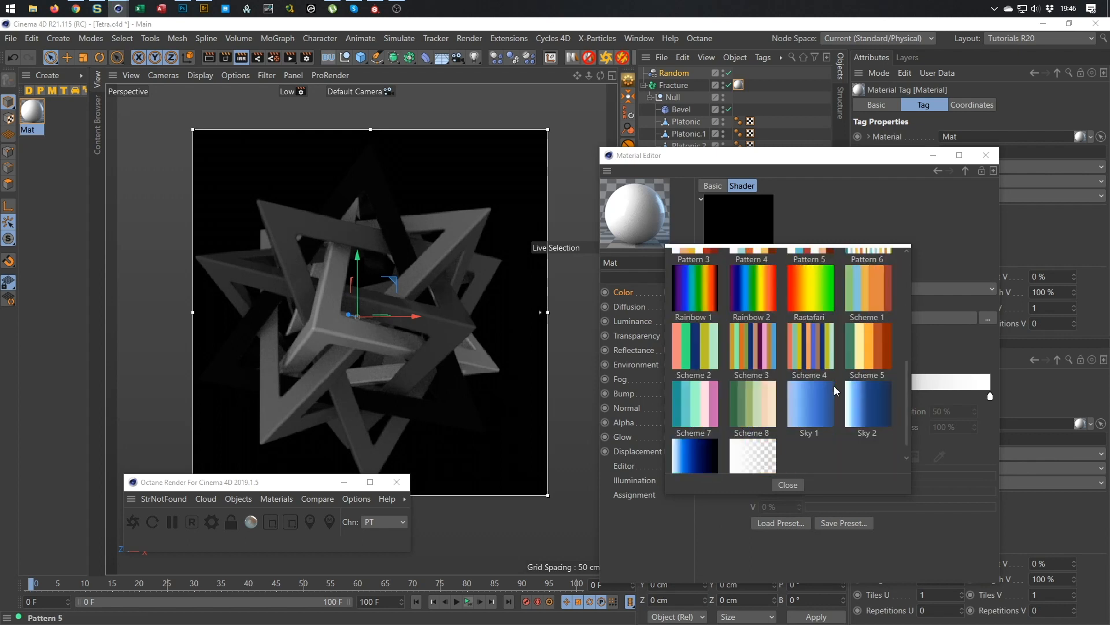
click(758, 385)
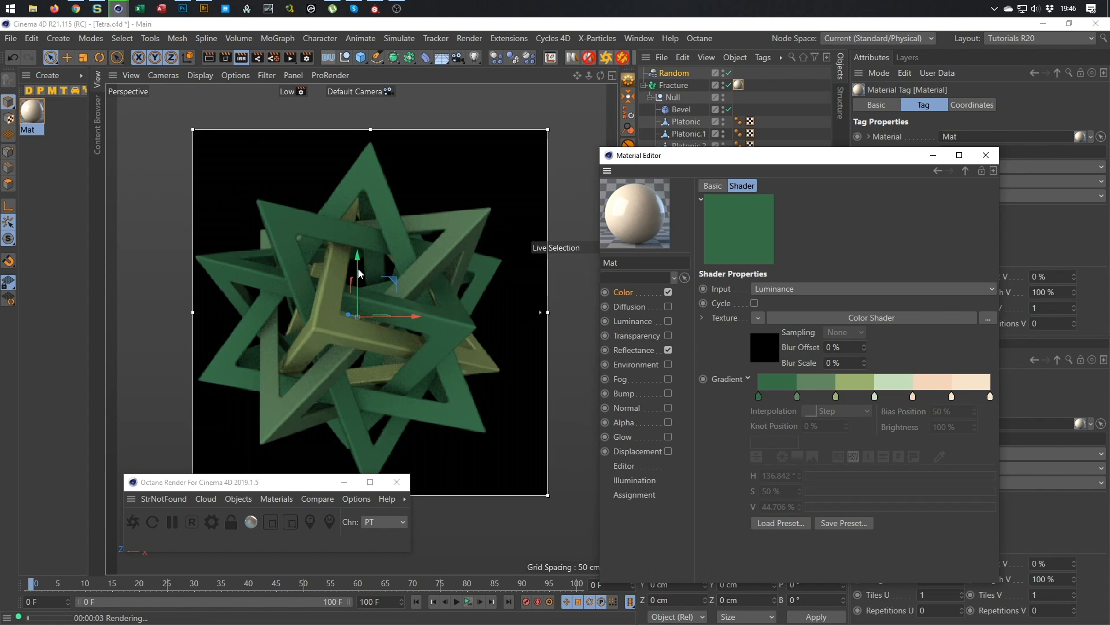
- Try the Use Alpha/Strength color option on the Random effector, and turn it back off
alt+drag(348, 276, 272, 266)
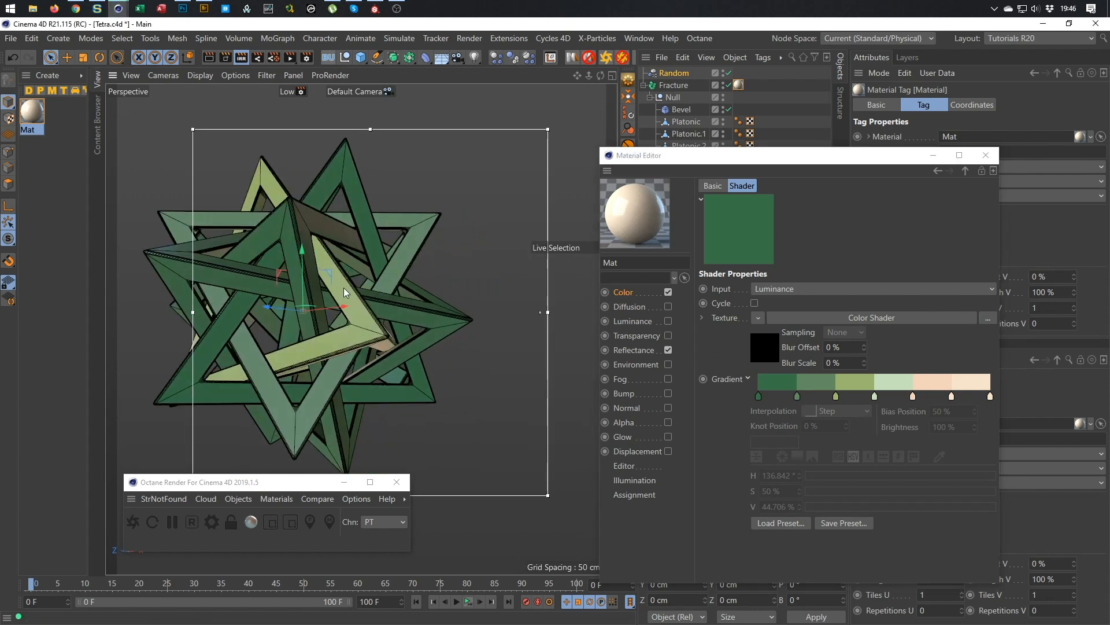
drag(790, 160, 722, 395)
click(679, 74)
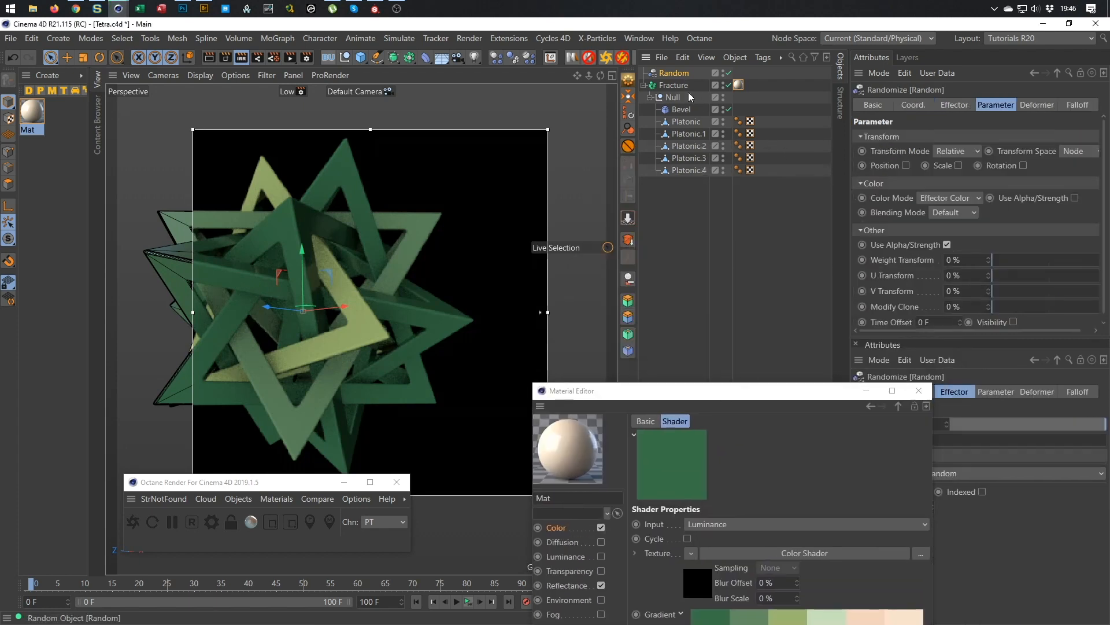
click(1075, 198)
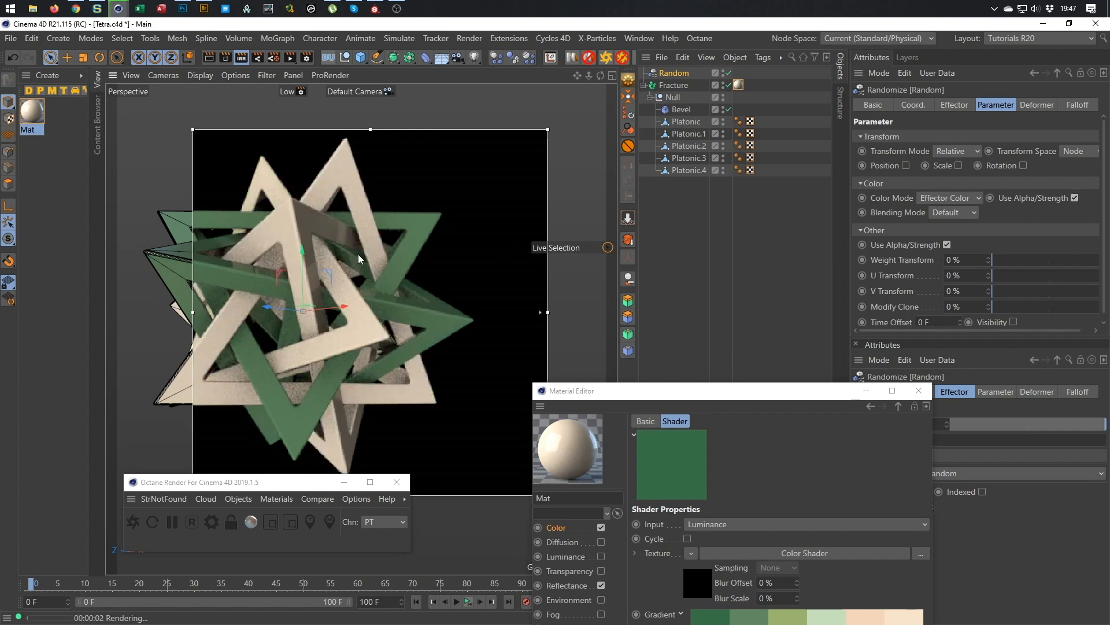
alt+drag(359, 254, 397, 233)
alt+drag(314, 240, 290, 226)
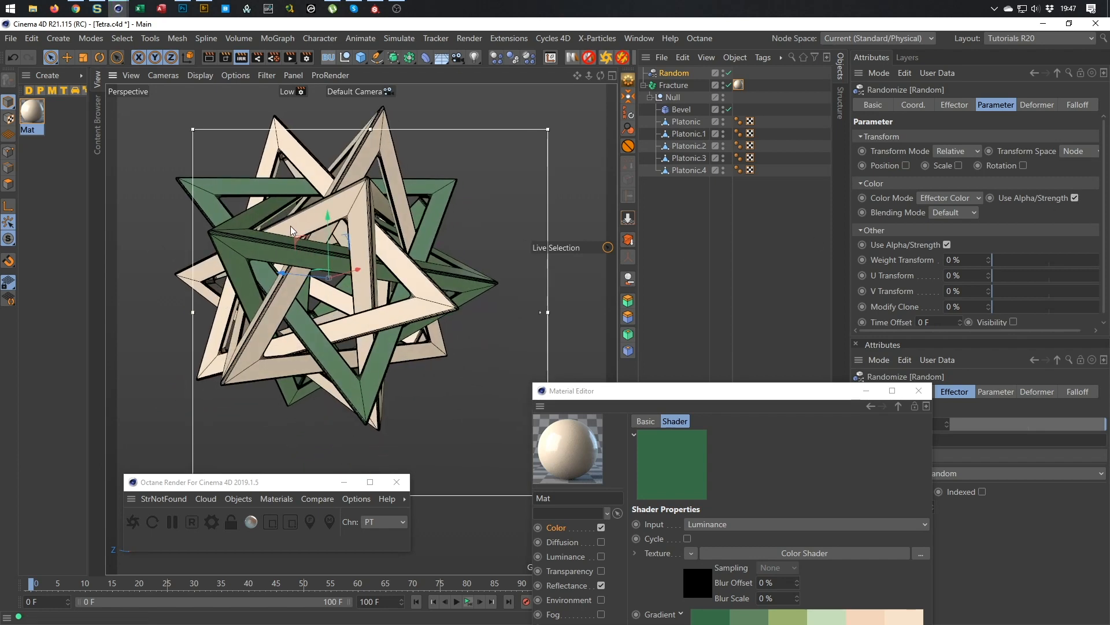
click(1075, 198)
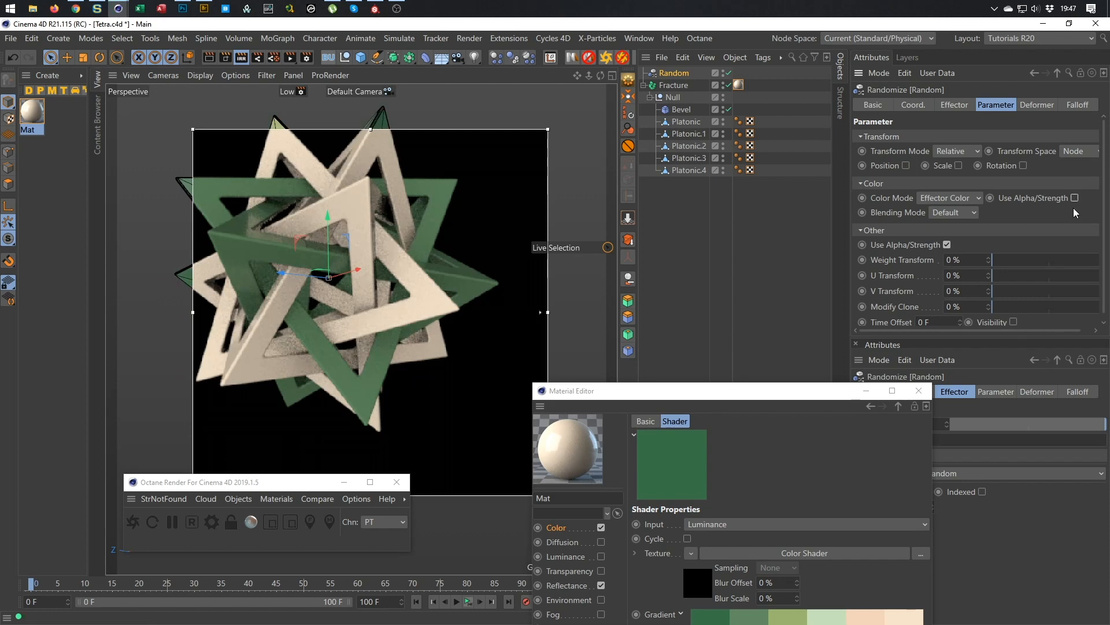
- Select all knots of the Colorizer gradient and compress them from the dark green end into slightly more than half its length
drag(768, 393, 774, 150)
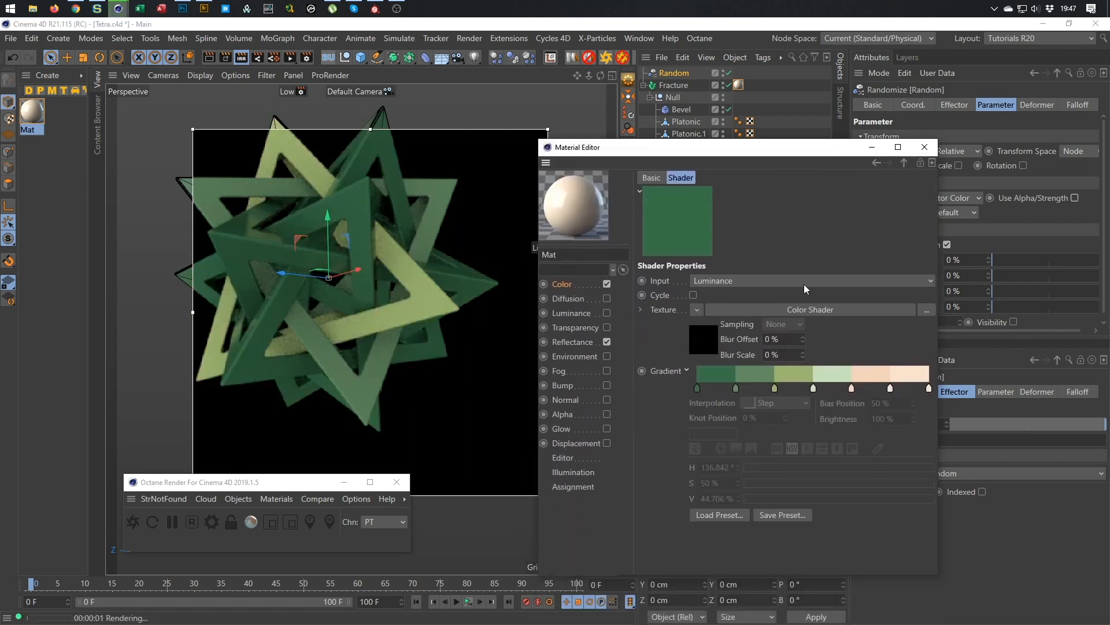
drag(693, 377, 813, 397)
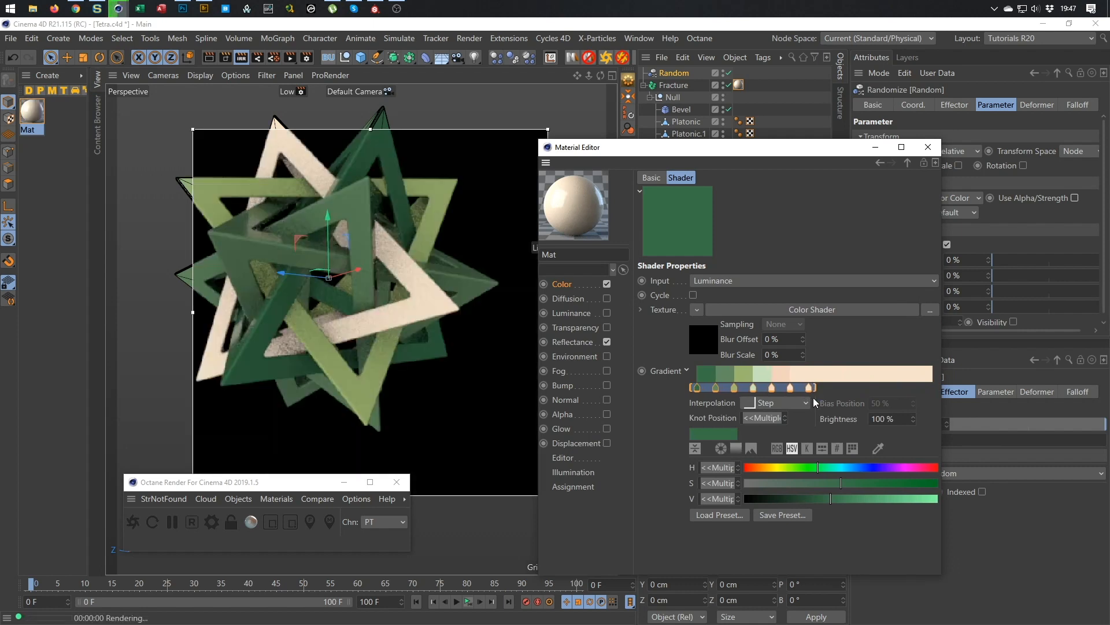
drag(815, 386, 807, 386)
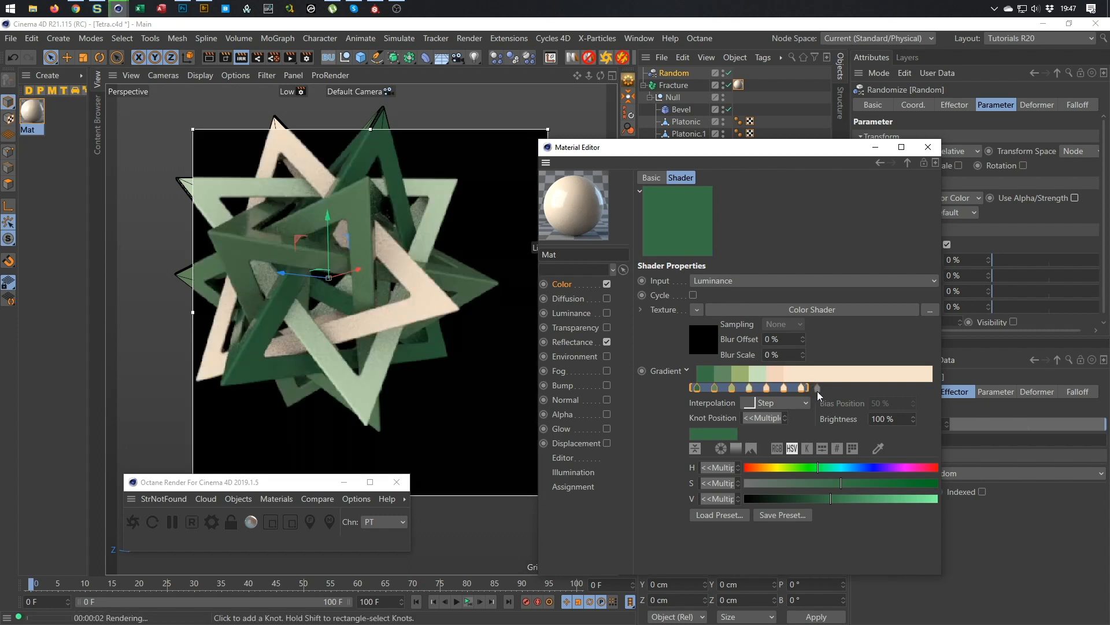
drag(809, 386, 833, 387)
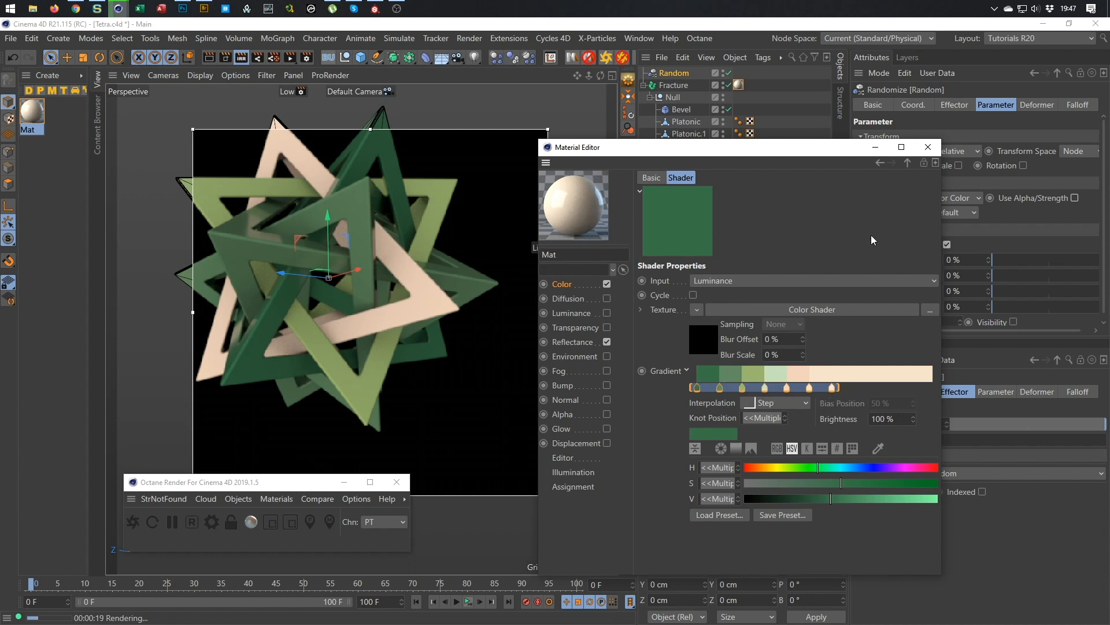
- Close the Material Editor and replace the old Mat material with a new Octane Glossy material
drag(842, 154, 865, 155)
click(951, 148)
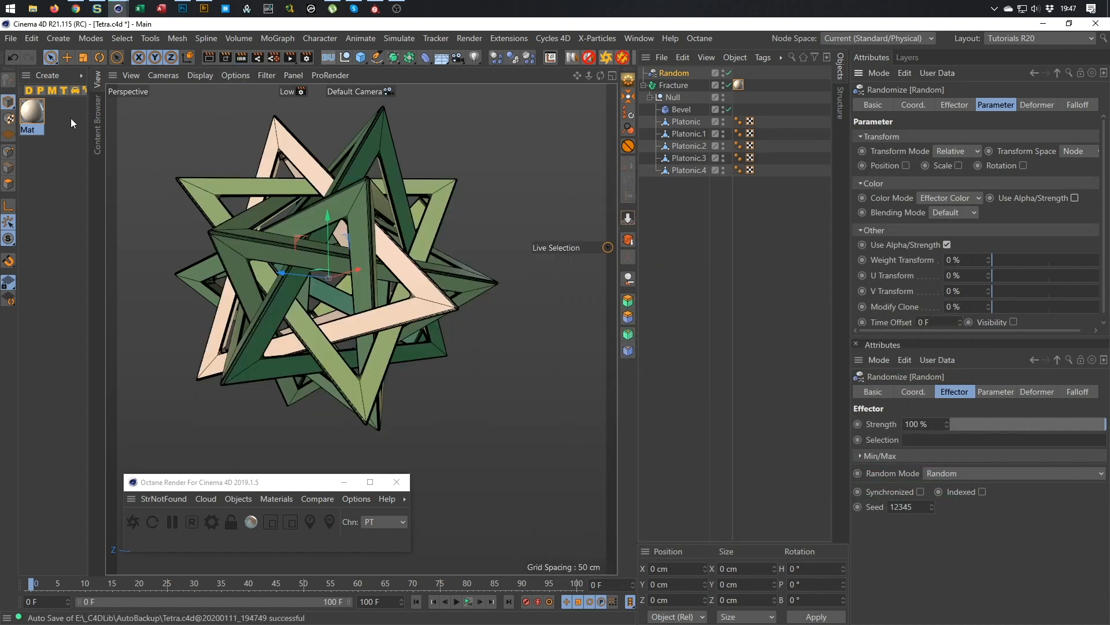
click(32, 113)
key(Delete)
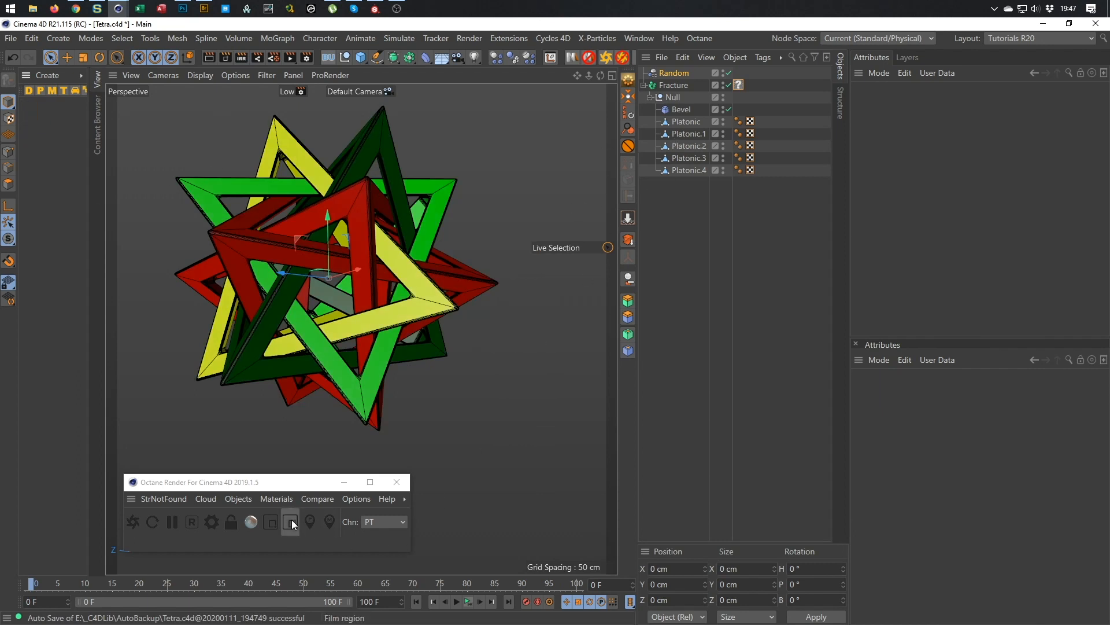
click(290, 494)
click(307, 318)
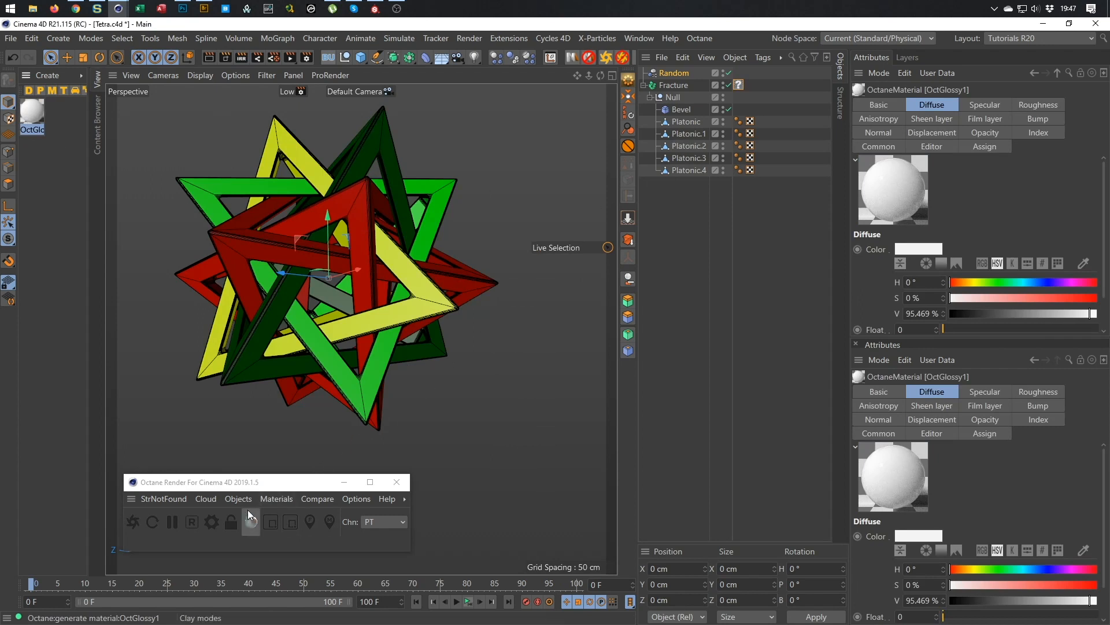
- Open the glossy material in the Octane Node Editor, enlarge the window and move the OctGlossy1 node to free space beside it
click(273, 499)
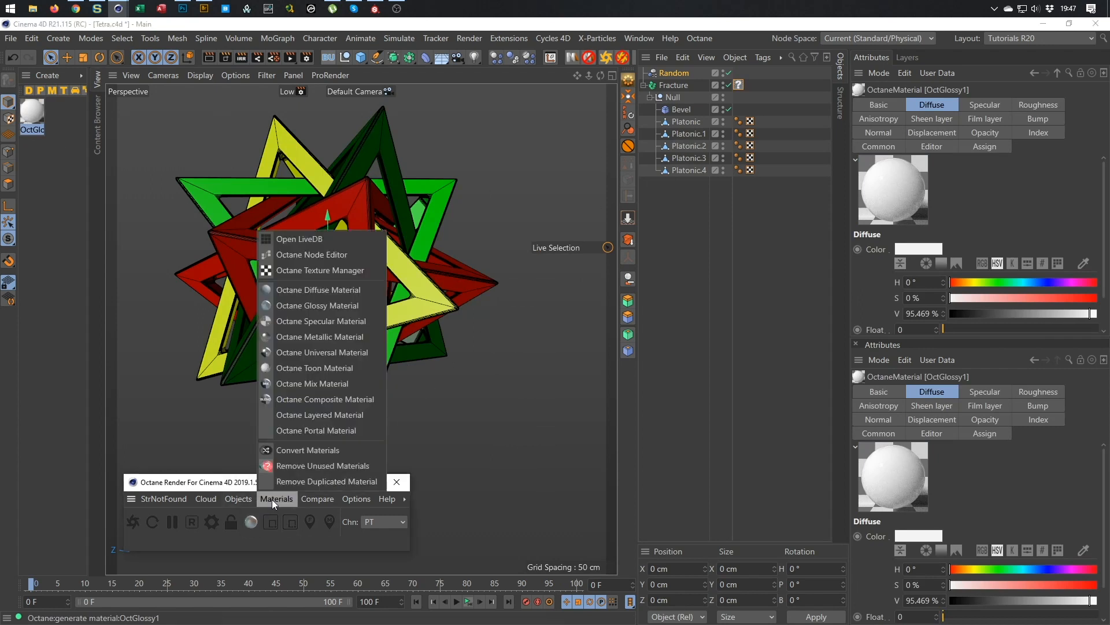
click(306, 258)
drag(398, 224, 260, 142)
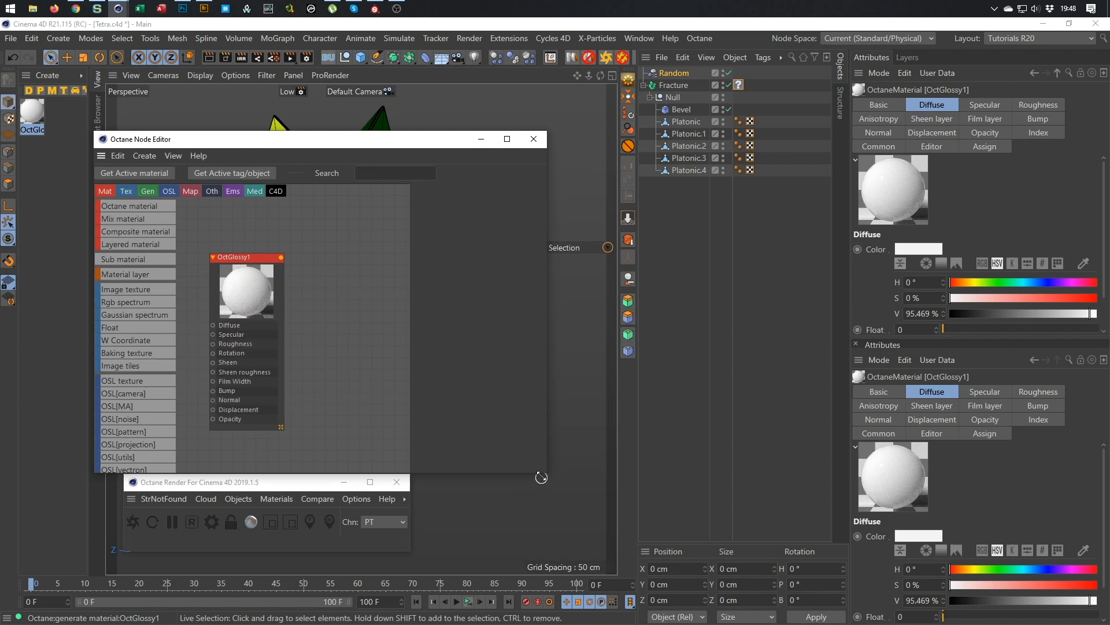
drag(545, 473, 751, 573)
drag(225, 352, 389, 349)
middle_drag(389, 350, 417, 337)
drag(434, 249, 409, 241)
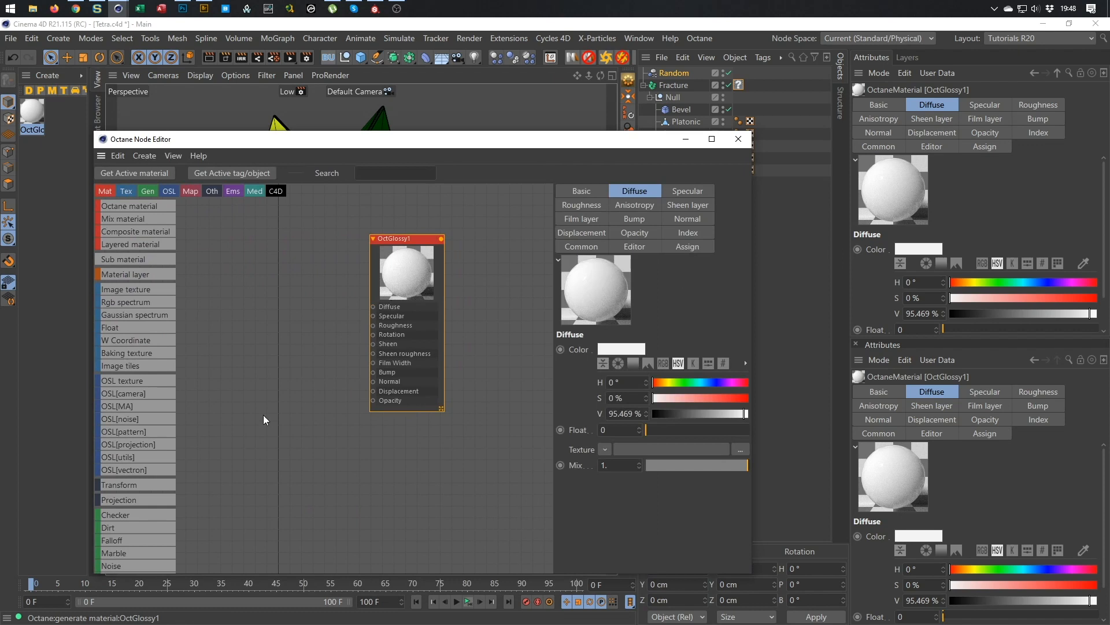
- Add an Mg color shader node and connect it to the Diffuse input of OctGlossy1
scroll(148, 498, down, 10)
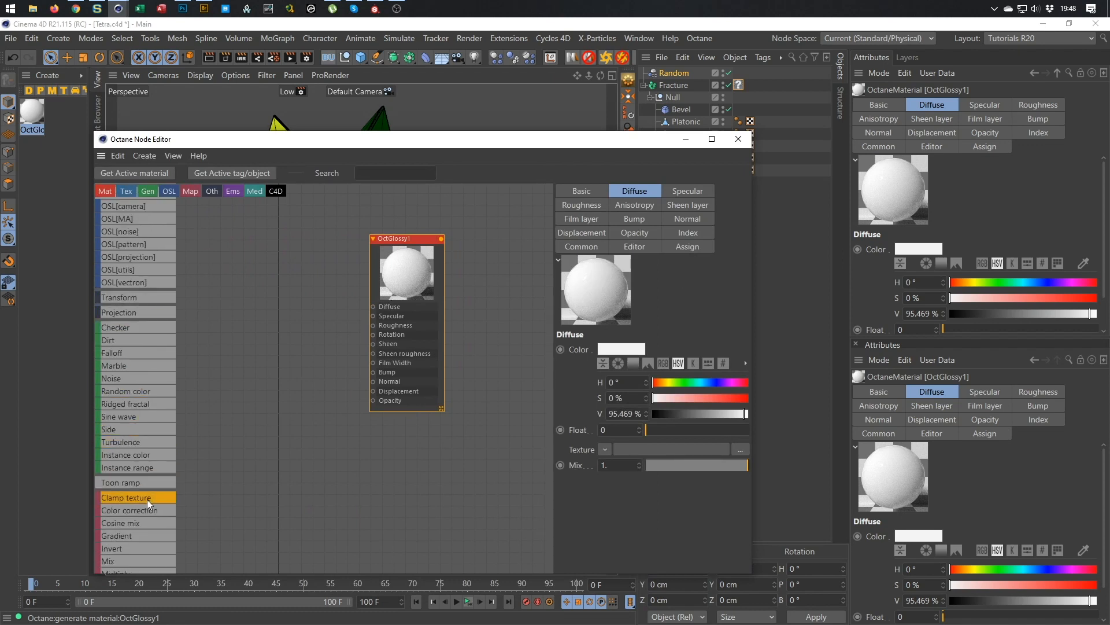
scroll(147, 501, down, 9)
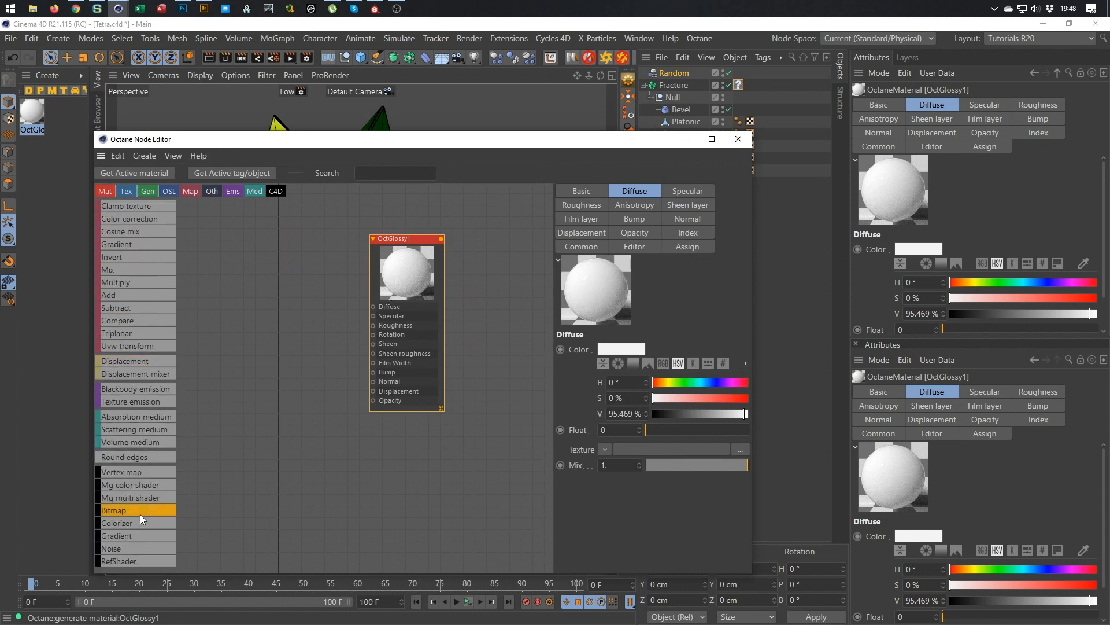
drag(147, 483, 373, 307)
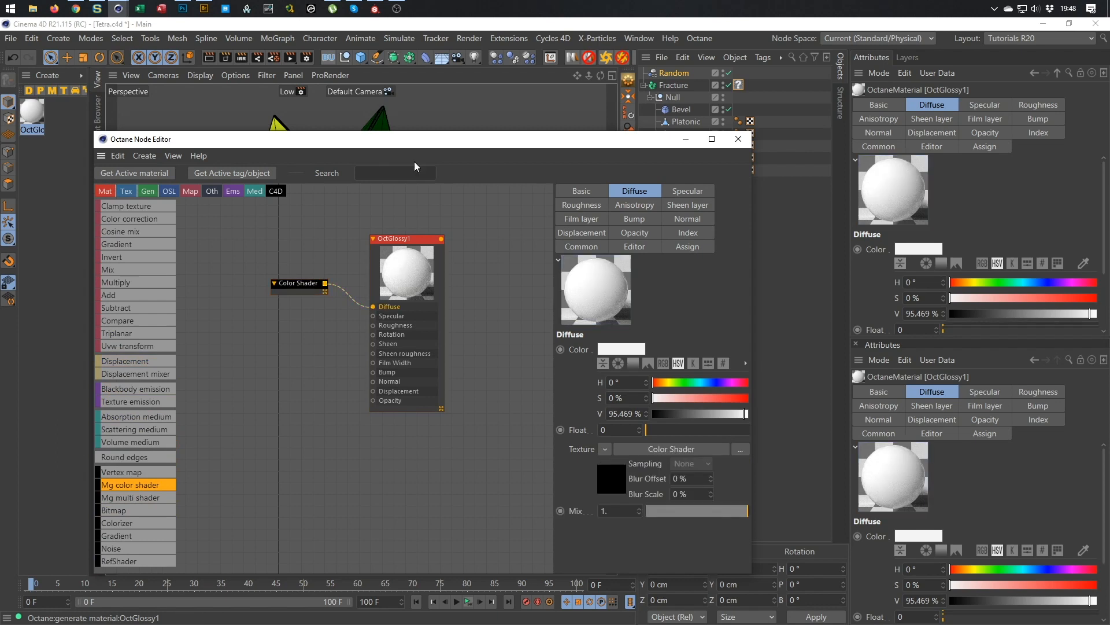
- Start the Octane Live Viewer render and arrange its window beside the Node Editor with the Object Manager uncovered
drag(409, 144, 356, 129)
drag(448, 126, 434, 87)
click(312, 550)
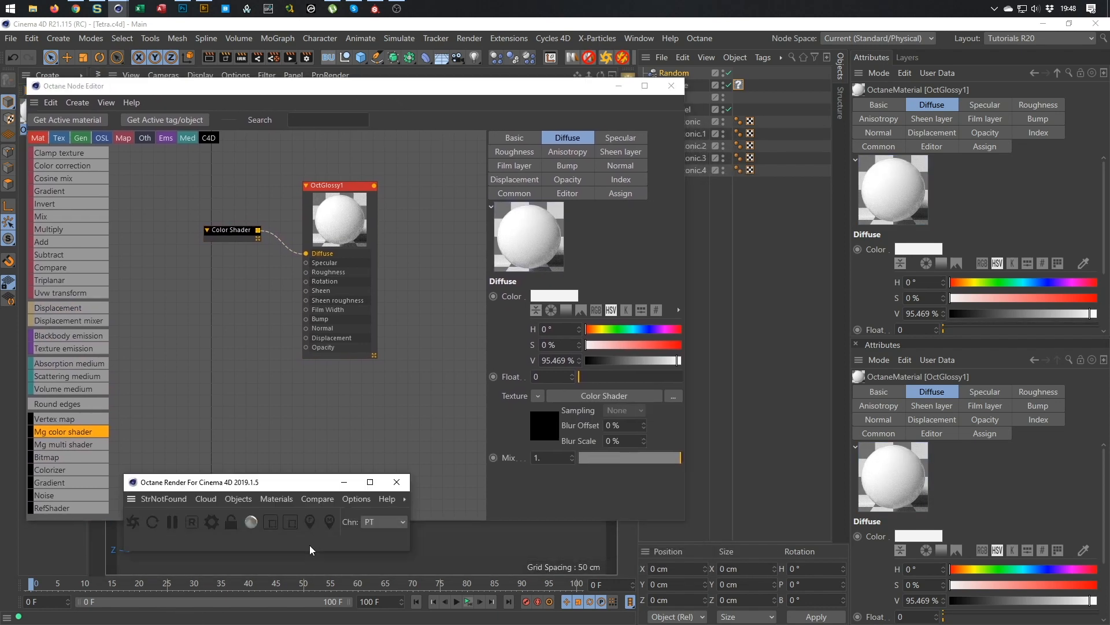
drag(265, 490, 223, 552)
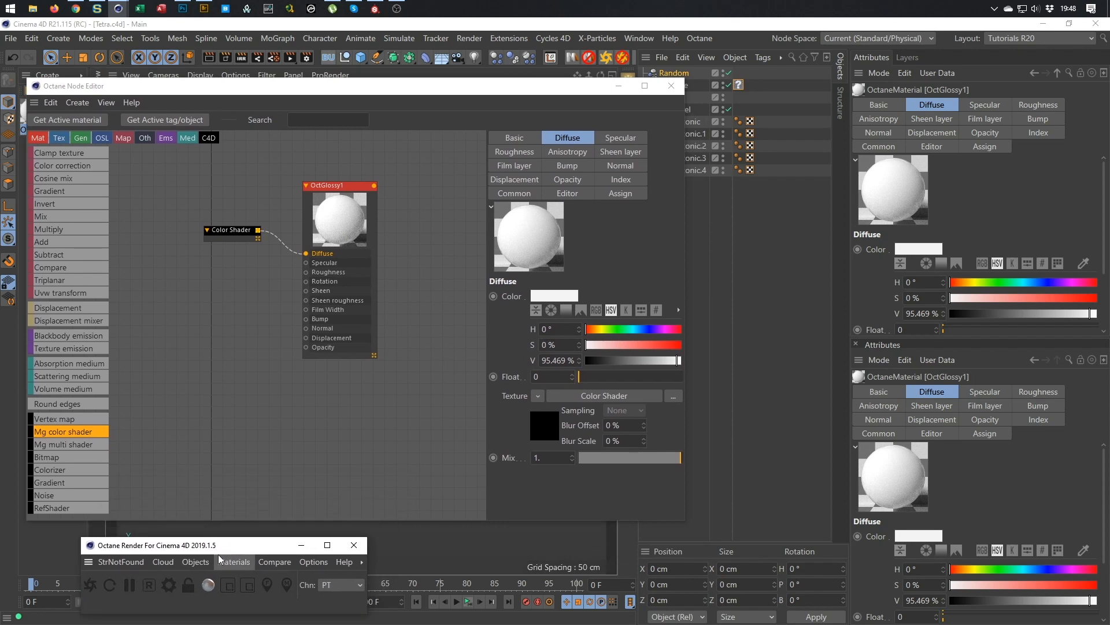
click(93, 587)
drag(354, 229, 867, 229)
drag(163, 91, 136, 148)
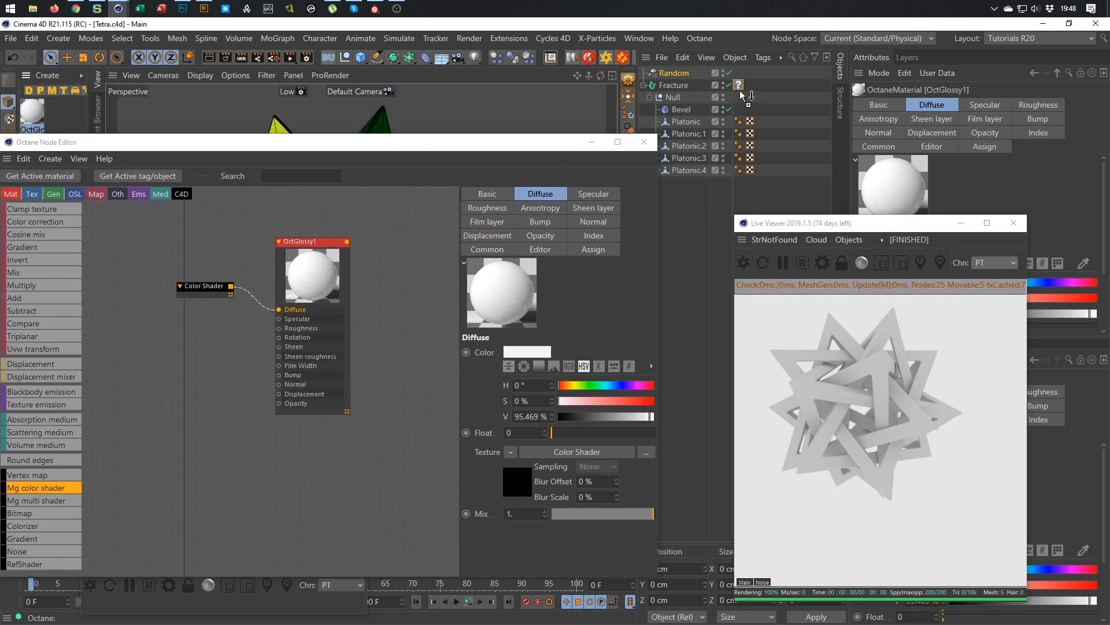
- Assign the OctGlossy1 material to the Fracture object's empty texture tag and enlarge the model in the Live Viewer
drag(740, 87, 739, 85)
drag(464, 145, 487, 62)
drag(844, 223, 839, 179)
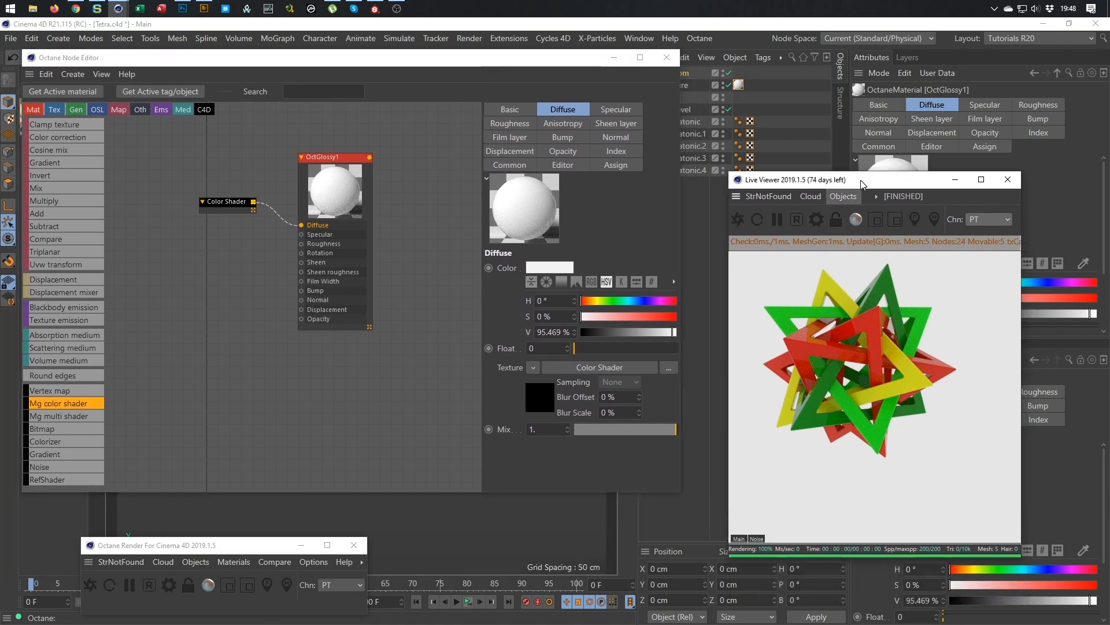
scroll(855, 364, up, 3)
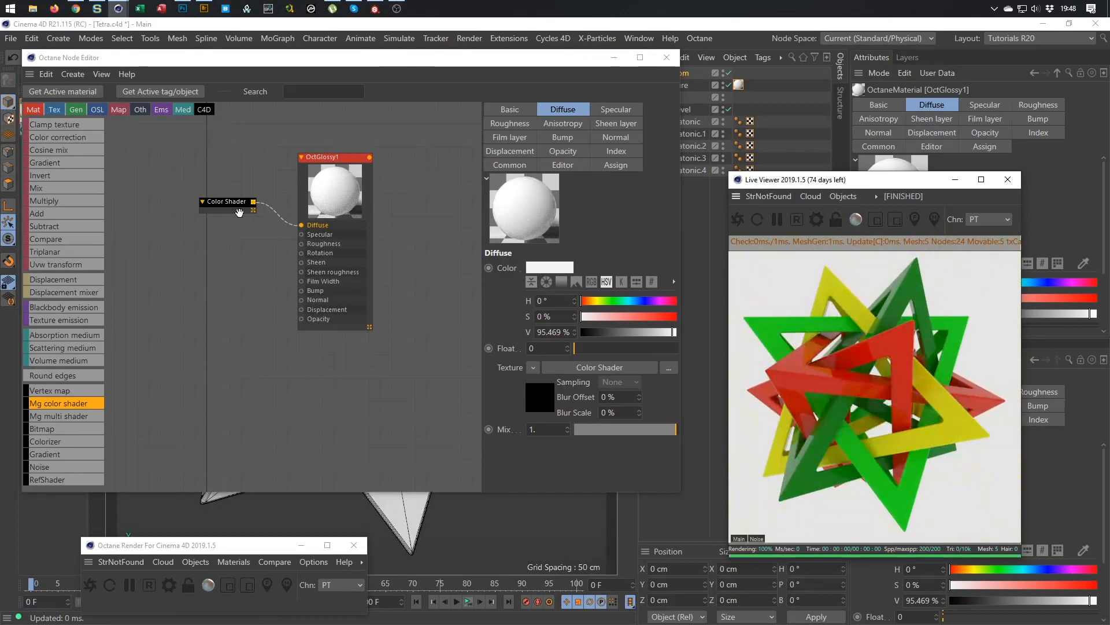
- Insert a Colorizer node into the material's Diffuse input and delete the disconnected Color Shader node
drag(221, 205, 139, 215)
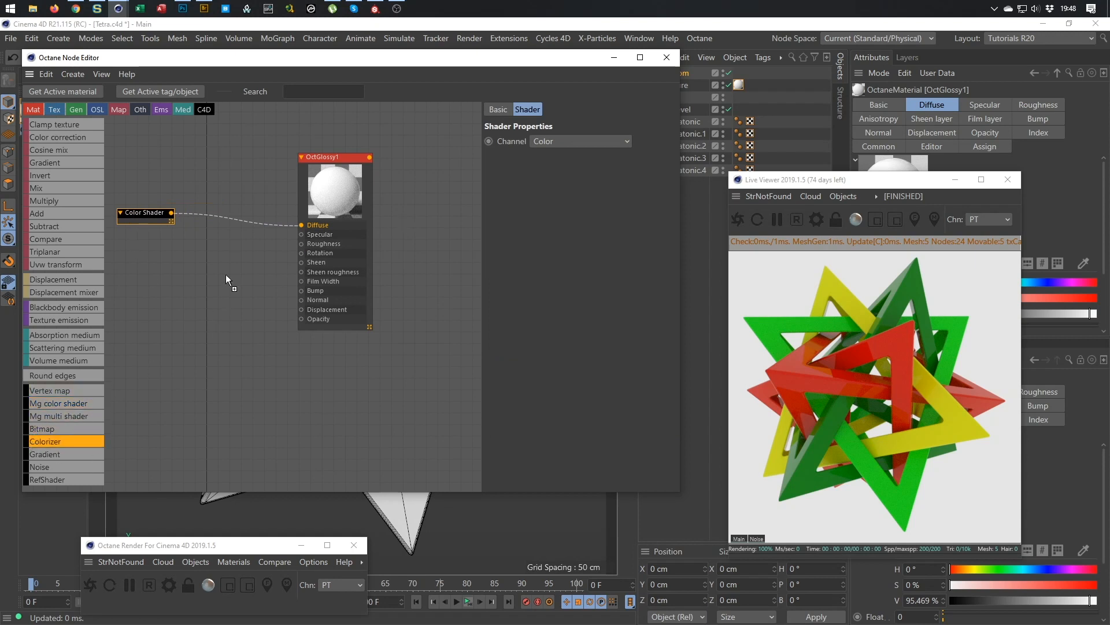
drag(226, 223, 226, 223)
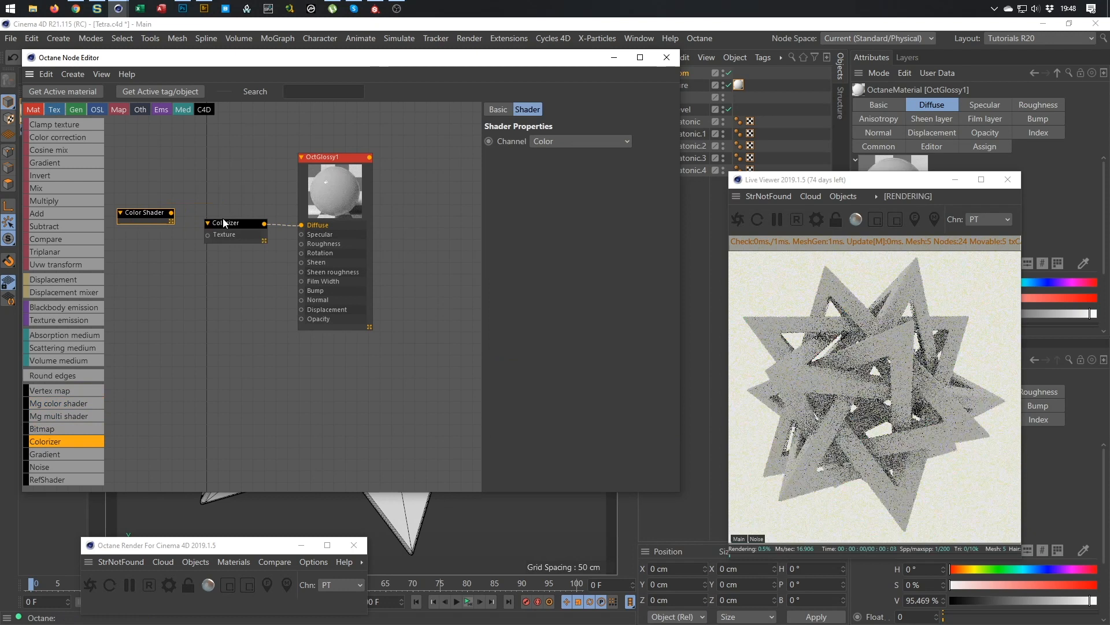
drag(188, 221, 208, 238)
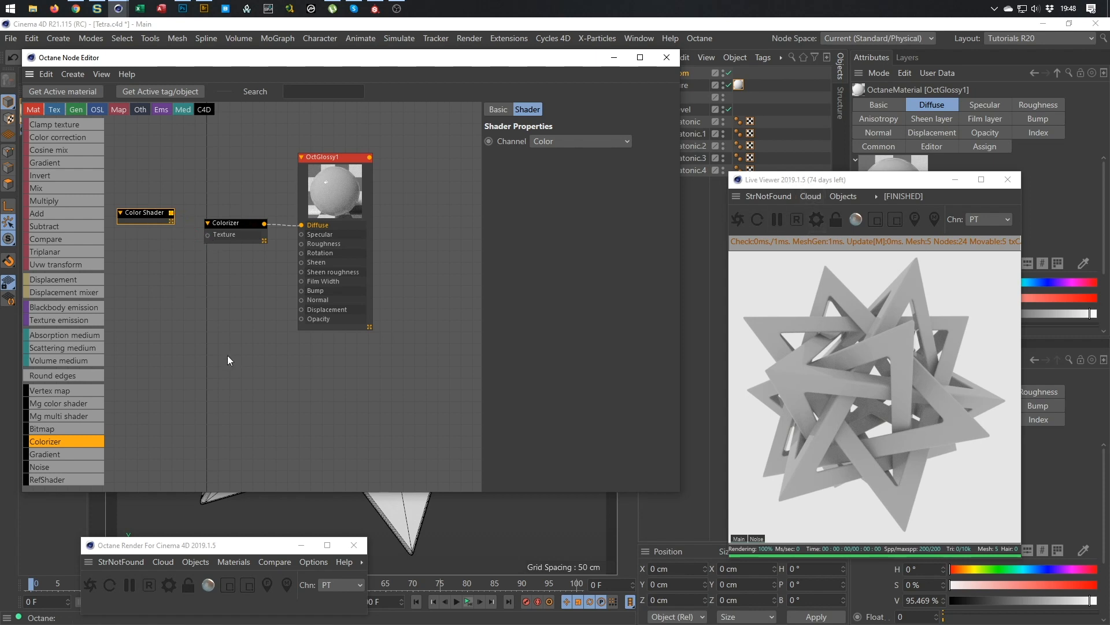
key(Delete)
- Load the MoGraph Color Shader as the Colorizer's texture and place its node beside the Colorizer
click(224, 229)
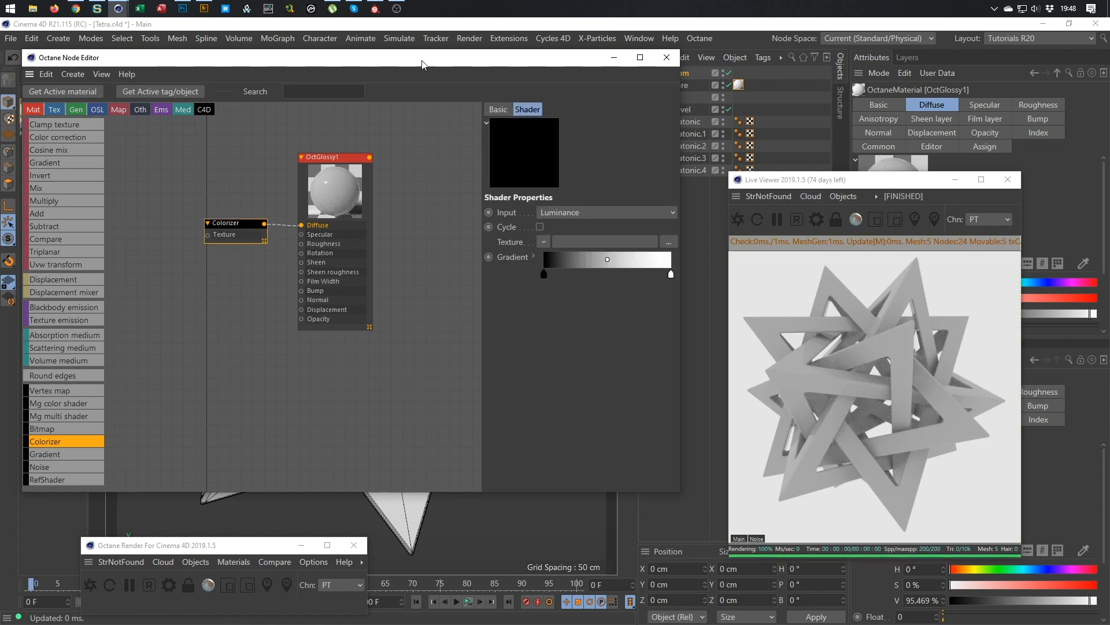
click(547, 243)
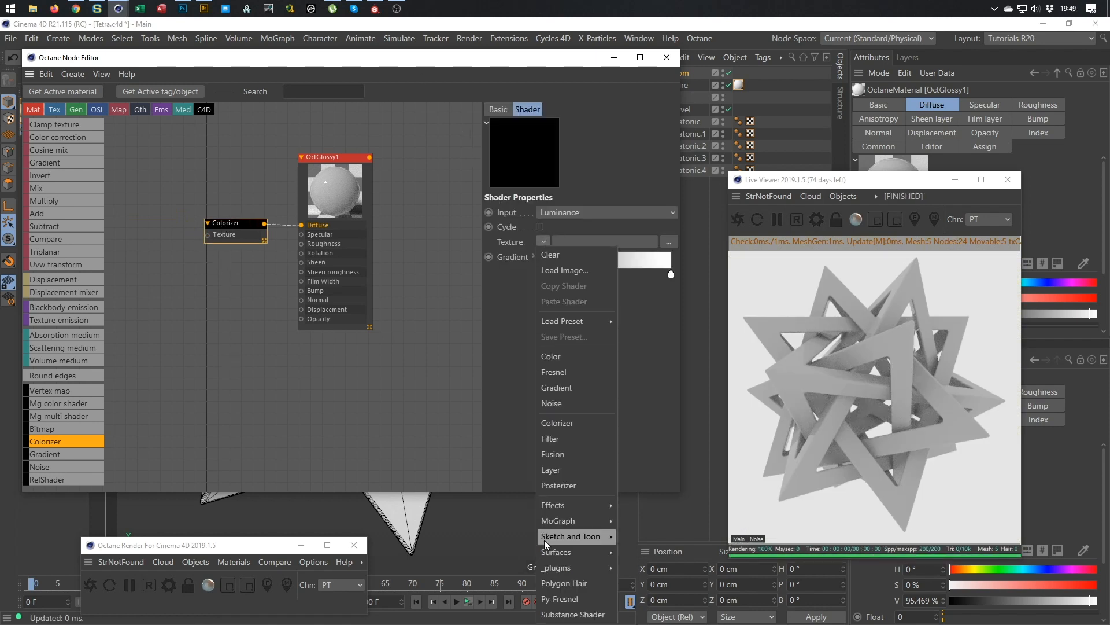
mouse_move(569, 523)
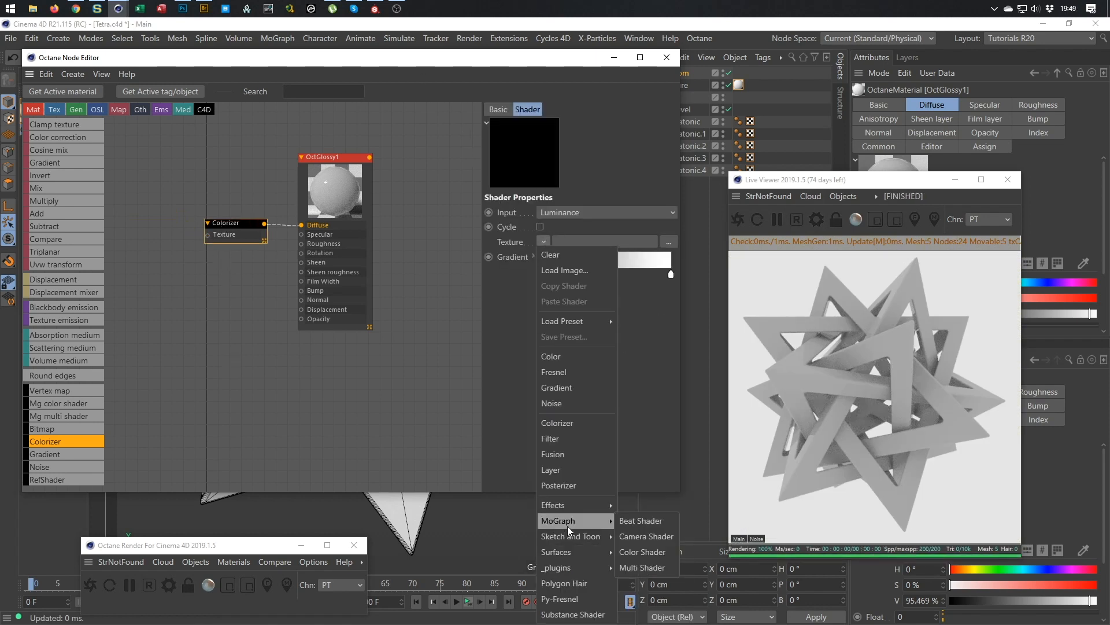
click(642, 552)
drag(219, 156, 140, 228)
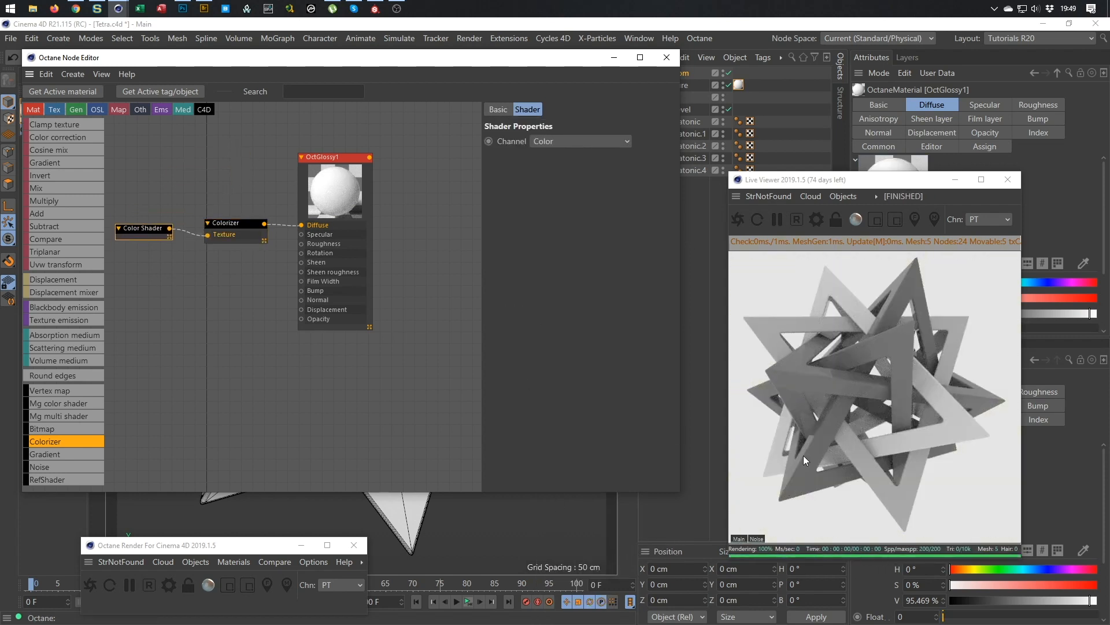
- Expand the Colorizer node's gradient settings and load the Scheme 8 preset
click(242, 224)
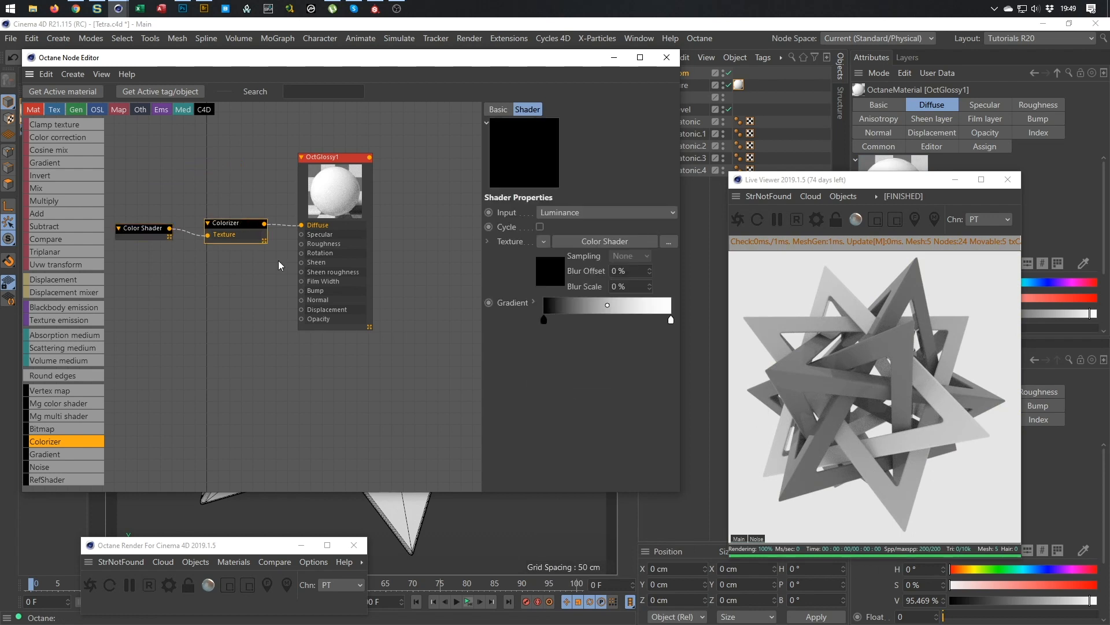
click(534, 302)
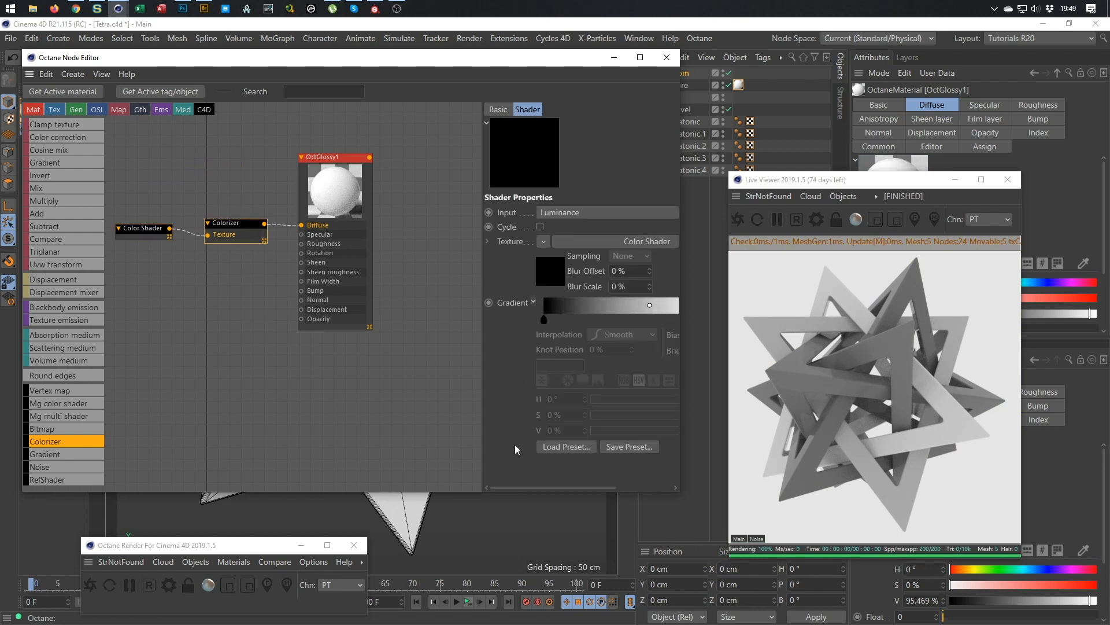
click(543, 456)
scroll(533, 443, down, 3)
scroll(533, 441, down, 1)
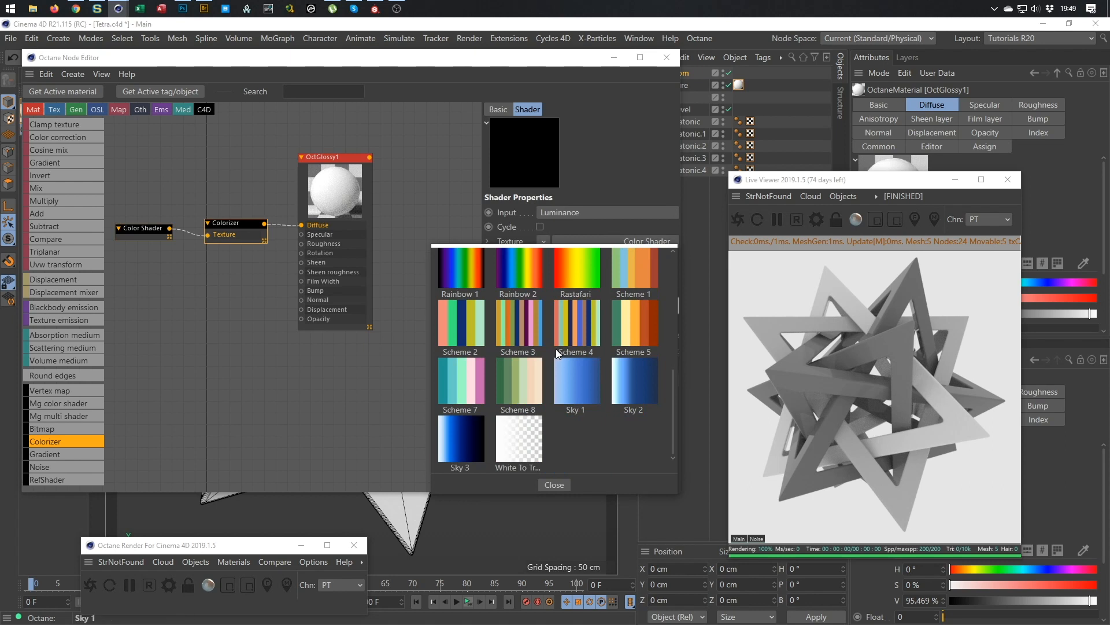
click(531, 384)
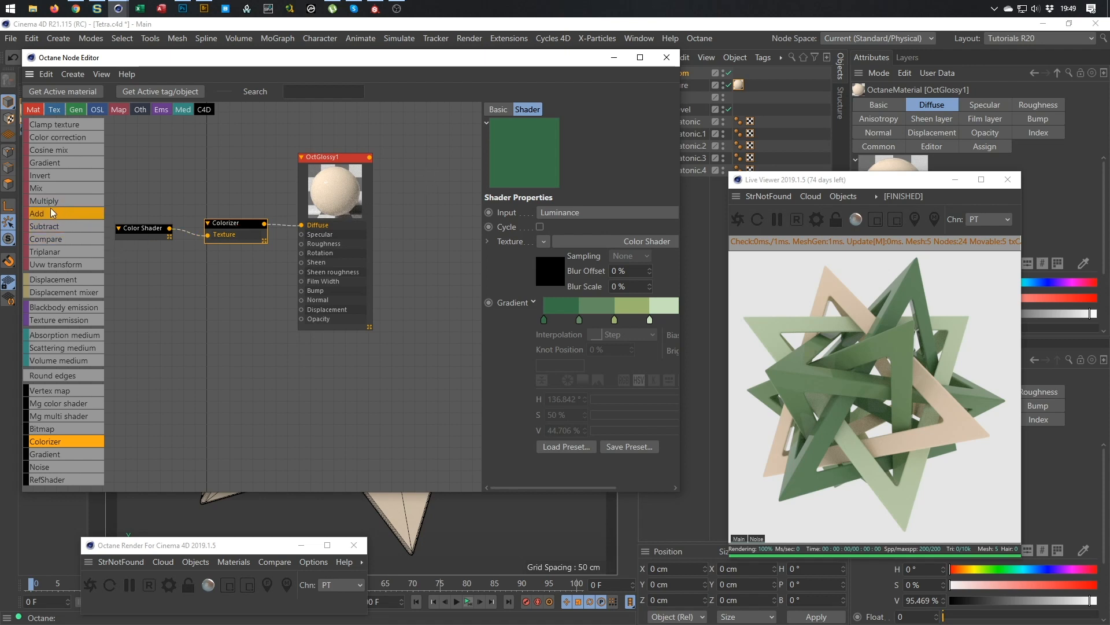
- Add a Float texture node, connect it to the Roughness input of OctGlossy1 and show its settings
scroll(50, 207, up, 10)
scroll(51, 209, up, 10)
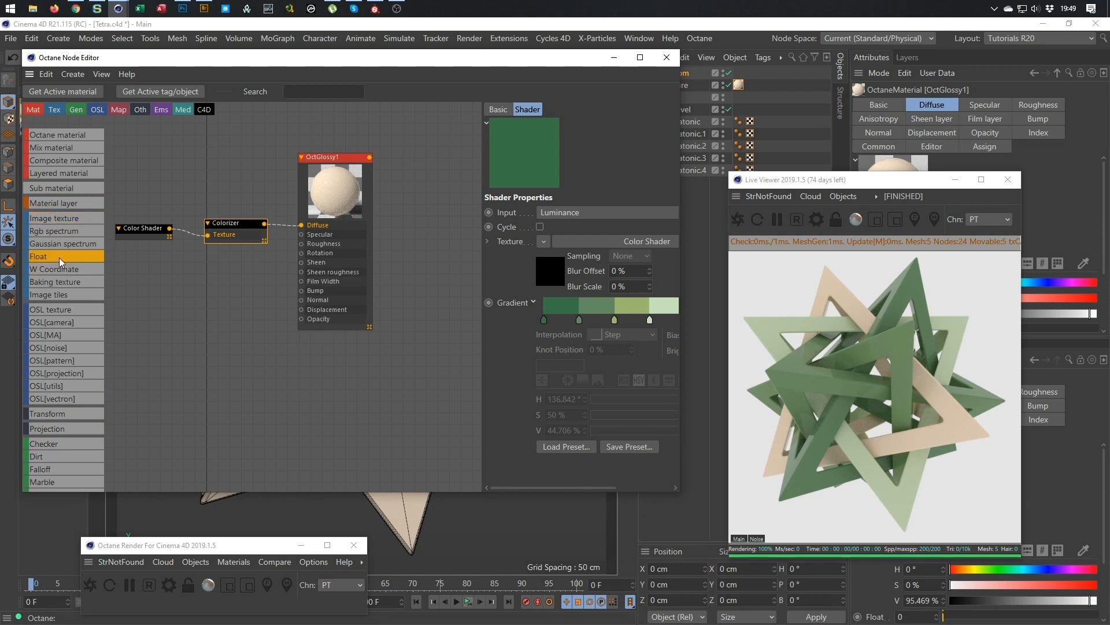
drag(178, 265, 301, 244)
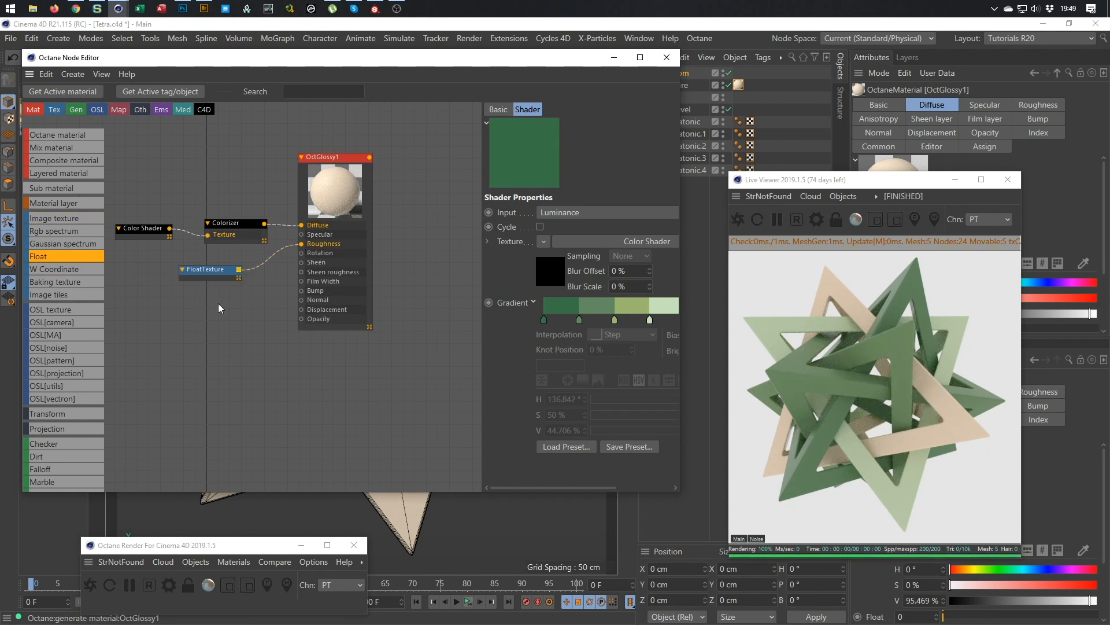
click(203, 272)
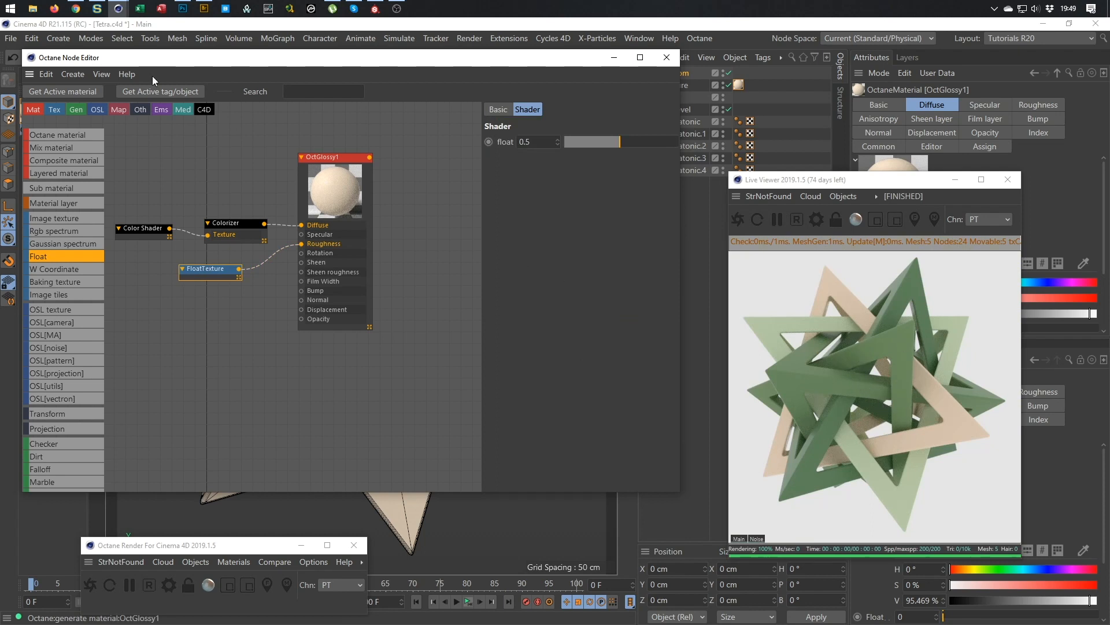
- Switch to Chrome, view the profile picture of the Nikomedia Facebook page as the render reference, and return to Cinema 4D
click(78, 10)
click(91, 31)
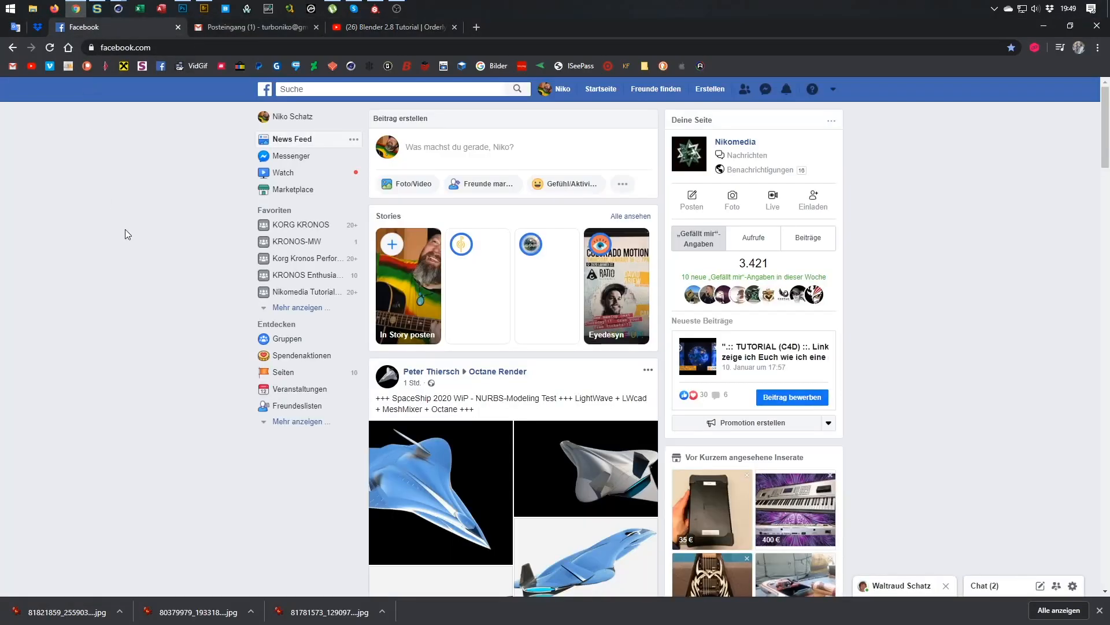
click(297, 310)
click(298, 316)
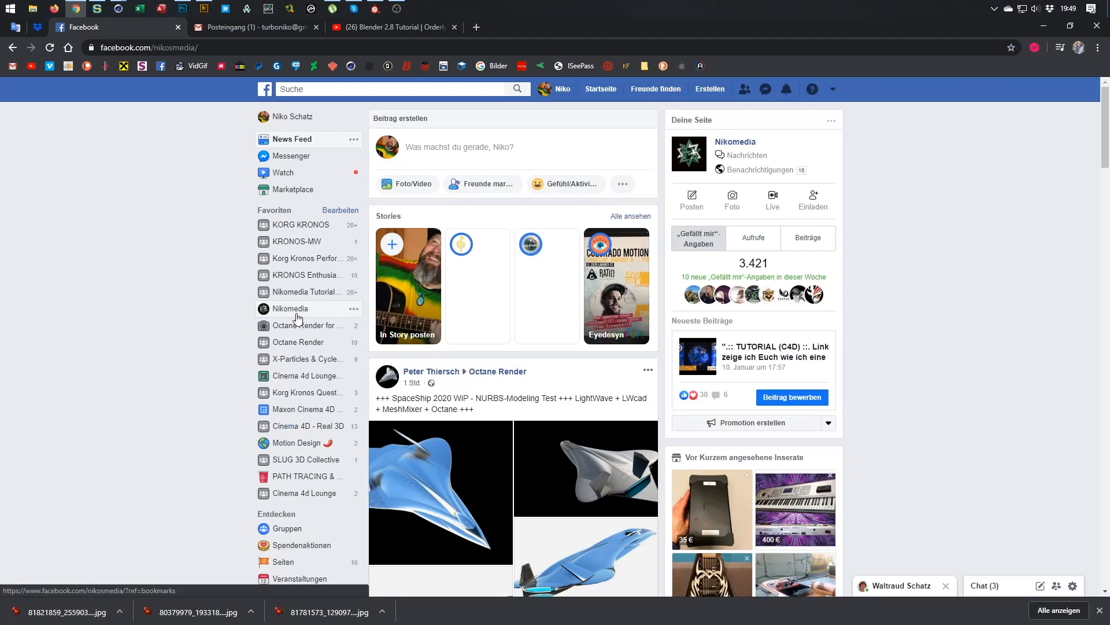
click(318, 184)
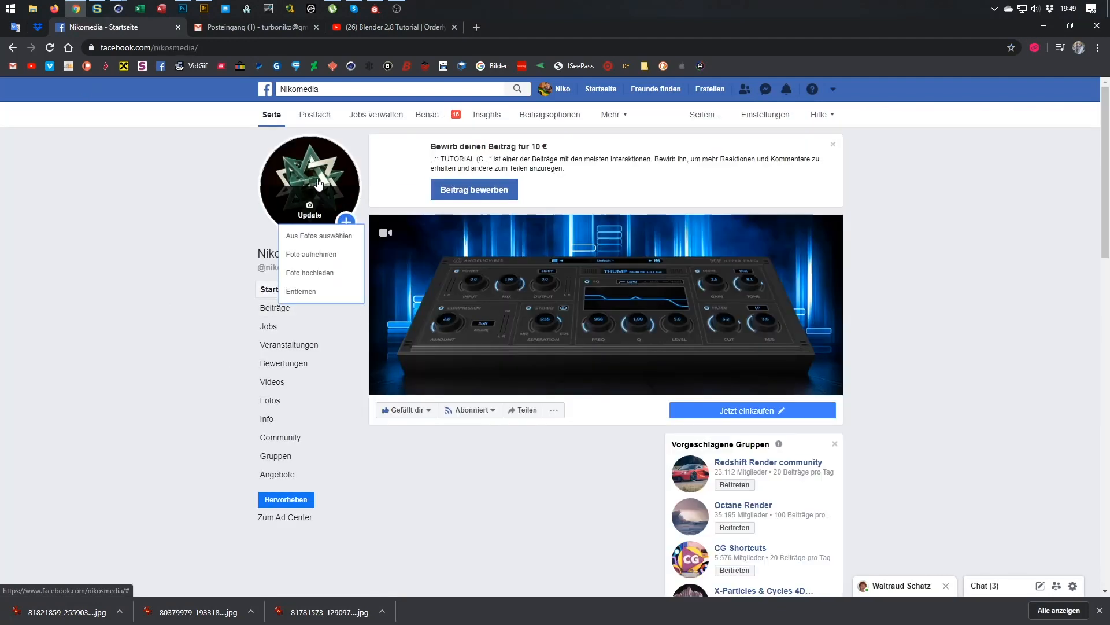
click(312, 171)
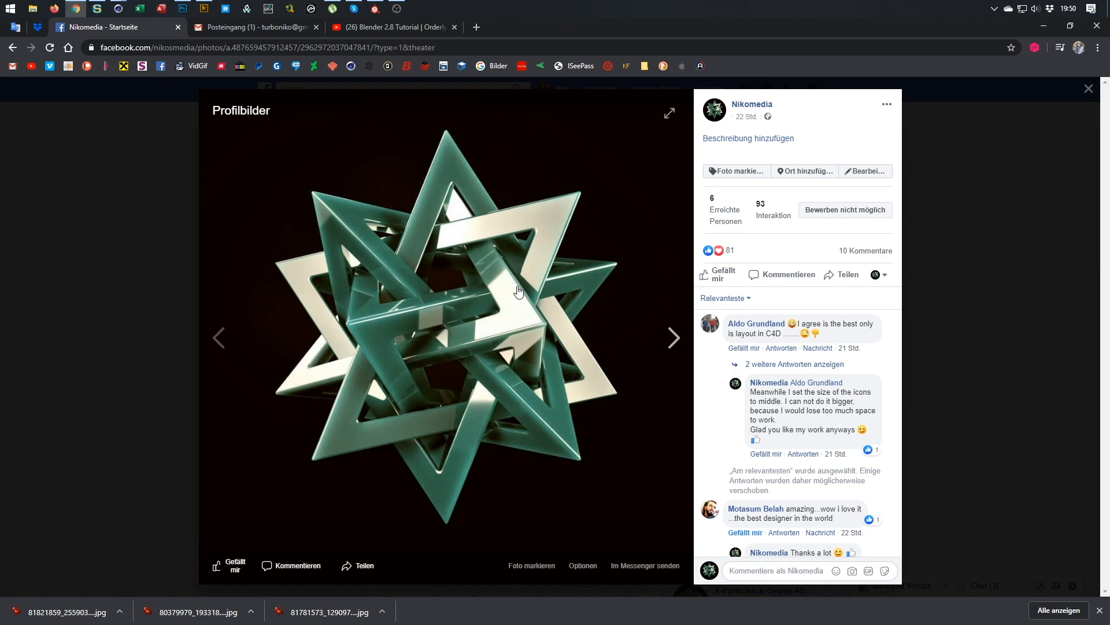
click(1042, 33)
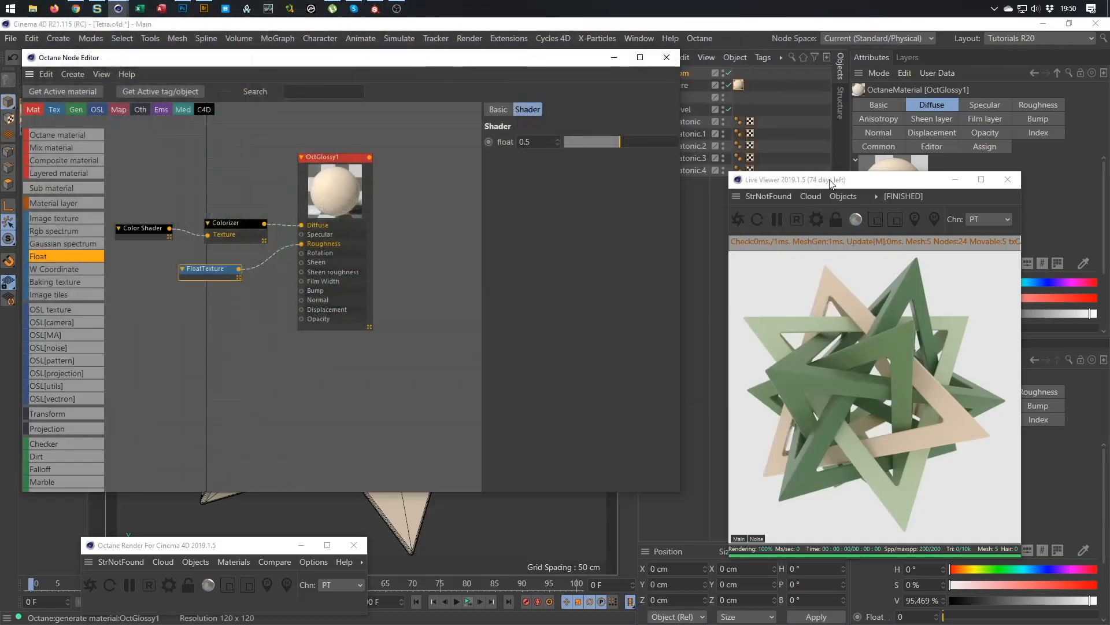
- Close the Octane Node Editor, move the Live Viewer clear of the main window, and add the Octane Rig Pro to the scene
drag(888, 183, 206, 215)
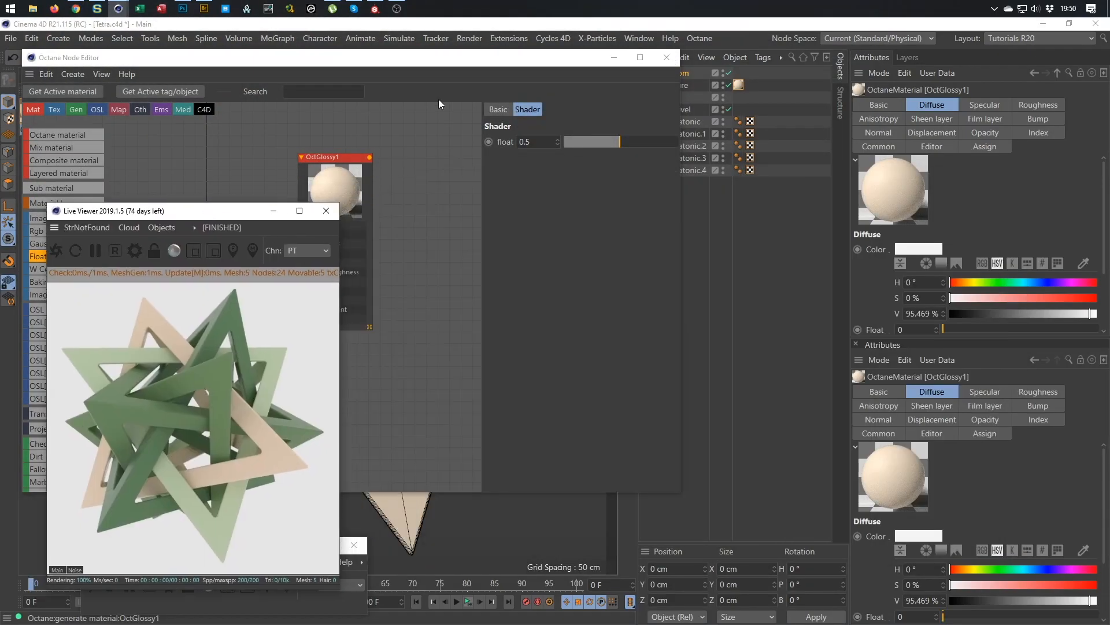
drag(457, 63, 464, 48)
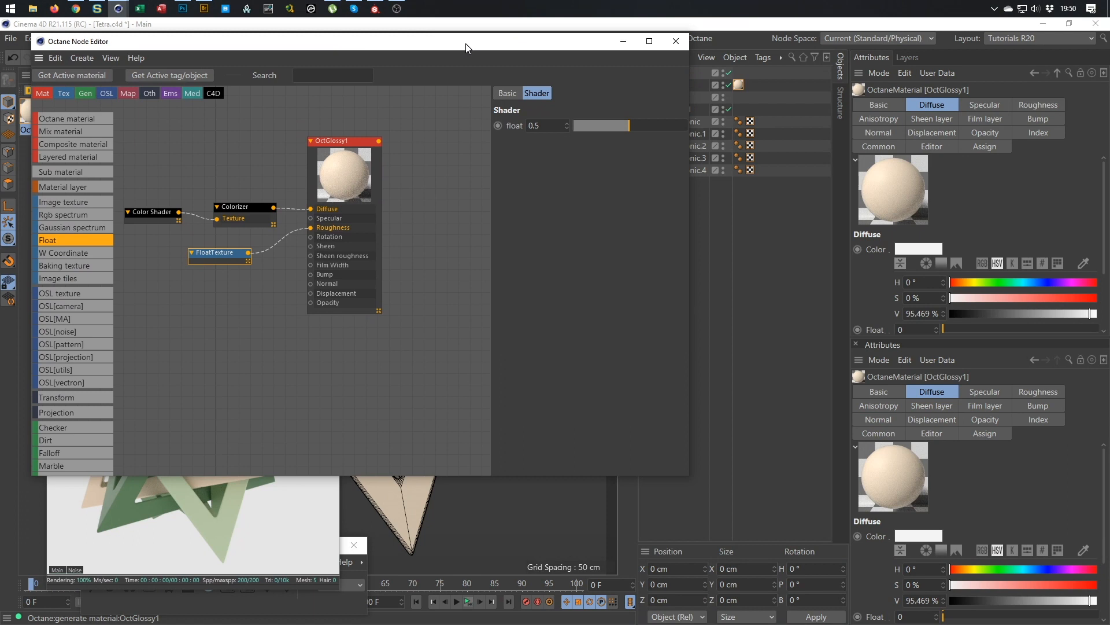
click(674, 43)
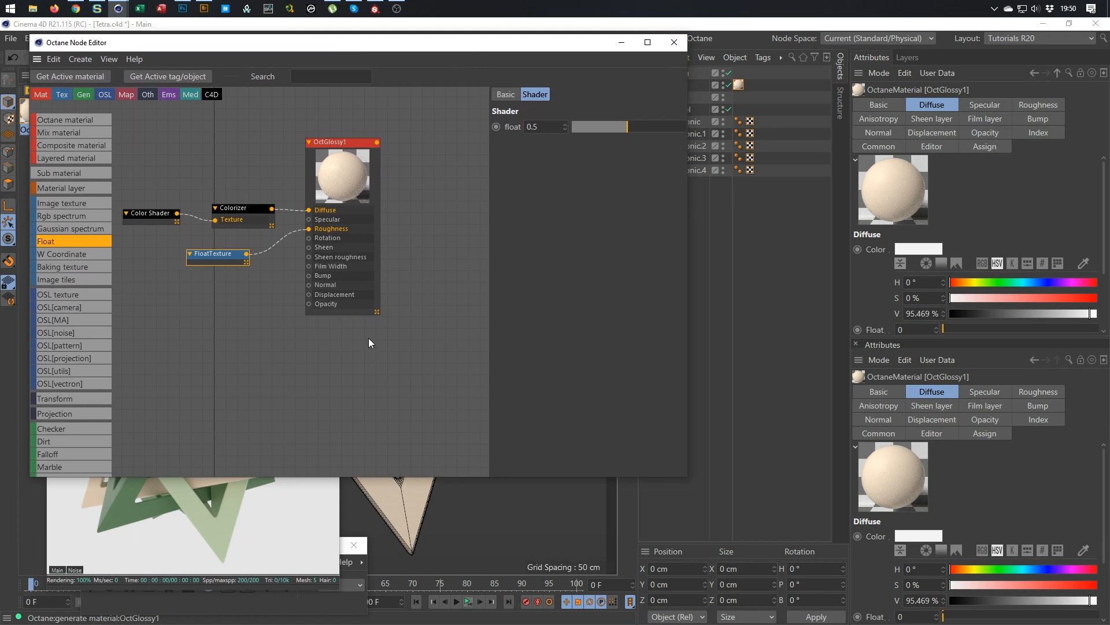
drag(243, 214, 251, 228)
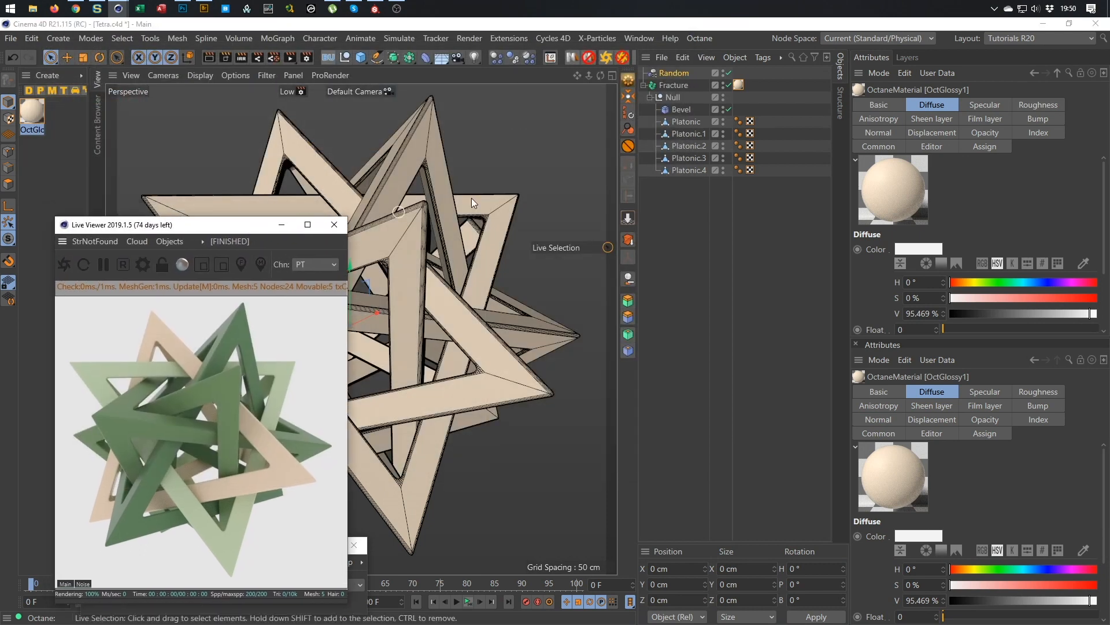
click(603, 58)
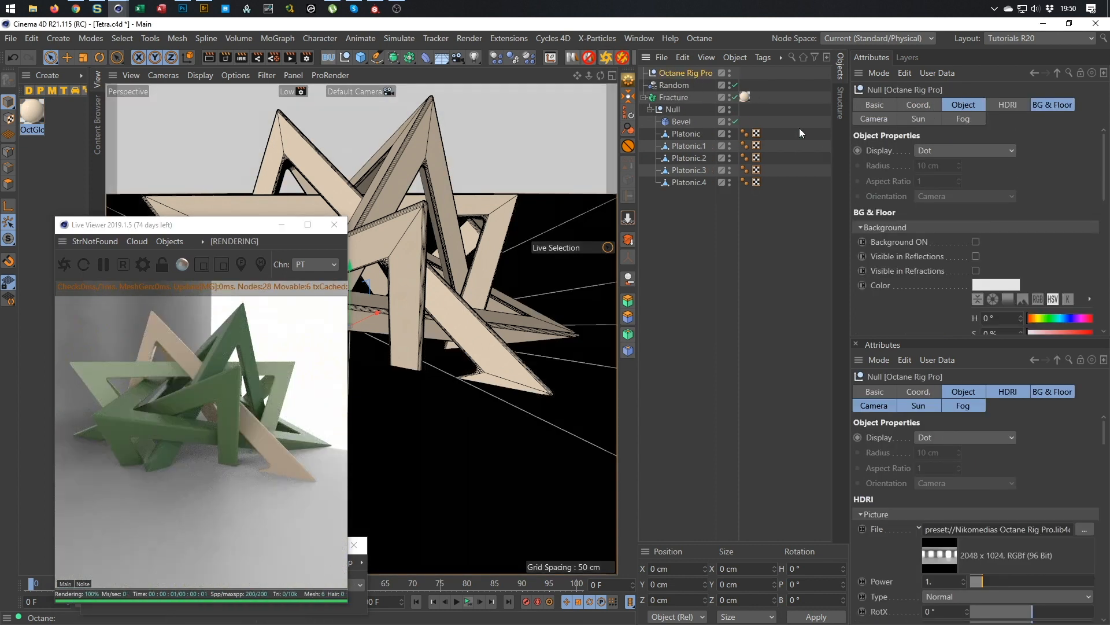
- Remove the Octane Rig Pro's floor and turn on its background with the color's V value at 10%
click(1030, 108)
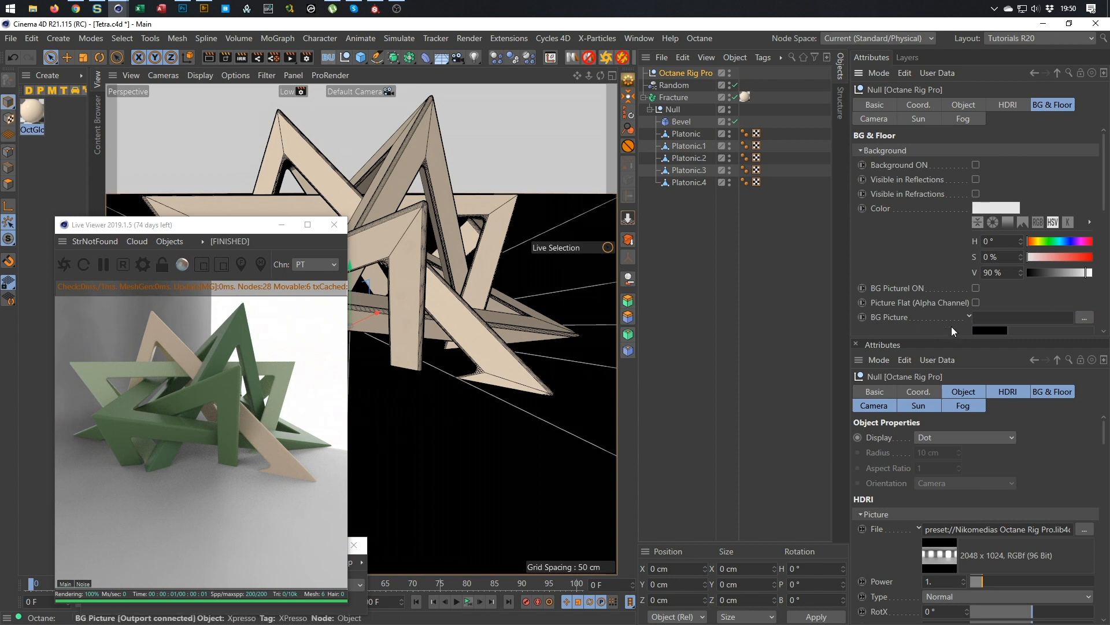
drag(926, 336, 925, 431)
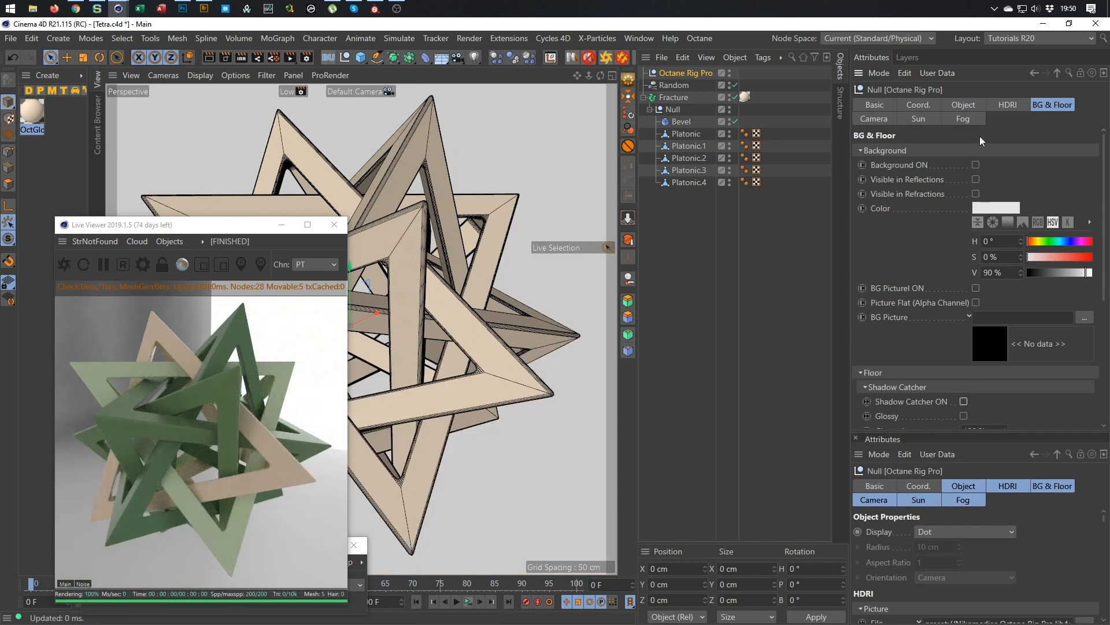
click(976, 165)
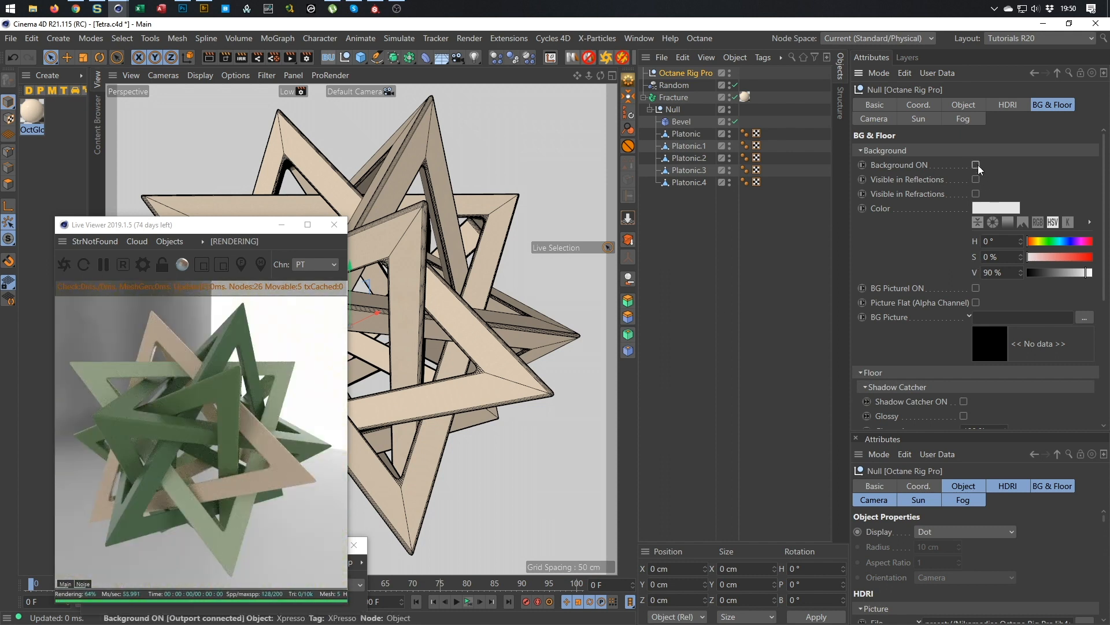
click(1035, 273)
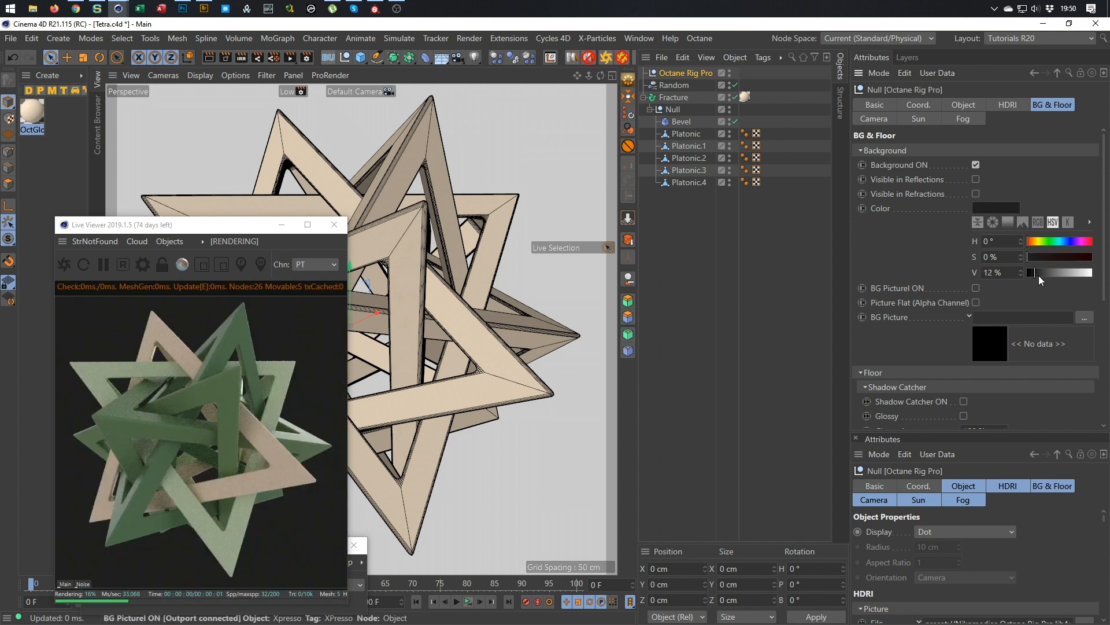
click(1033, 273)
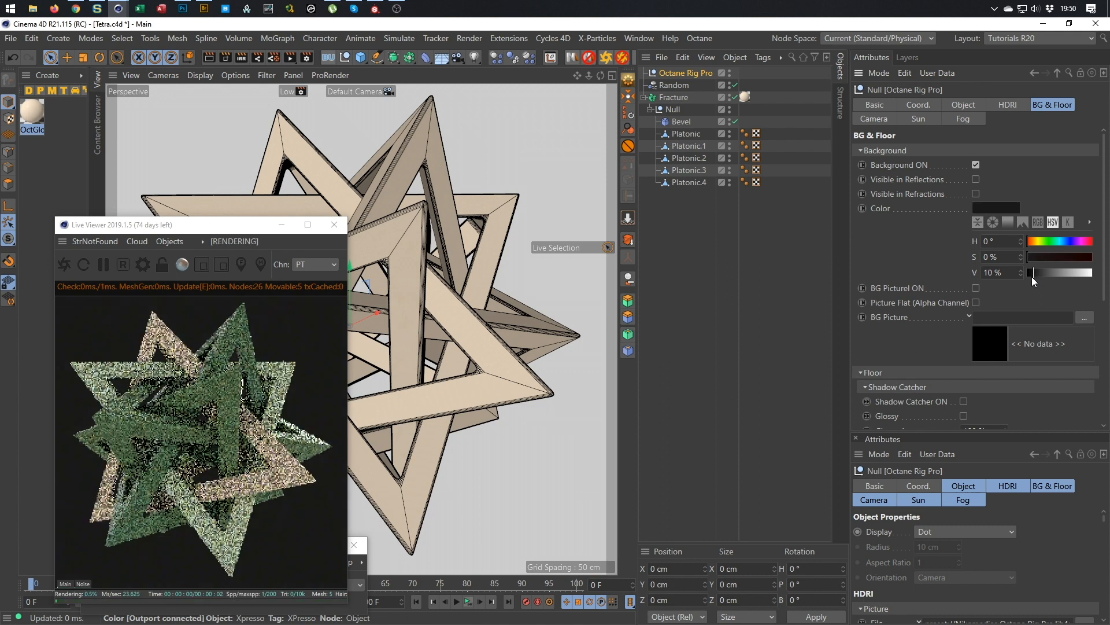
- Reopen the Octane Node Editor, lower the FloatTexture roughness value of OctGlossy1 to about 0.03, and close the editor
drag(254, 230, 601, 228)
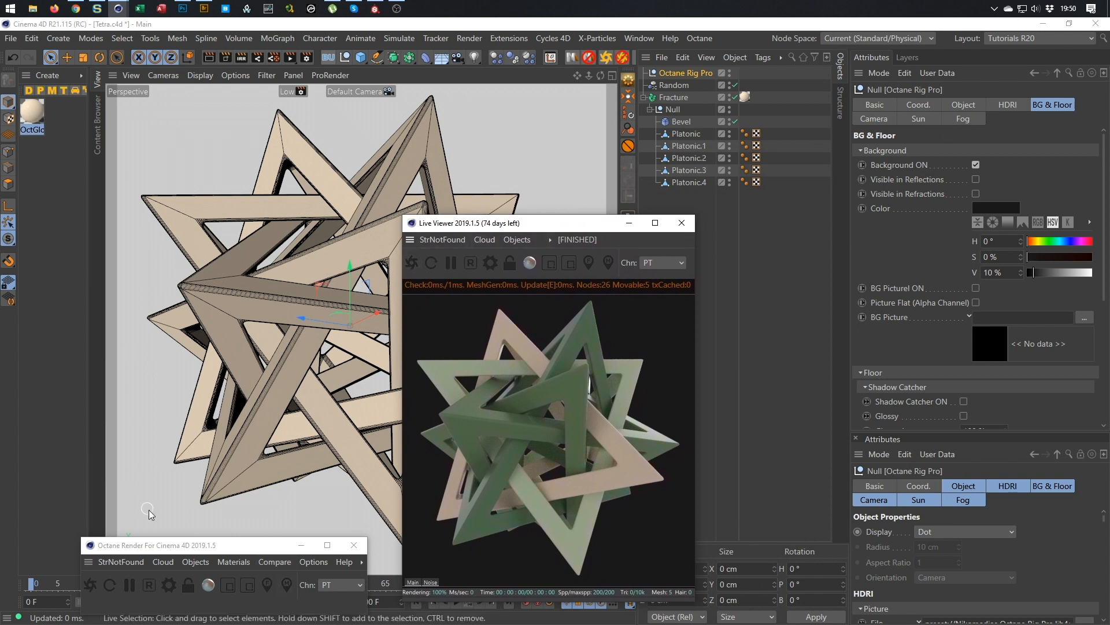
click(233, 562)
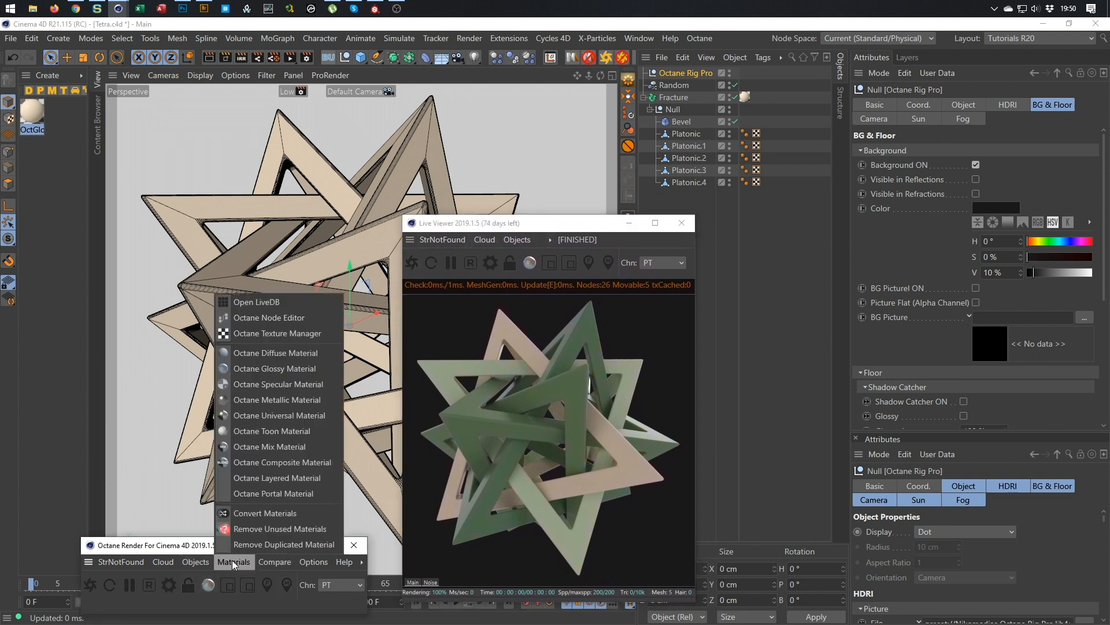
click(257, 317)
mouse_move(518, 225)
mouse_down()
mouse_move(788, 196)
mouse_move(868, 239)
mouse_up()
drag(513, 268, 516, 134)
click(231, 338)
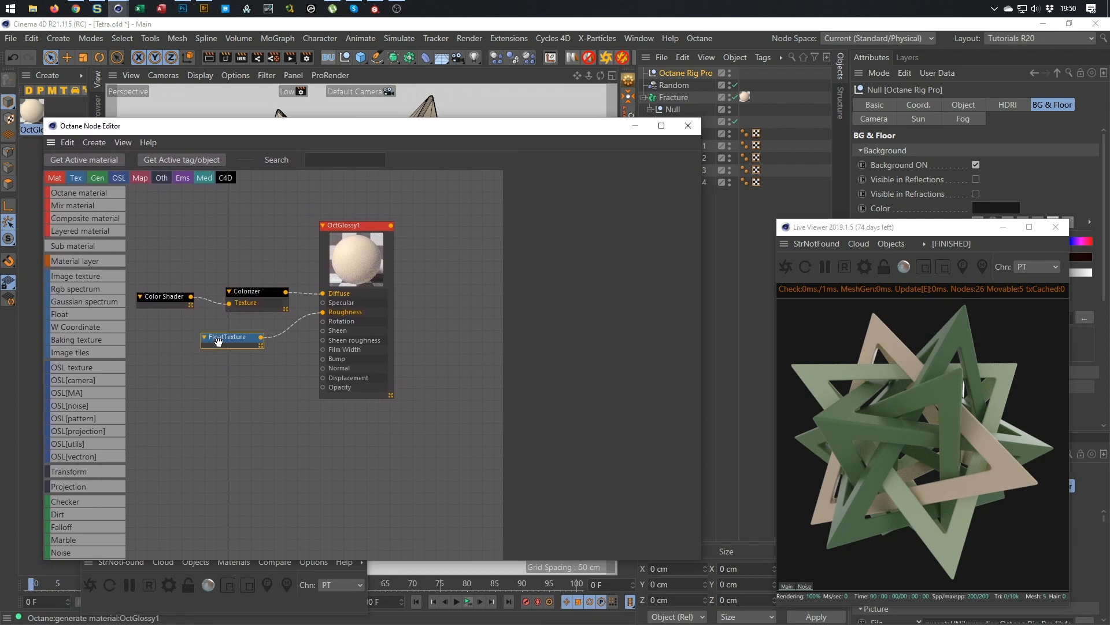
click(589, 211)
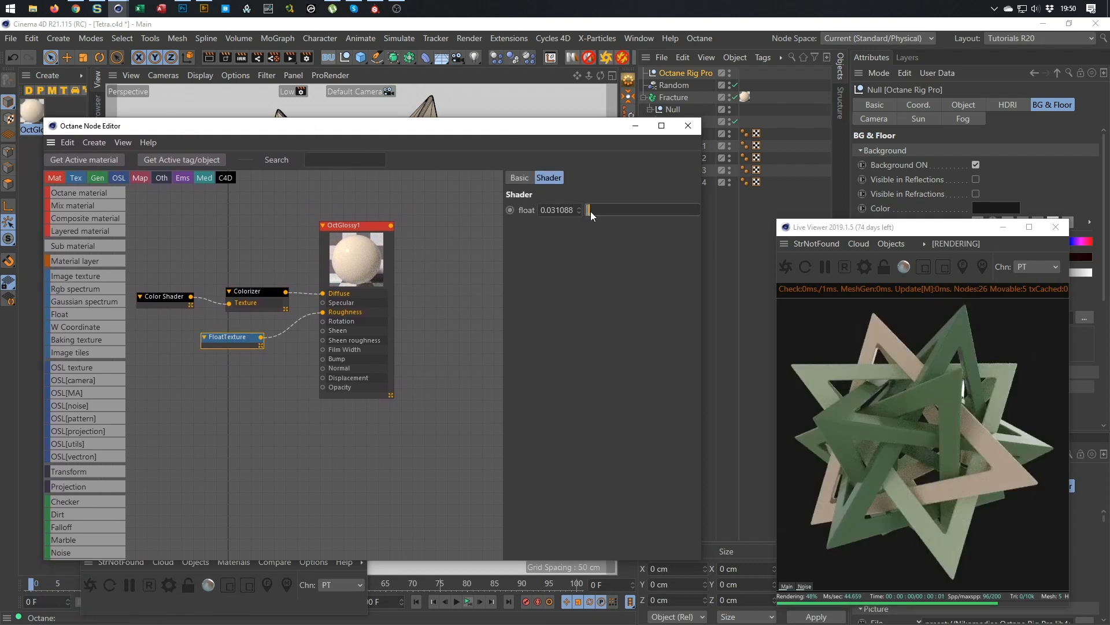
drag(591, 210, 592, 211)
click(696, 128)
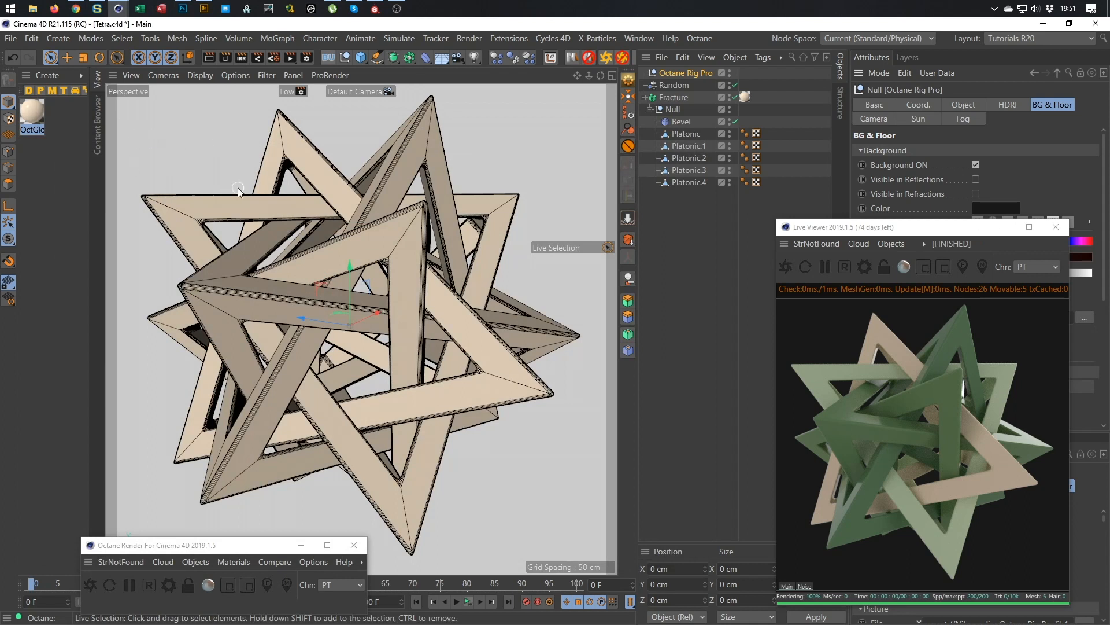
- Browse the Indoor HDRI presets in the Content Browser and select NatureLab_Bones8k_Ref.hdr
key(shift+F8)
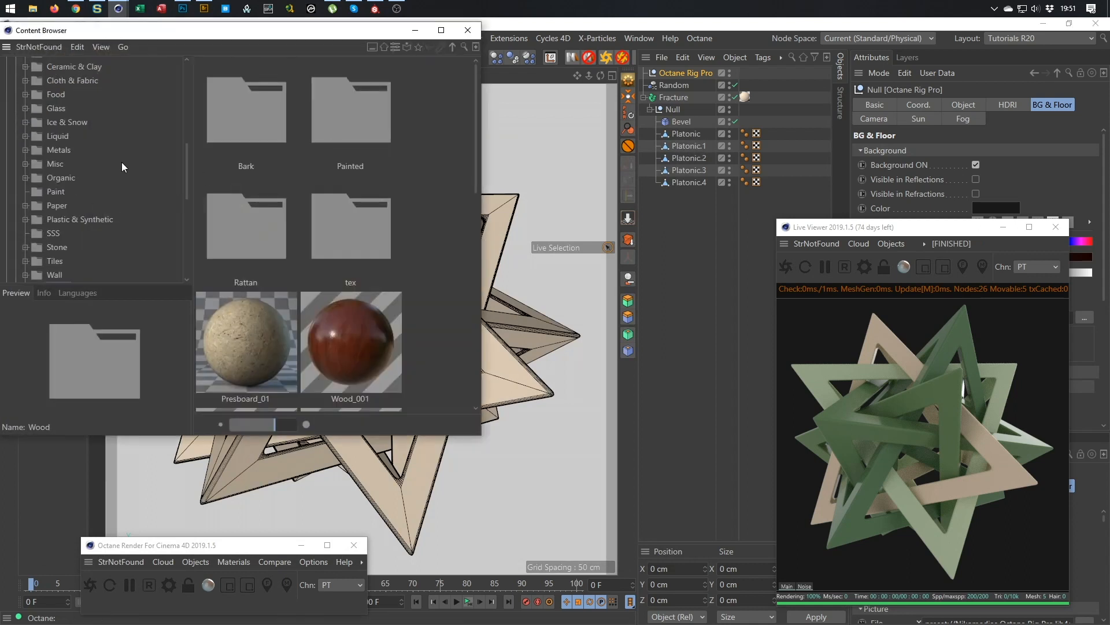
scroll(99, 115, up, 10)
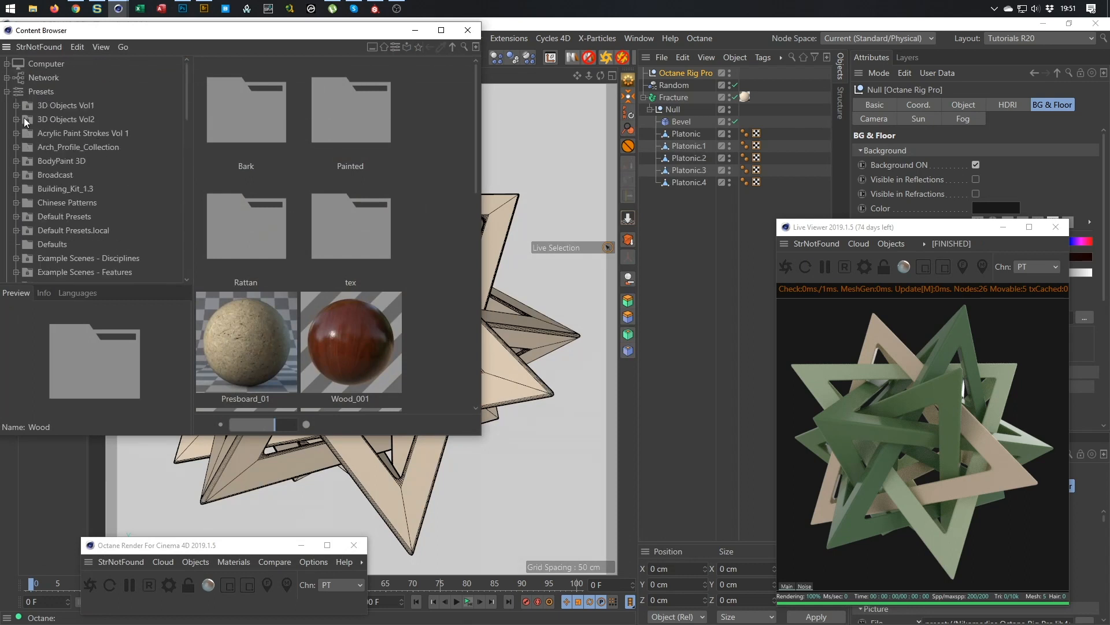
scroll(28, 174, down, 5)
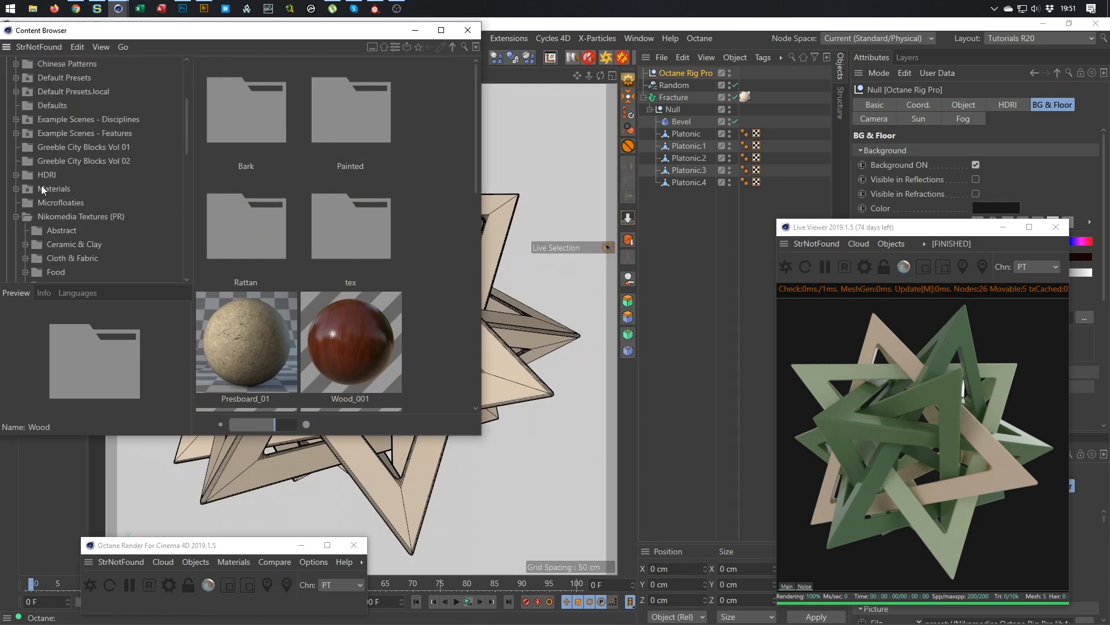
click(16, 174)
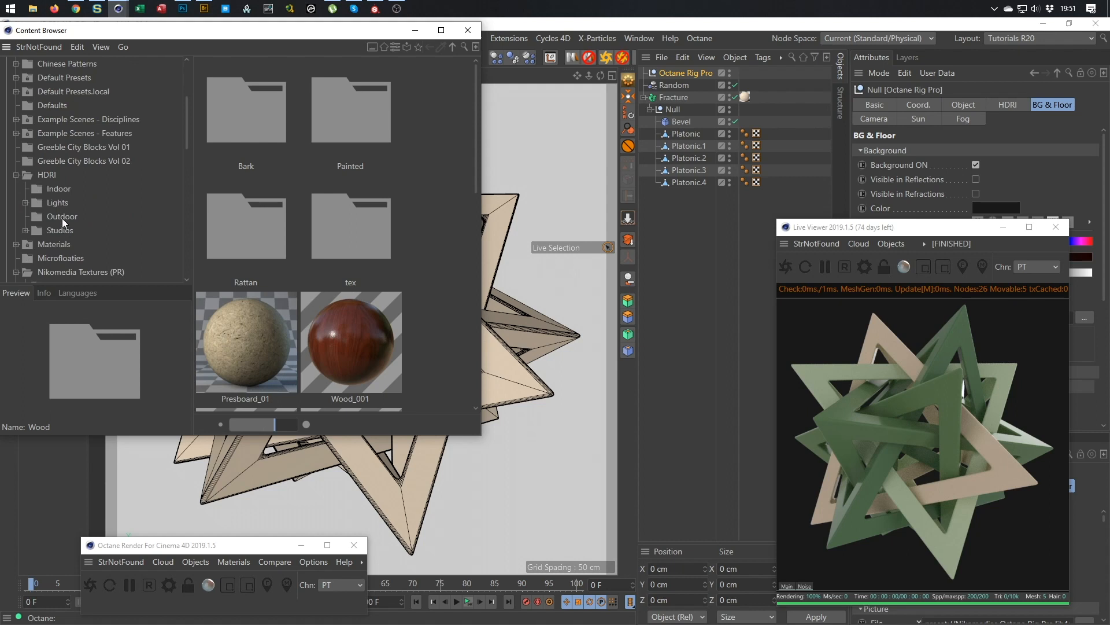
click(59, 189)
scroll(344, 222, down, 6)
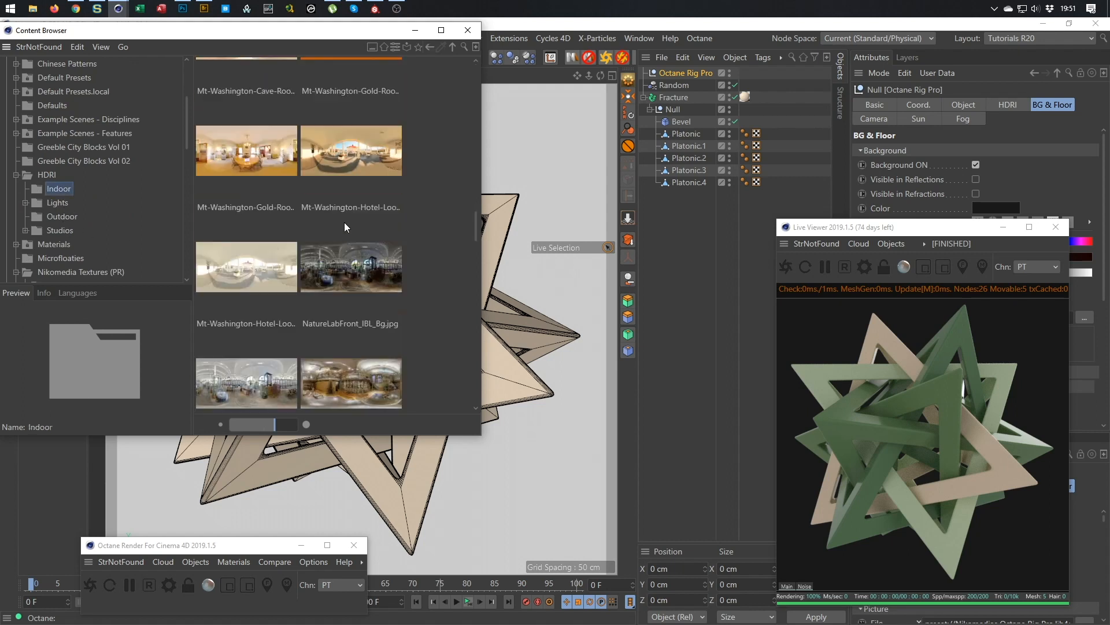
scroll(344, 225, down, 8)
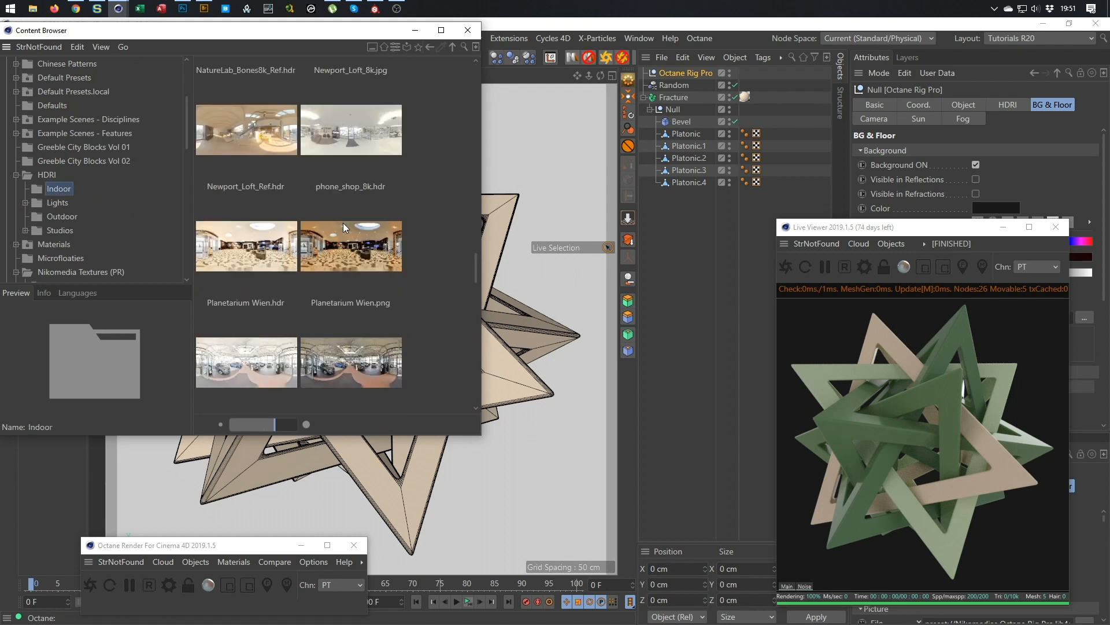
scroll(344, 226, down, 9)
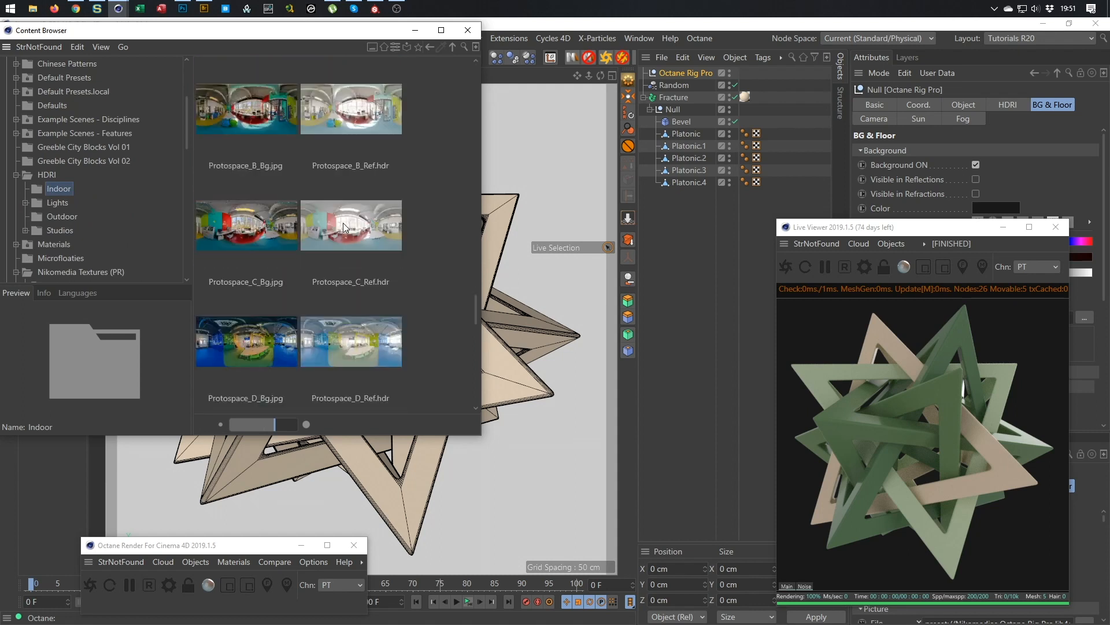
scroll(344, 227, down, 4)
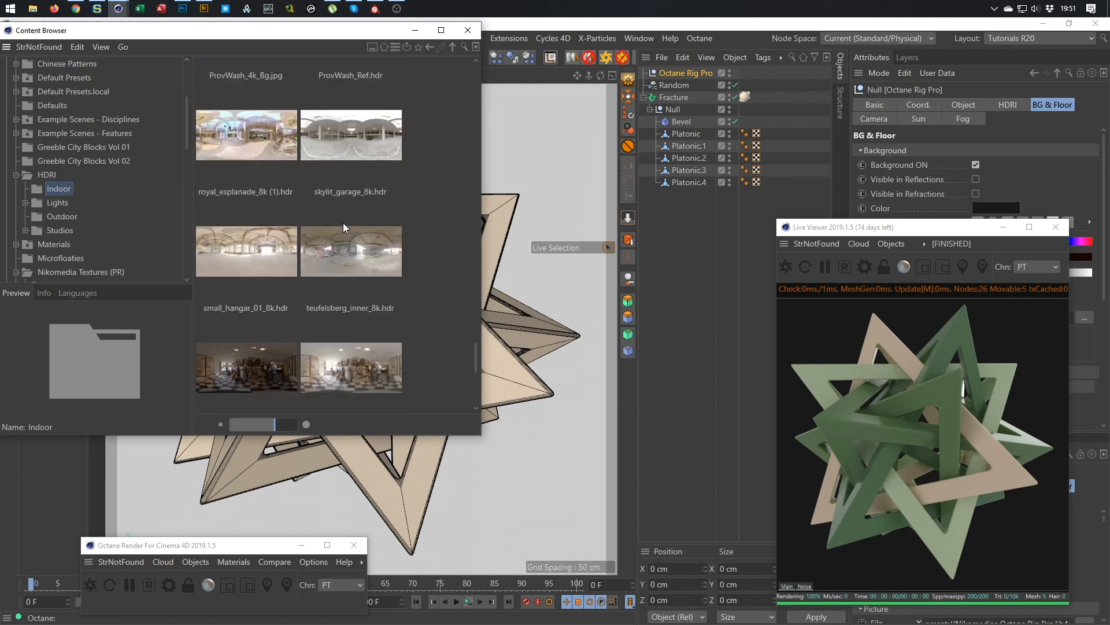
scroll(344, 227, up, 1)
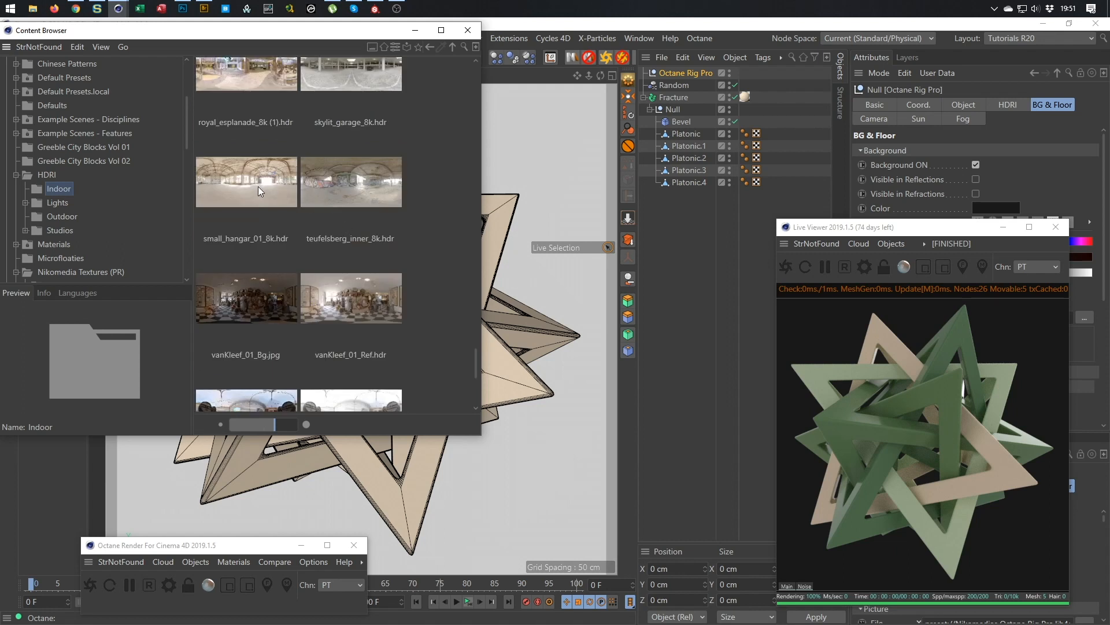
scroll(258, 187, up, 8)
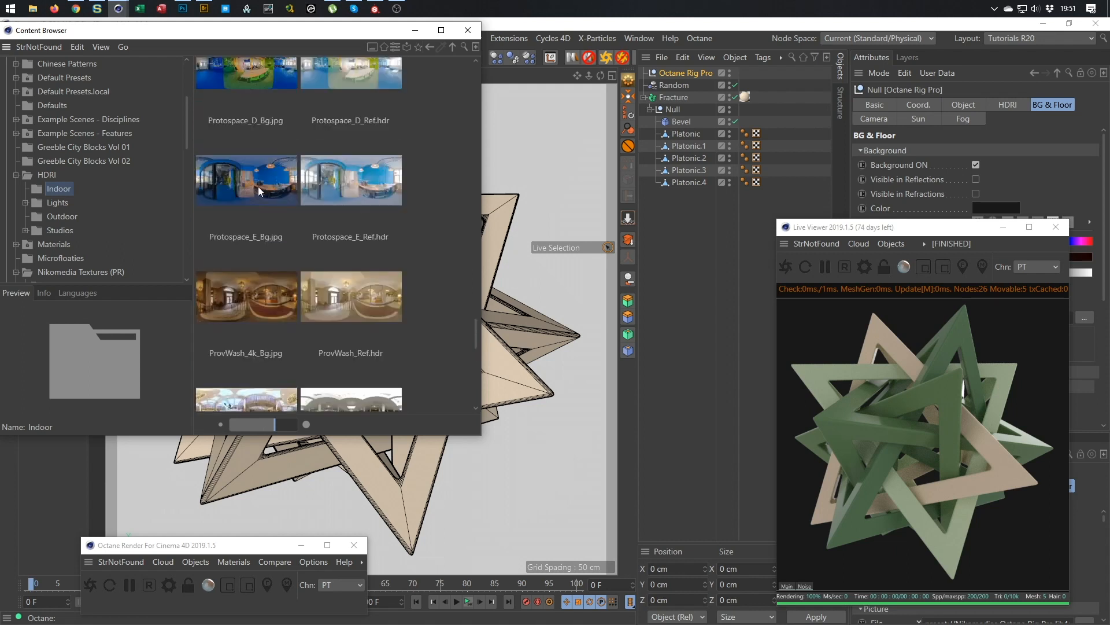
scroll(258, 186, up, 7)
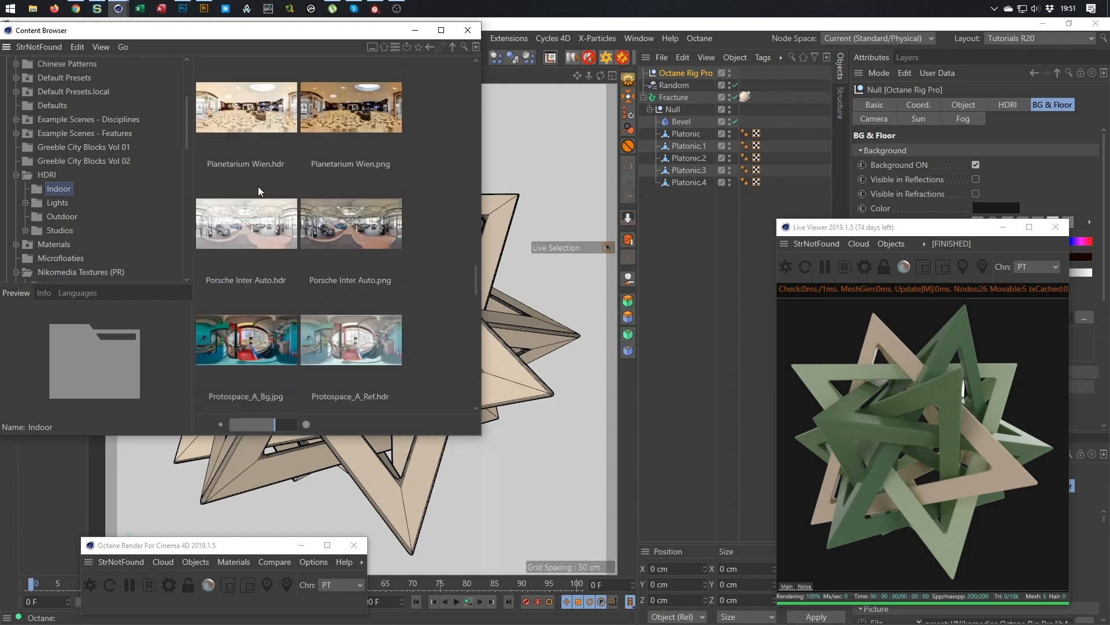
scroll(258, 186, up, 2)
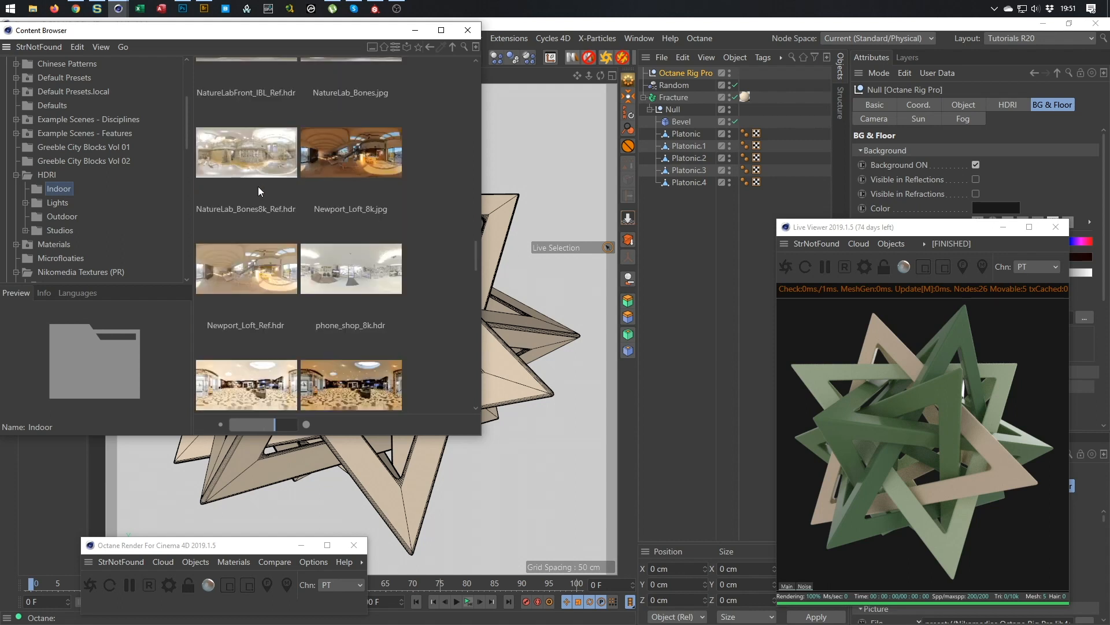
click(257, 220)
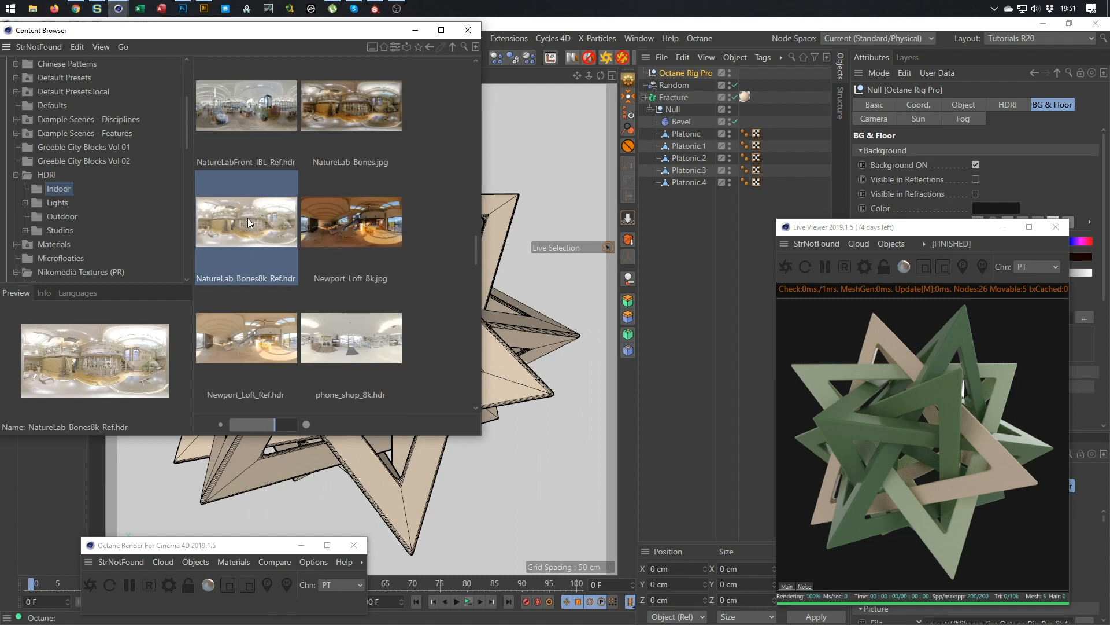
- Load NatureLab_Bones8k_Ref.hdr as the HDRI picture file of the Octane Rig Pro
click(1011, 105)
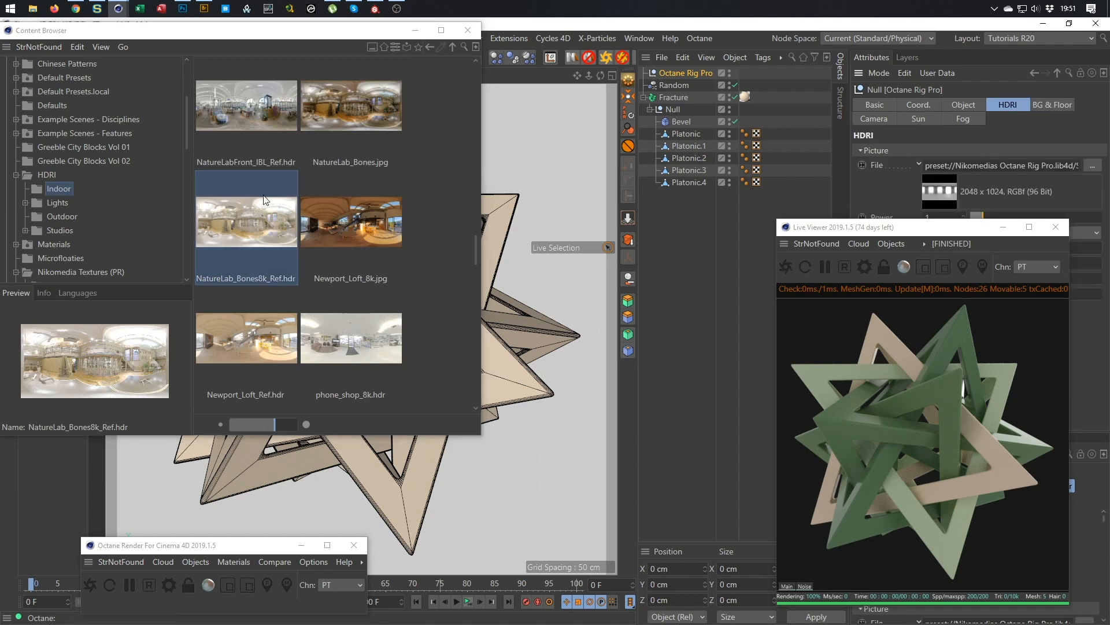
drag(265, 199, 739, 220)
drag(1003, 169, 1005, 166)
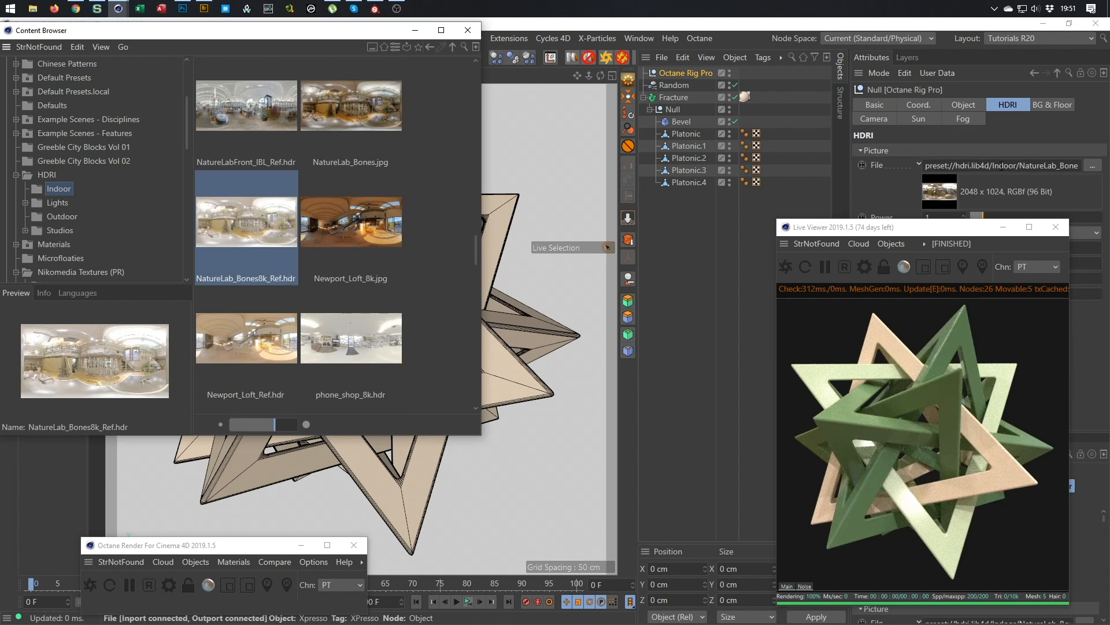
- Set the rig's HDRI RotX to 157° and close the Content Browser, keeping the Live Viewer beside the viewport
drag(933, 226, 665, 153)
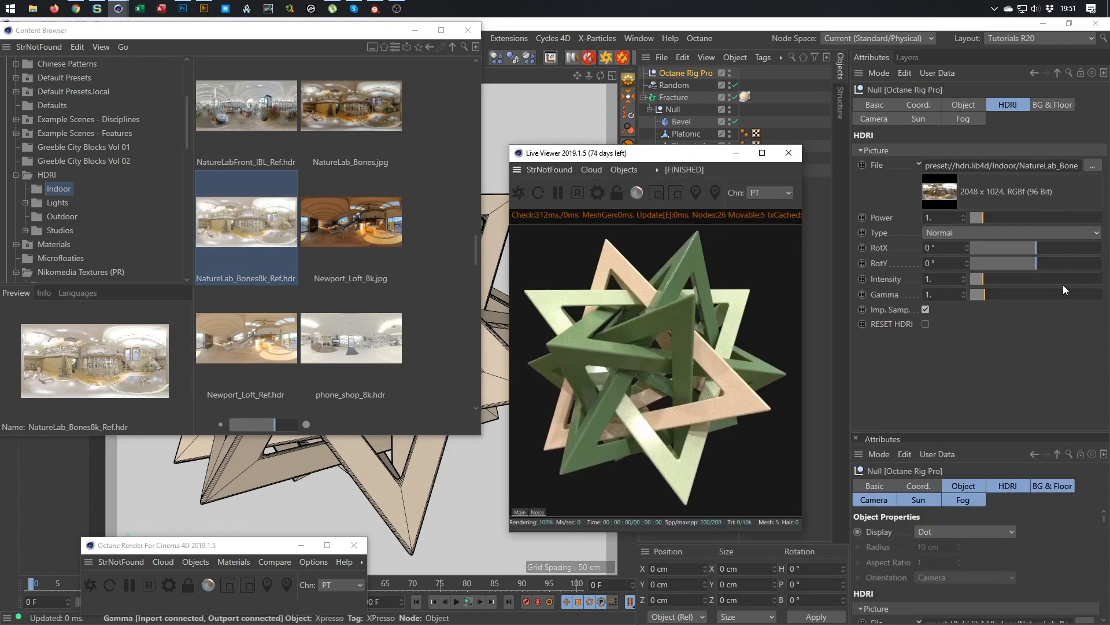
drag(1040, 246, 1095, 257)
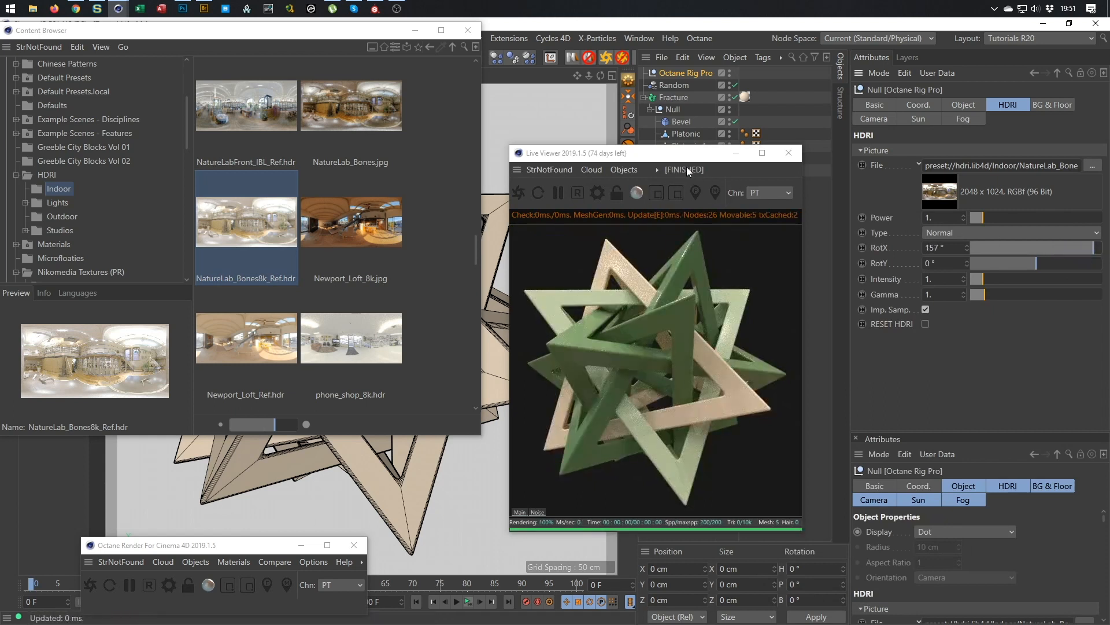
drag(686, 157, 865, 194)
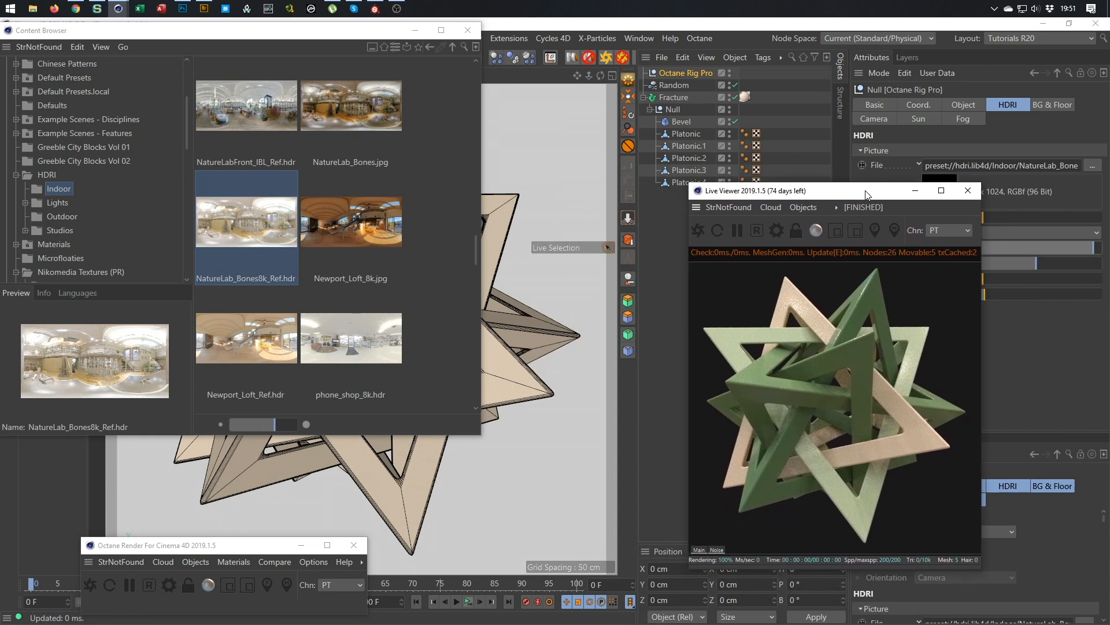
click(467, 34)
click(466, 33)
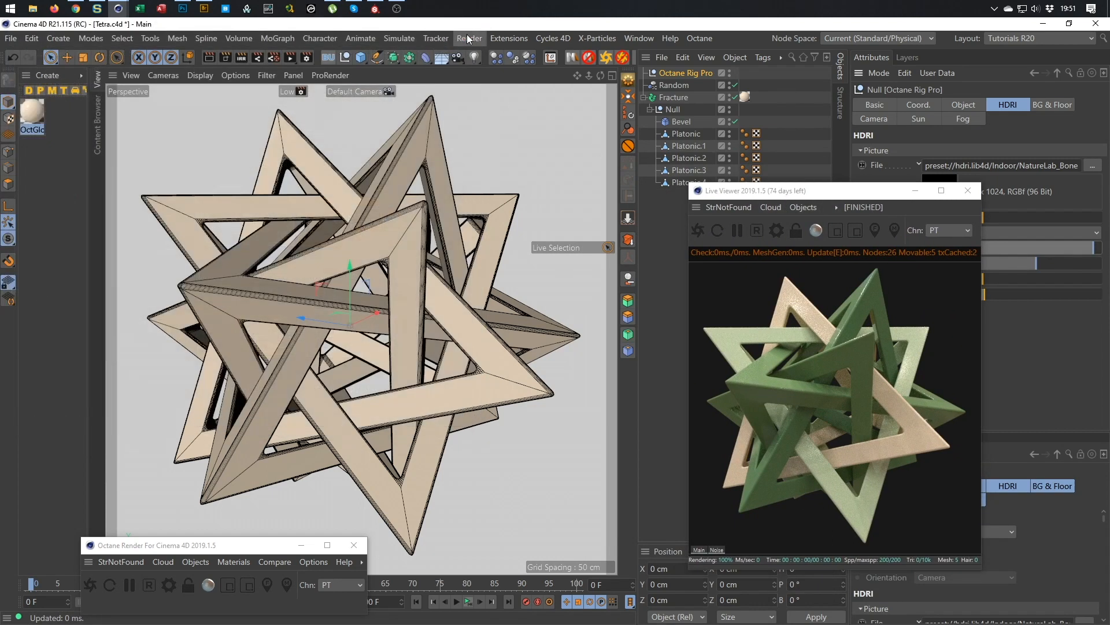
drag(869, 194, 891, 229)
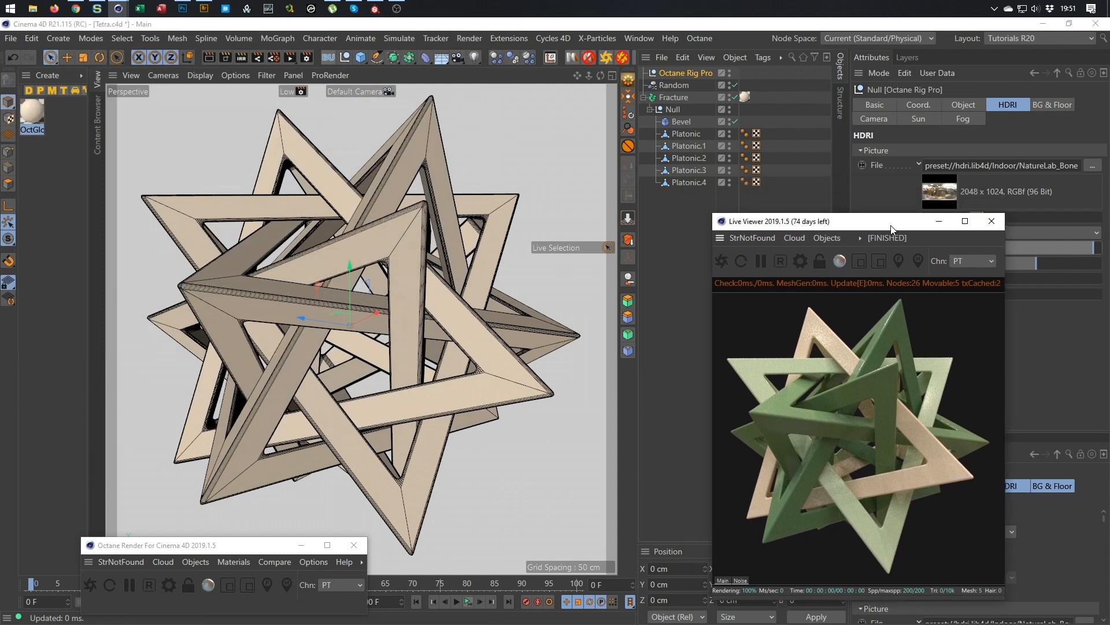
- Create an Octane Specular material, apply it to the Fracture object in place of the glossy one, and reposition the Live Viewer
click(233, 563)
click(280, 384)
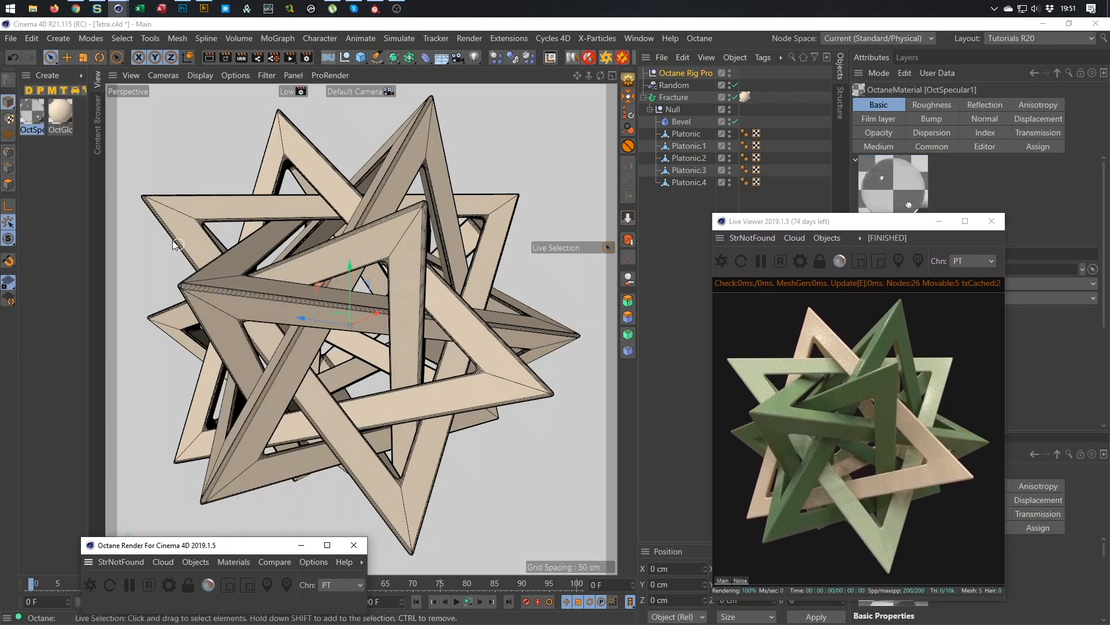
drag(25, 117, 746, 98)
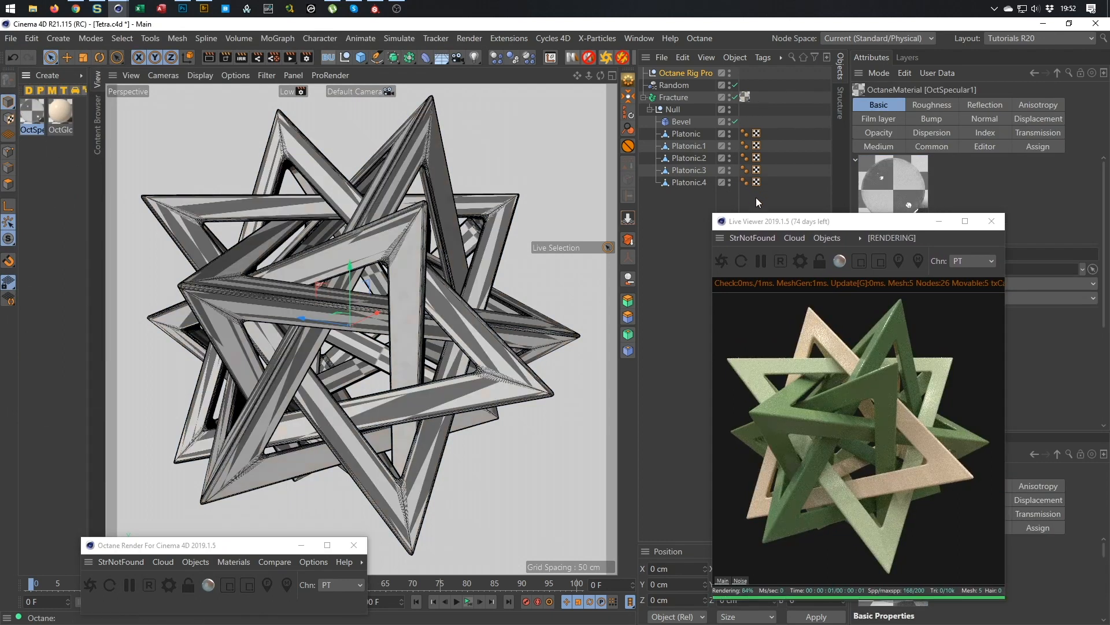
click(742, 267)
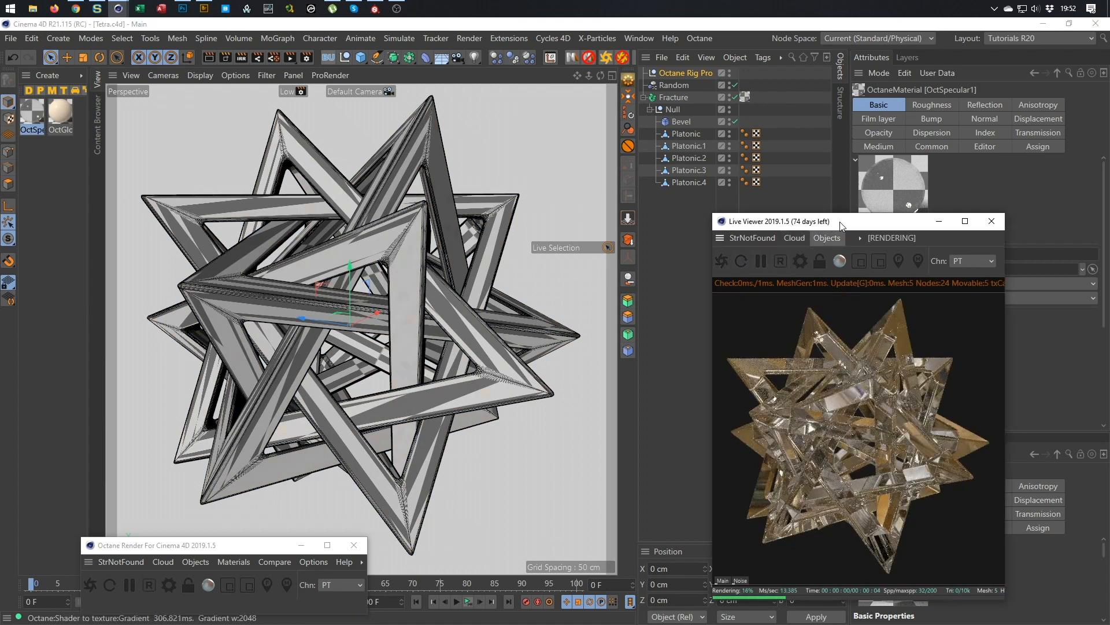
drag(840, 222, 651, 174)
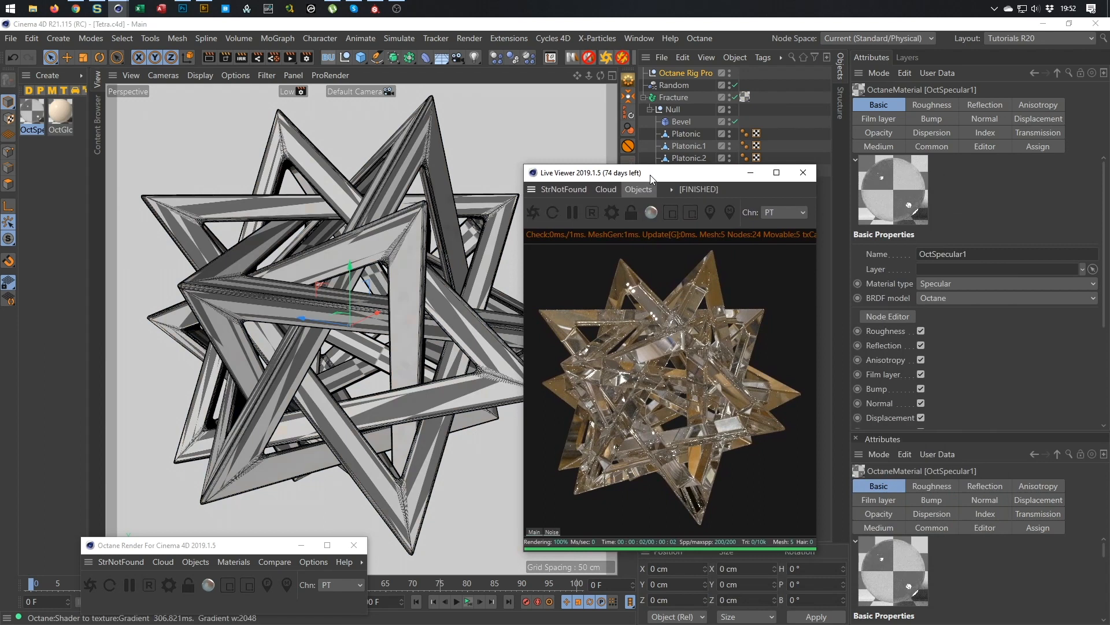
- Open OctSpecular1 in the Octane Node Editor, placing its node mid-canvas and the Live Viewer beside the editor
click(227, 562)
click(250, 319)
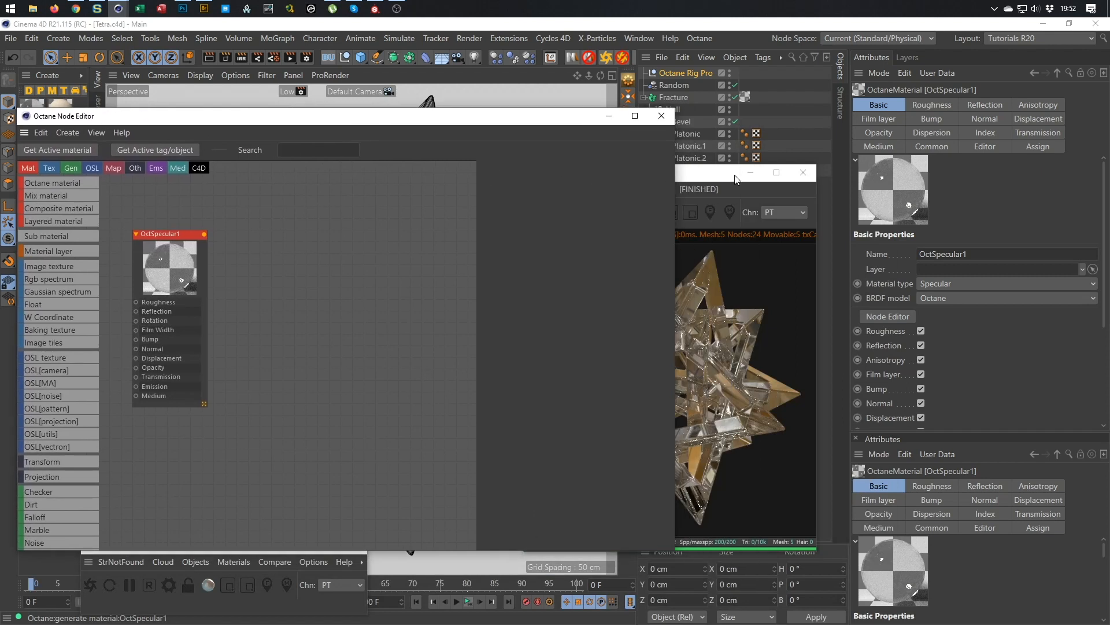
drag(736, 179, 916, 210)
drag(169, 266, 396, 238)
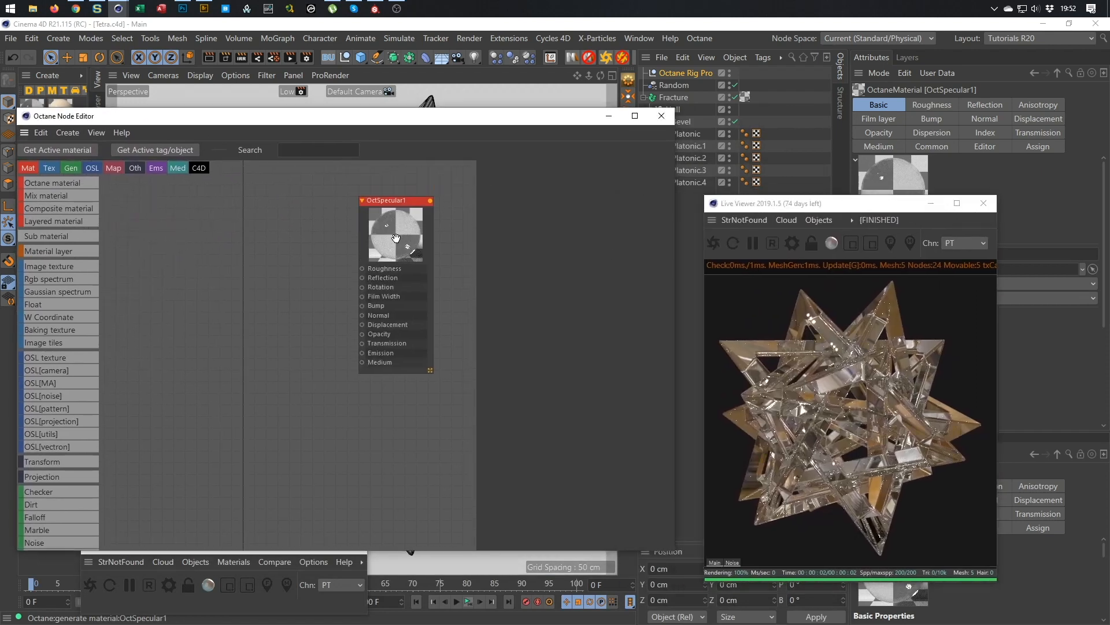
drag(402, 200, 337, 247)
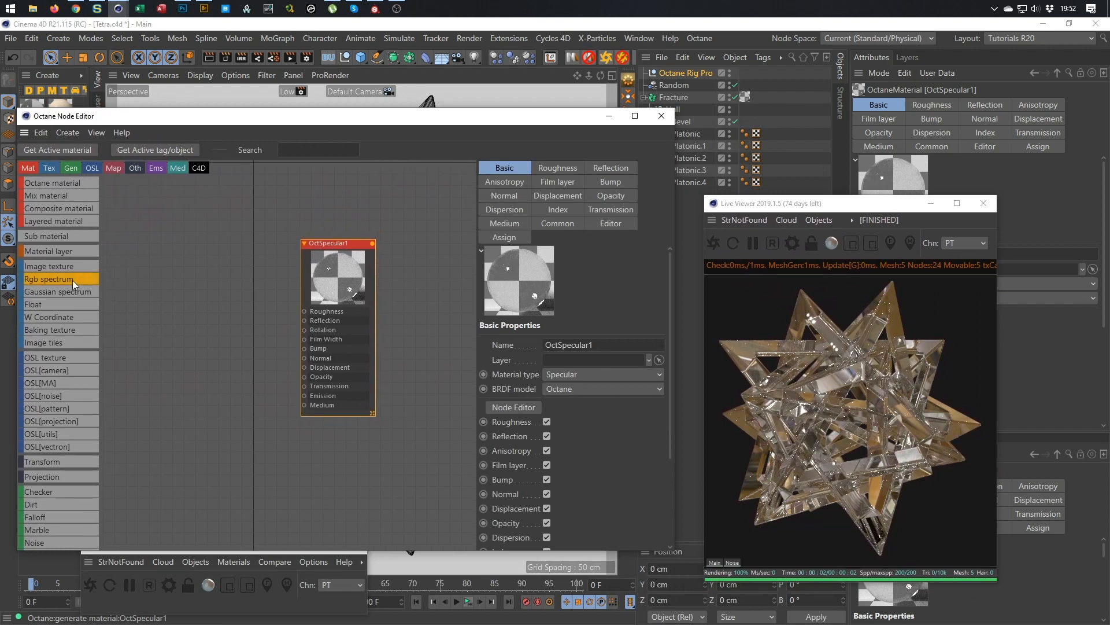
- Connect a Float texture to the Roughness input of OctSpecular1 and set its value to about 0.083
drag(55, 308, 304, 312)
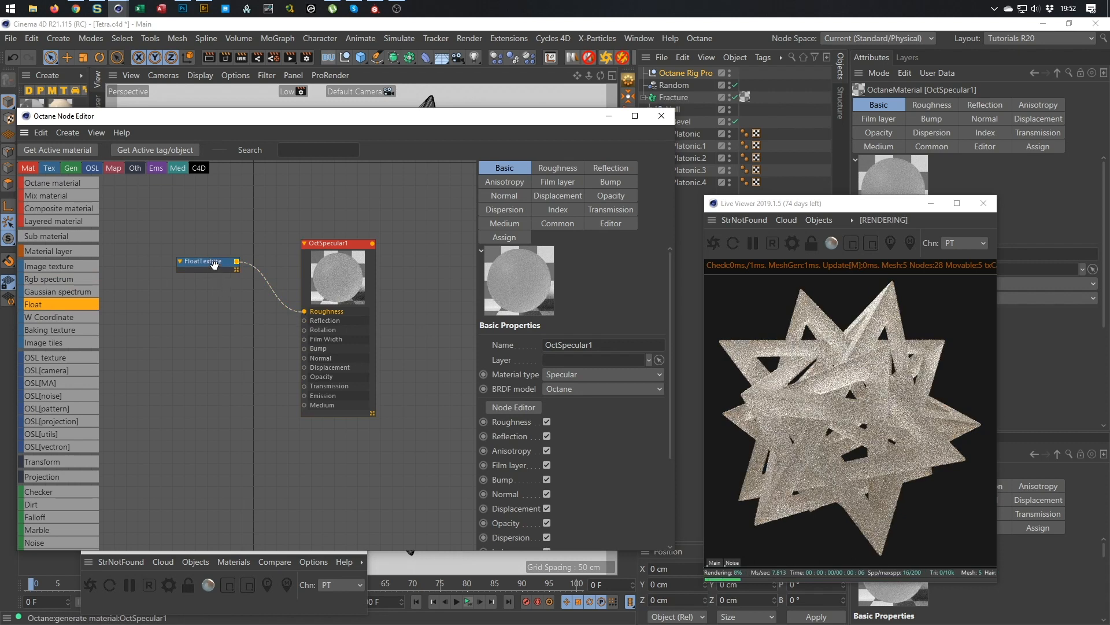
drag(214, 264, 245, 301)
mouse_move(567, 200)
mouse_down()
mouse_move(567, 213)
mouse_move(570, 203)
mouse_up()
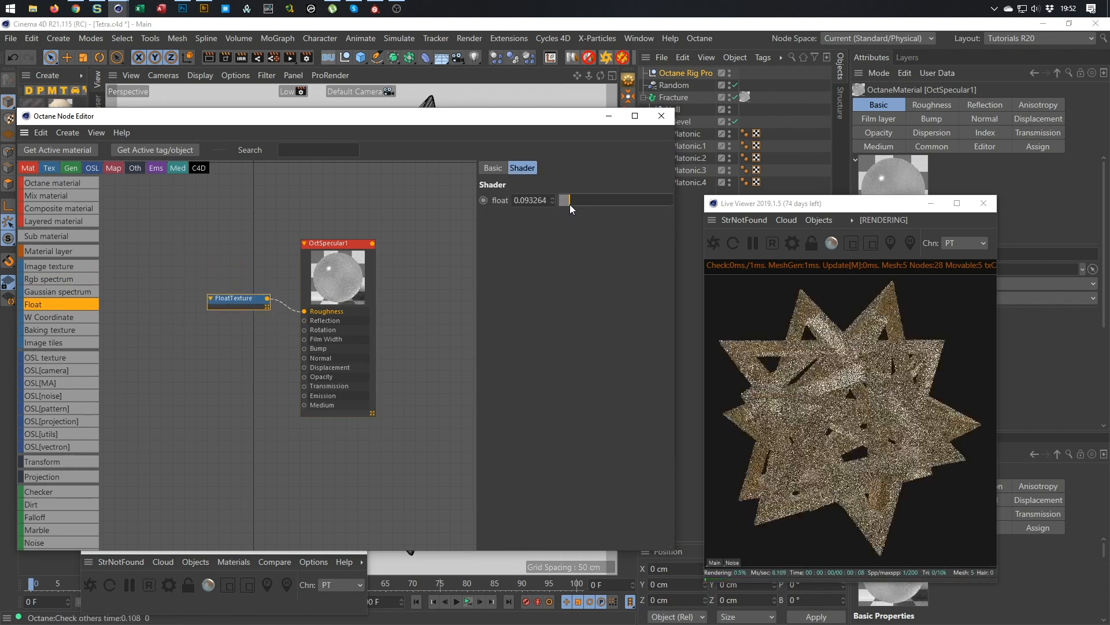
click(567, 201)
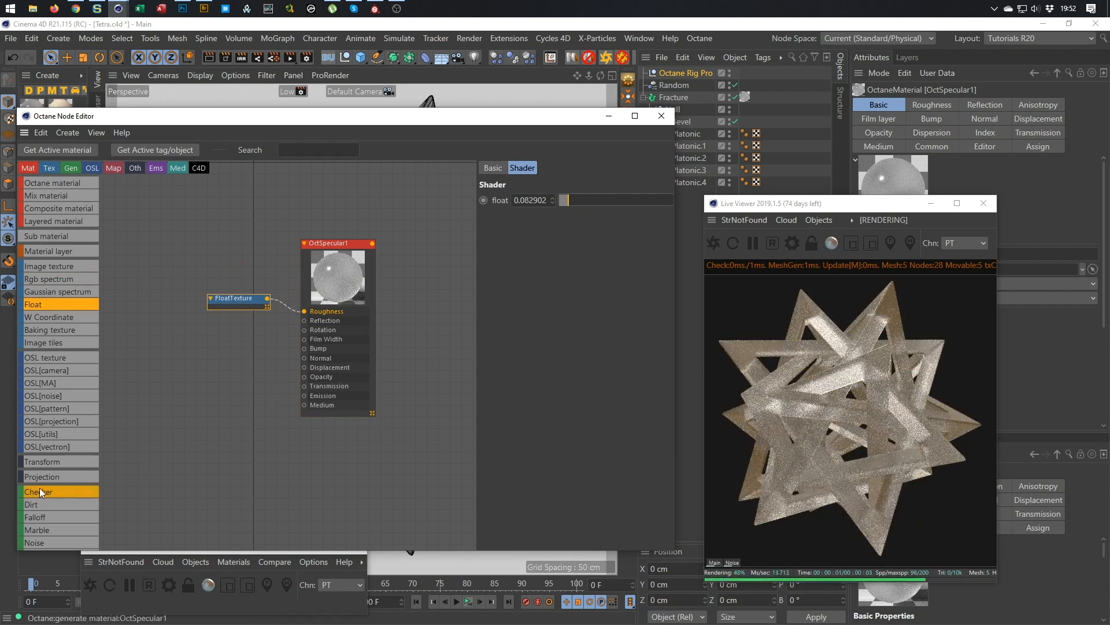
- Add a Scattering medium node, connect it to the Medium input of OctSpecular1, and place it beside the material node
scroll(37, 476, down, 5)
scroll(57, 477, down, 5)
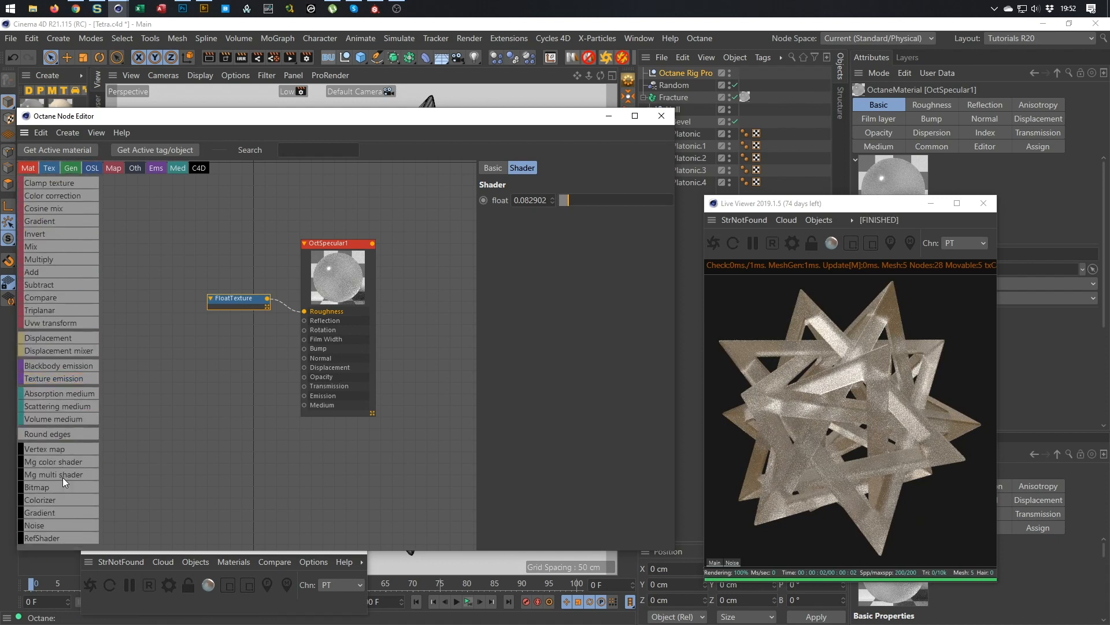
drag(81, 404, 305, 405)
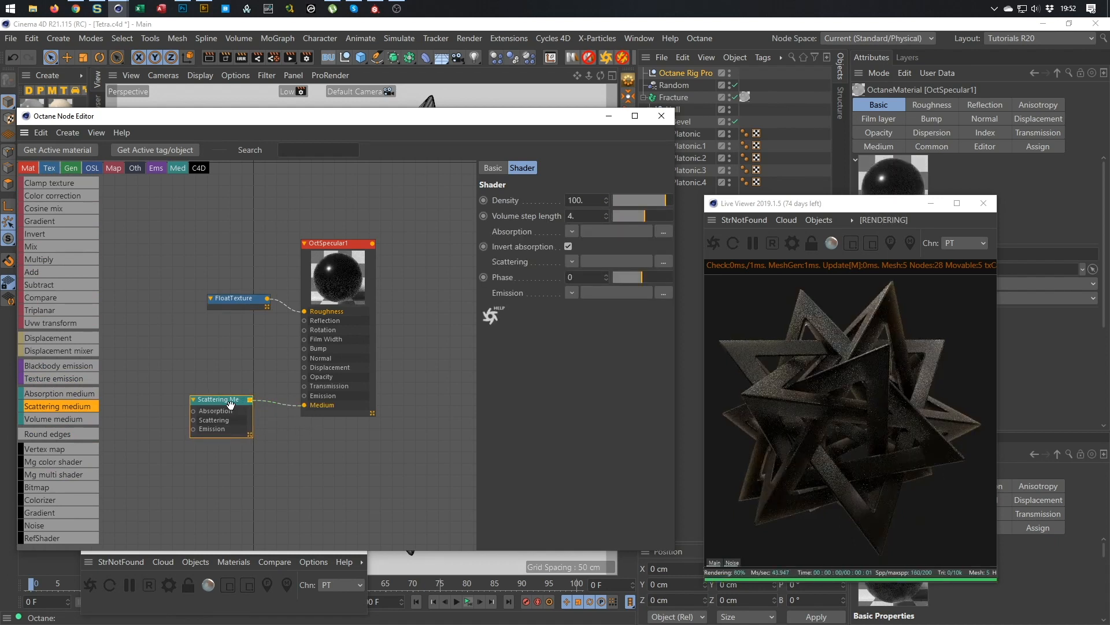
drag(214, 397, 230, 406)
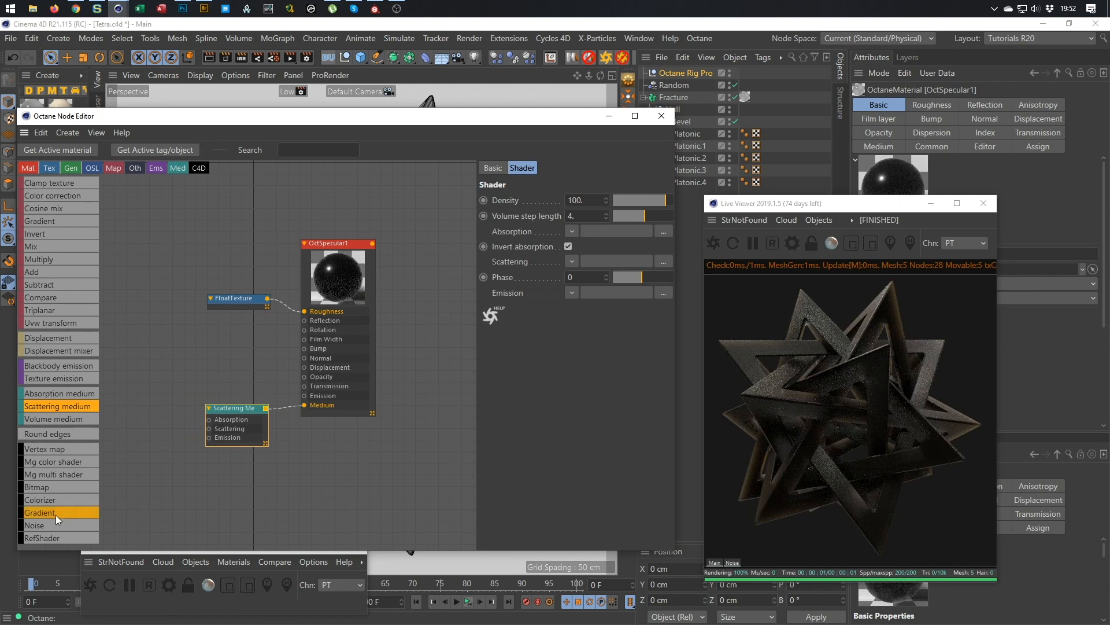
- Connect an Mg color shader to the Scattering medium's Absorption input and move it away to leave space between the two nodes
drag(121, 421, 127, 412)
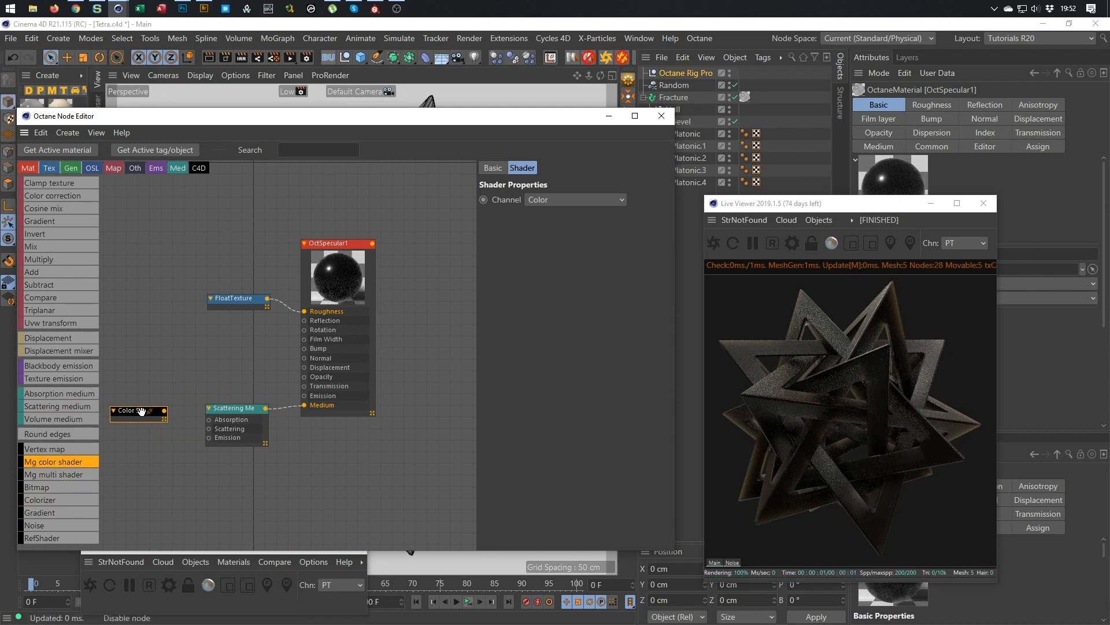
drag(164, 410, 209, 421)
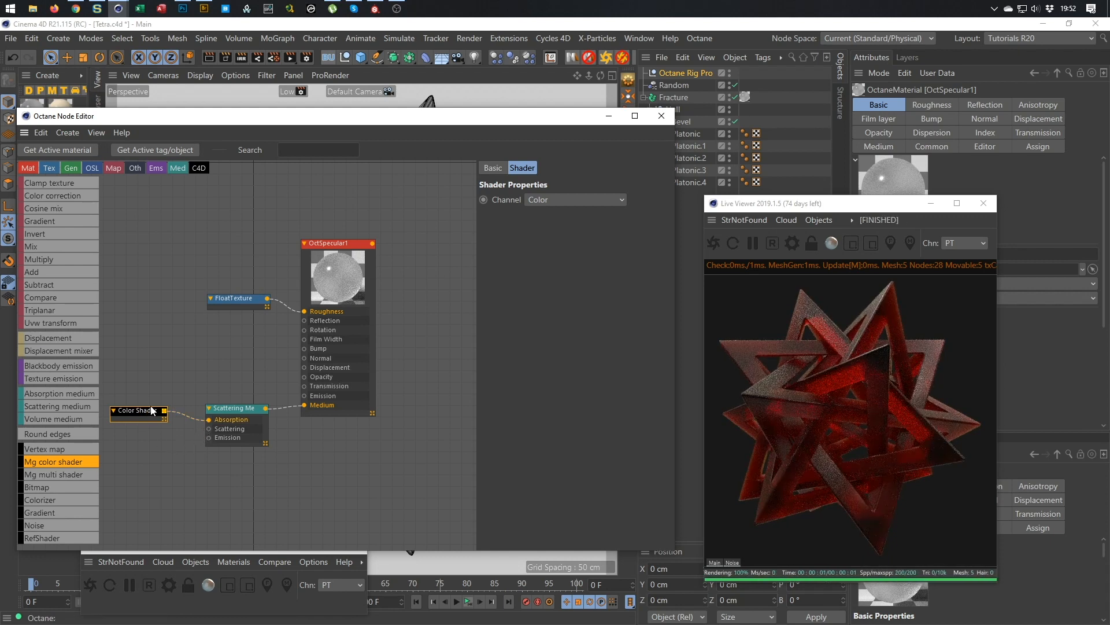
drag(139, 413, 122, 411)
middle_drag(340, 339, 419, 322)
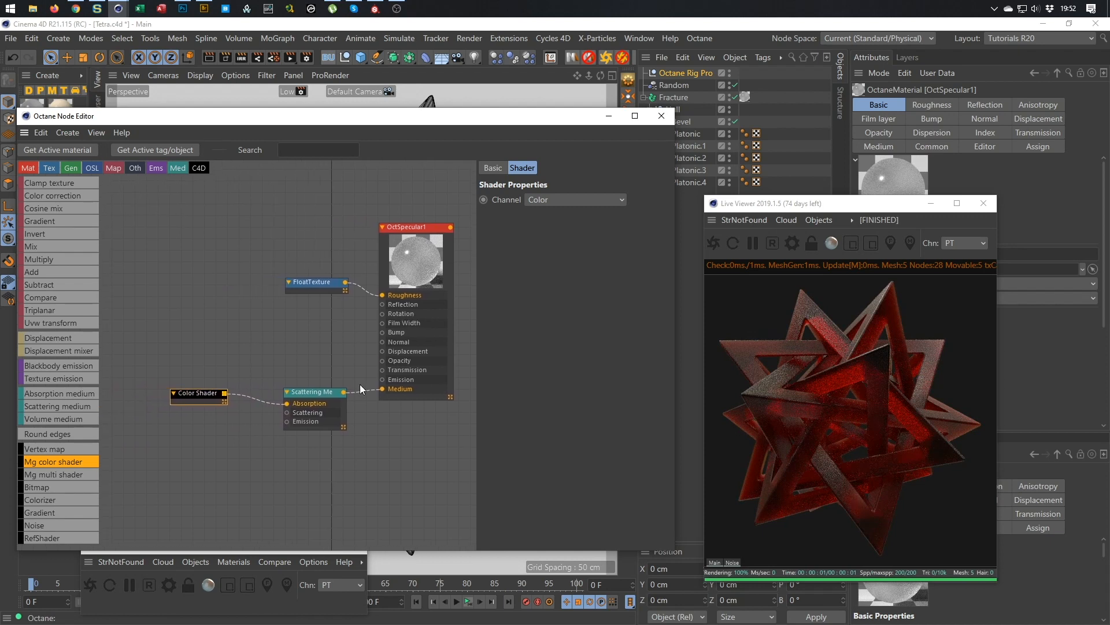
drag(200, 400, 138, 393)
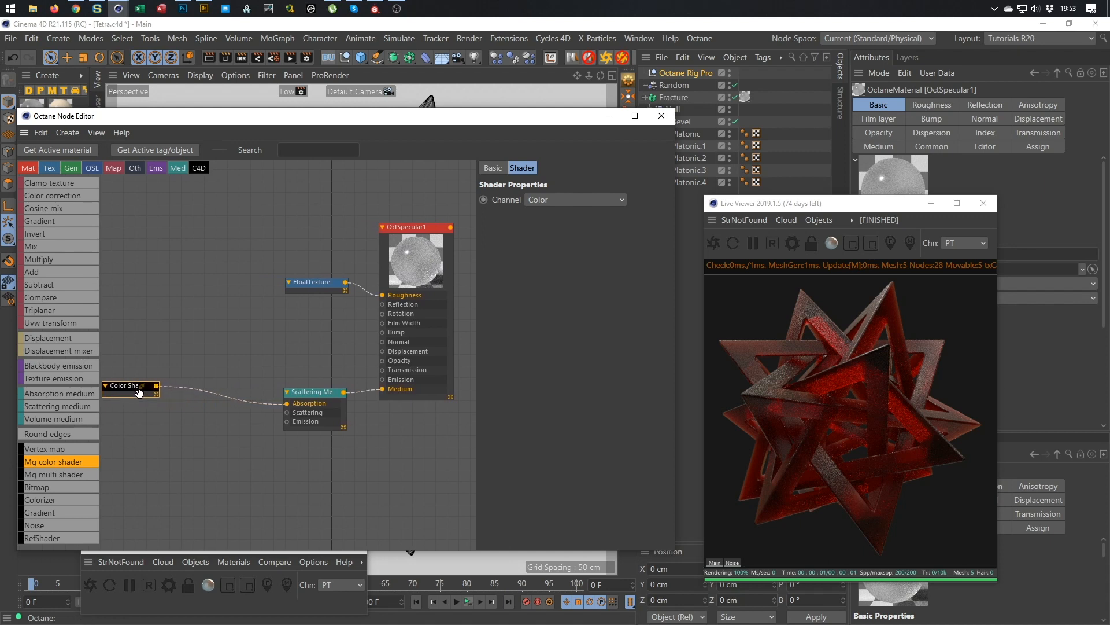
middle_drag(161, 394, 188, 375)
- Put a Colorizer on the Scattering medium's Absorption input in place of the Color Shader, and move the disconnected shader aside
drag(68, 499, 75, 499)
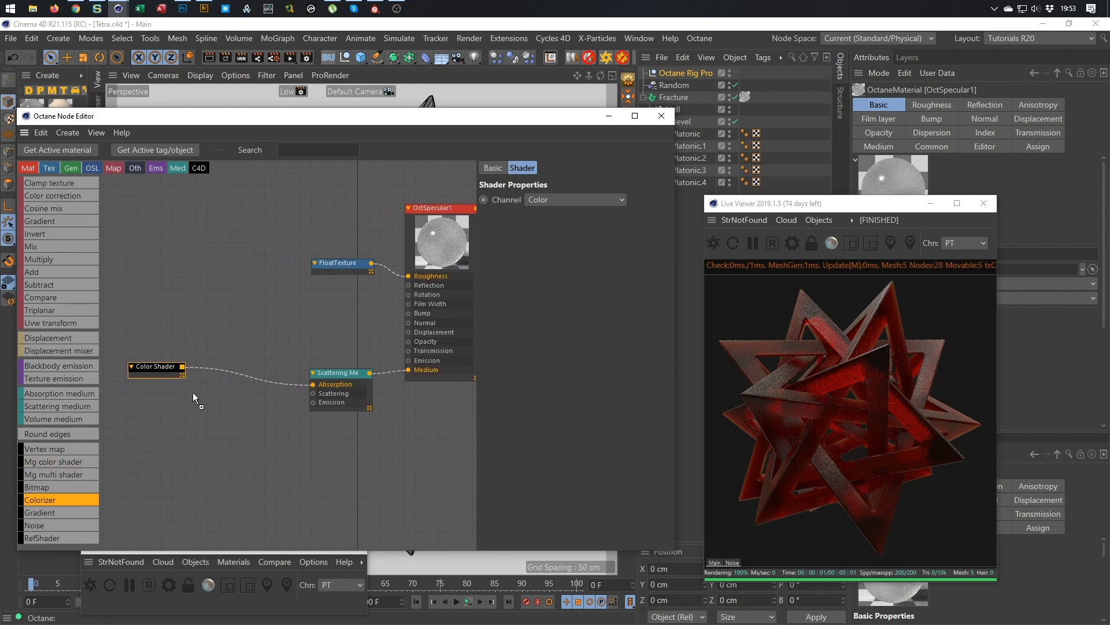
drag(230, 372, 230, 372)
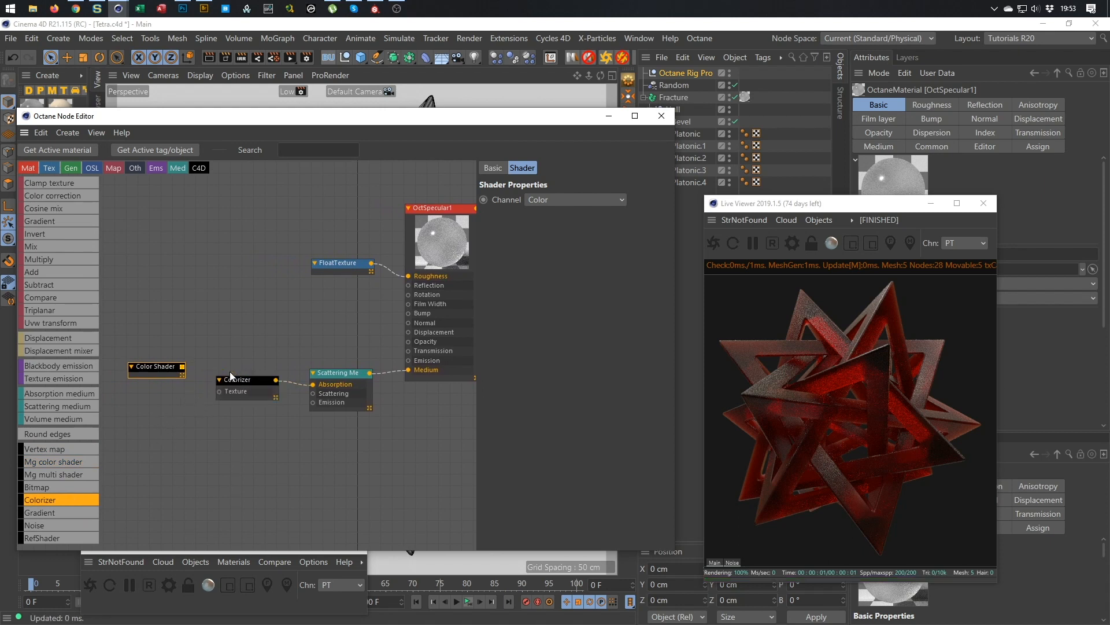
drag(158, 368, 138, 442)
click(274, 386)
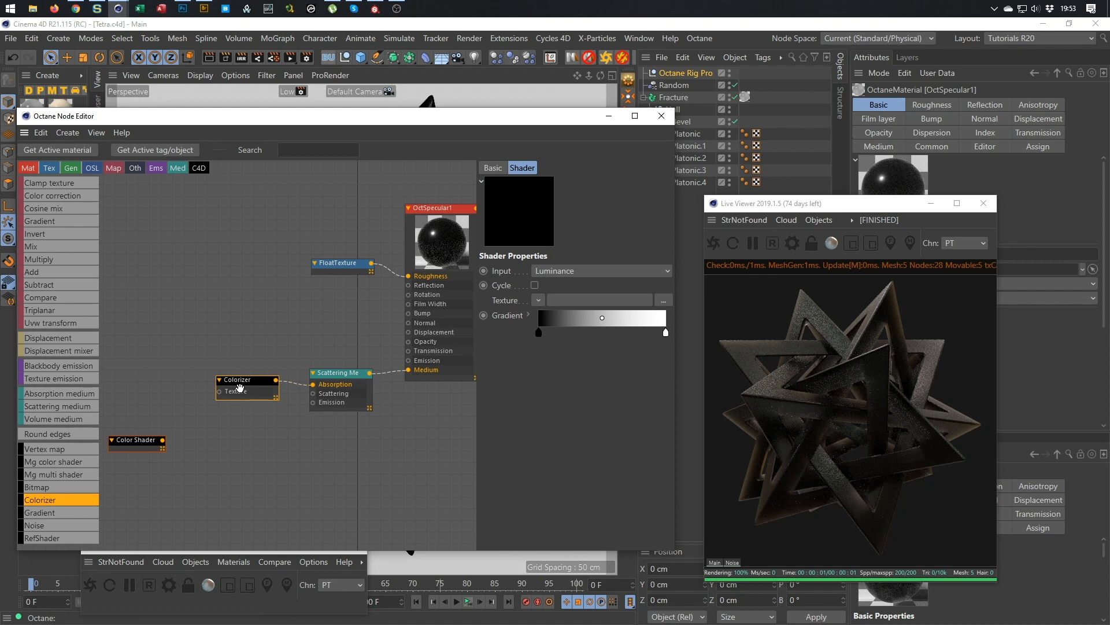
- Load a MoGraph Color Shader as the Colorizer's texture and place its node beside the Colorizer
click(541, 299)
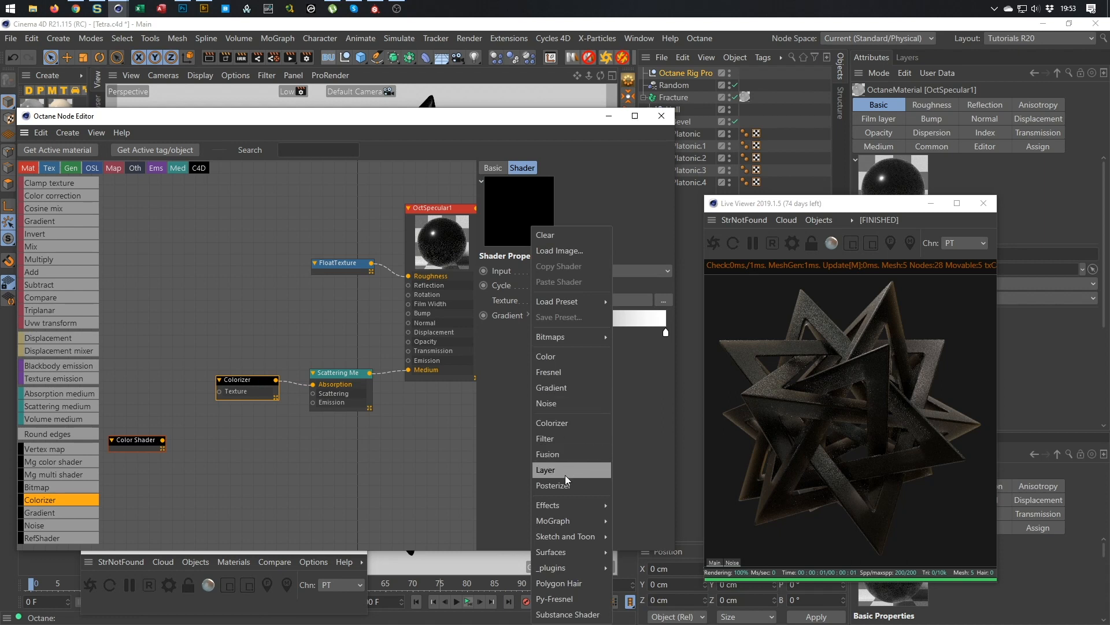
mouse_move(560, 518)
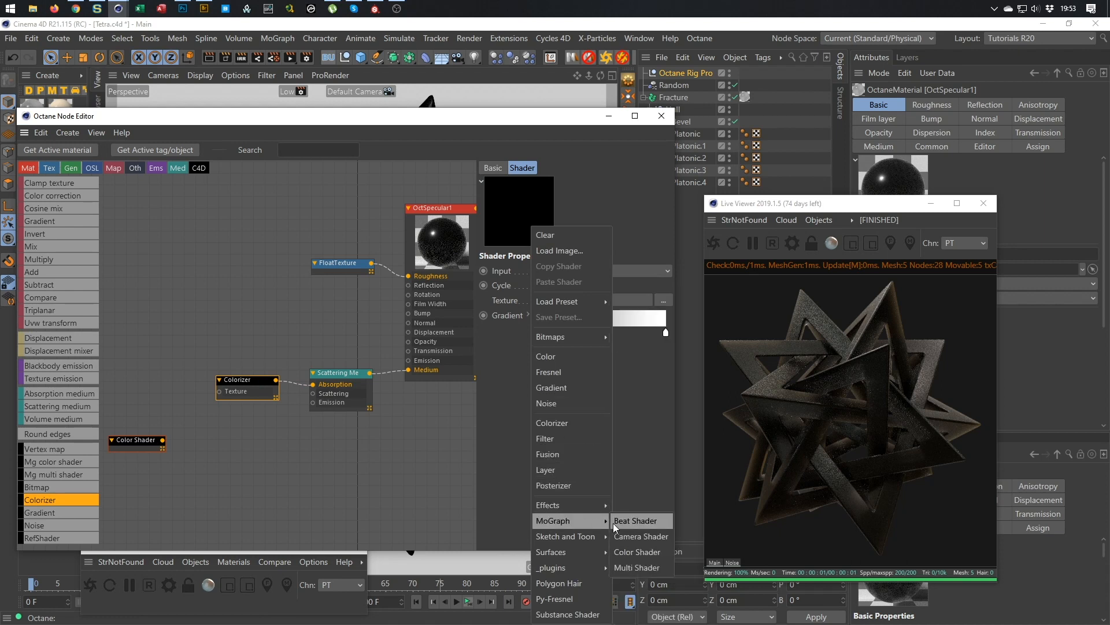
click(627, 551)
drag(247, 238, 160, 374)
click(252, 380)
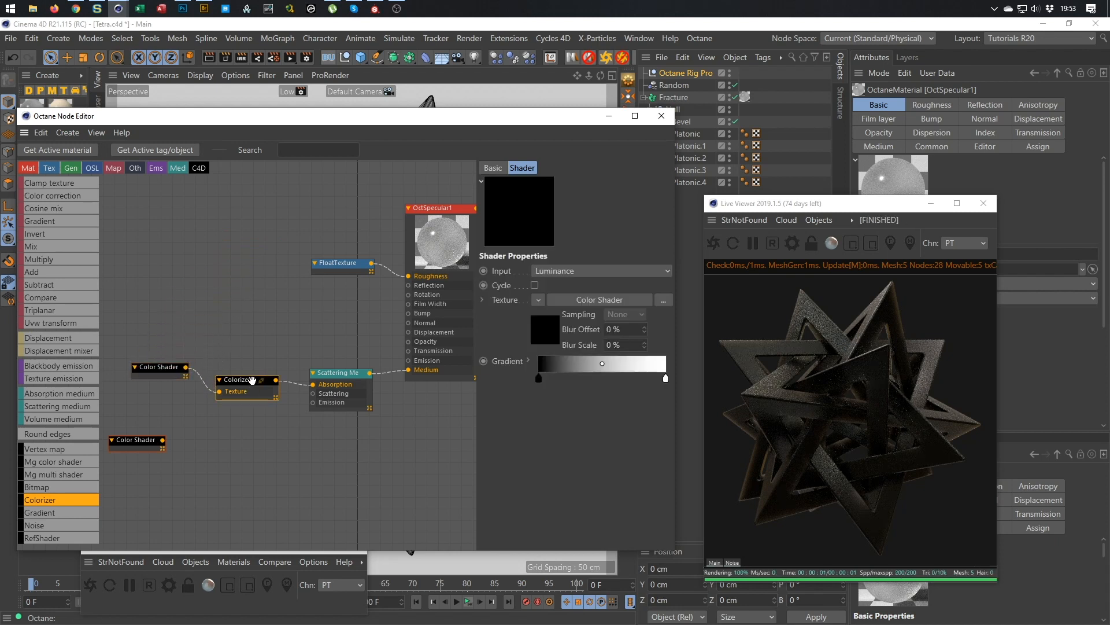
- Load the Scheme 8 preset into the Colorizer's gradient
click(529, 360)
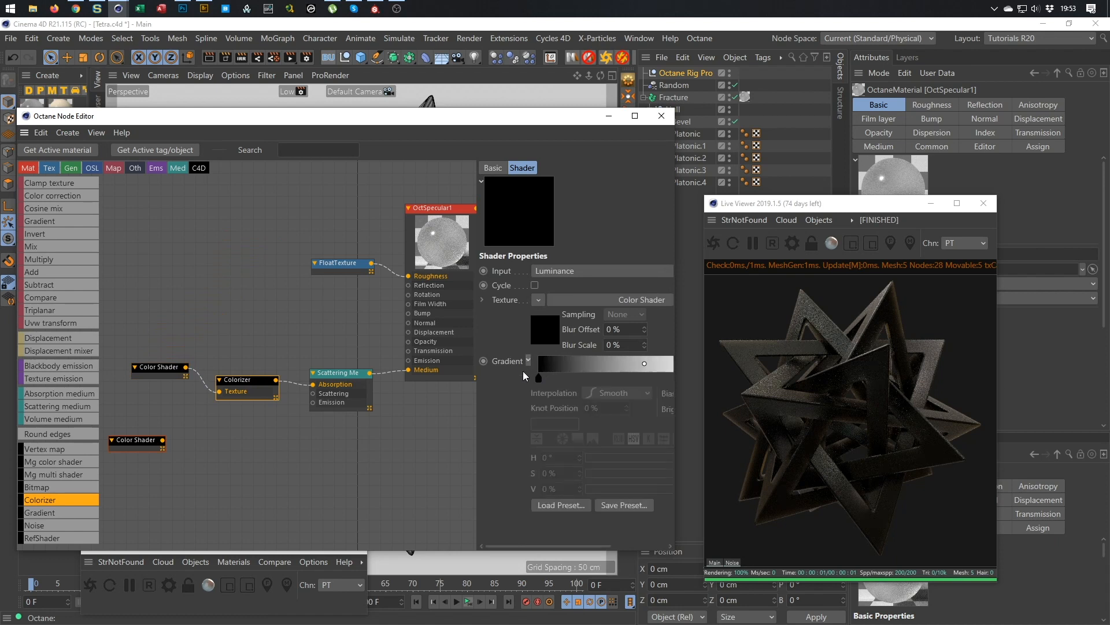
click(556, 505)
scroll(501, 451, down, 5)
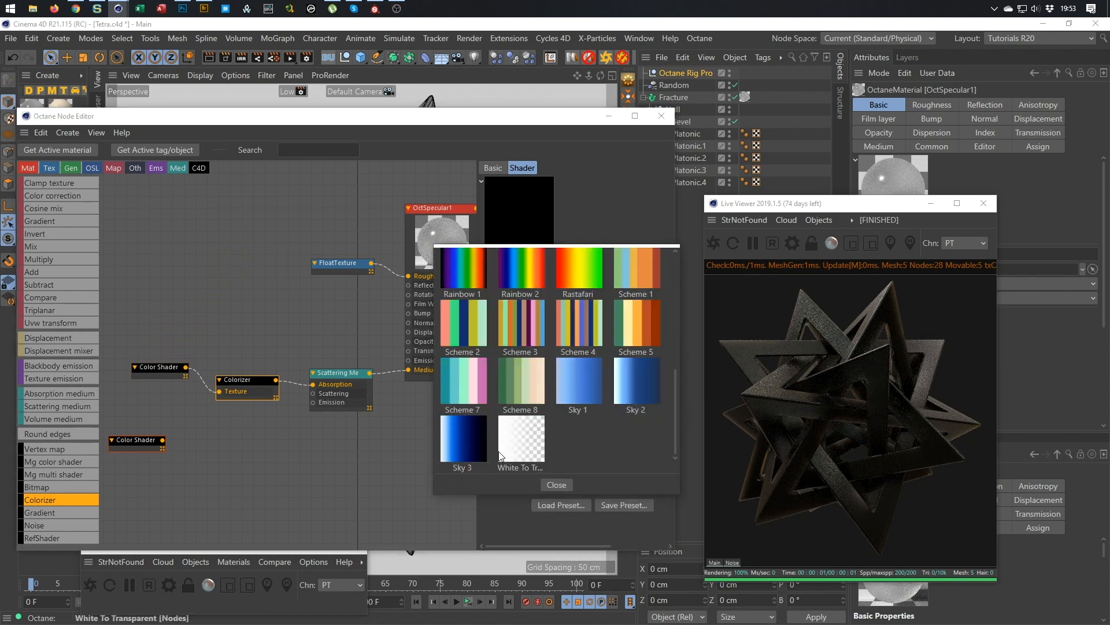
click(525, 384)
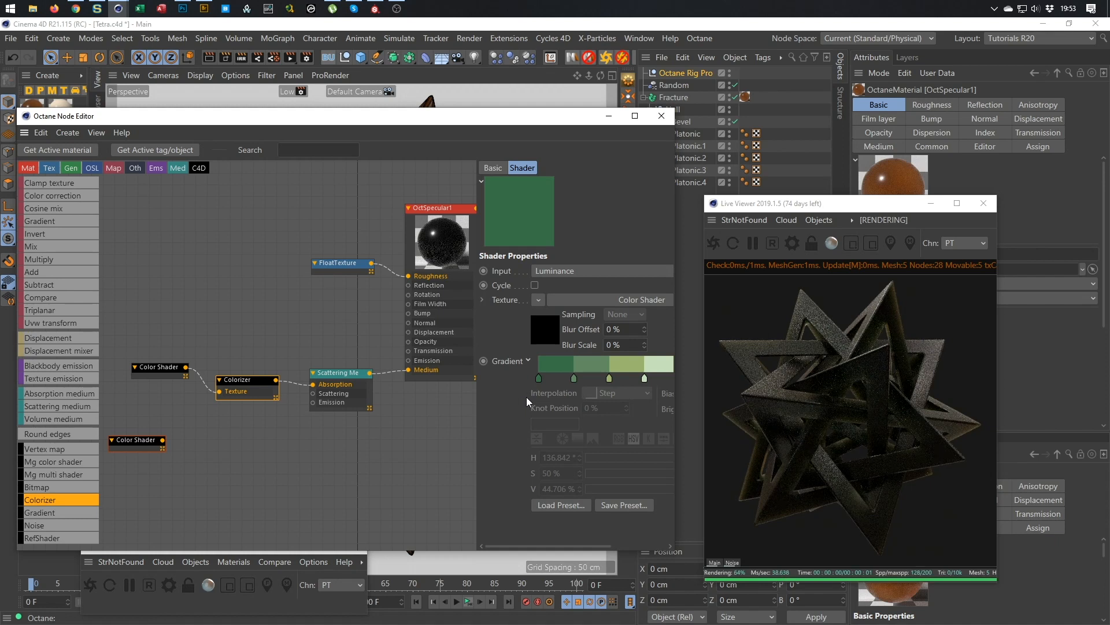
- Lower the Scattering medium's density to about 43.5, widening the node editor's parameter area to reach the full slider
click(356, 372)
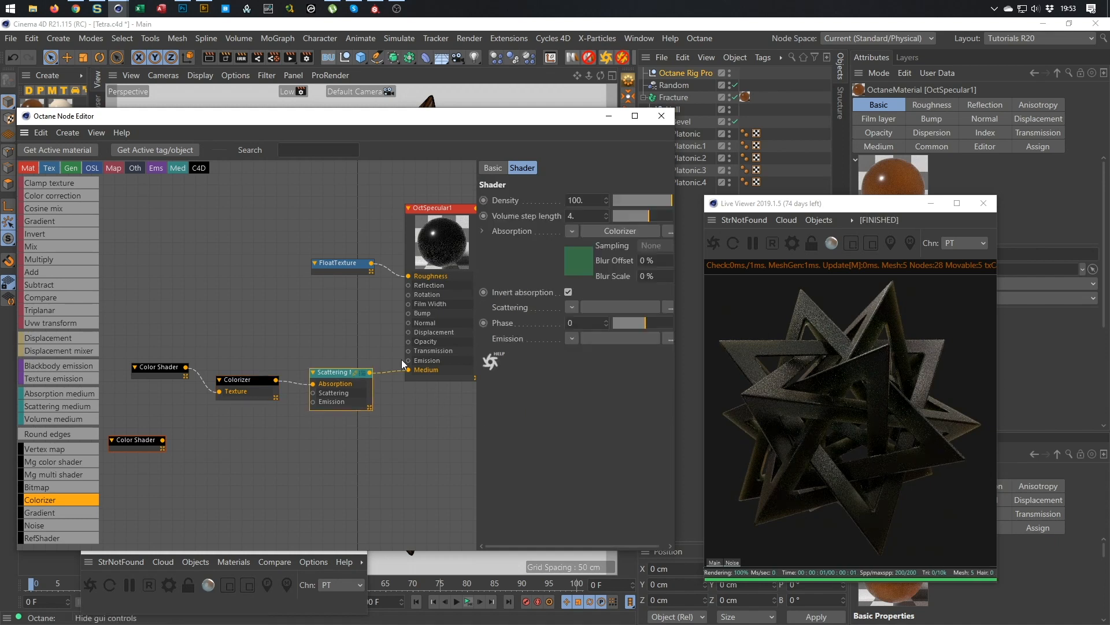
drag(668, 199, 668, 203)
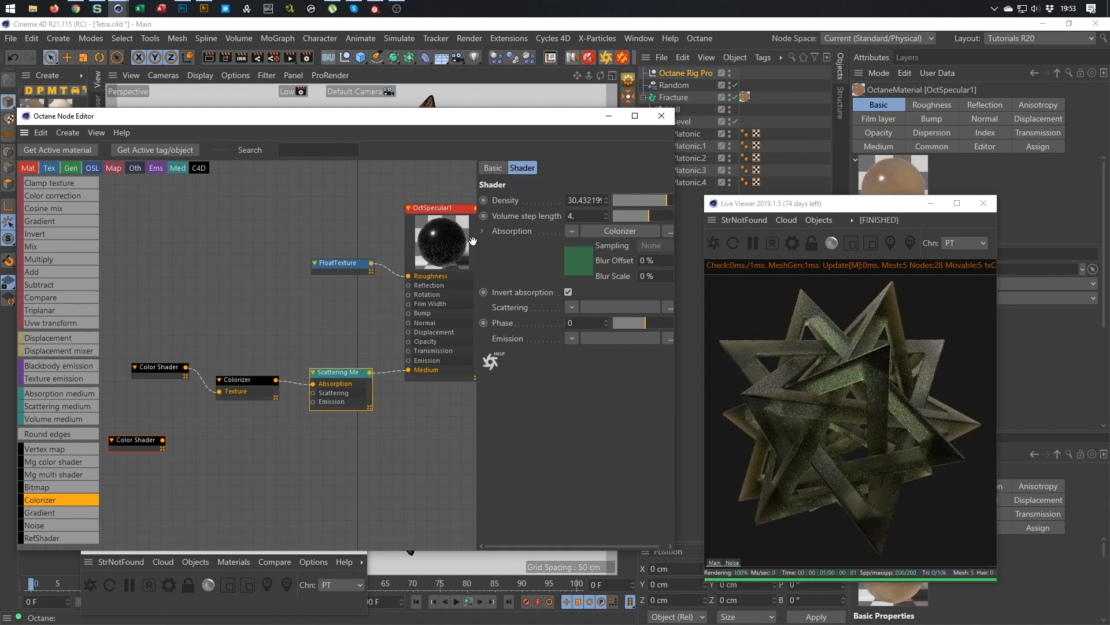
middle_drag(394, 248, 336, 212)
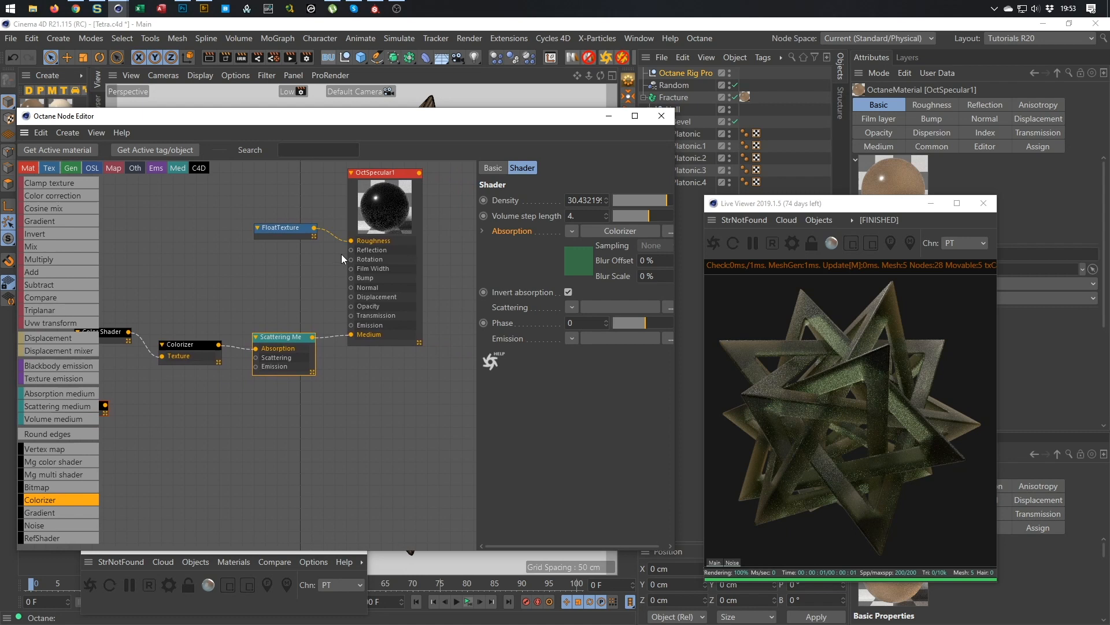
drag(477, 257, 414, 257)
drag(651, 202, 651, 201)
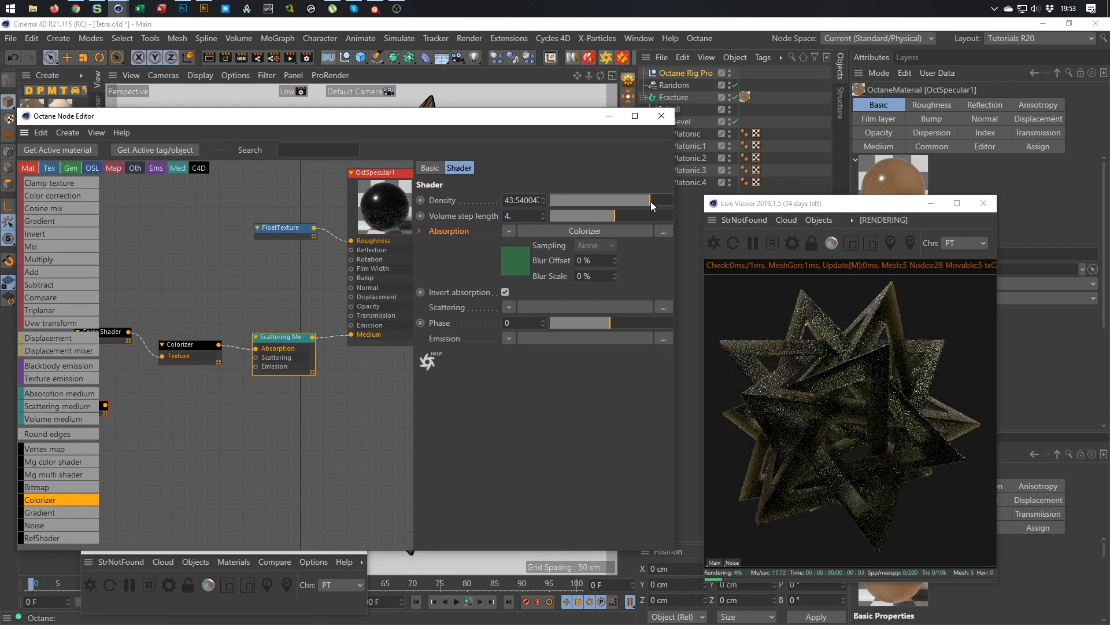
- Set the HDRI intensity of the Octane Rig Pro to 2, moving the Live Viewer clear of its settings
drag(872, 210, 592, 239)
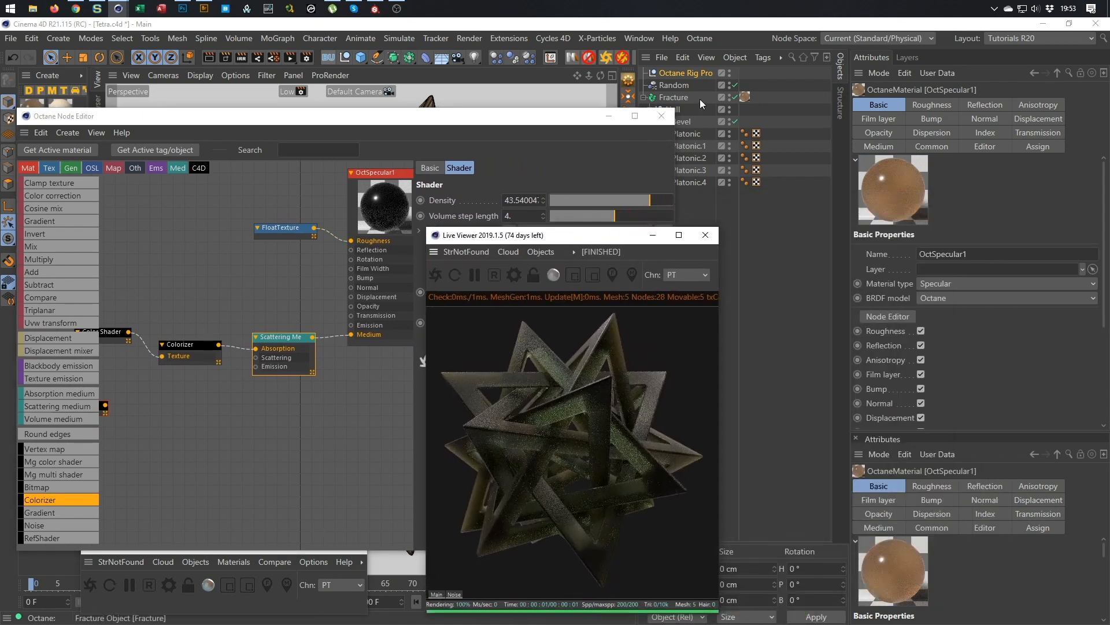
click(687, 73)
click(947, 279)
text(2)
key(Return)
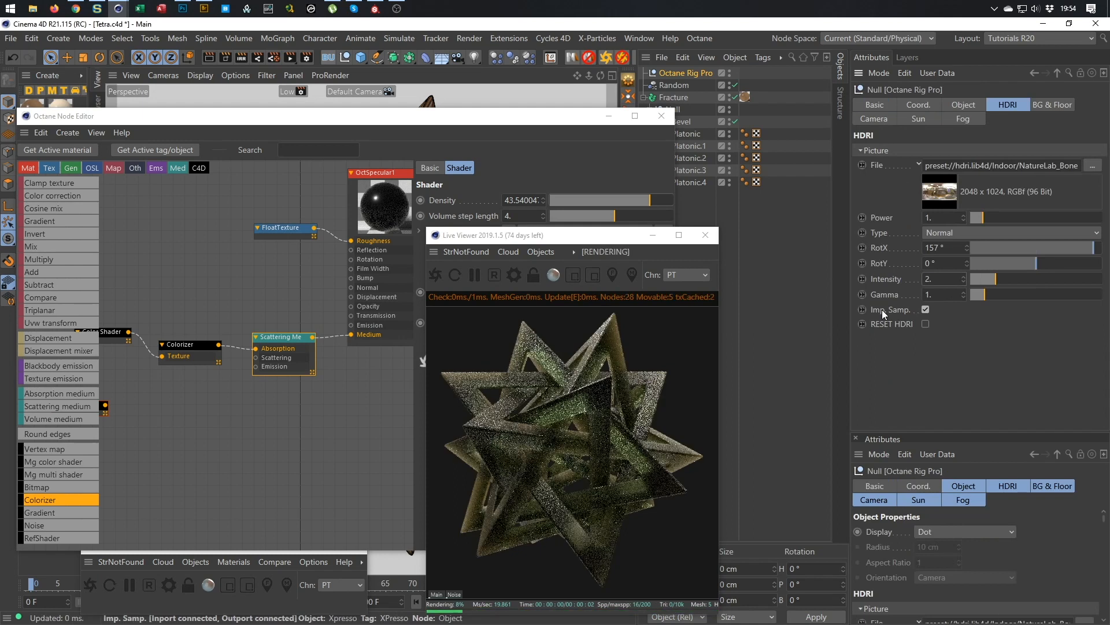
- Move the Live Viewer beside the viewport and shift the Octane Node Editor down to uncover the model
drag(592, 244, 850, 192)
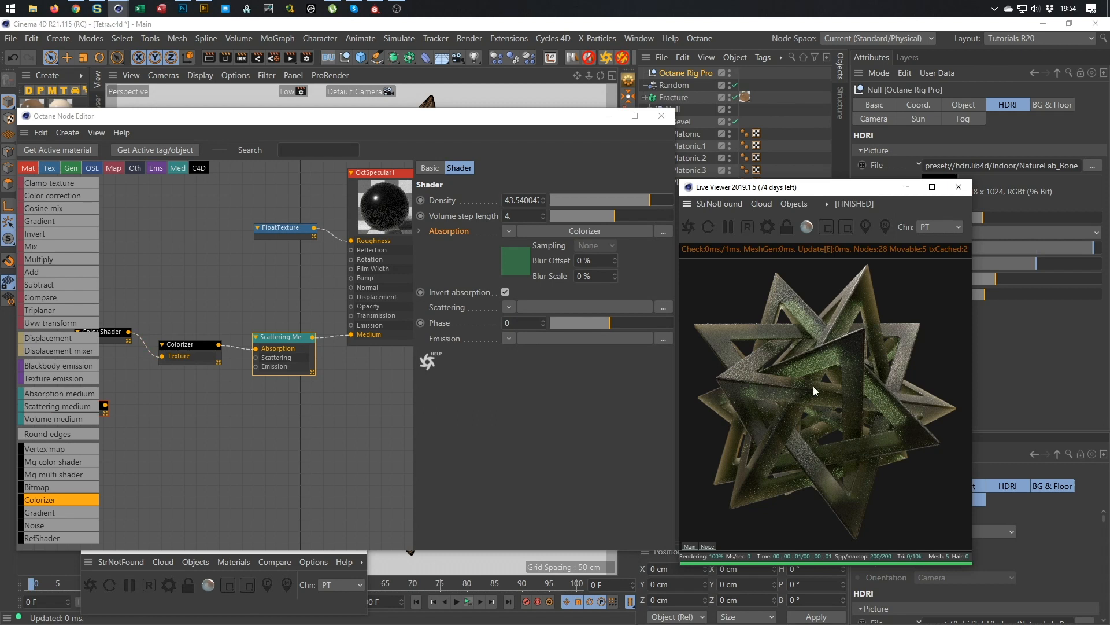
middle_drag(343, 332, 367, 330)
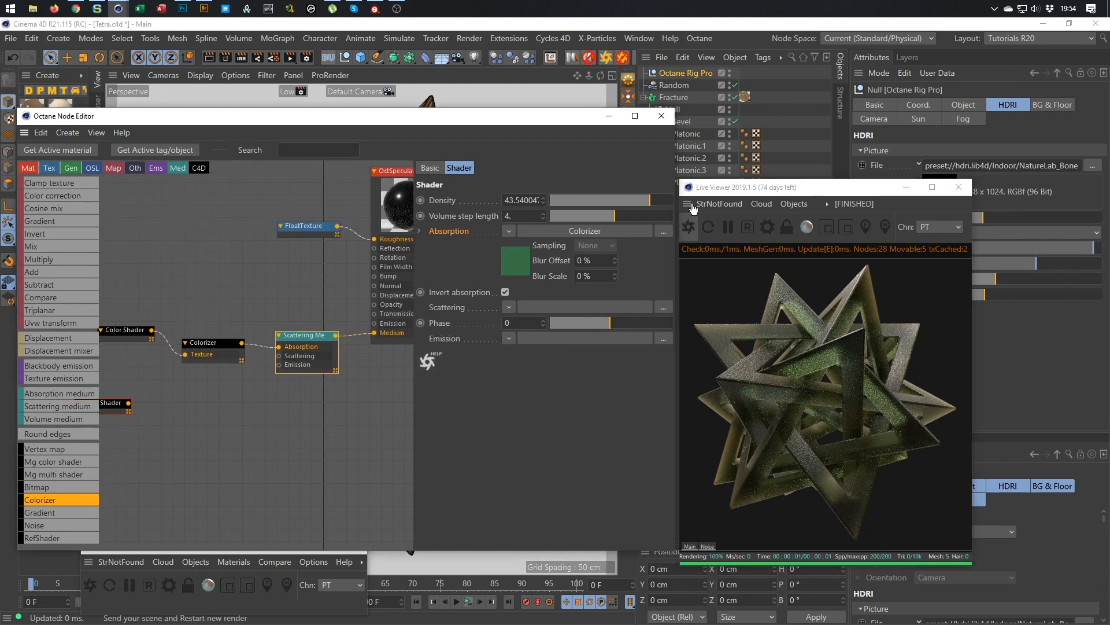
drag(556, 125, 526, 550)
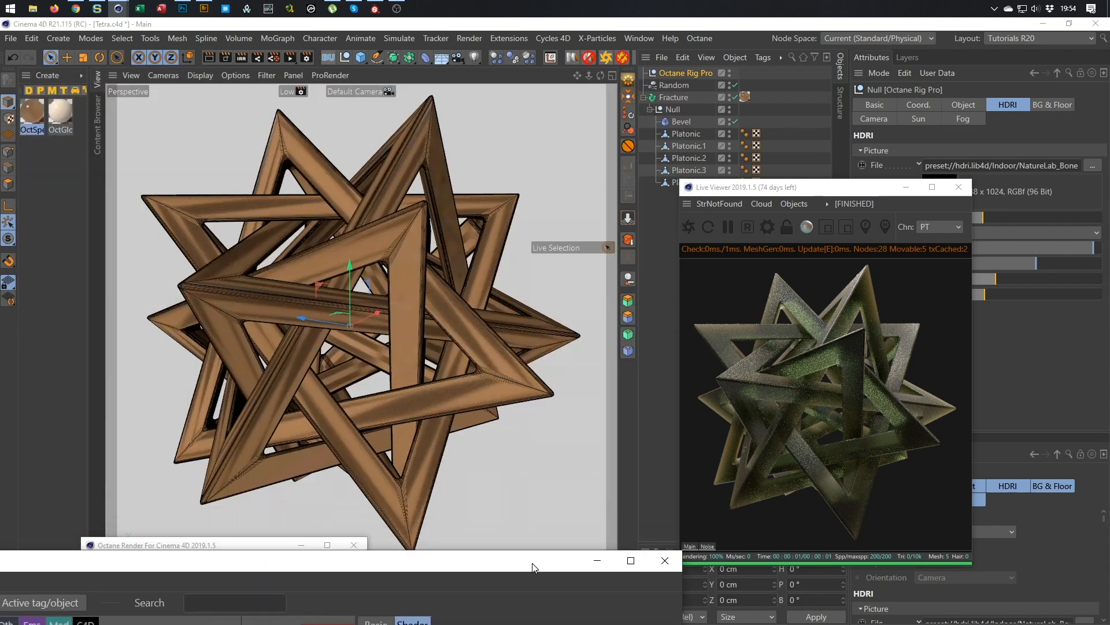
- Orbit to a new angle on the polylink, add an Octane Camera from that view, and look through it
alt+drag(399, 317, 311, 294)
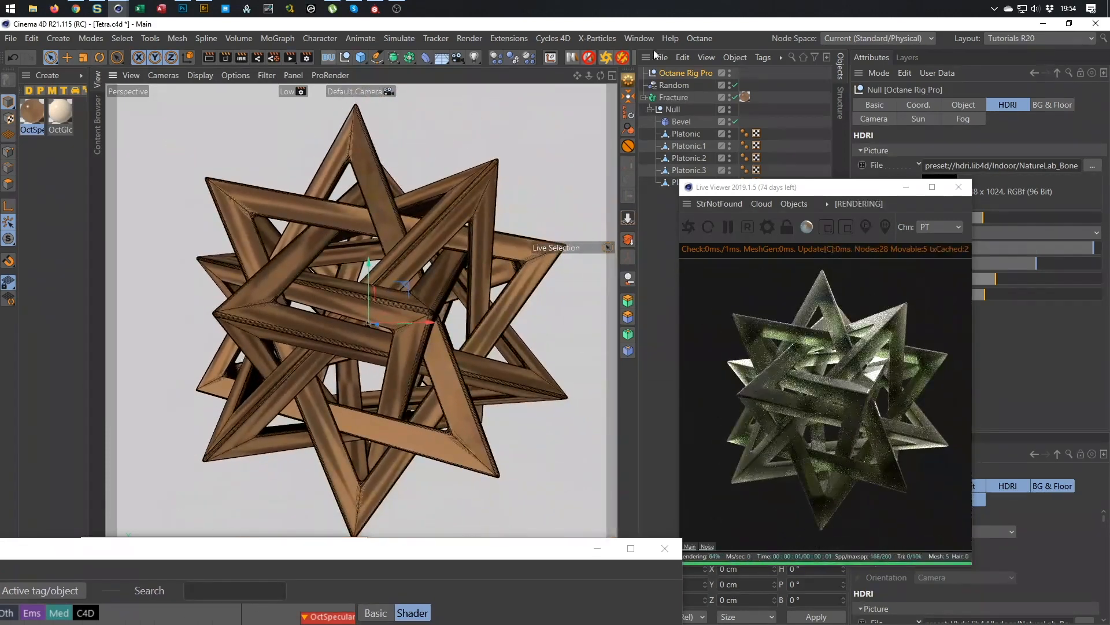
drag(411, 559, 442, 98)
click(231, 561)
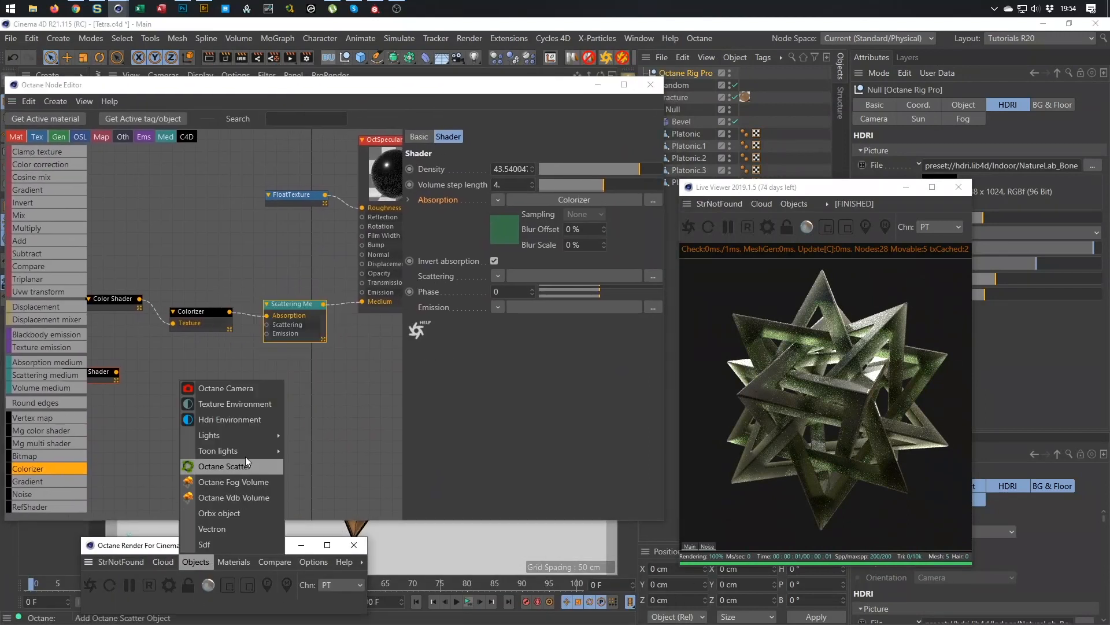
click(252, 394)
drag(550, 87, 456, 531)
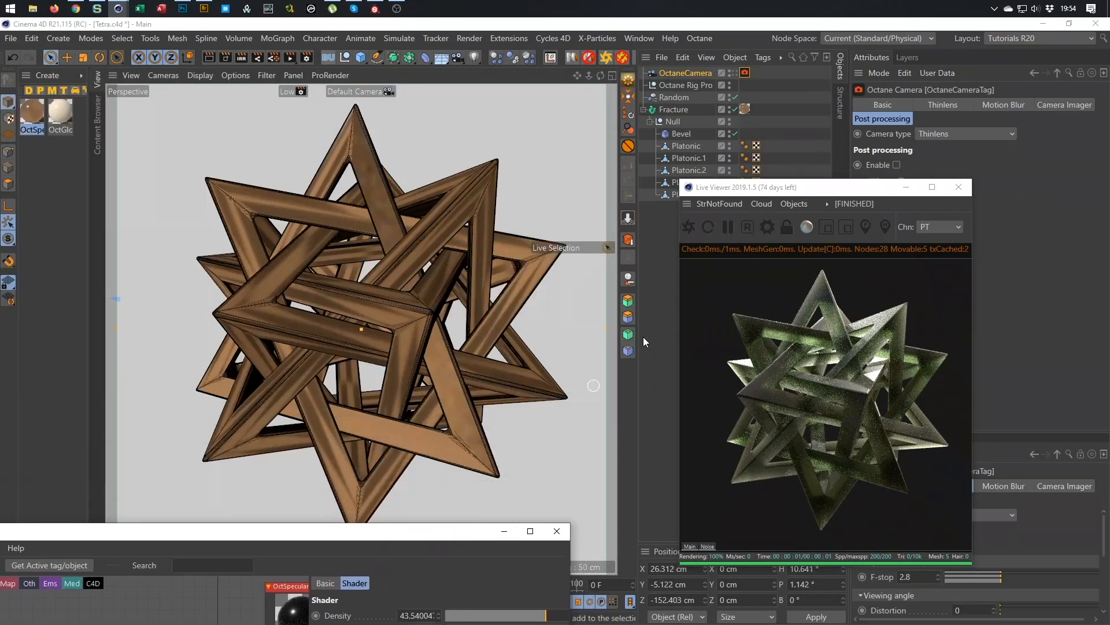
click(734, 73)
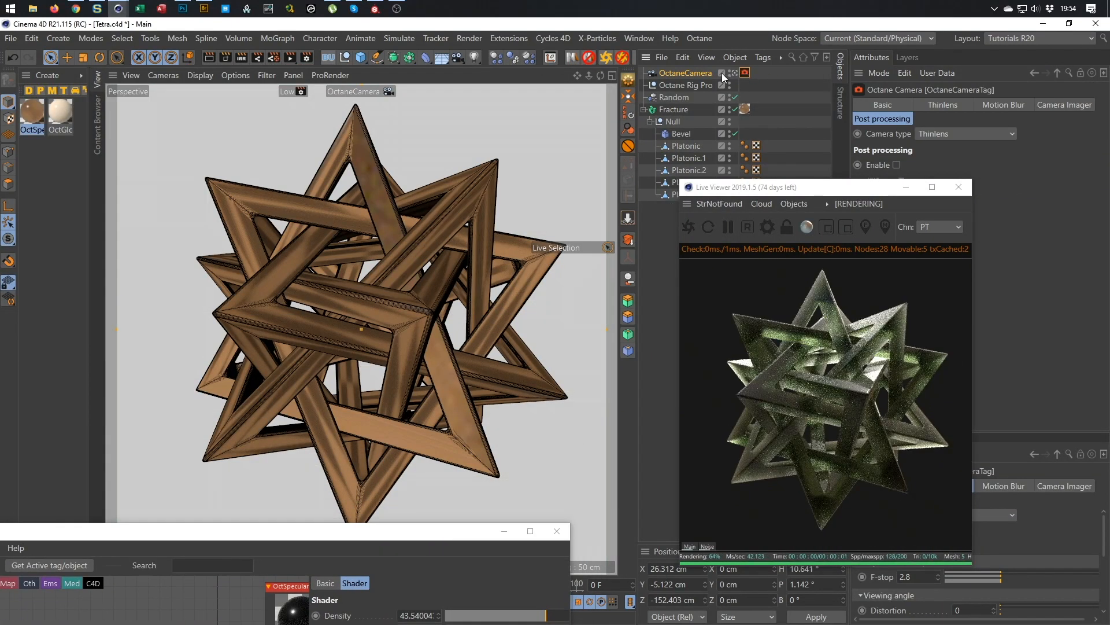
- Set the Octane Camera's heading and pitch rotation to 0°
click(696, 73)
click(963, 107)
click(1075, 167)
text(0)
key(Tab)
text(0)
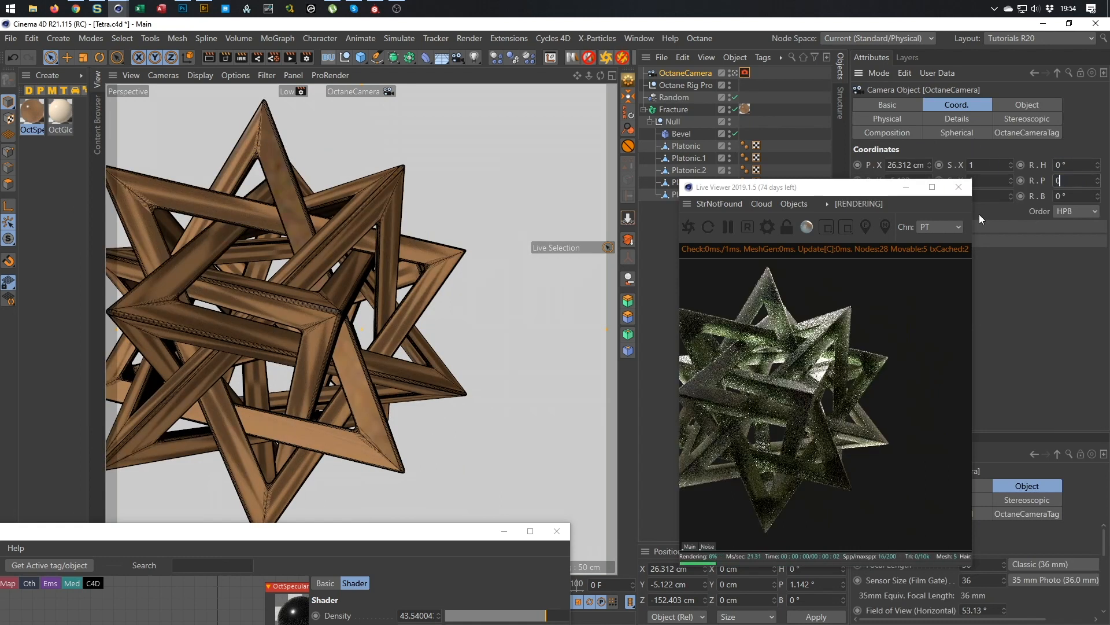
key(Return)
- Set the Octane Camera's X and Y position to 0 cm, moving the Live Viewer clear of its coordinates
drag(902, 187, 928, 225)
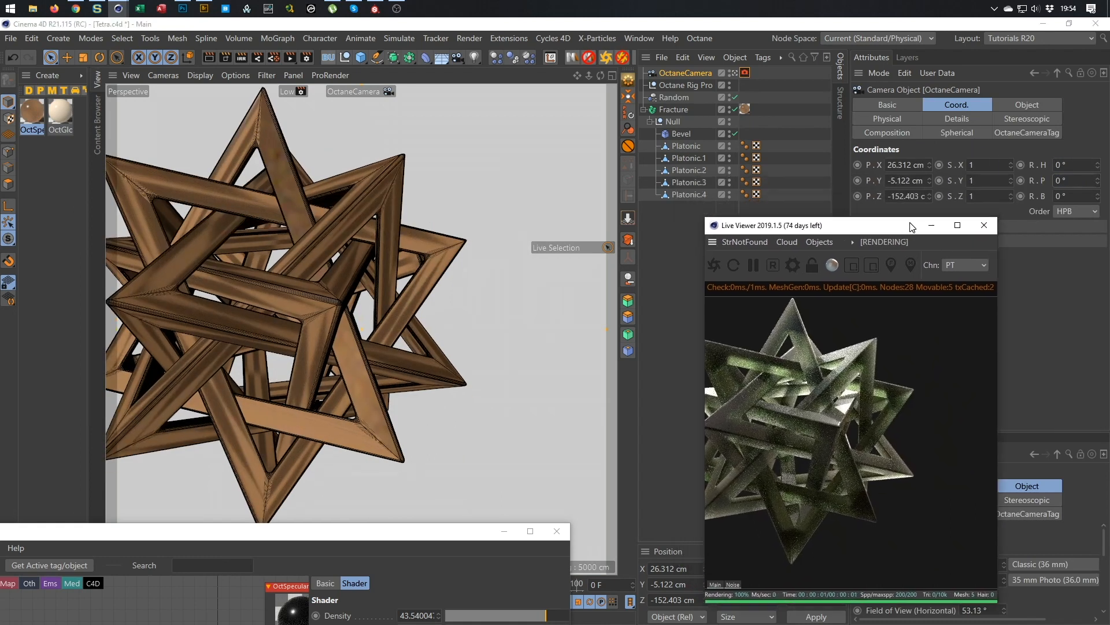
click(916, 166)
text(0)
key(Tab)
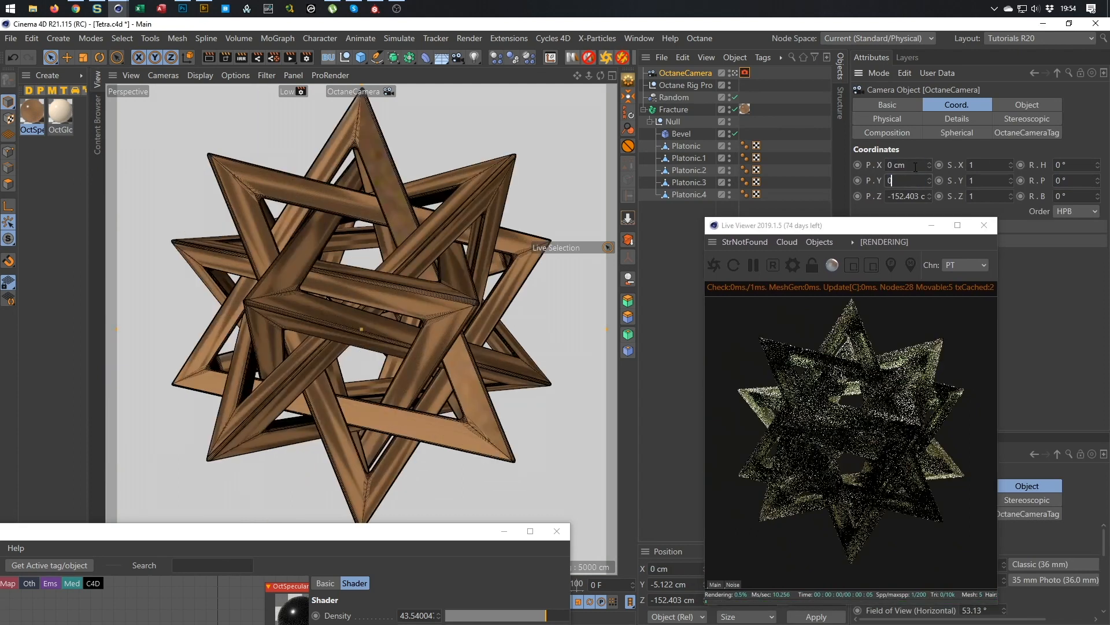
text(0)
key(Return)
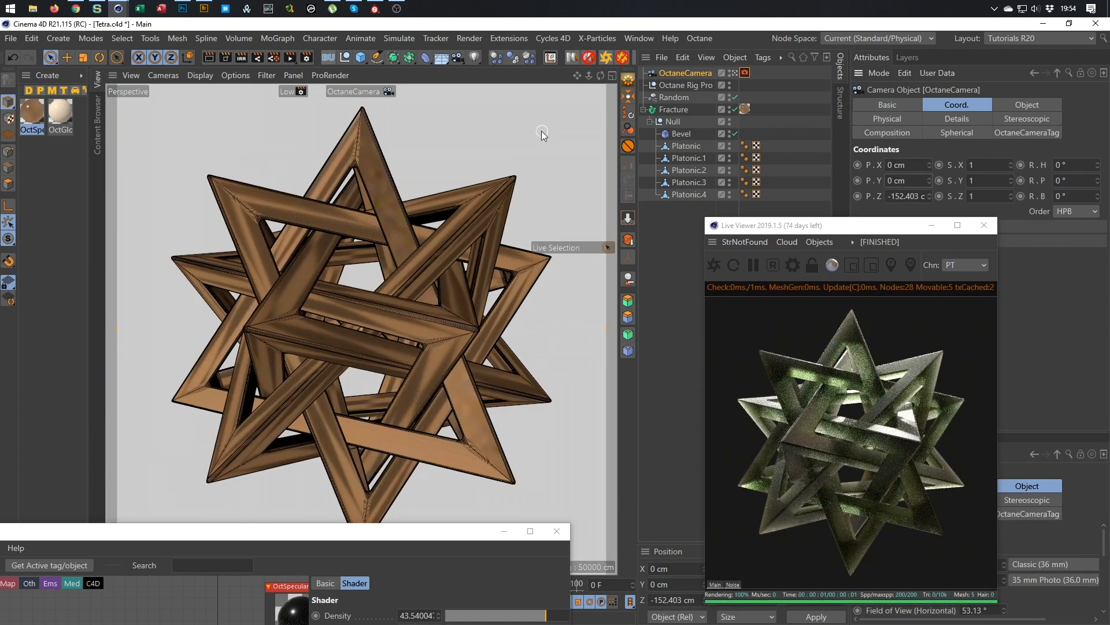
- Add a Protection tag to the camera with Z position unlocked, and dolly back to Z about -157.5 cm
click(628, 145)
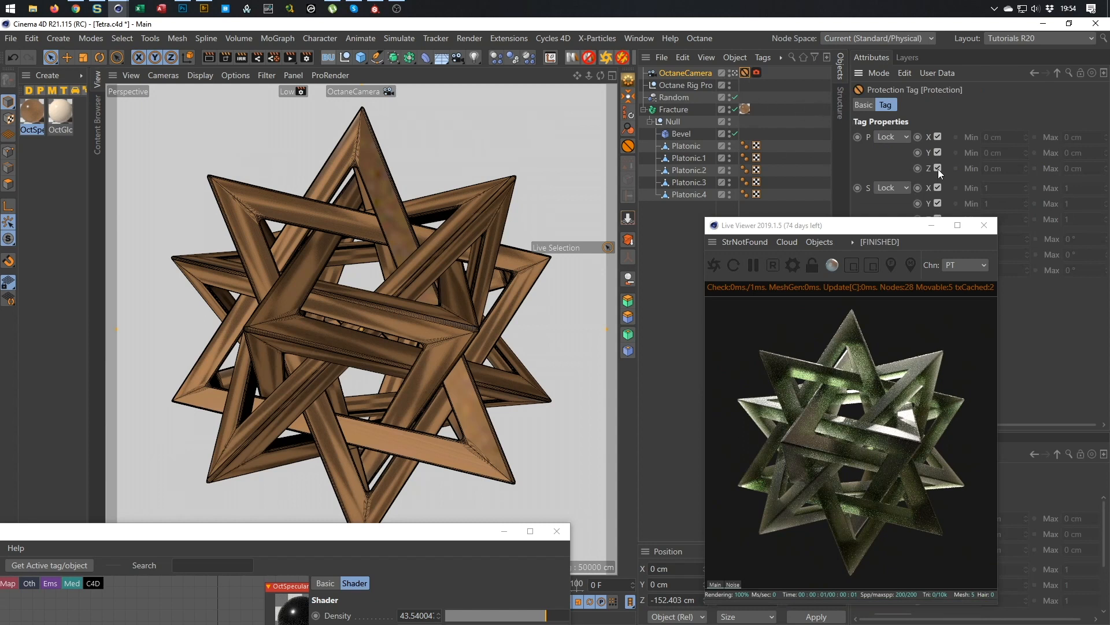
scroll(393, 304, down, 2)
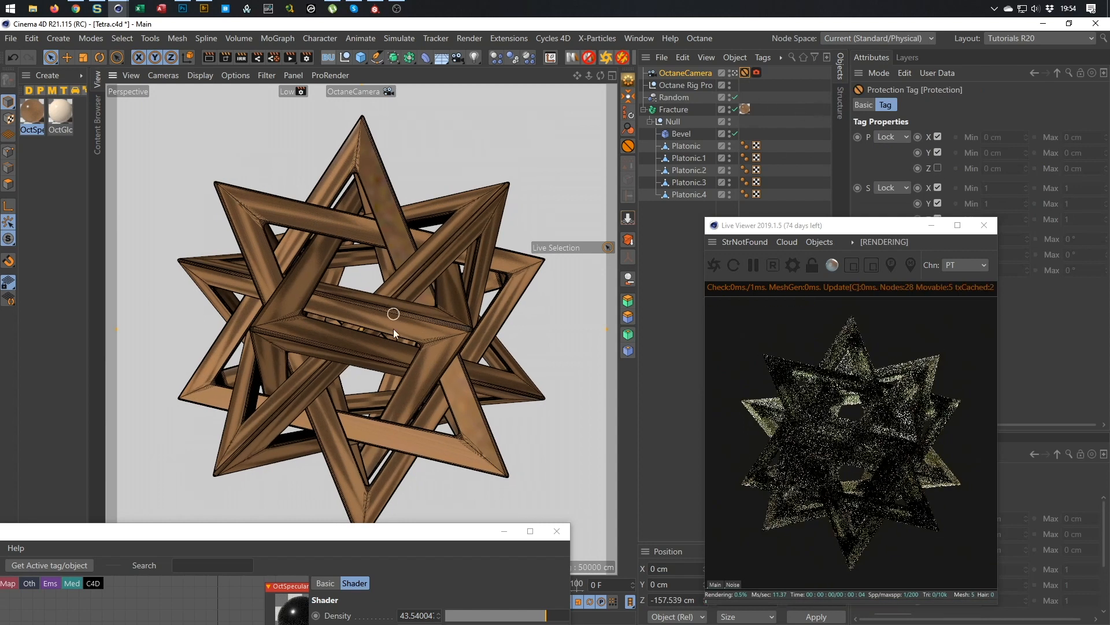
- Bring the Octane Node Editor back up and connect a new Float texture to the Scattering medium's Scattering input
drag(379, 536, 451, 120)
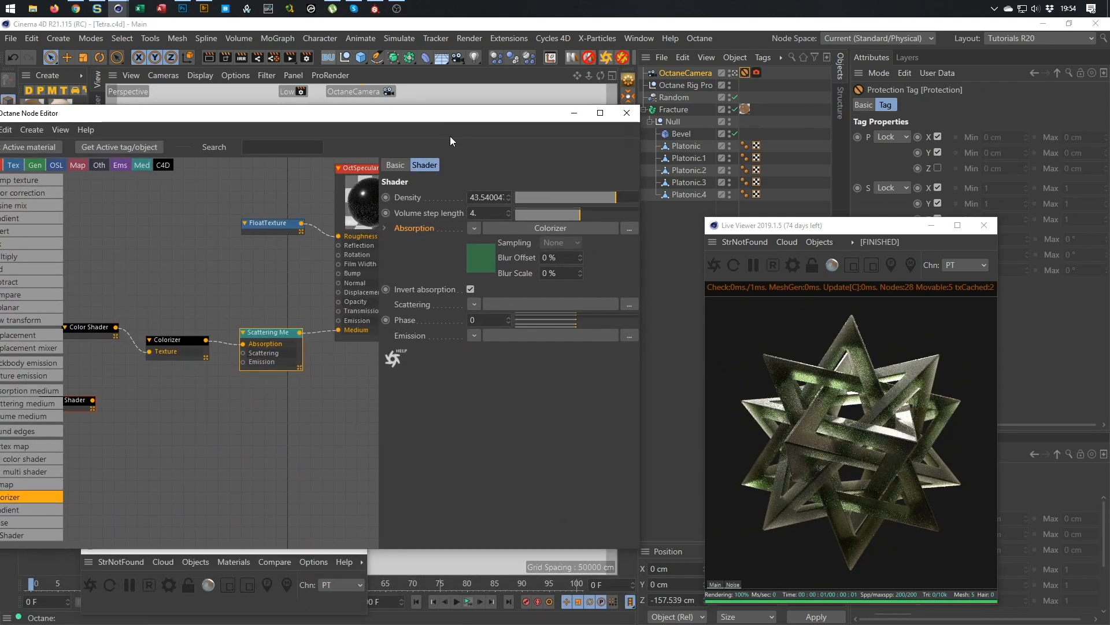
middle_drag(269, 344, 290, 318)
drag(219, 315, 220, 297)
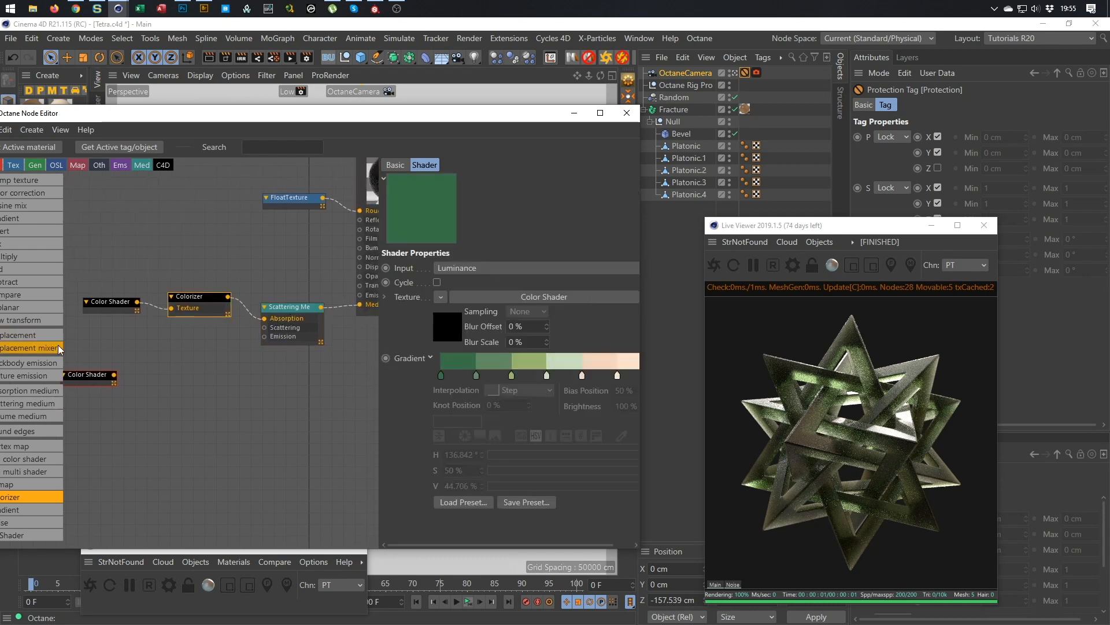
middle_drag(81, 352, 109, 354)
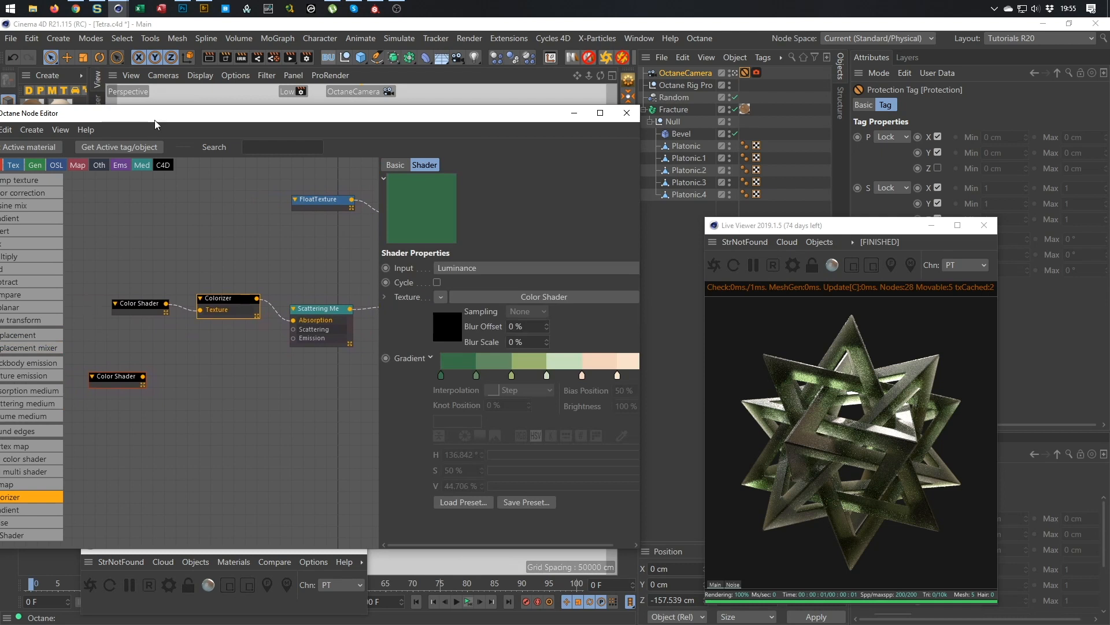
drag(154, 118, 199, 99)
scroll(53, 263, down, 10)
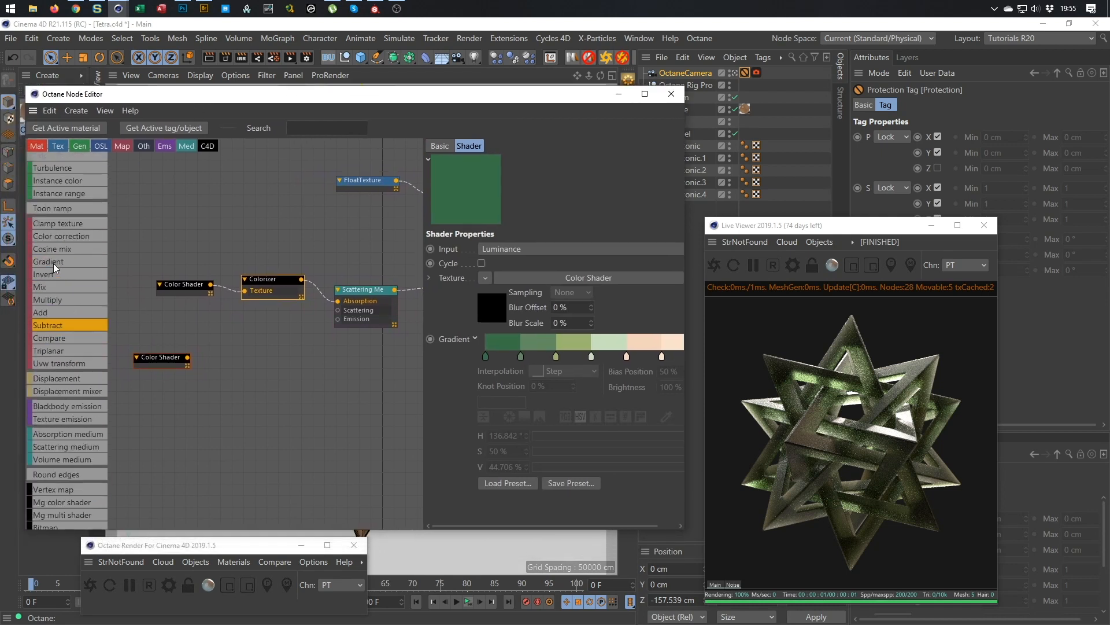
scroll(99, 198, up, 3)
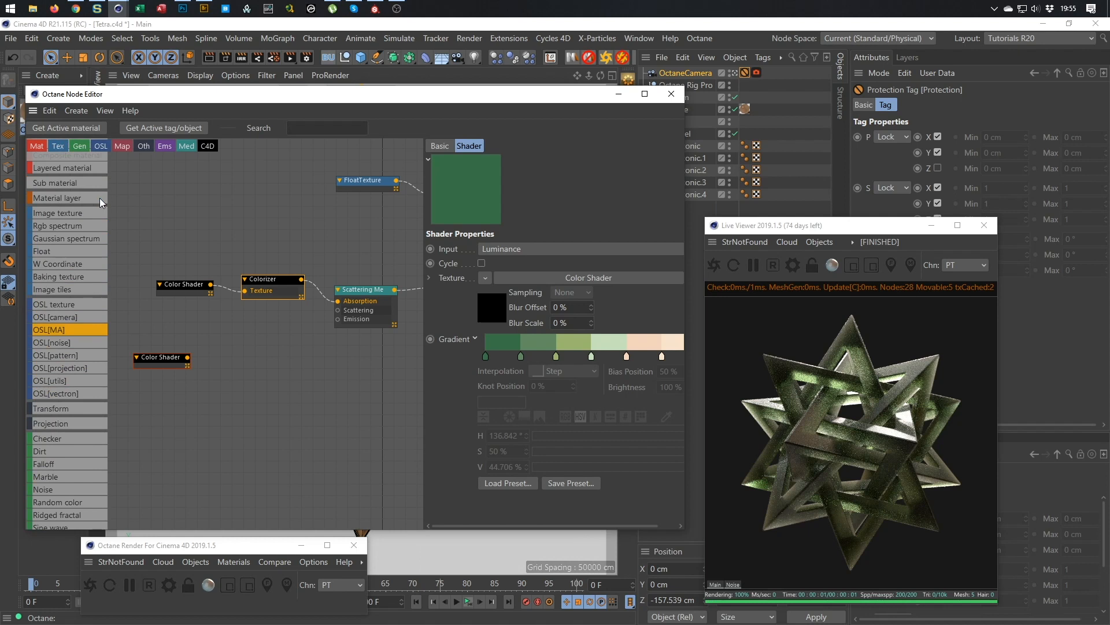
drag(78, 288, 92, 297)
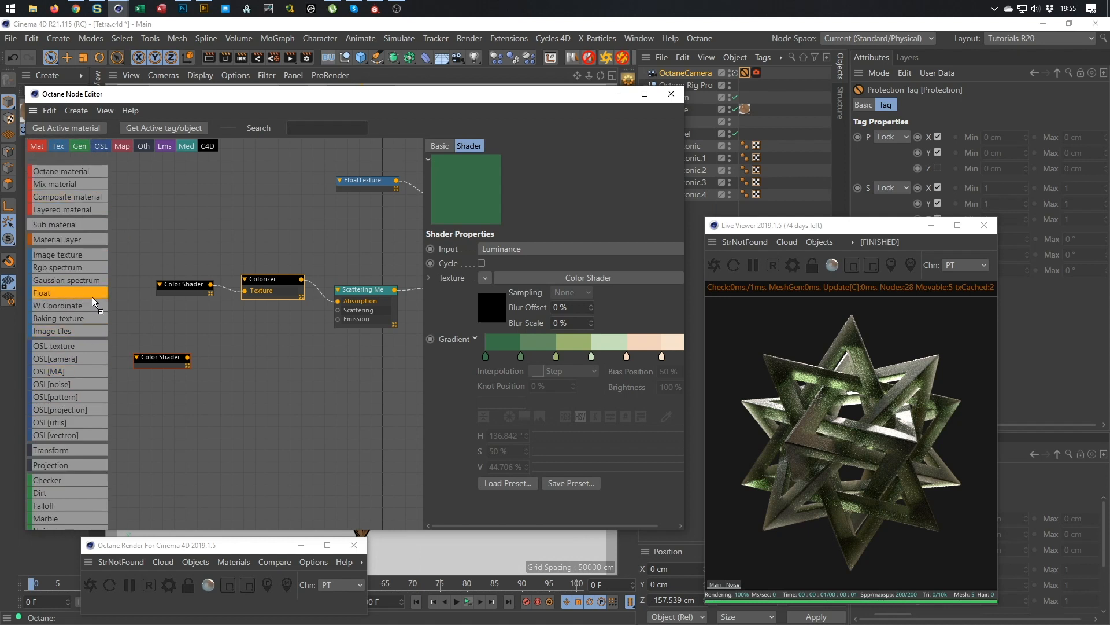
drag(224, 324, 334, 319)
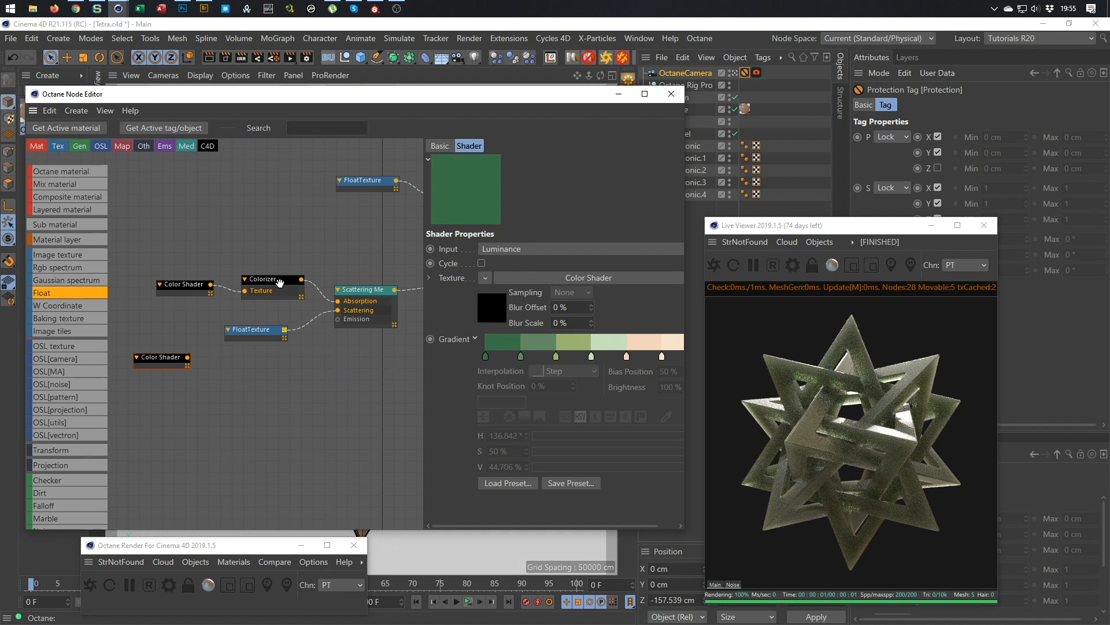
- Connect the Colorizer to the Transmission input of the OctSpecular1 material as well
click(364, 297)
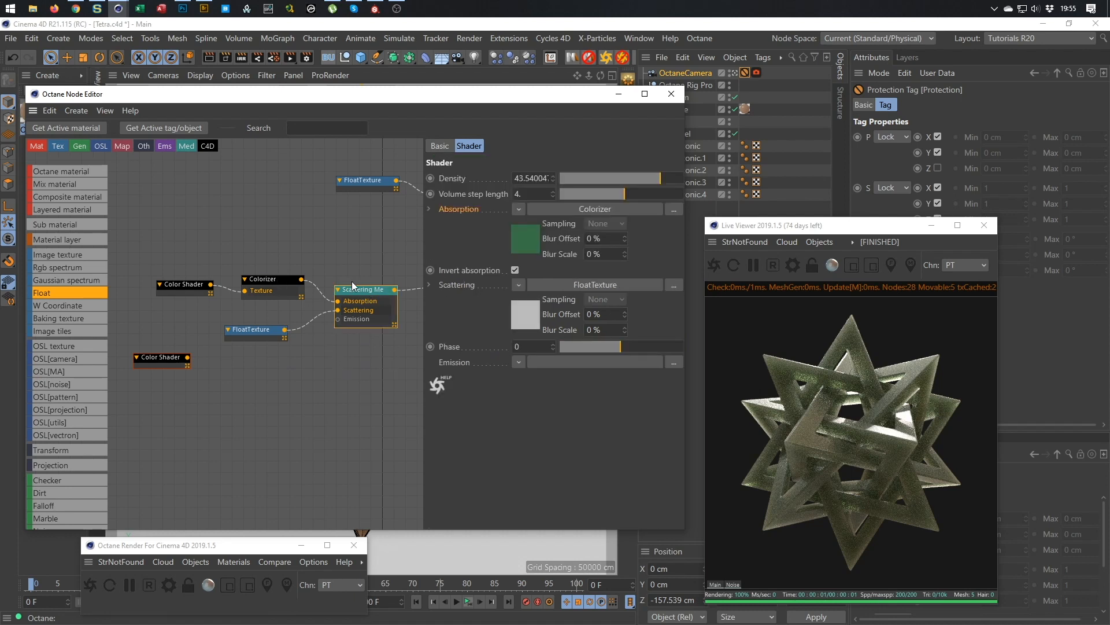
middle_drag(353, 283, 239, 300)
drag(189, 297, 314, 284)
drag(322, 287, 319, 285)
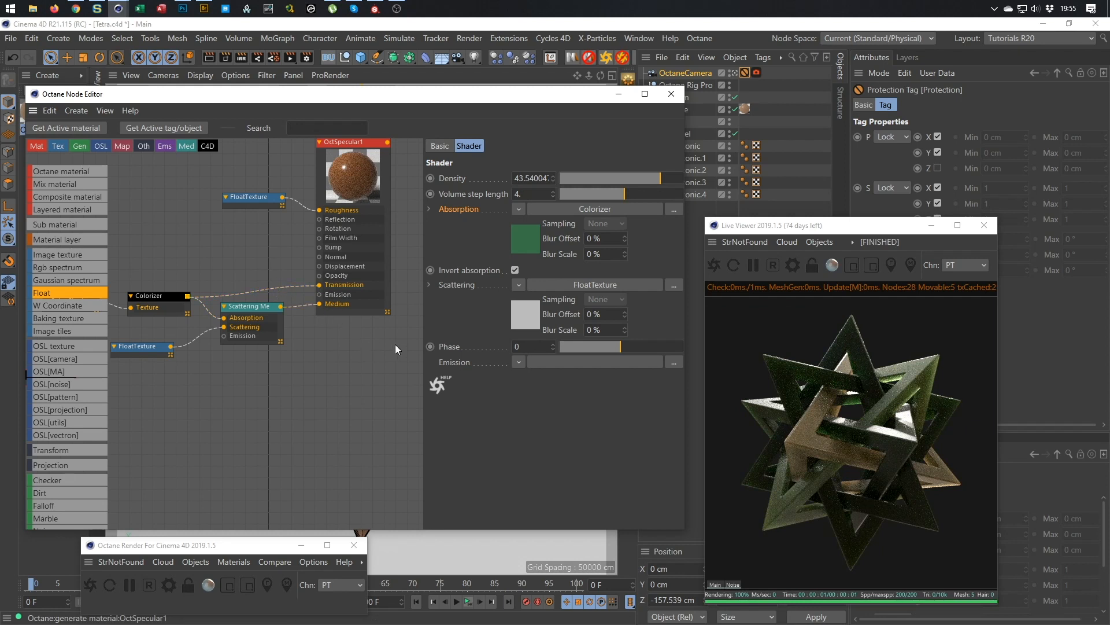
- Enable the Camera Imager and its Spectral AI denoiser in the Octane Camera tag, and display the denoised pass in the Live Viewer
drag(844, 235, 725, 200)
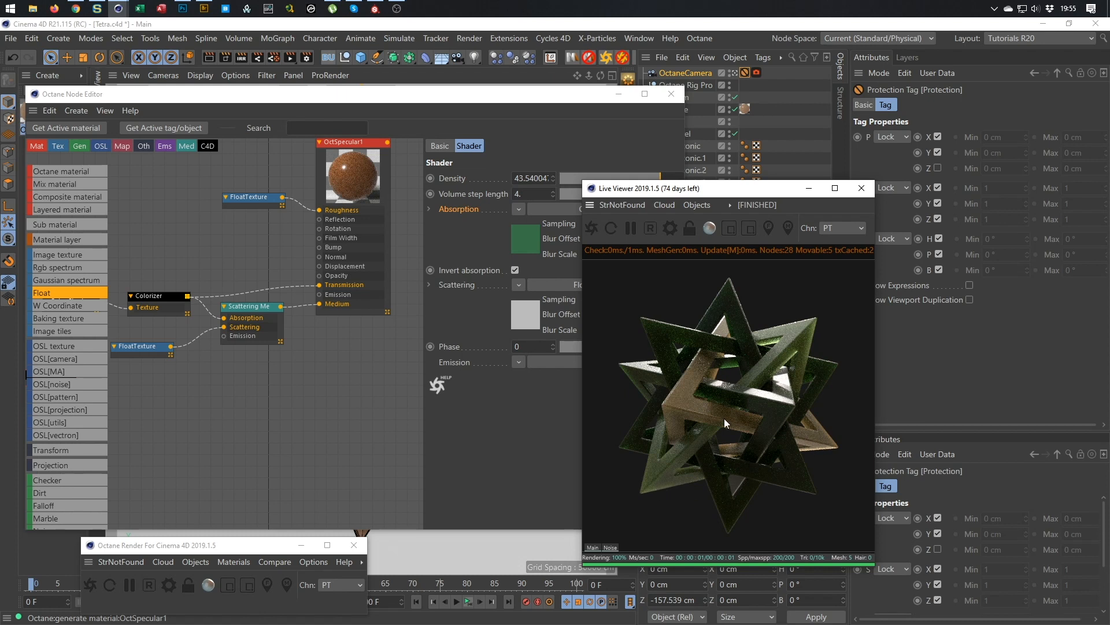
click(756, 72)
click(1040, 106)
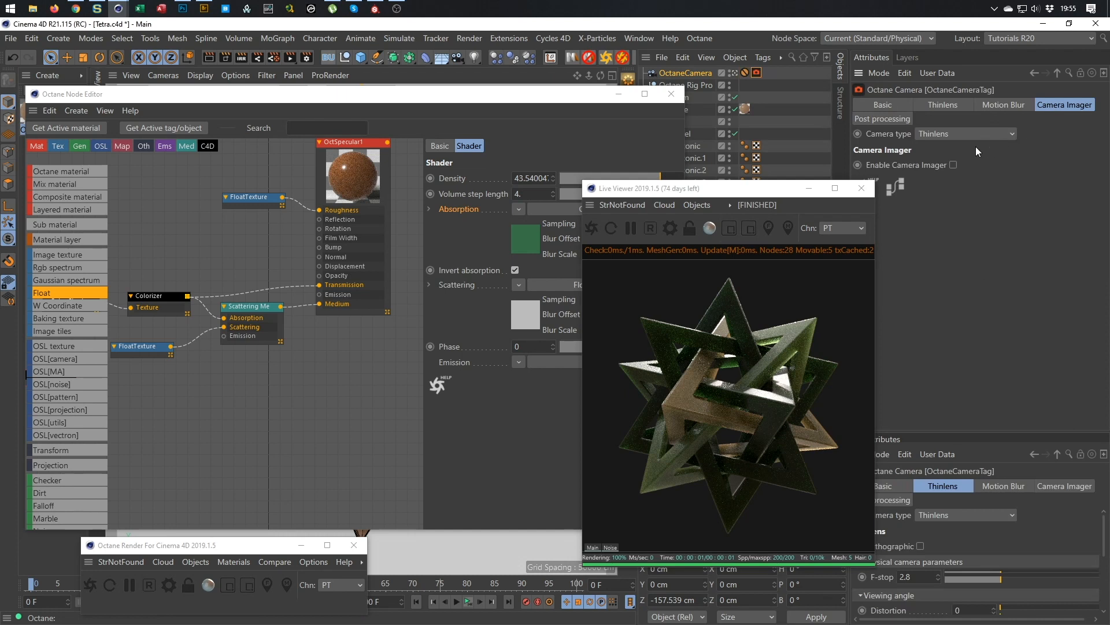
drag(785, 190, 730, 172)
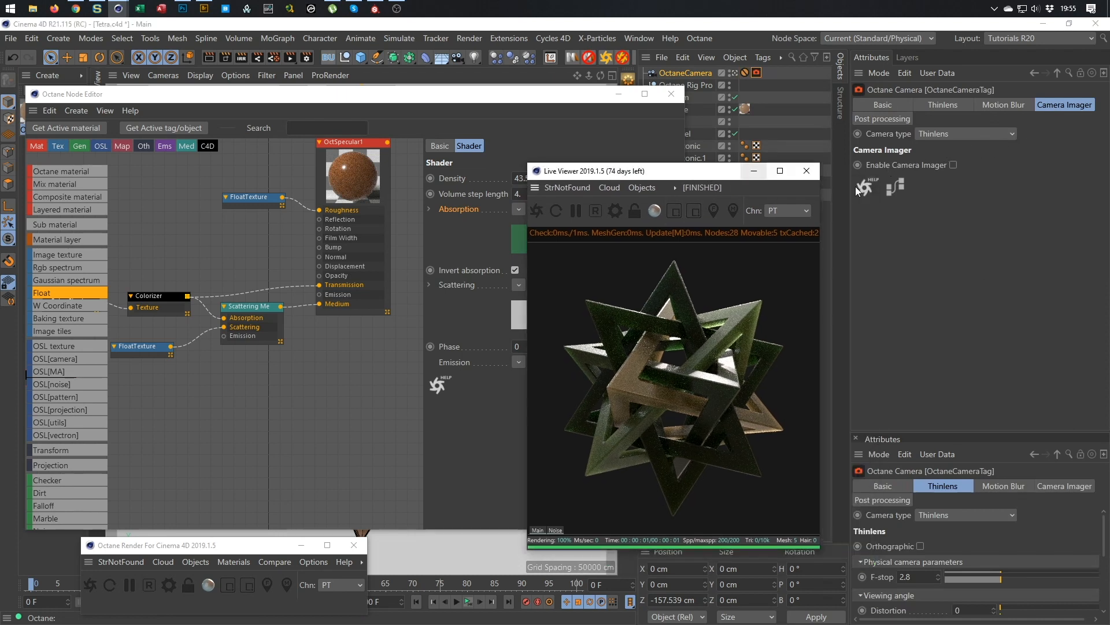
click(953, 165)
click(921, 183)
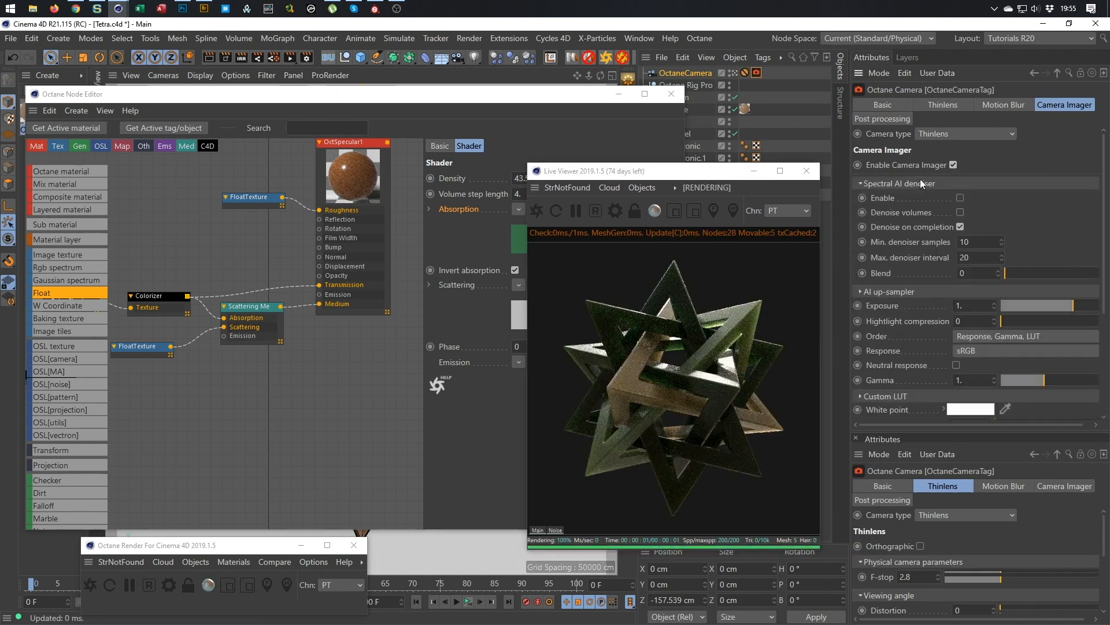
click(960, 198)
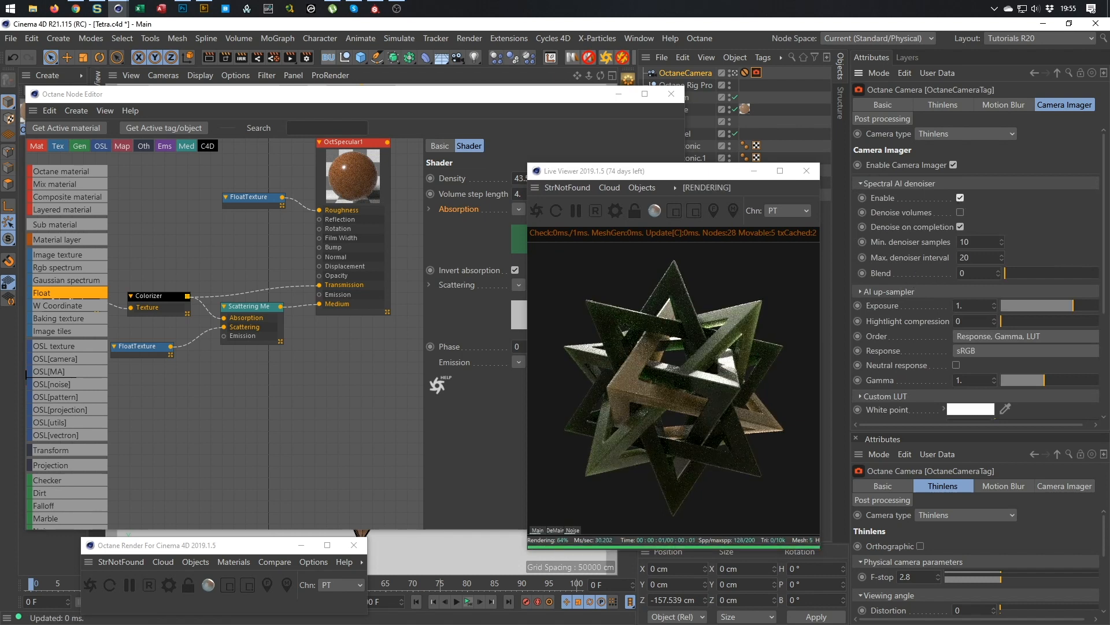
click(556, 530)
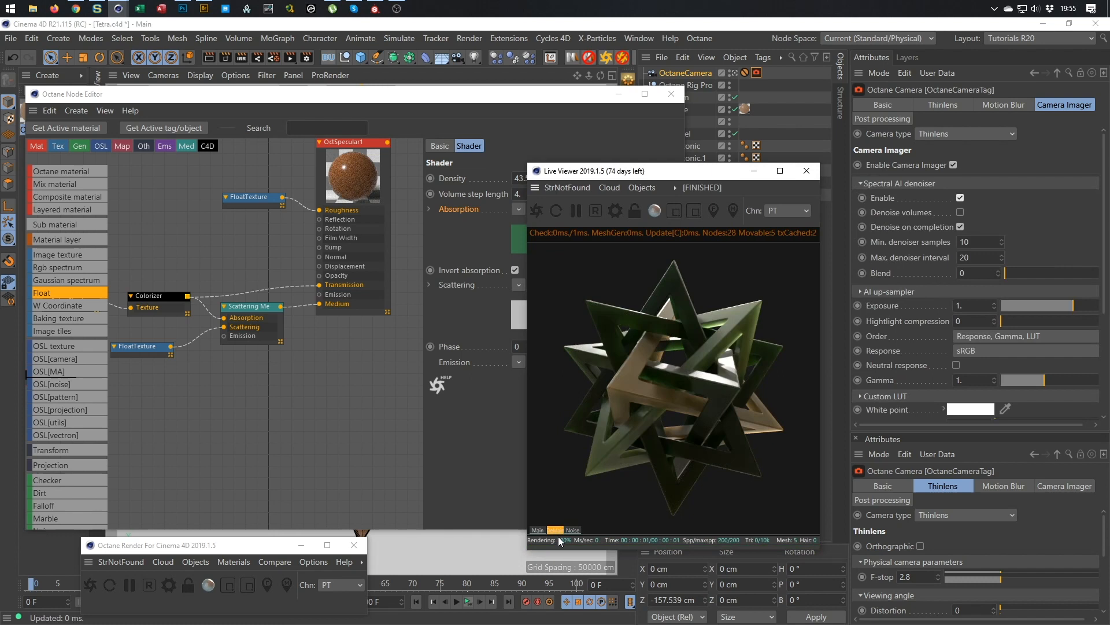
- Raise the OctSpecular1 material's Index to about 1.8, moving the Live Viewer off the node parameters
drag(695, 175, 895, 146)
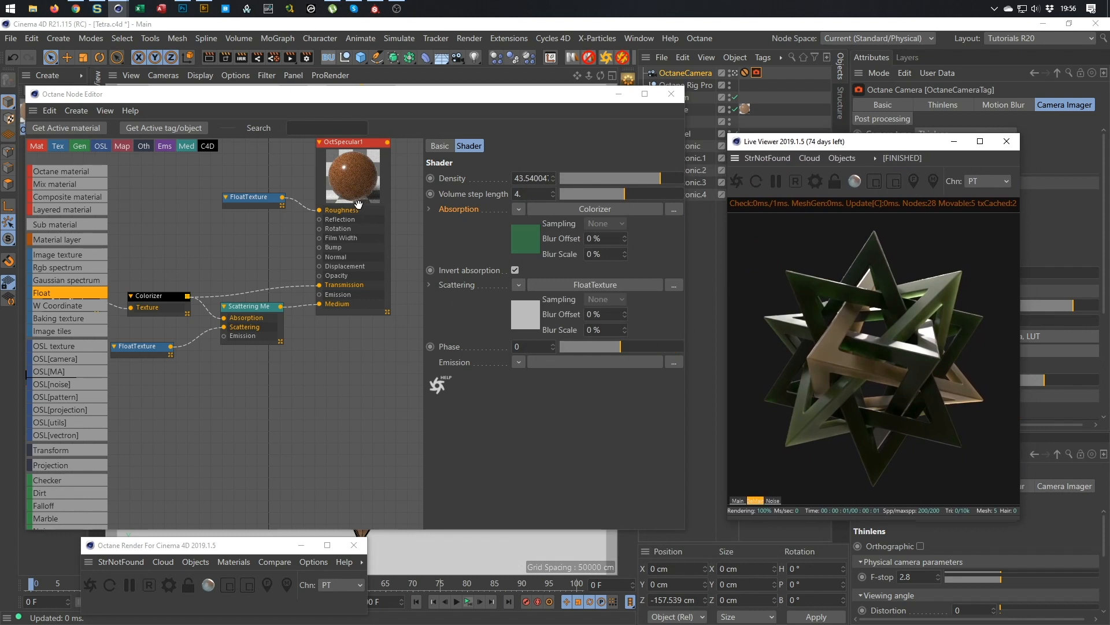
click(347, 144)
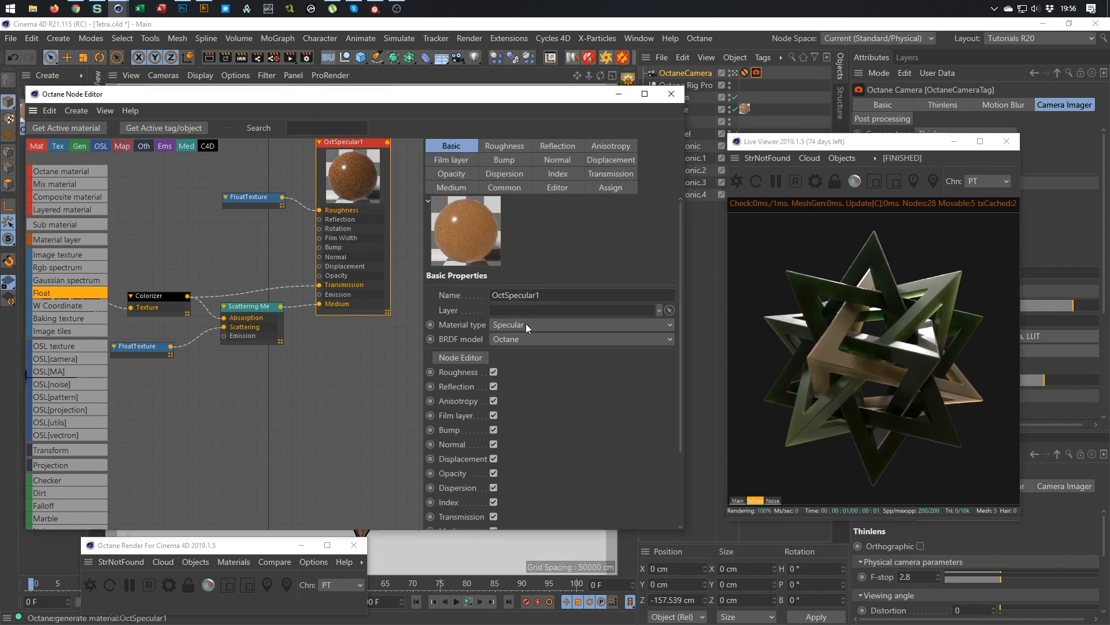
click(558, 174)
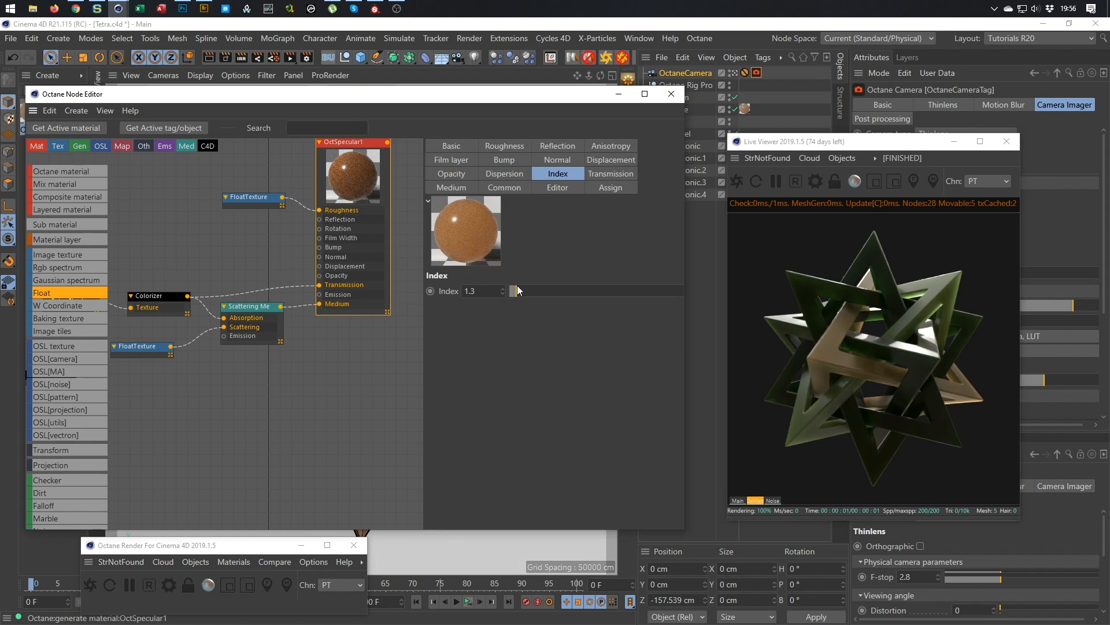
click(521, 289)
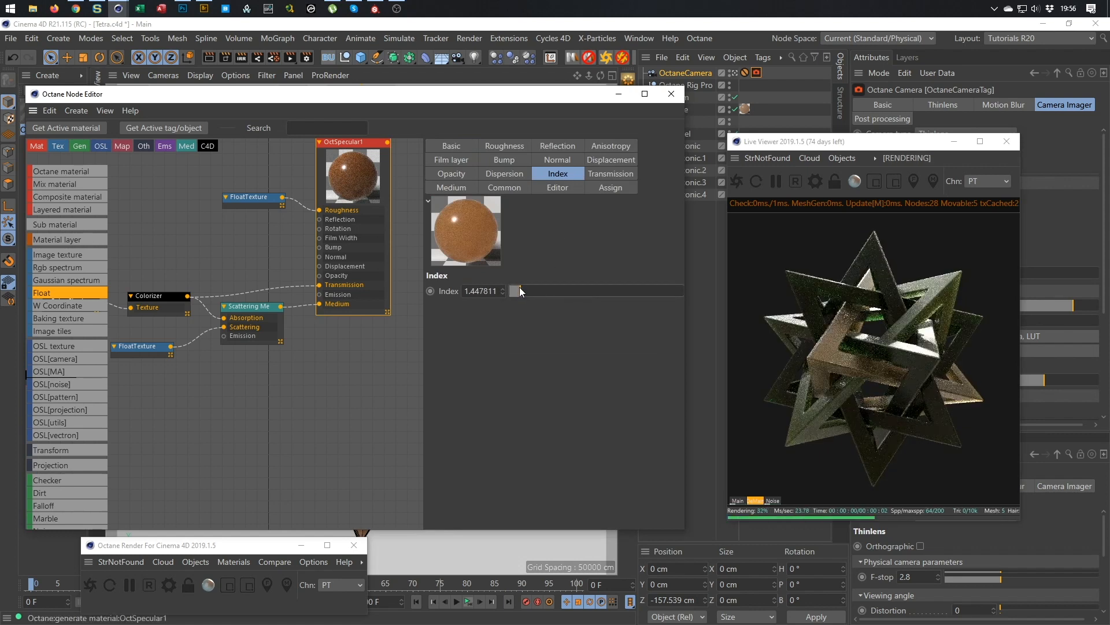
drag(520, 287, 525, 288)
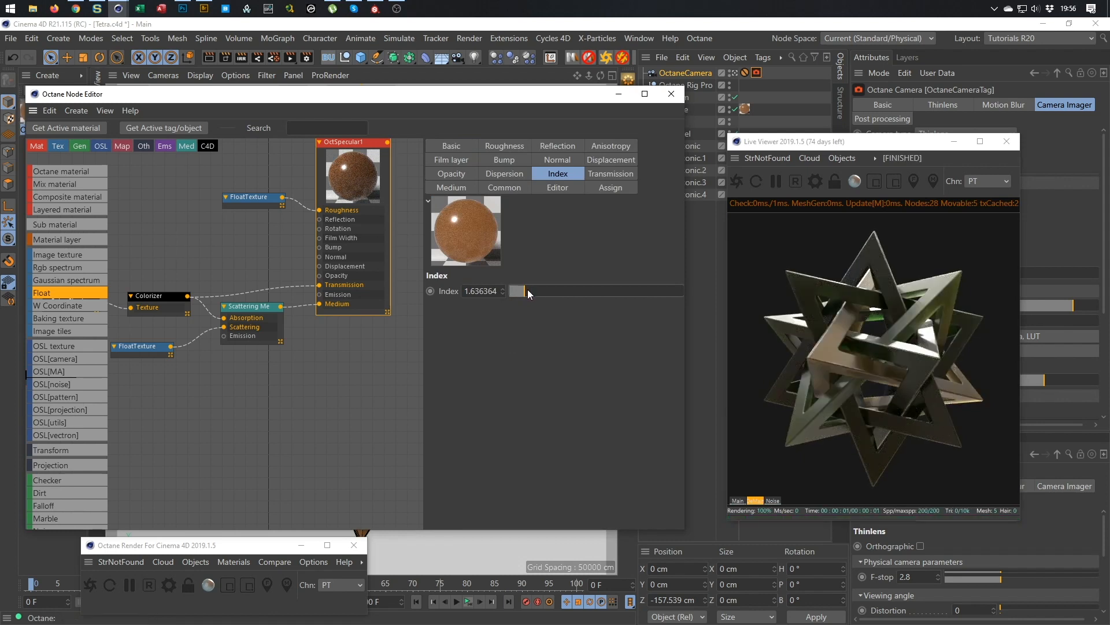
click(529, 289)
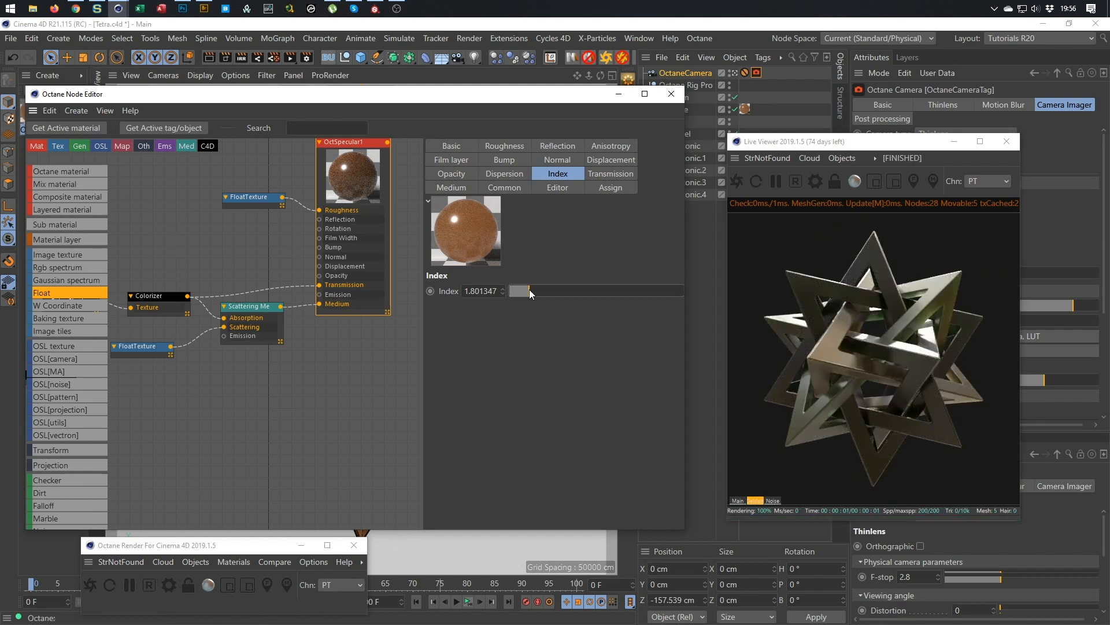
- Try dispersion coefficients of 0.01 and about 0.0044 on the OctSpecular1 material, and settle on 0.001
click(517, 179)
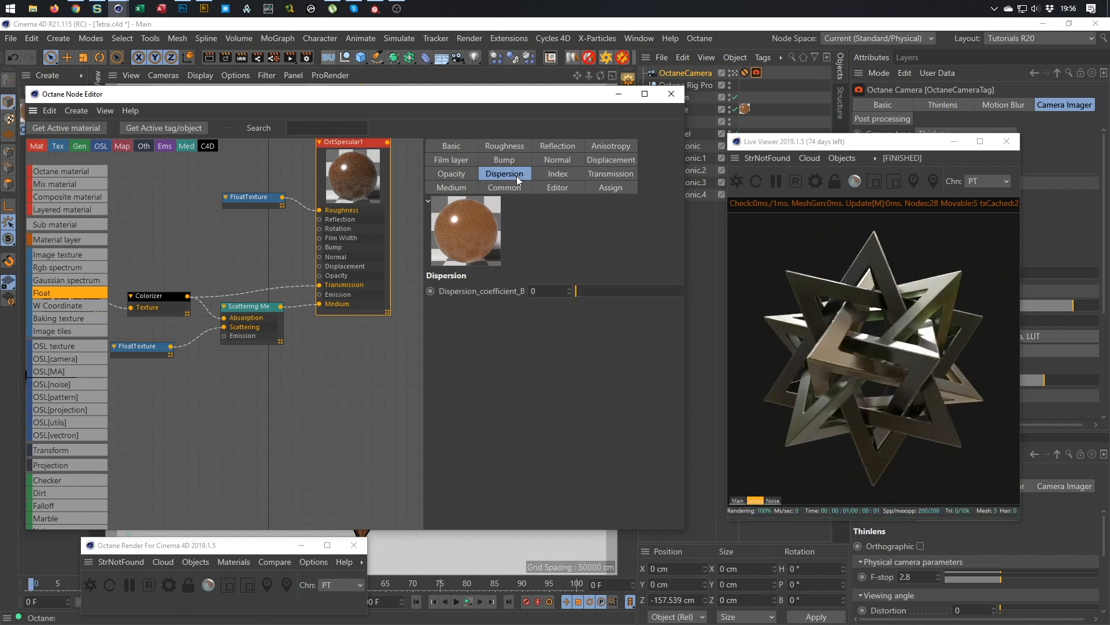
click(533, 293)
text(0.01)
key(Return)
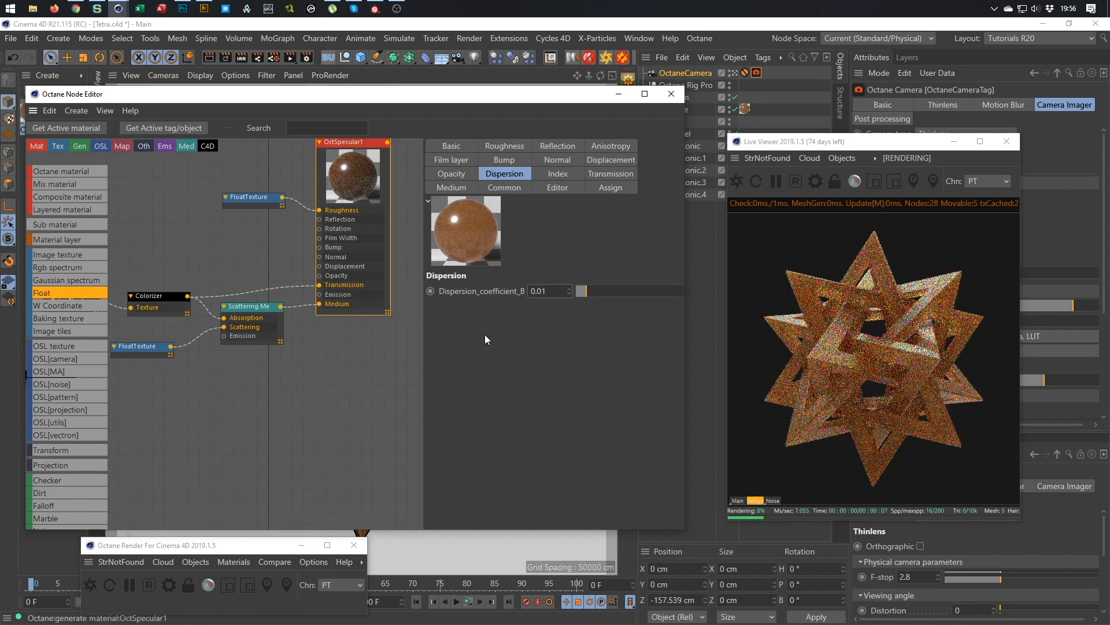
drag(583, 293, 580, 289)
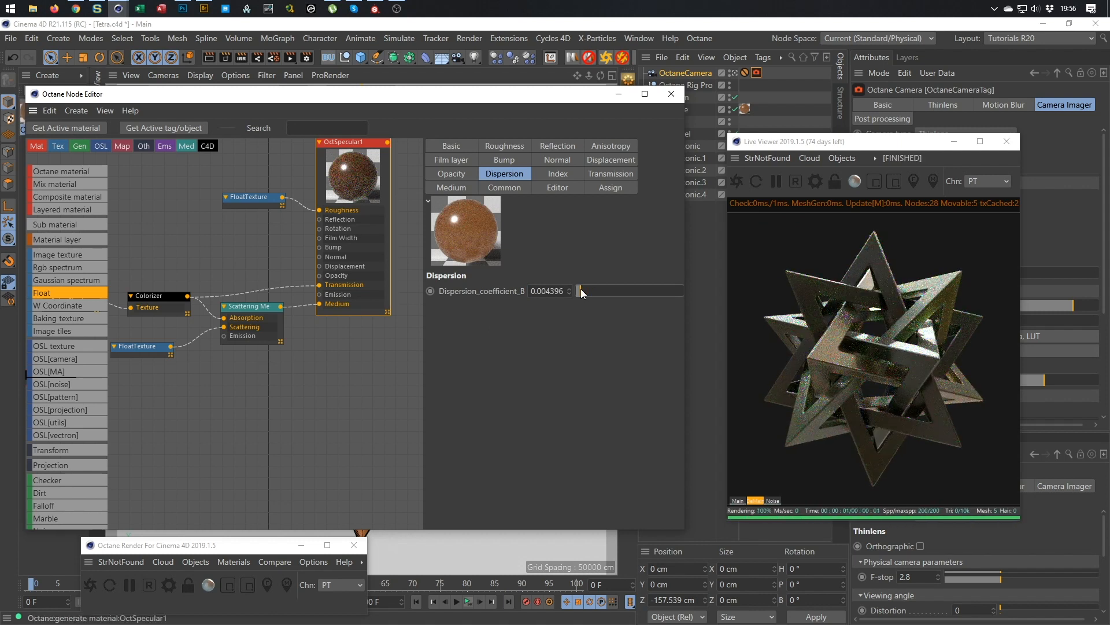
drag(545, 290, 574, 305)
text(1)
key(Return)
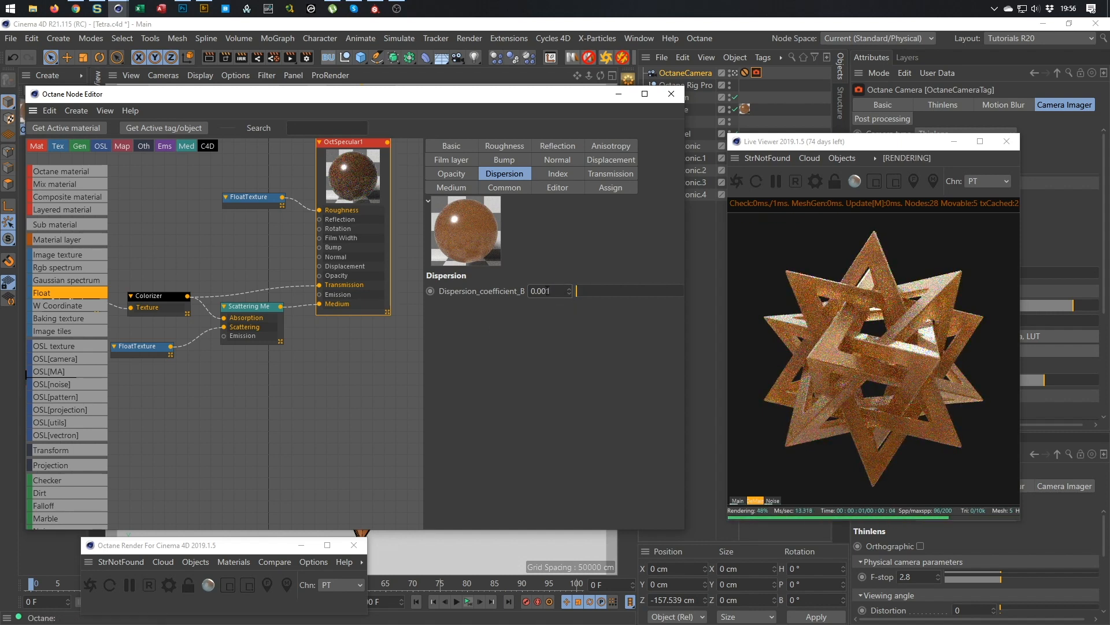
- Try a dispersion coefficient of 0.005 on the OctSpecular1 material, and settle on about 0.0038
drag(545, 291, 551, 291)
text(5)
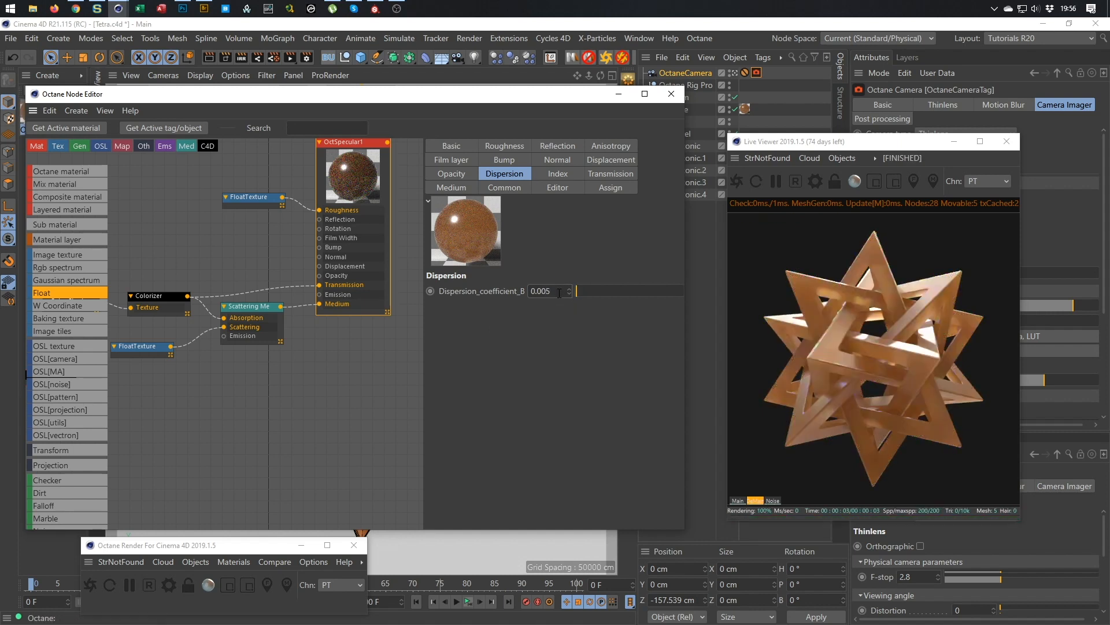
key(Return)
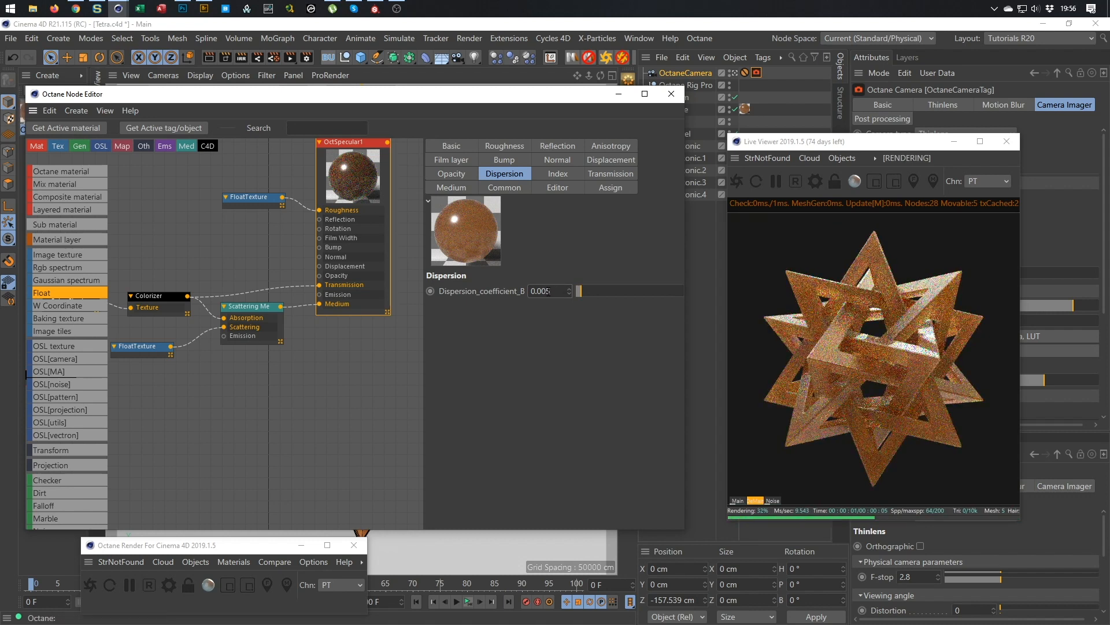
drag(581, 294, 577, 291)
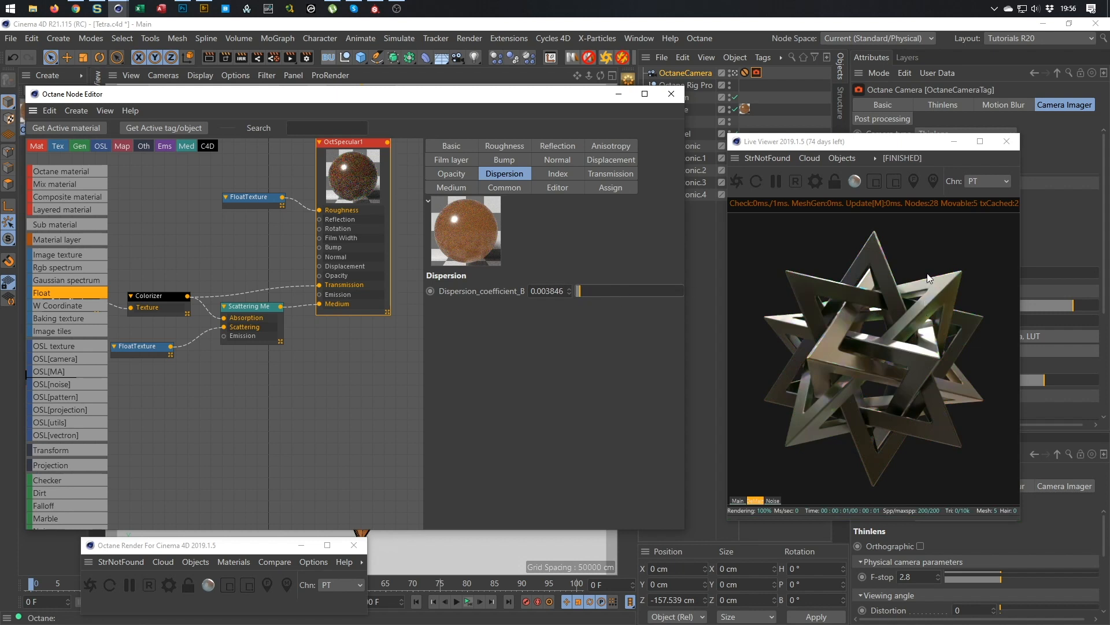
- Disable the Camera Imager in the Octane Camera tag, moving the Live Viewer clear of its settings and back
drag(916, 146, 919, 214)
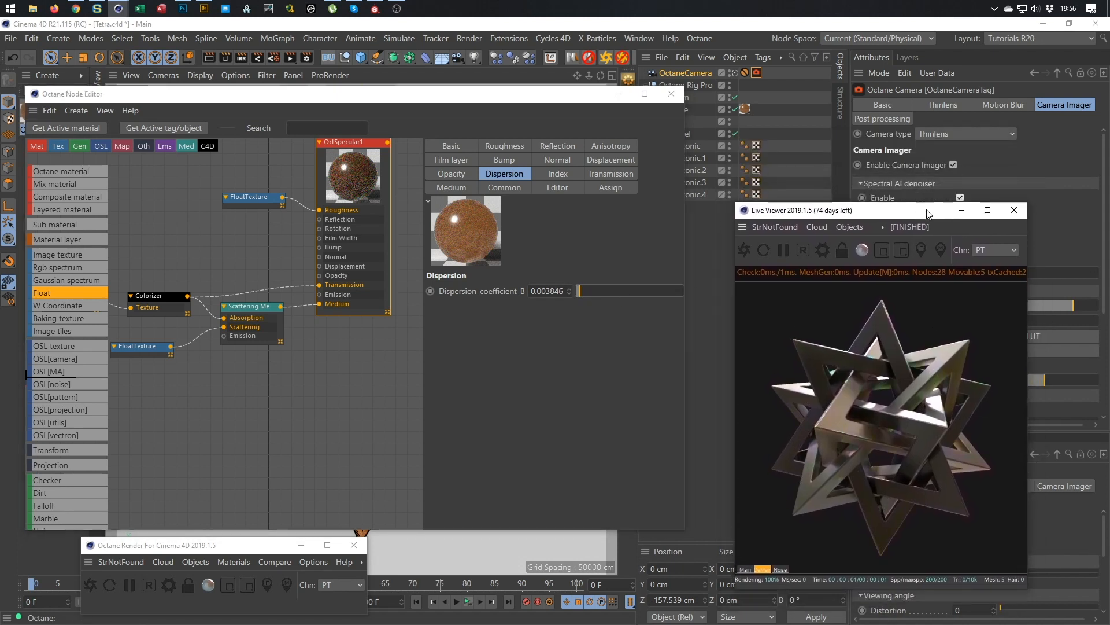
click(953, 165)
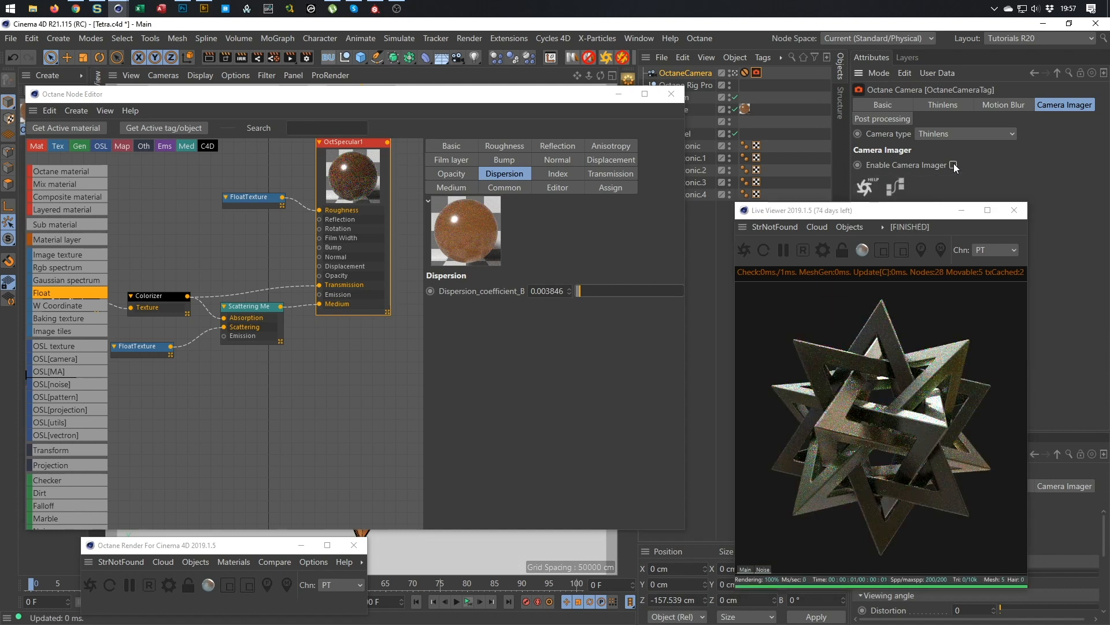
drag(929, 212, 933, 163)
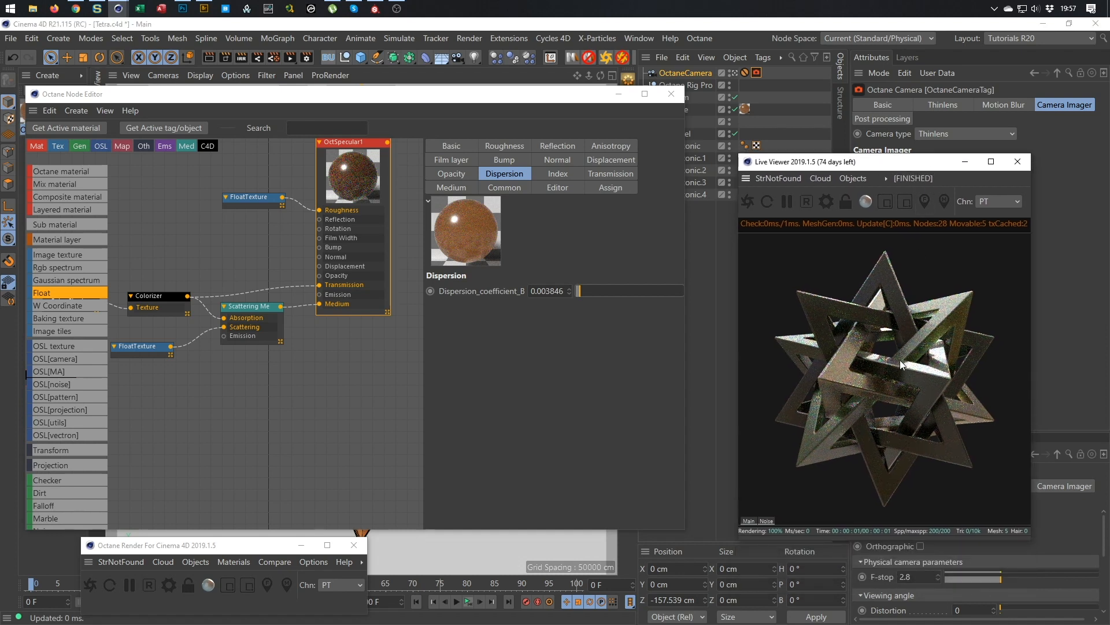
- Set the Pathtracing kernel's max samples to 1000 in the Octane settings
click(827, 201)
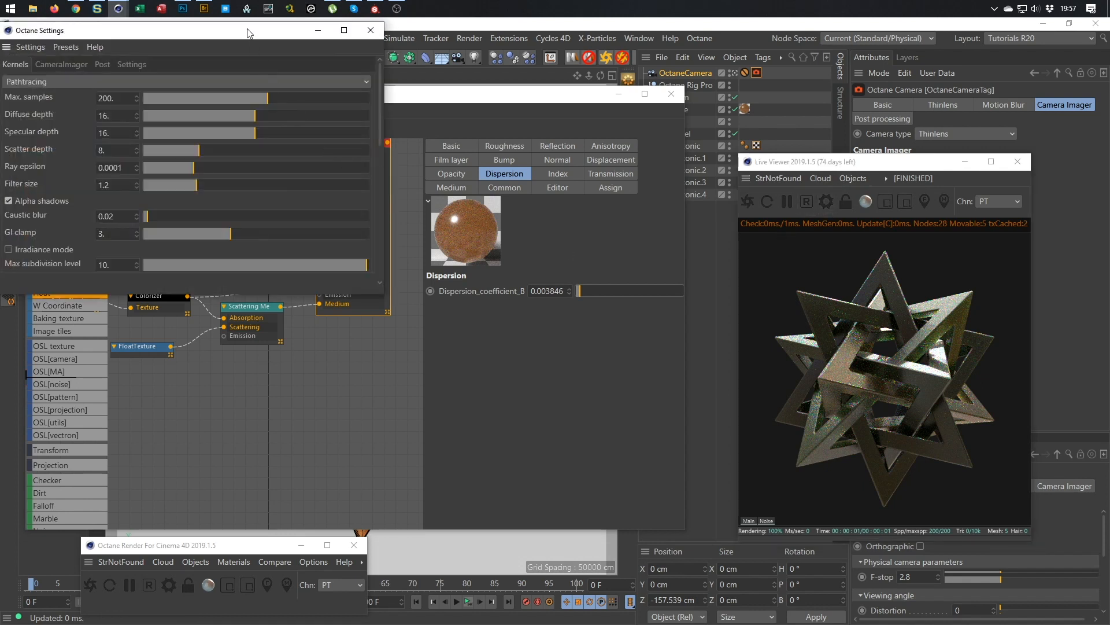
drag(247, 31, 438, 134)
double_click(339, 184)
text(1000)
key(Return)
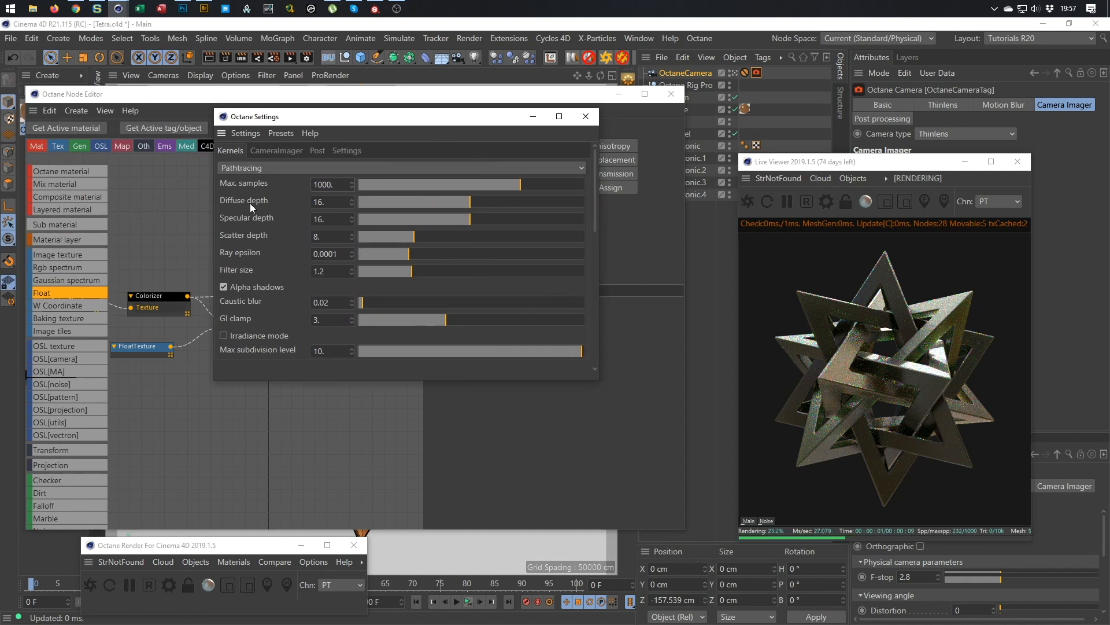
- Set the Pathtracing kernel's specular depth to 25 and scatter depth to 20
click(317, 218)
text(25)
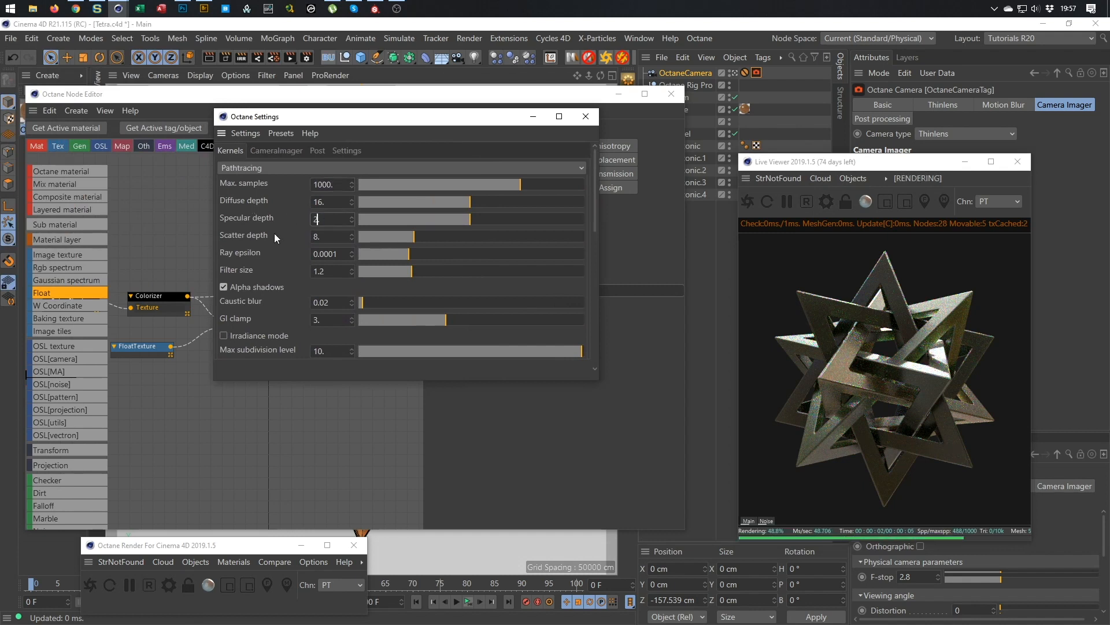
key(Return)
double_click(324, 236)
text(20)
key(Return)
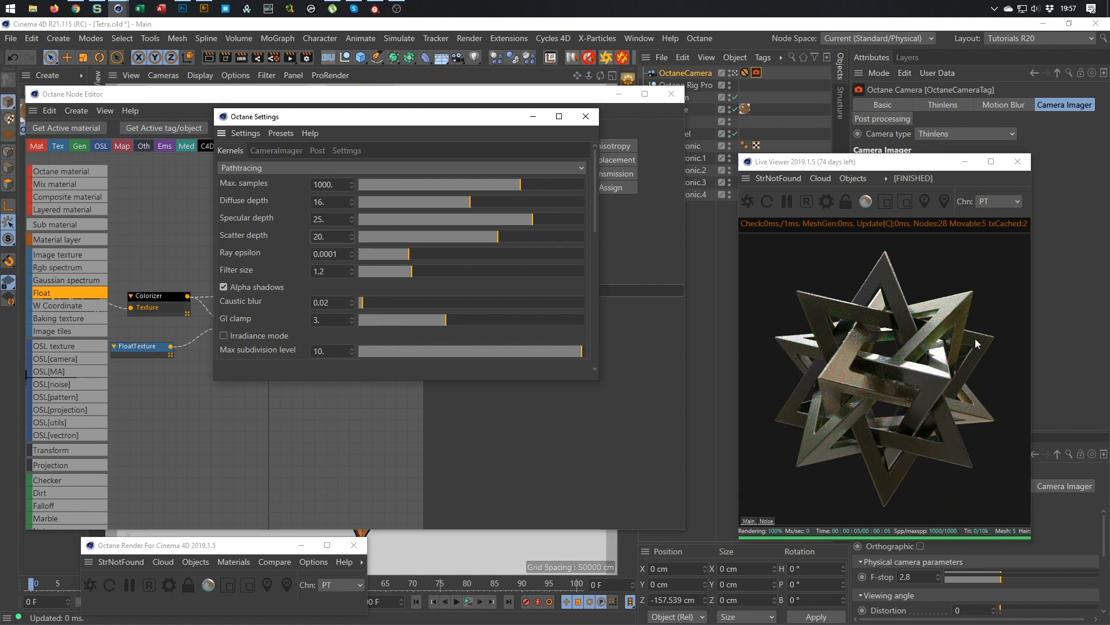
- Reset the Live Viewer render and, in the Octane render preset, enable the denoised beauty pass for the Octane Renderer
click(806, 201)
click(599, 169)
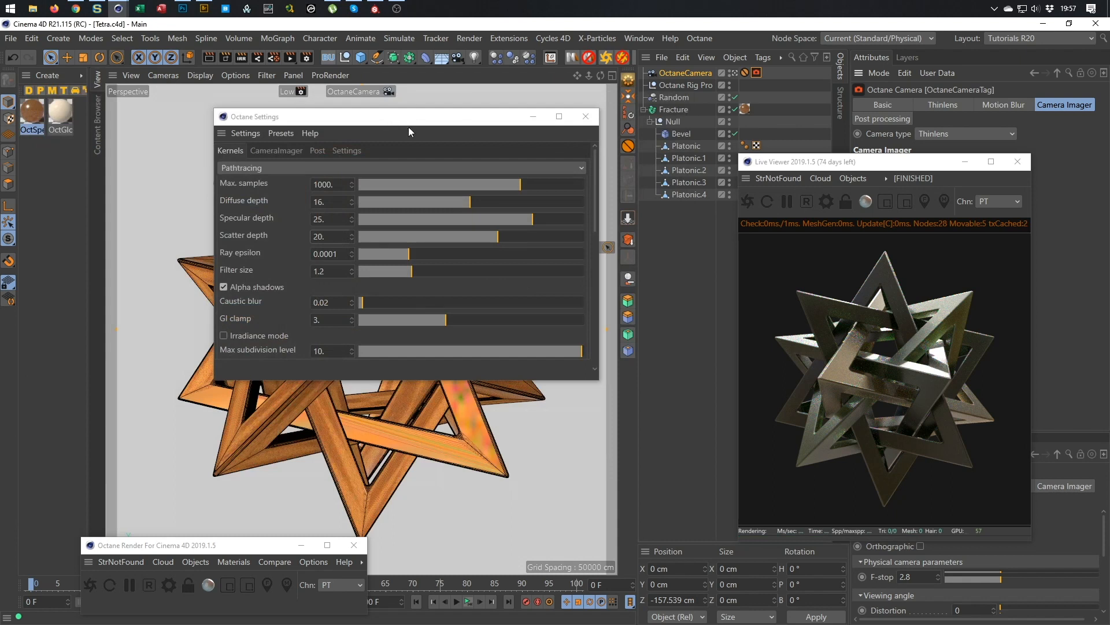
click(306, 59)
click(334, 385)
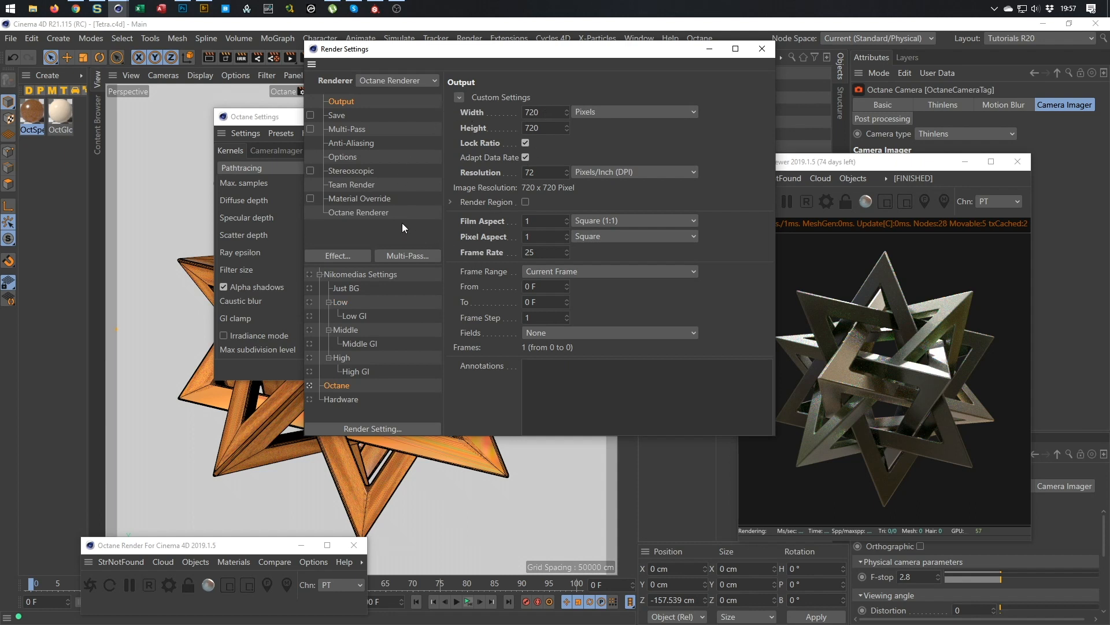
click(356, 215)
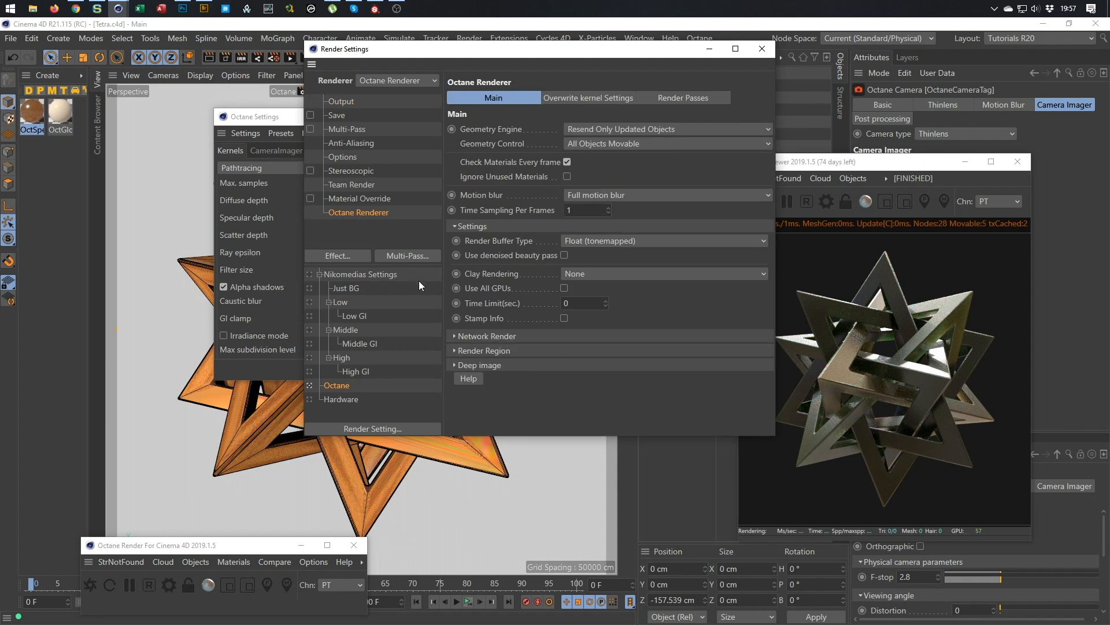
click(563, 255)
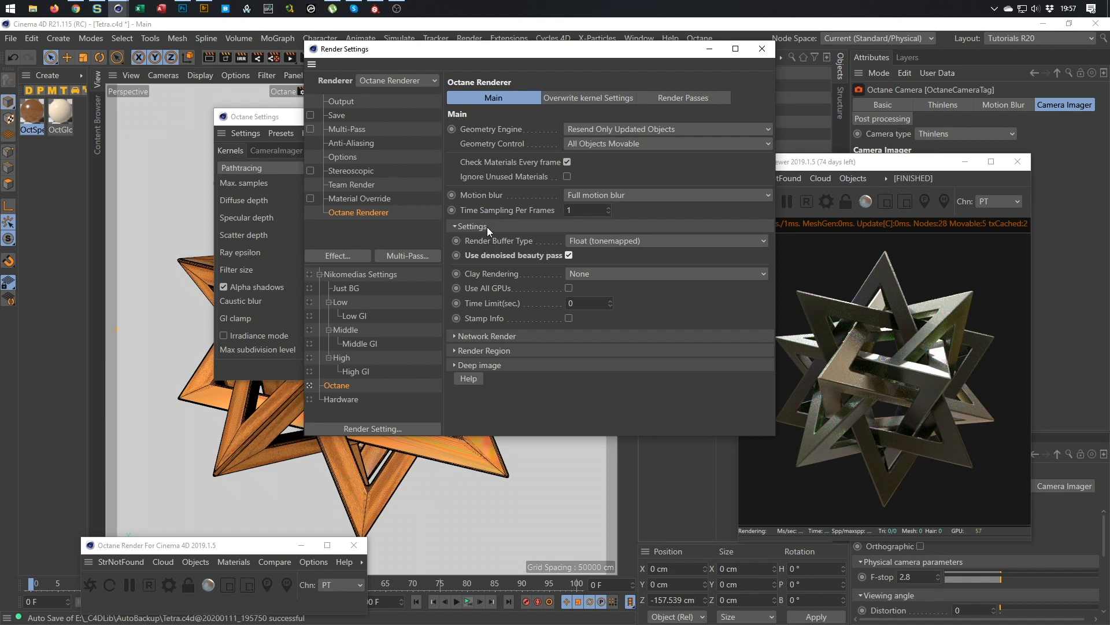
- Render the scene to the Picture Viewer, shrinking and repositioning its window so that the whole image fits
key(shift+r)
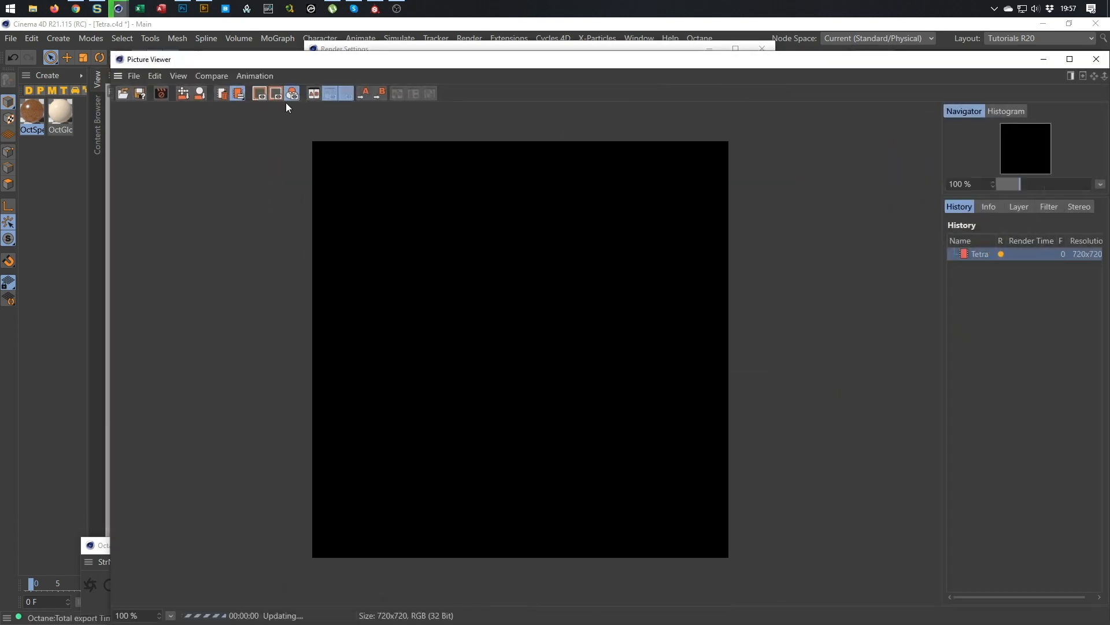
drag(114, 53, 475, 108)
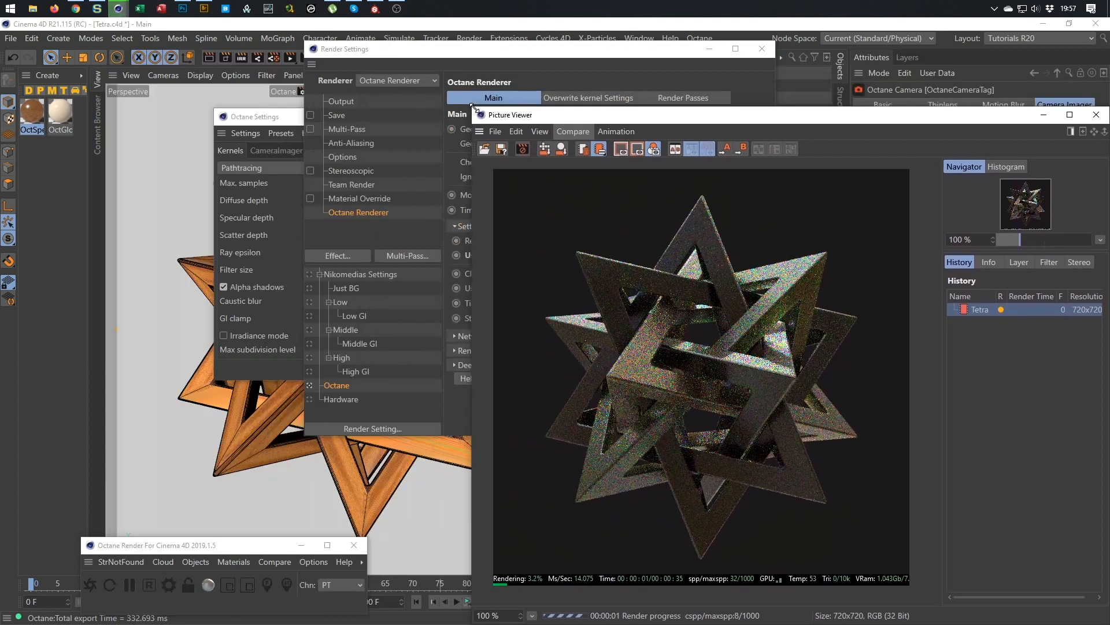
drag(702, 117, 680, 67)
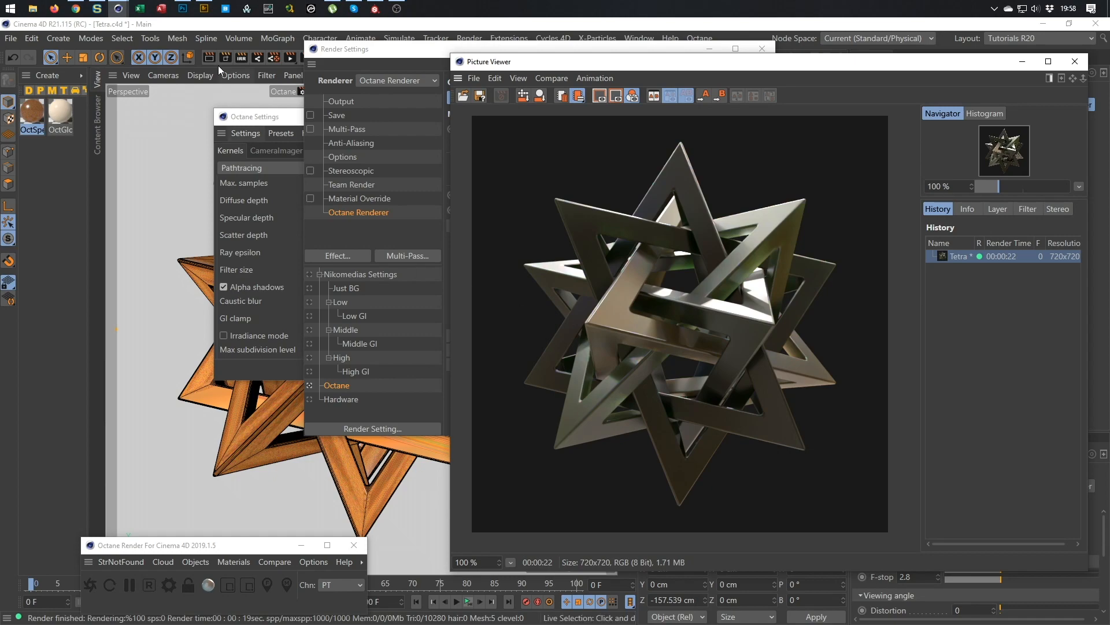
click(184, 9)
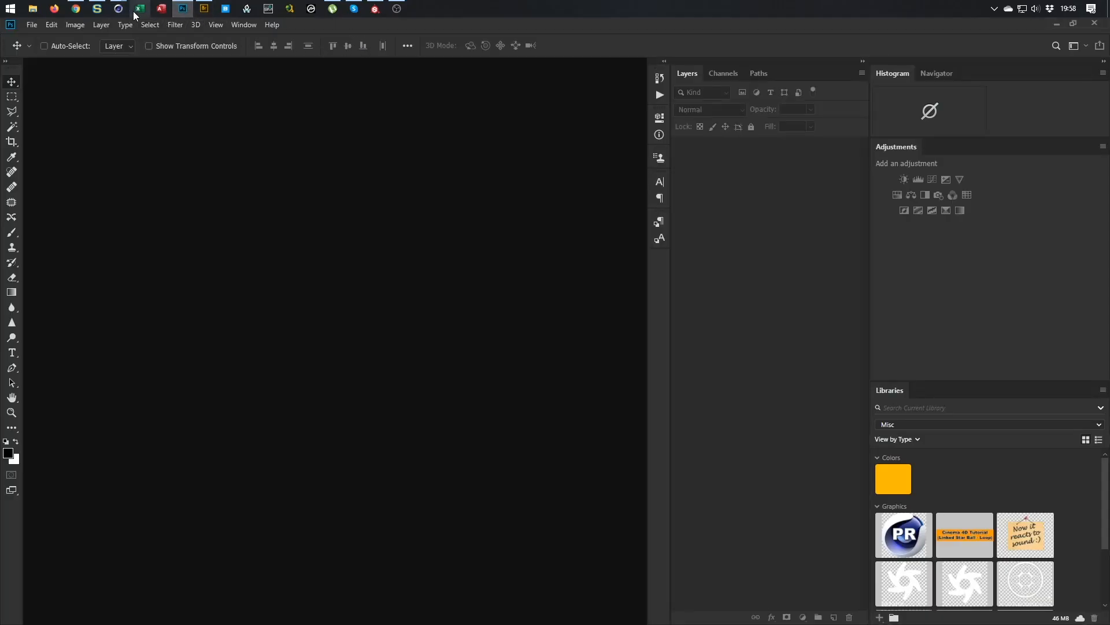
mouse_move(120, 12)
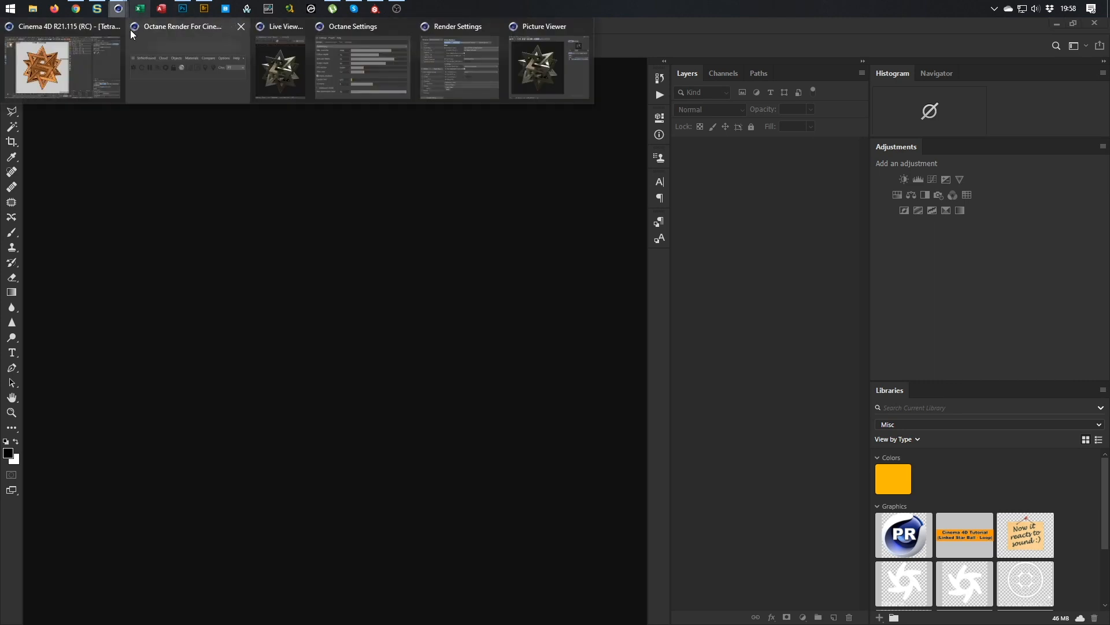
click(225, 76)
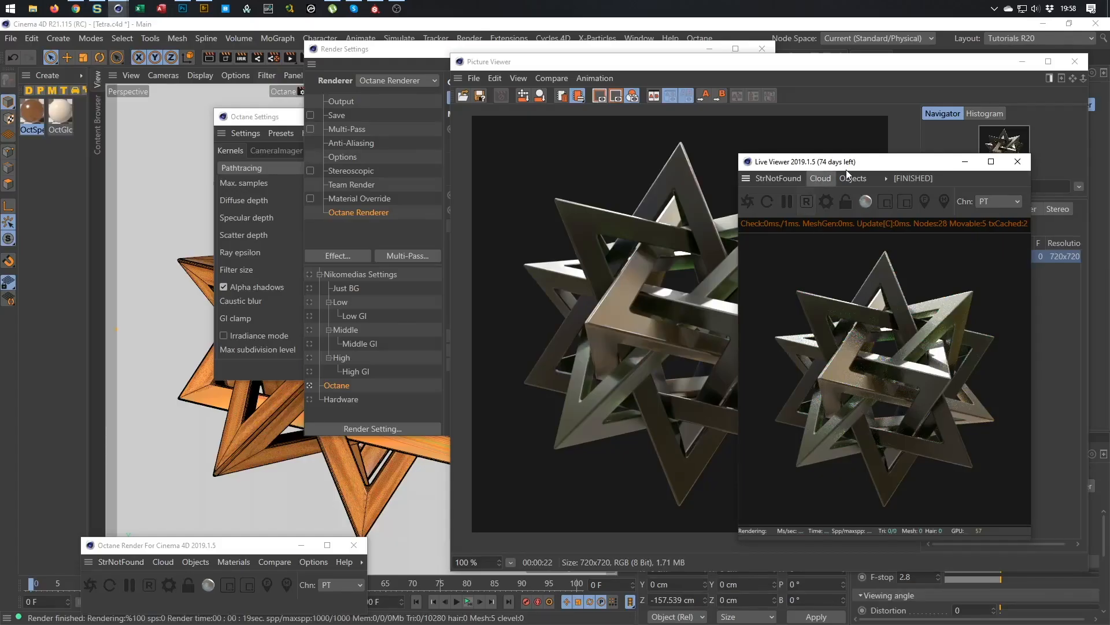
- Close the Live Viewer and copy the finished render from the Picture Viewer
click(1013, 162)
click(495, 78)
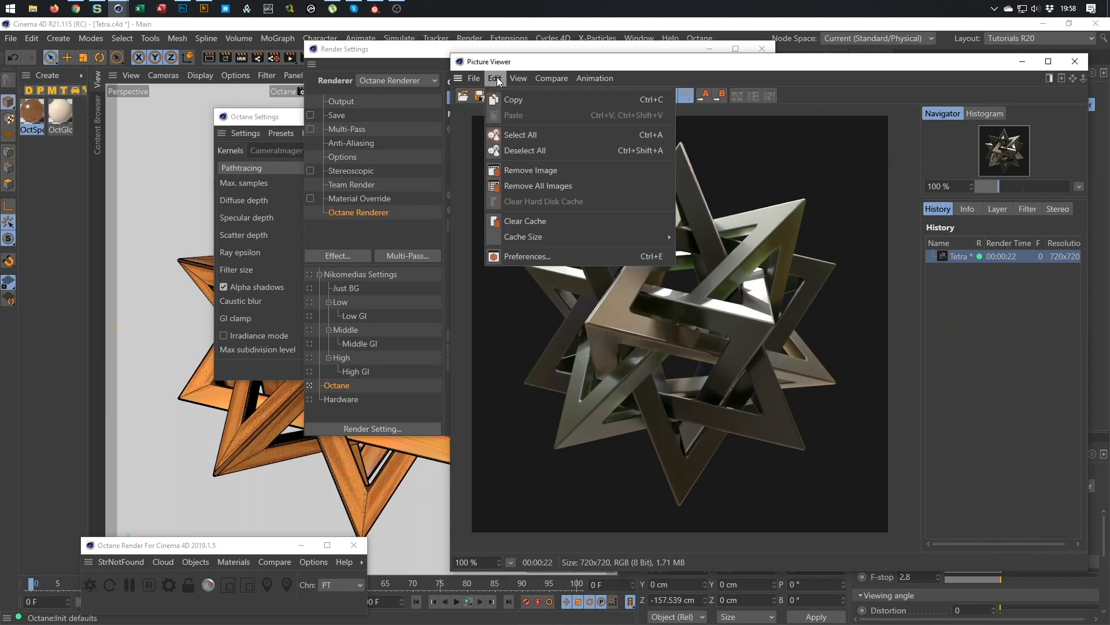
click(512, 95)
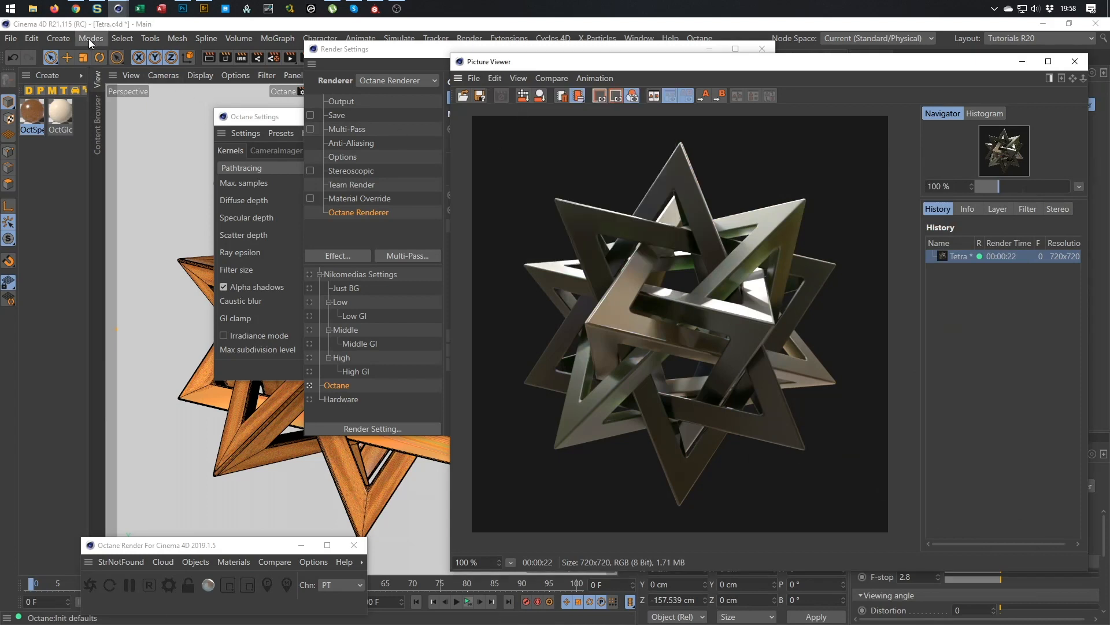
- Switch to Photoshop and create a 720 × 720 px RGB document from the Clipboard preset at 16 bit
click(184, 9)
key(ctrl+n)
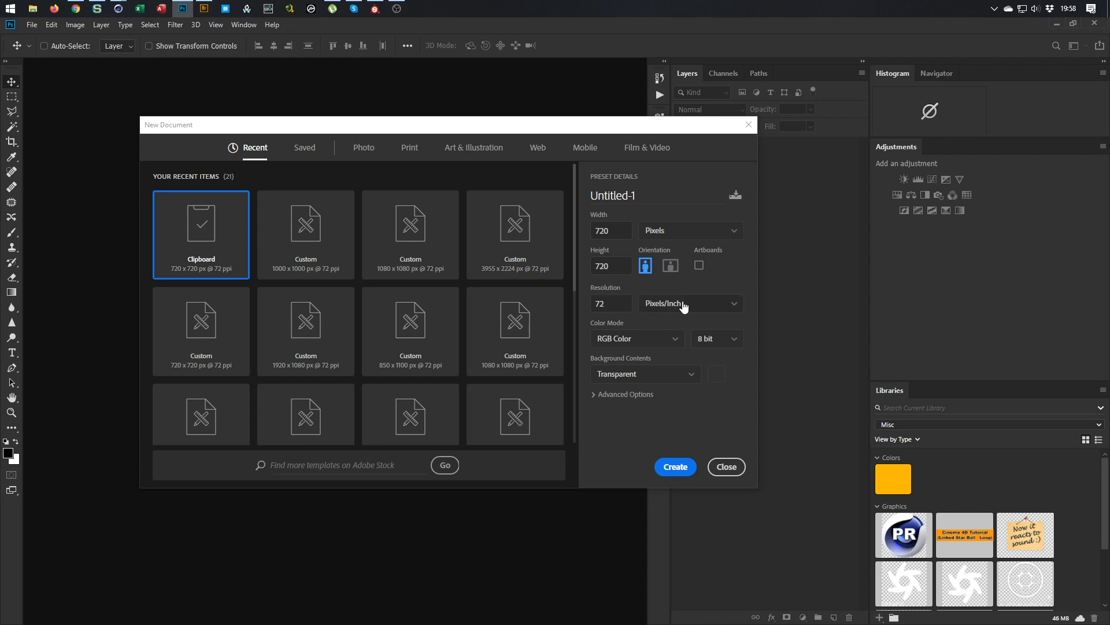
click(723, 339)
click(717, 376)
click(678, 468)
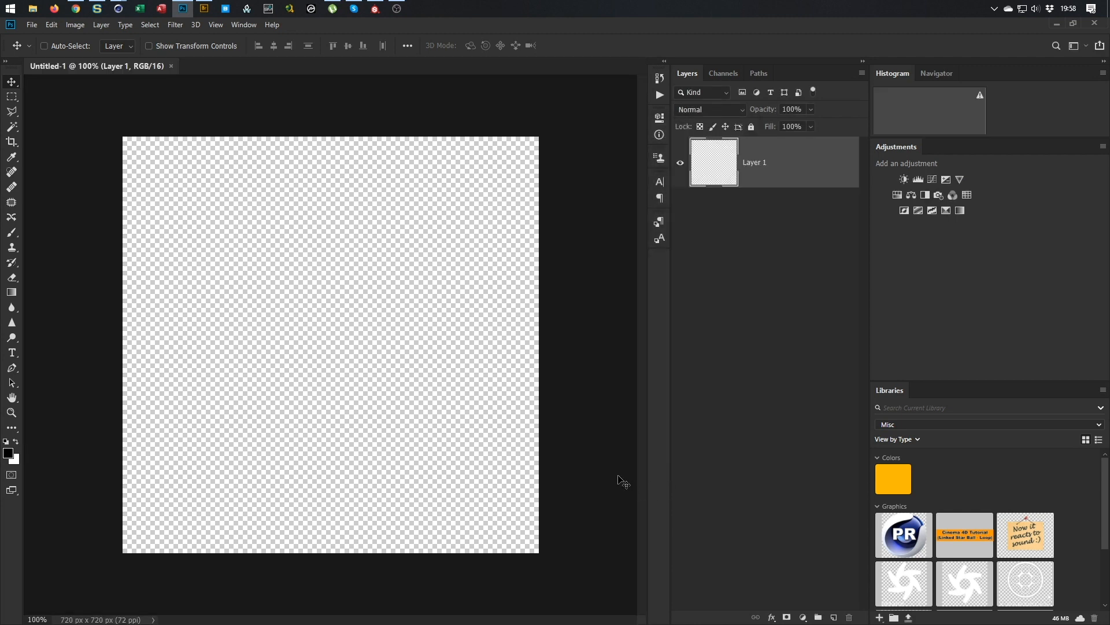
- Paste the copied render into the new document and convert Layer 1 to a smart object
key(ctrl+v)
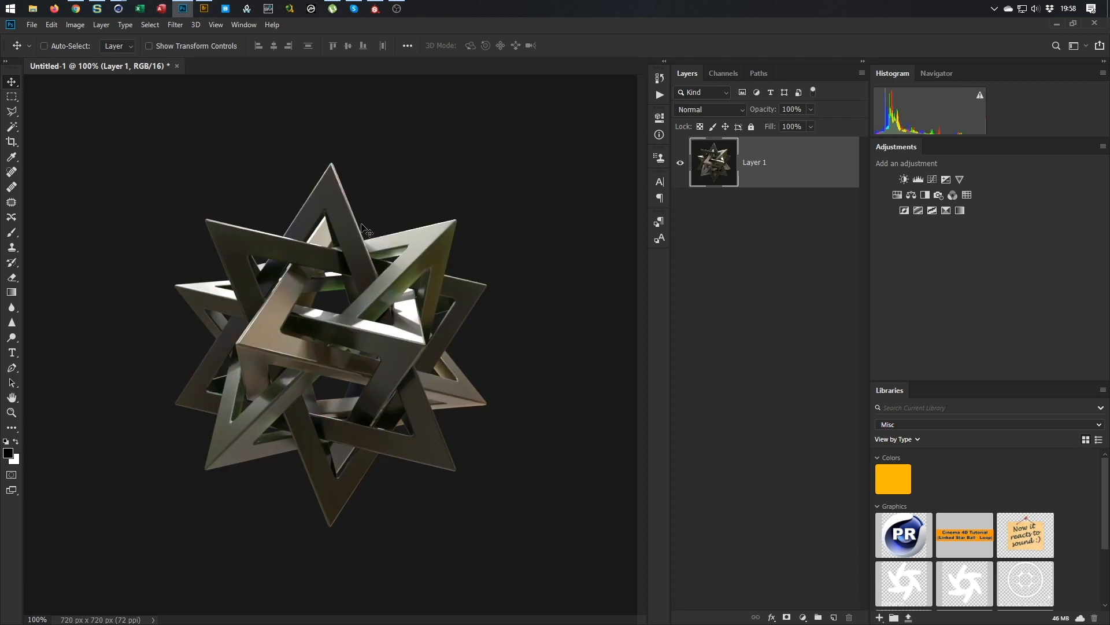
right_click(803, 165)
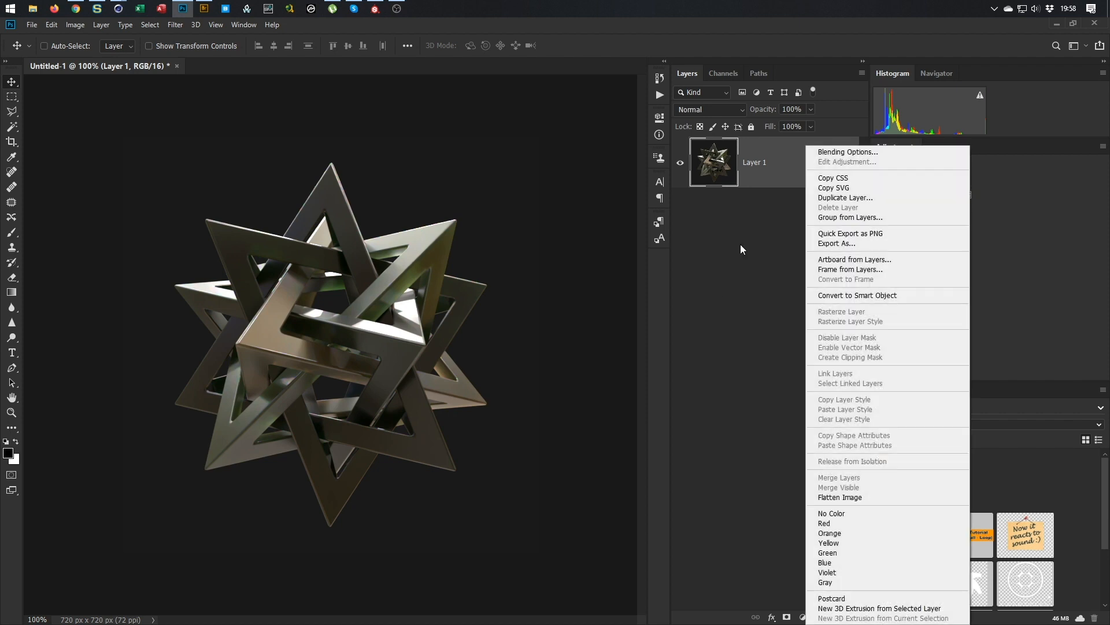
click(850, 295)
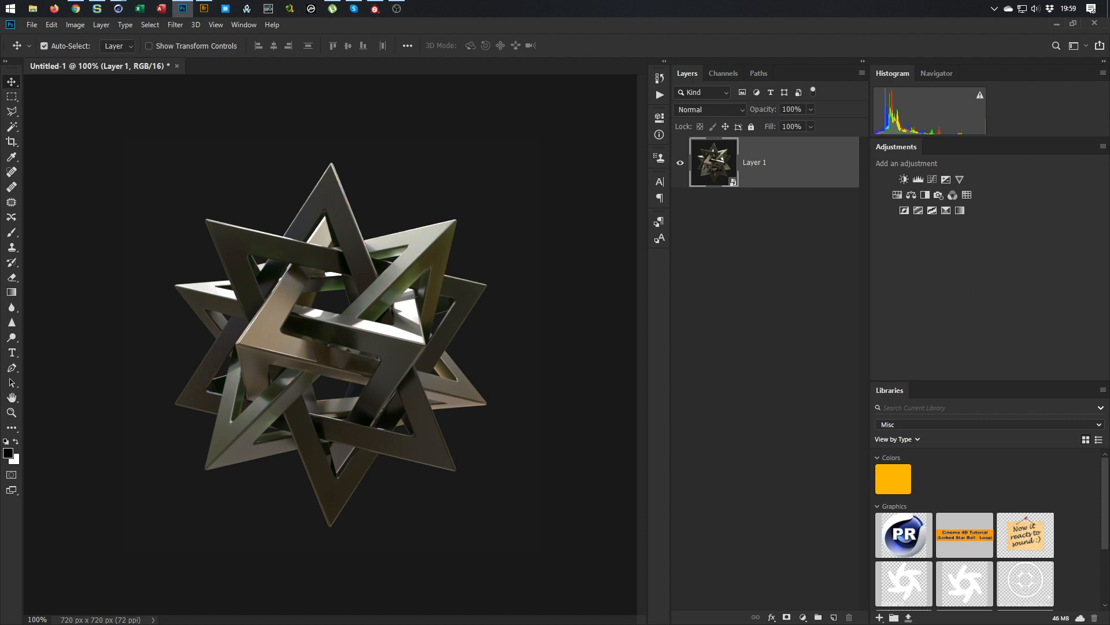
- Open the Camera Raw filter on Layer 1, resizing and moving its window to fit the screen
key(ctrl+shift+a)
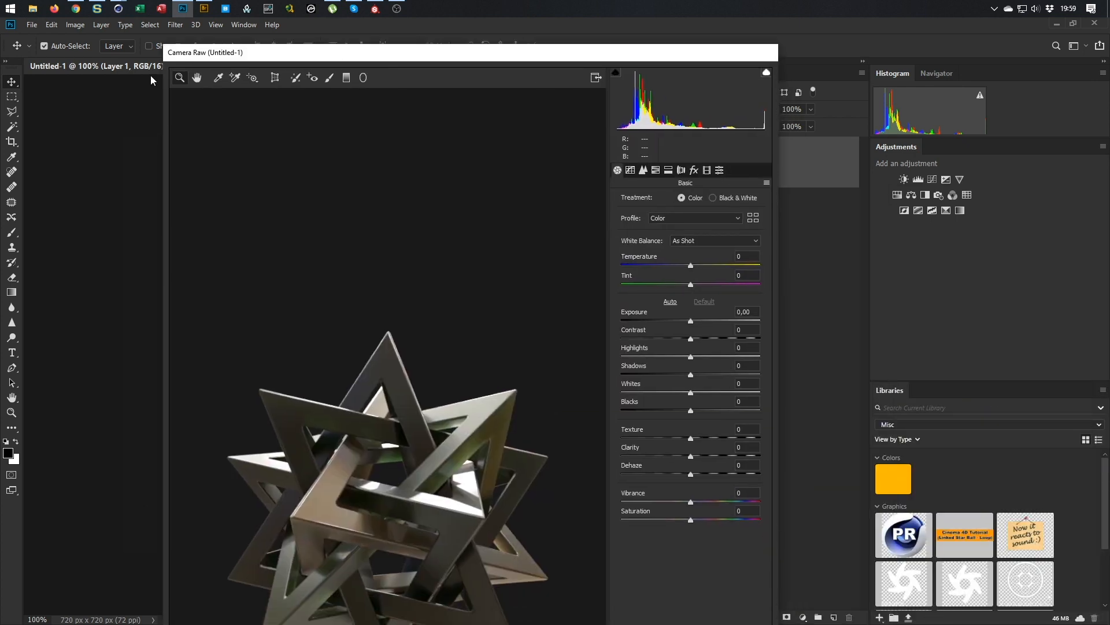
drag(164, 46, 55, 339)
drag(321, 355, 392, 96)
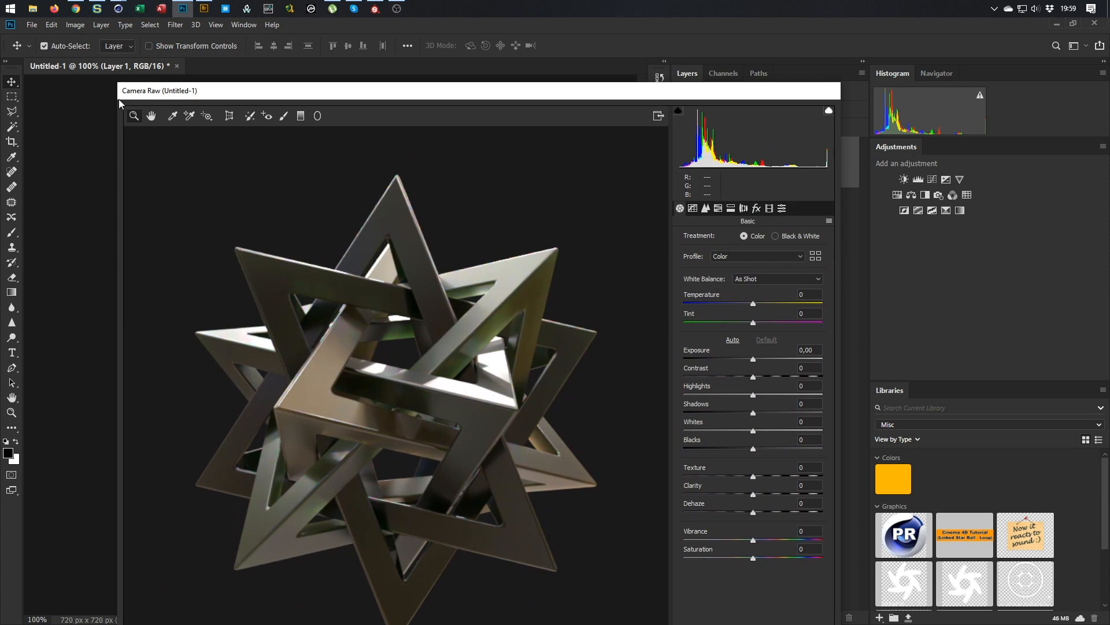
drag(116, 80, 110, 218)
drag(349, 227, 367, 74)
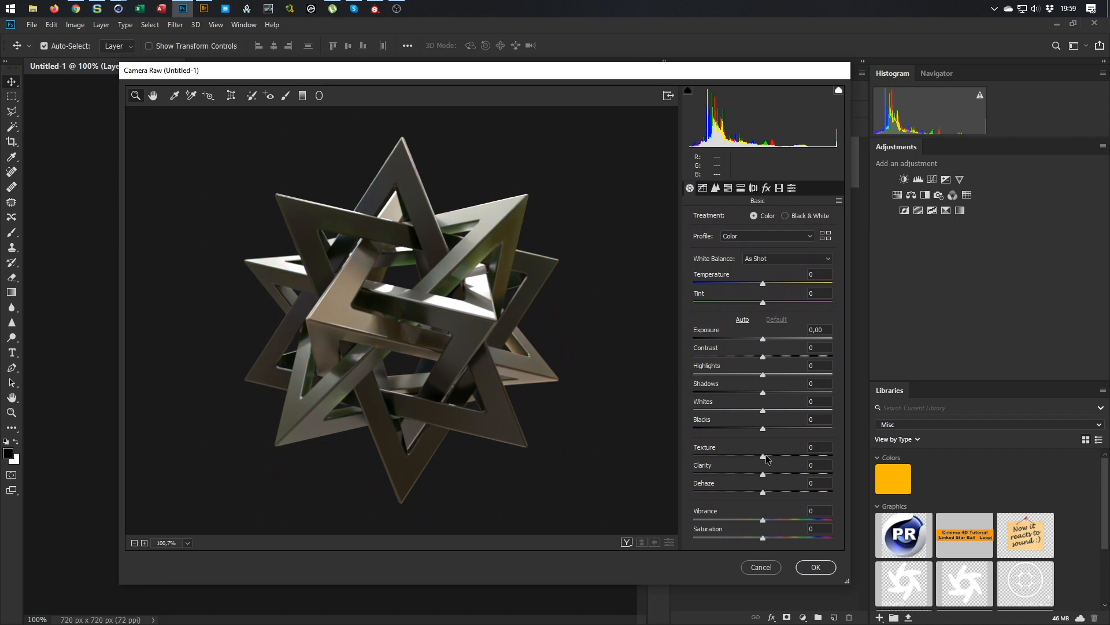
- Set the render's texture to +18, clarity to +29, vibrance to +62 and saturation to +4 in Camera Raw
mouse_move(763, 475)
mouse_down()
mouse_move(814, 476)
mouse_move(779, 475)
mouse_move(765, 458)
mouse_move(789, 459)
mouse_move(776, 463)
mouse_up()
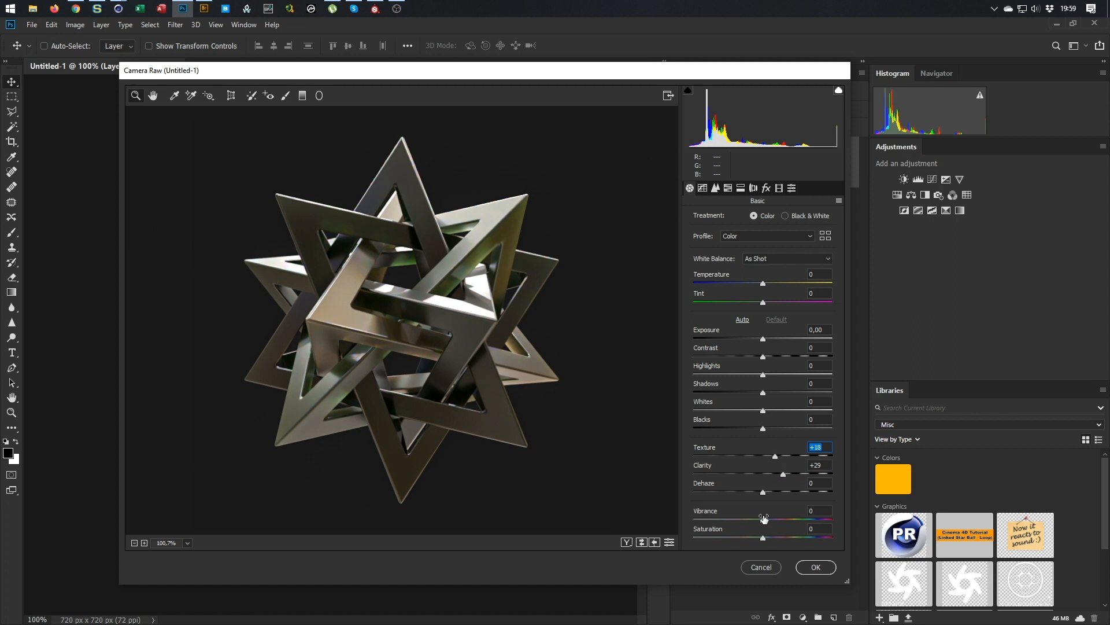
mouse_move(762, 520)
mouse_down()
mouse_move(818, 520)
mouse_move(770, 539)
mouse_up()
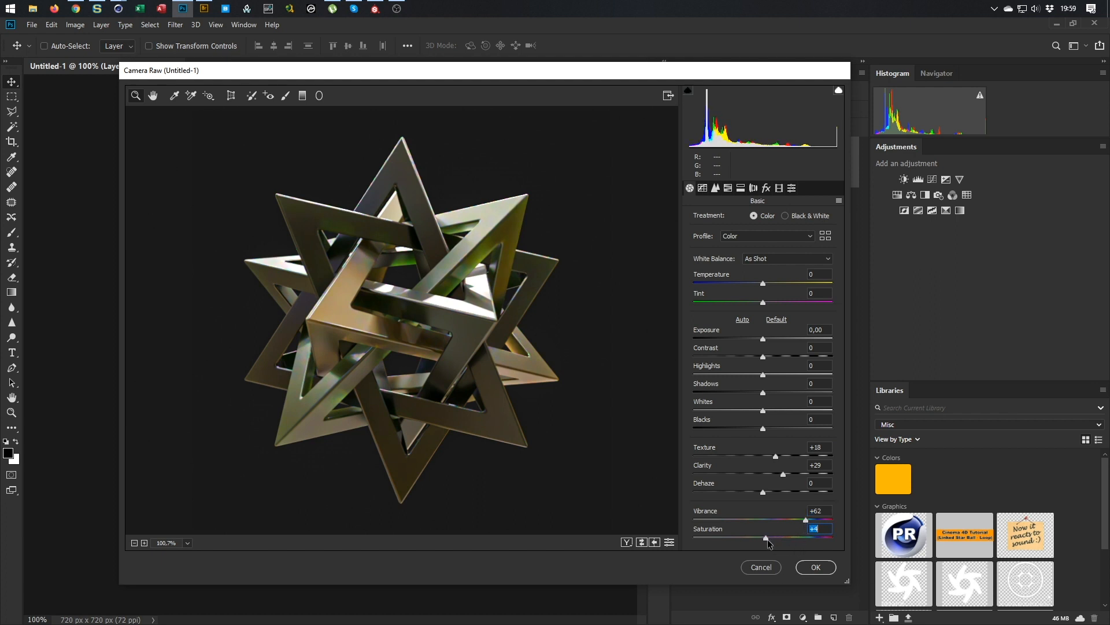
- Set the Camera Raw sharpening amount to 79
click(715, 188)
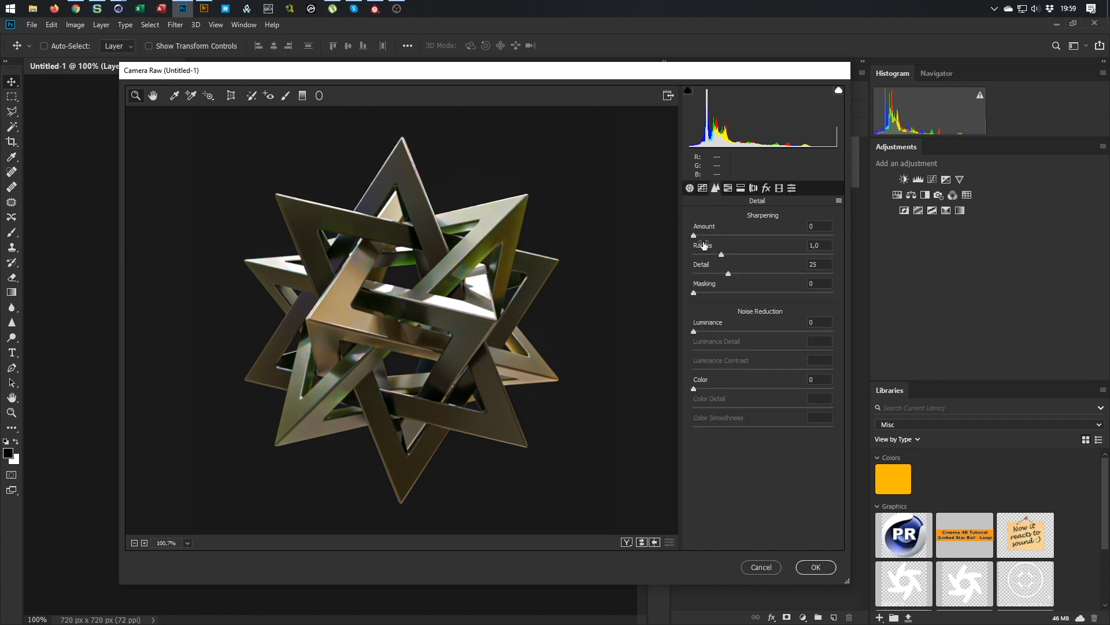
drag(694, 235, 733, 237)
right_click(619, 245)
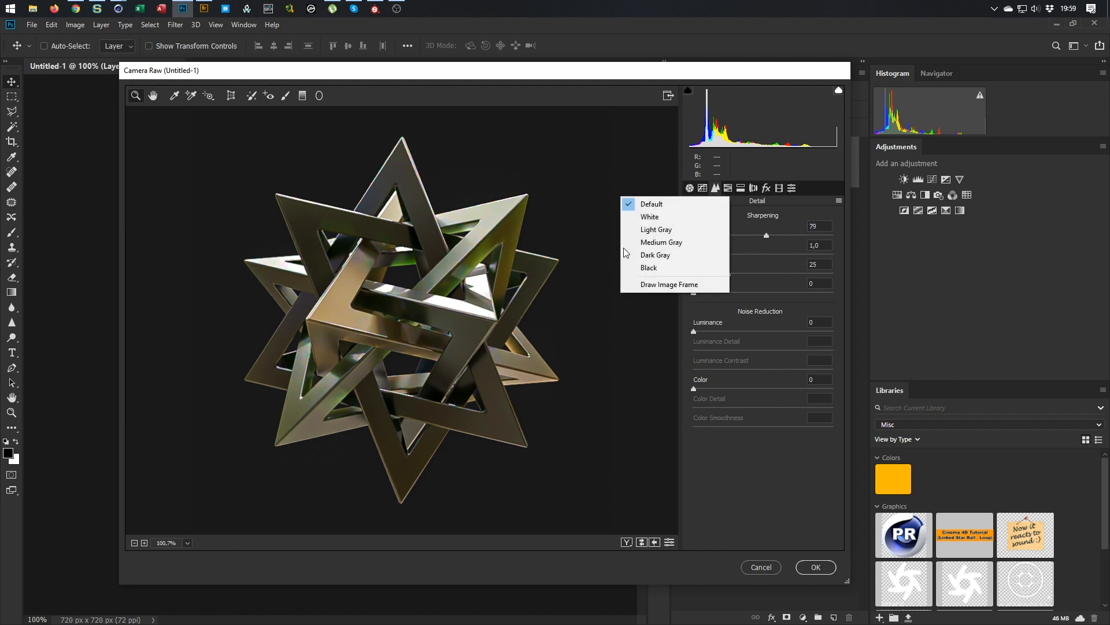
right_click(526, 395)
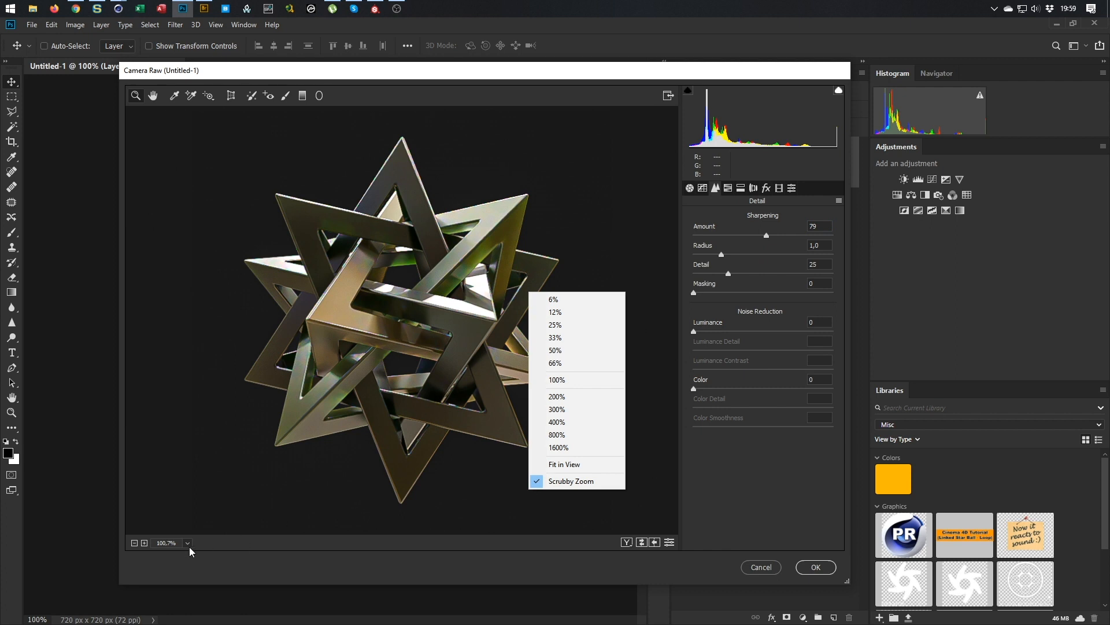
- Preview the image at 100% zoom and apply the Camera Raw adjustments to Layer 1
click(557, 380)
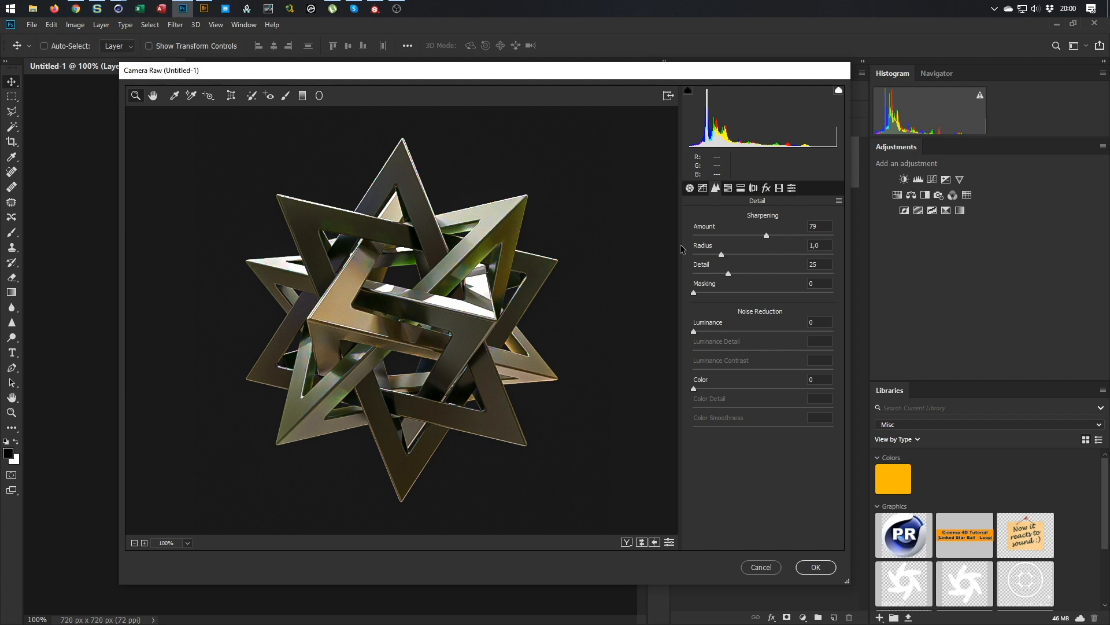
click(817, 568)
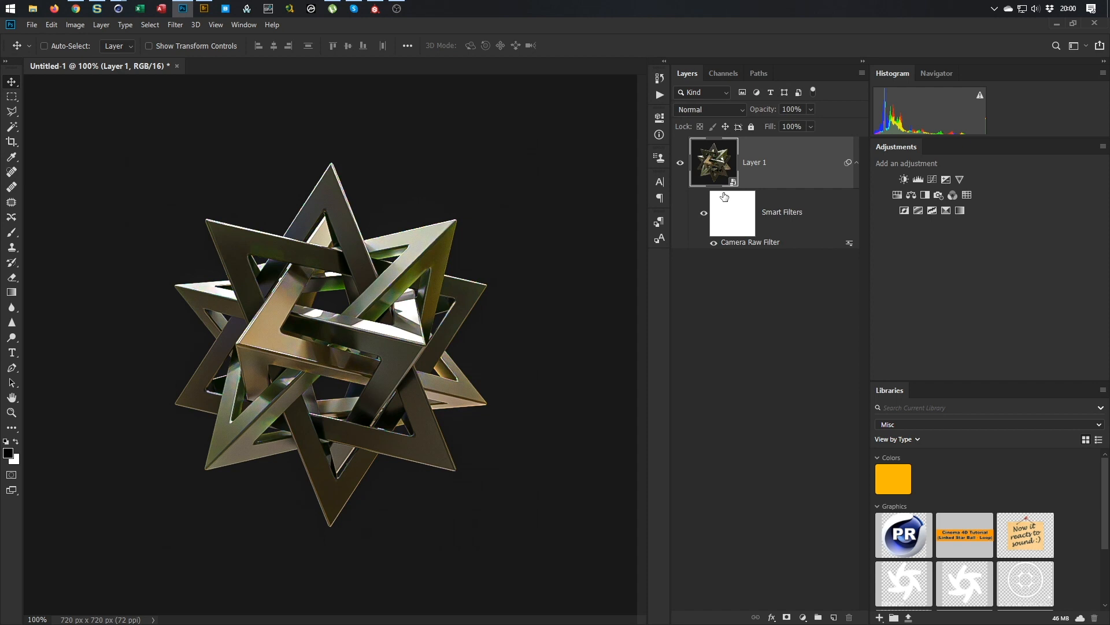
- Duplicate Layer 1 with its filter and convert the copy to a smart object
key(ctrl+j)
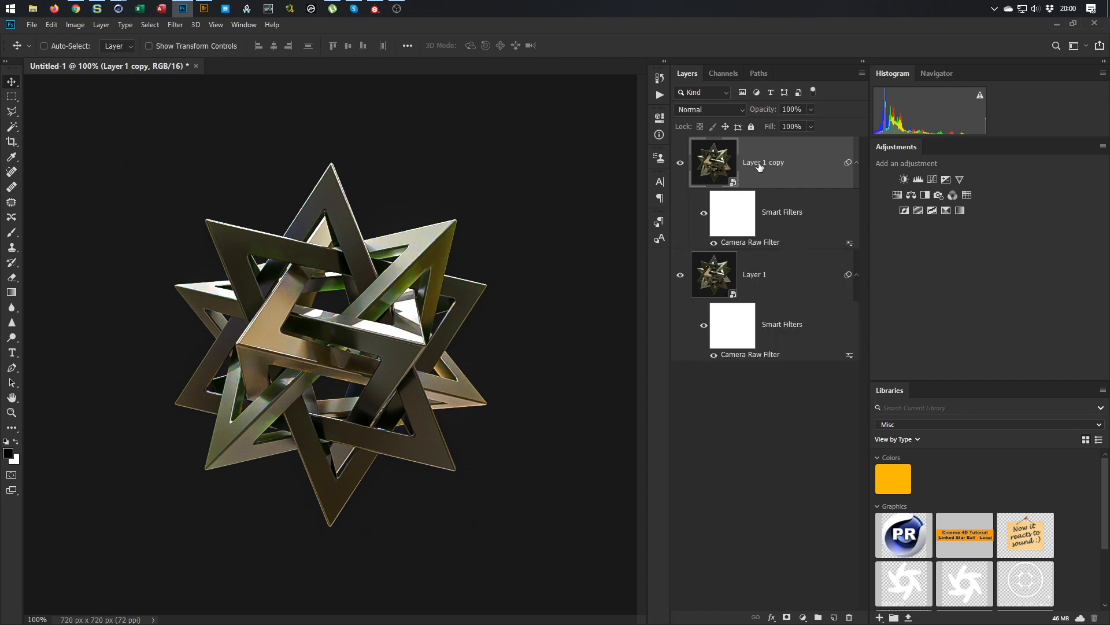
right_click(805, 142)
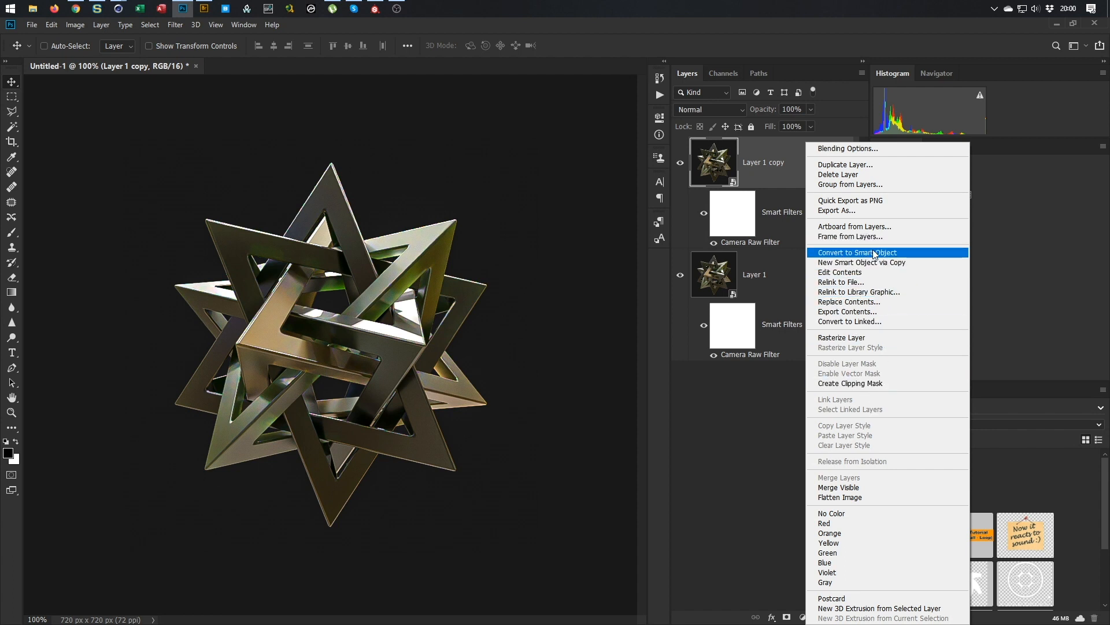
click(892, 253)
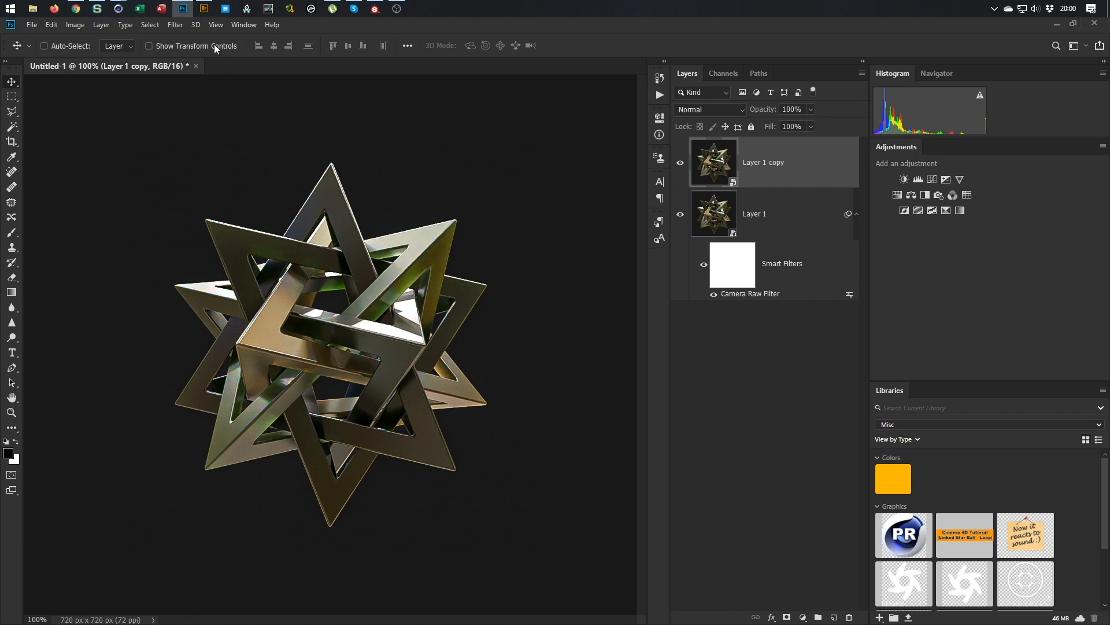
- Apply a Gaussian Blur with a 5.6 pixel radius to Layer 1 copy
click(175, 24)
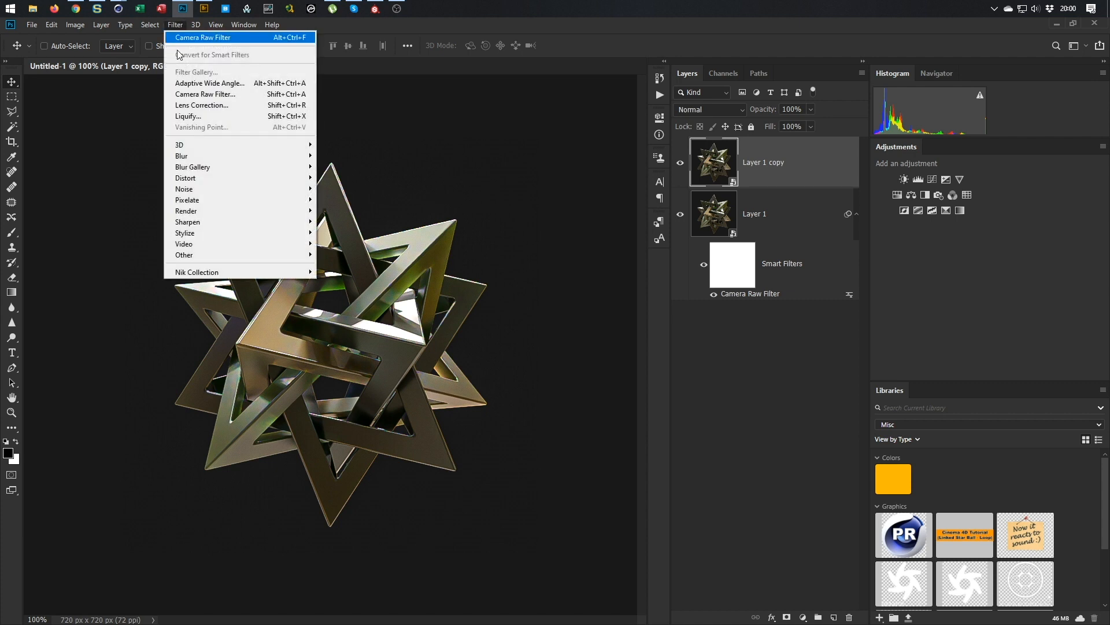
mouse_move(261, 157)
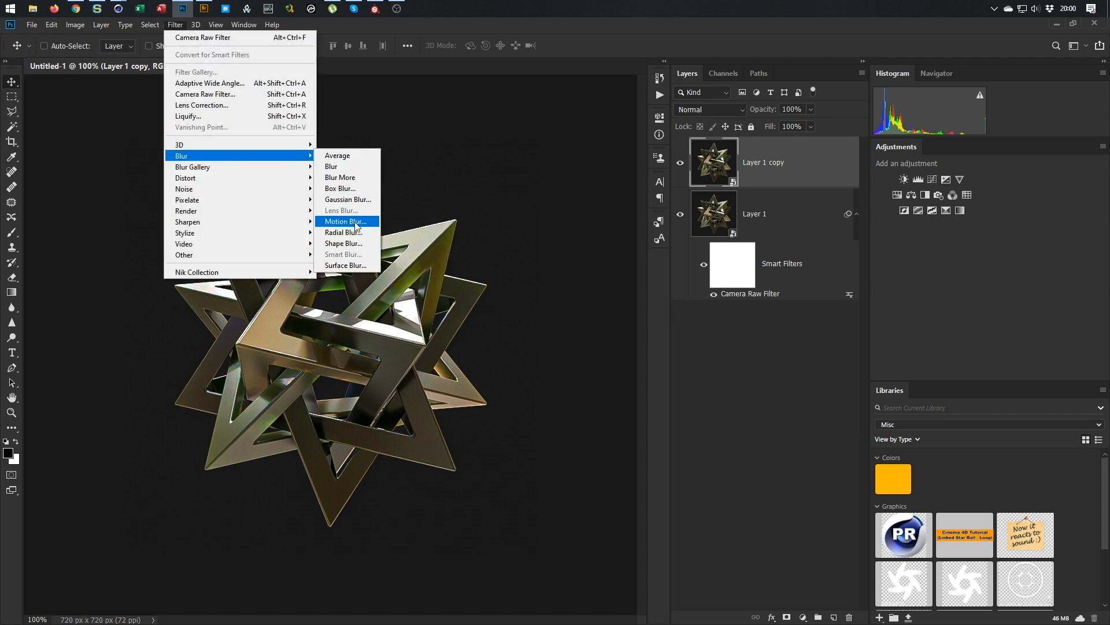
click(358, 200)
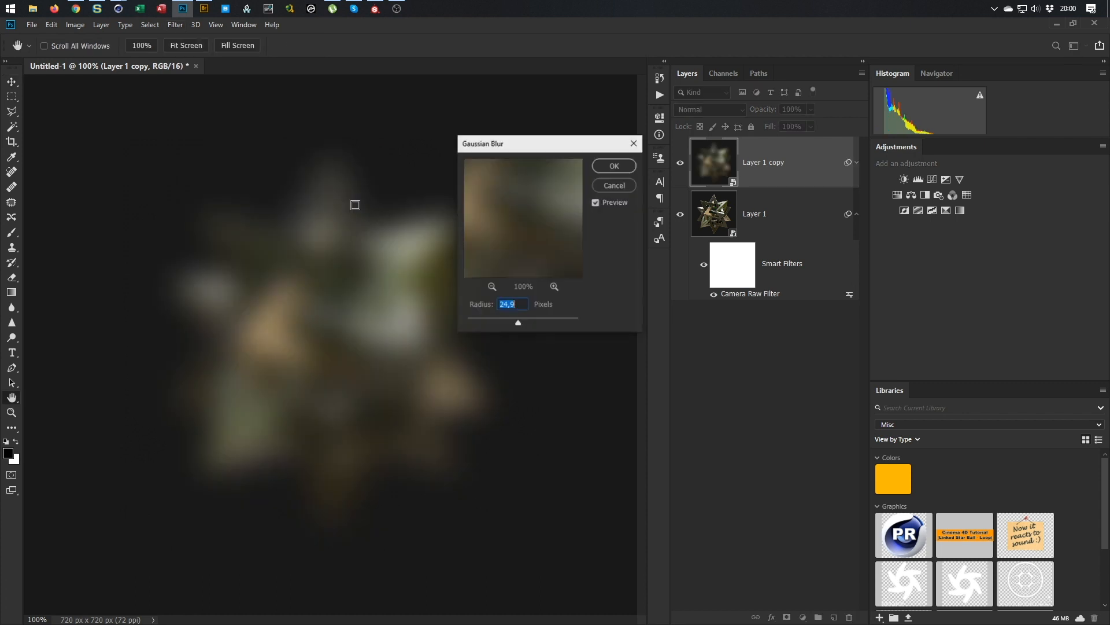
drag(517, 326, 500, 322)
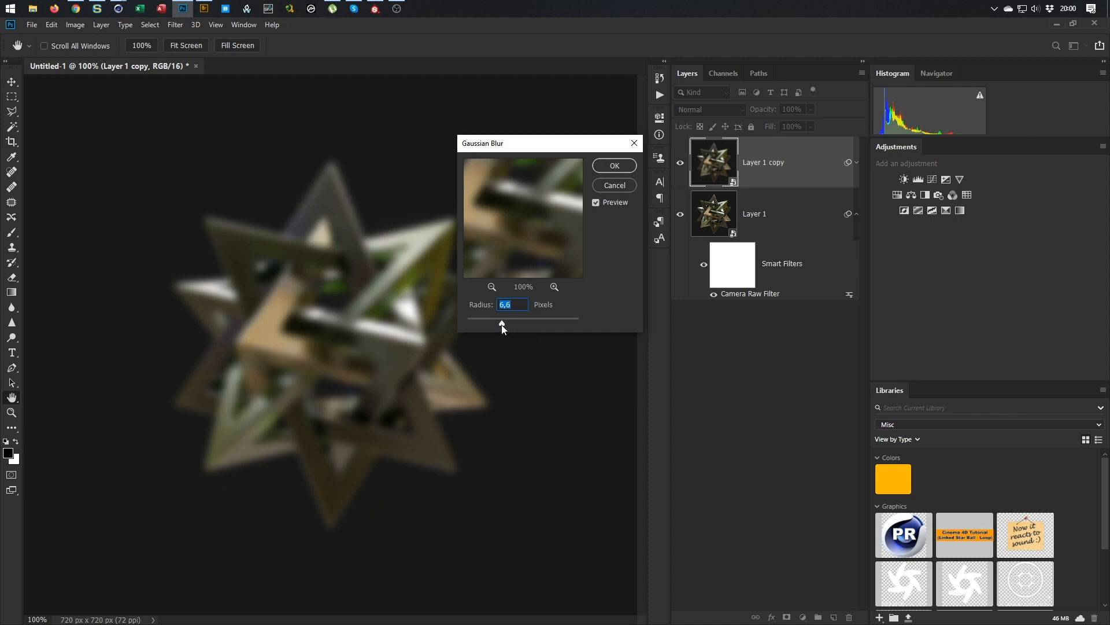
drag(502, 324, 498, 322)
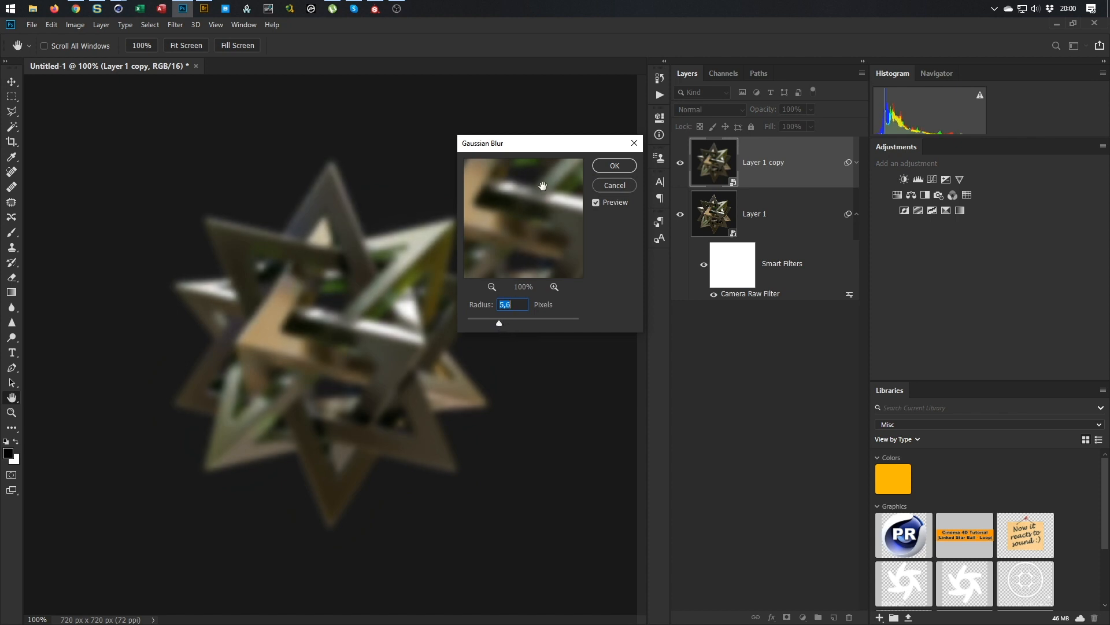
drag(553, 144, 794, 364)
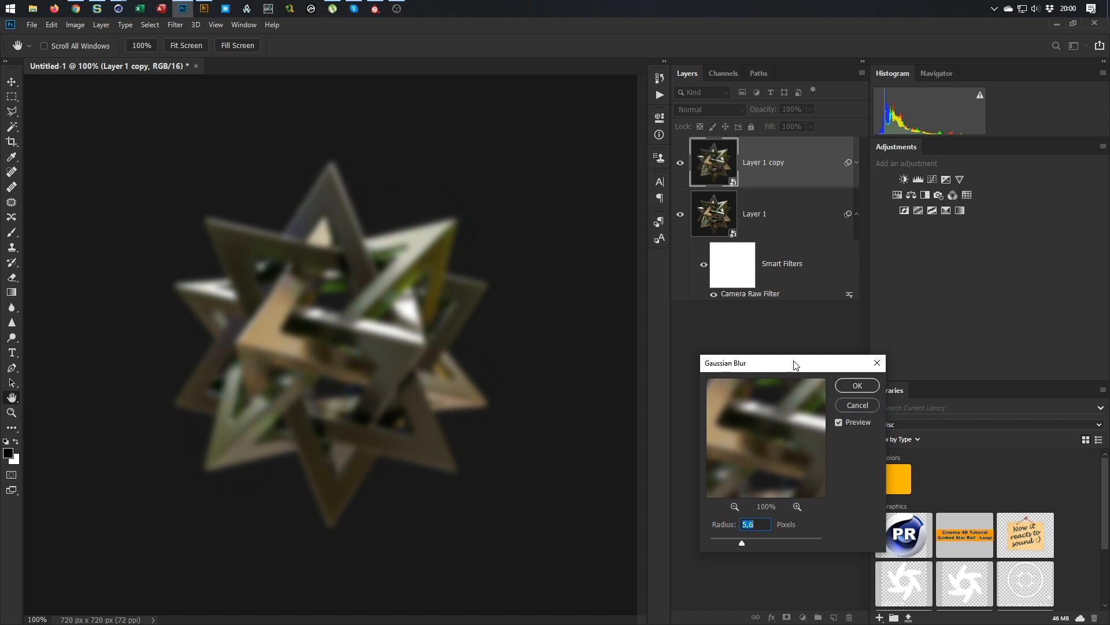
click(862, 385)
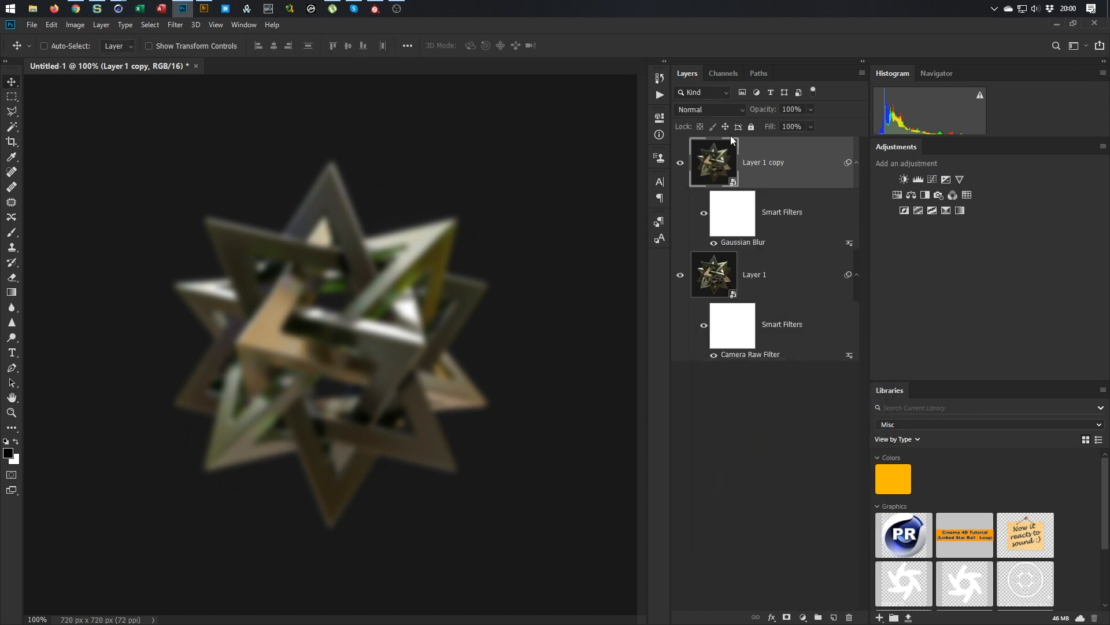
- Set the blend mode of Layer 1 copy to Lighten and compare the image with that layer hidden and shown
click(722, 113)
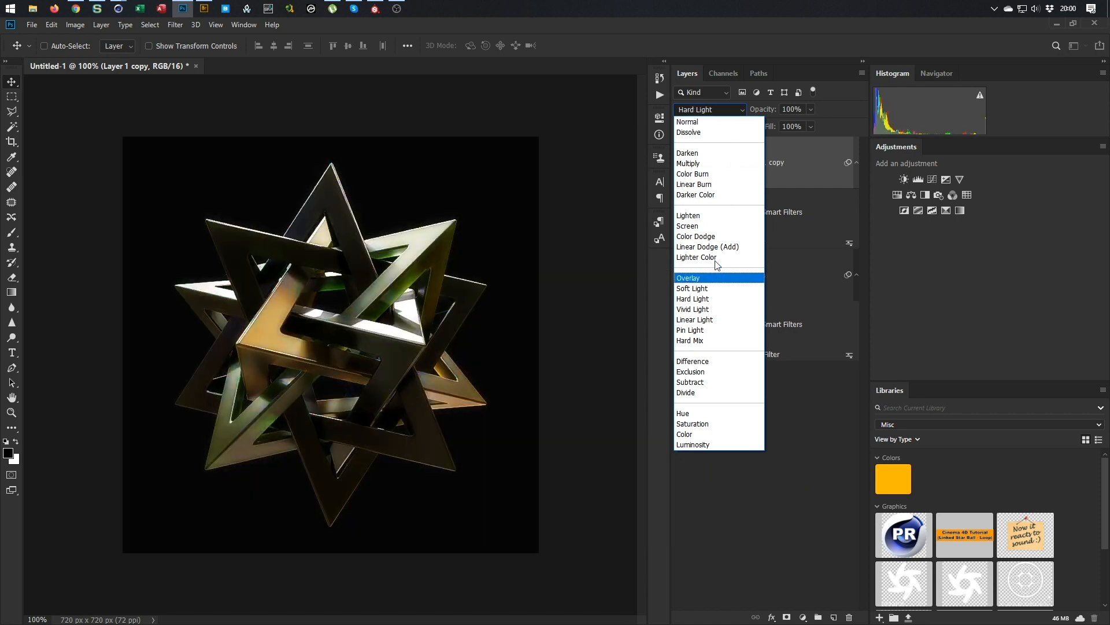
click(716, 216)
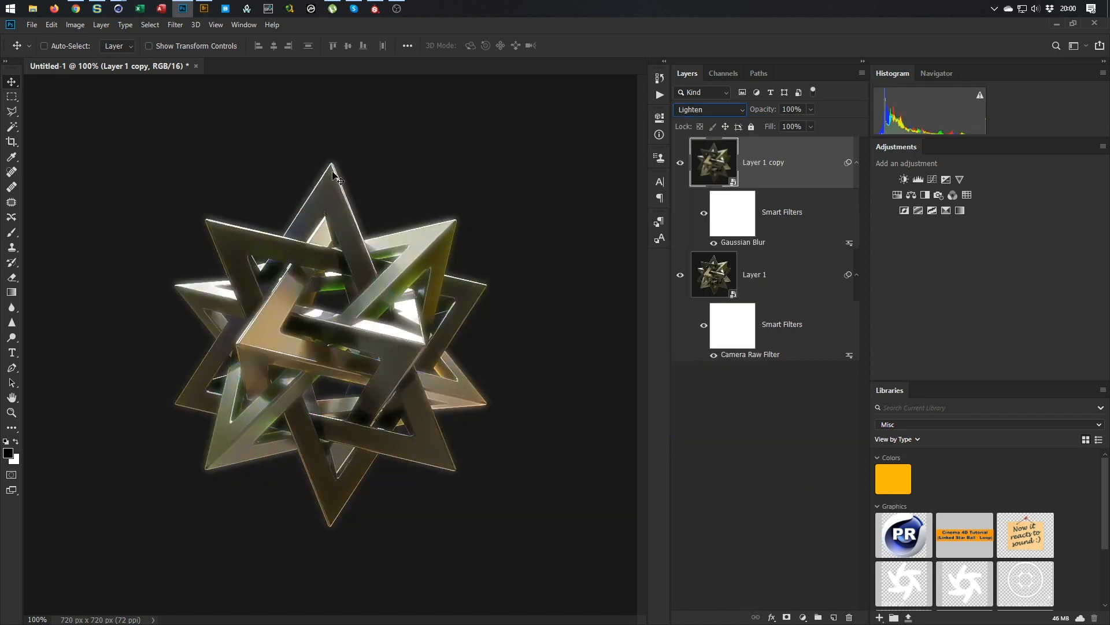
click(681, 162)
click(680, 162)
click(681, 162)
click(681, 162)
- Edit the Gaussian Blur smart filter on Layer 1 copy to a 3.2 pixel radius
double_click(733, 244)
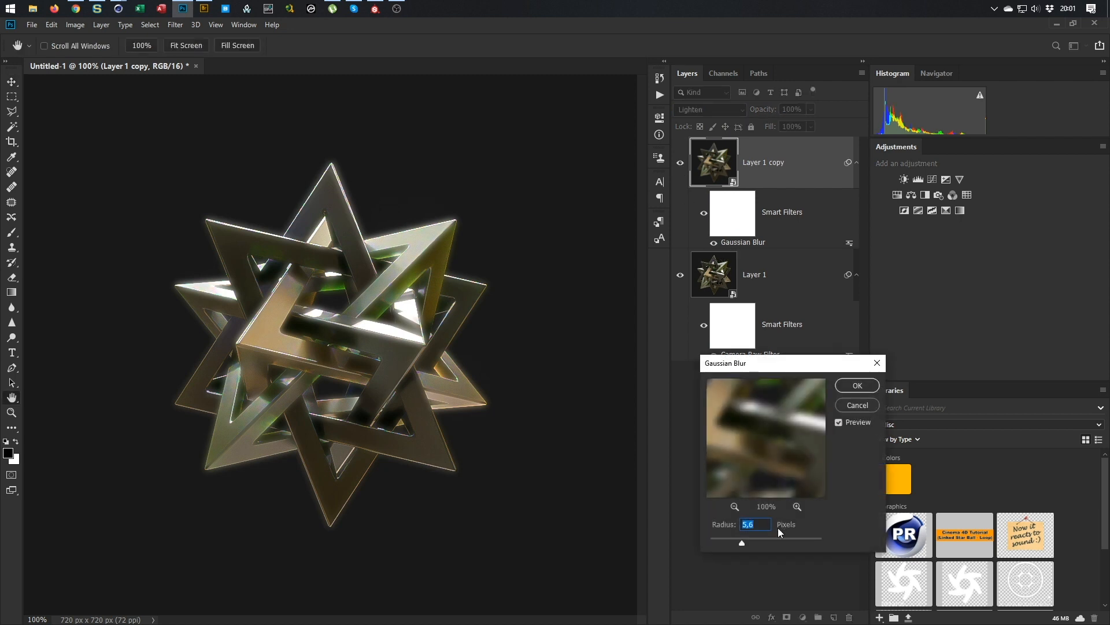
drag(742, 543, 730, 542)
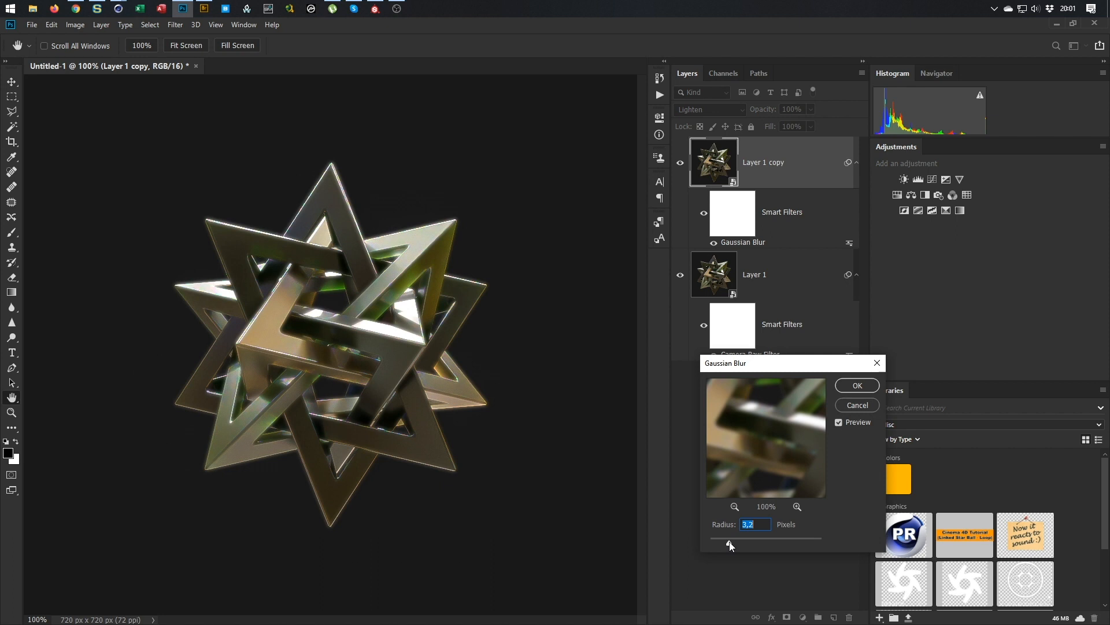
click(857, 385)
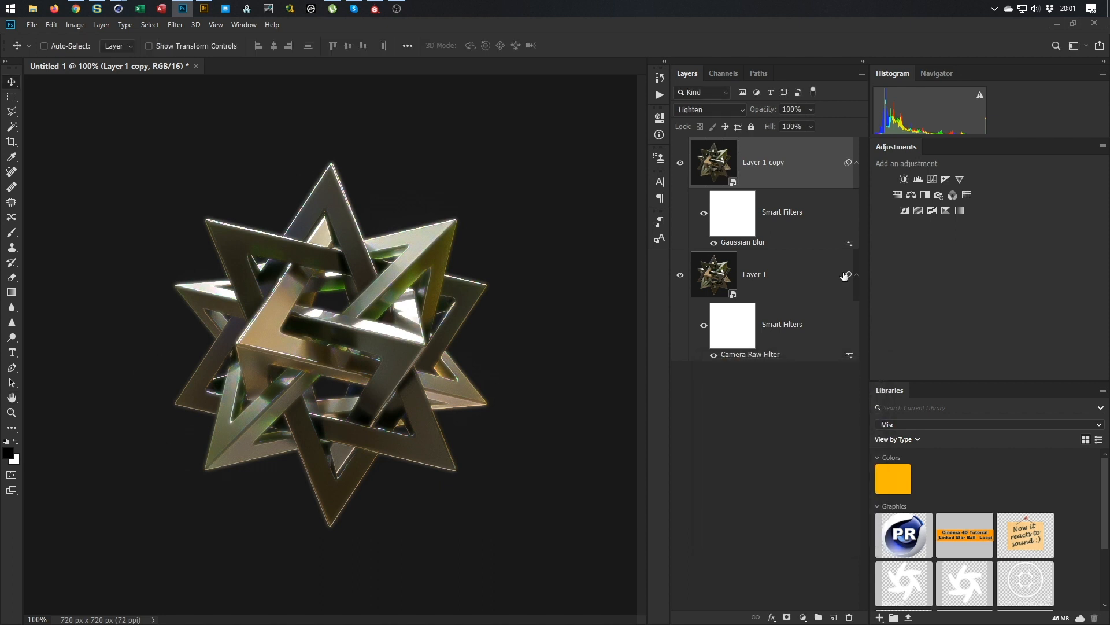
- Add a Levels adjustment layer and clip it to Layer 1 copy
click(918, 179)
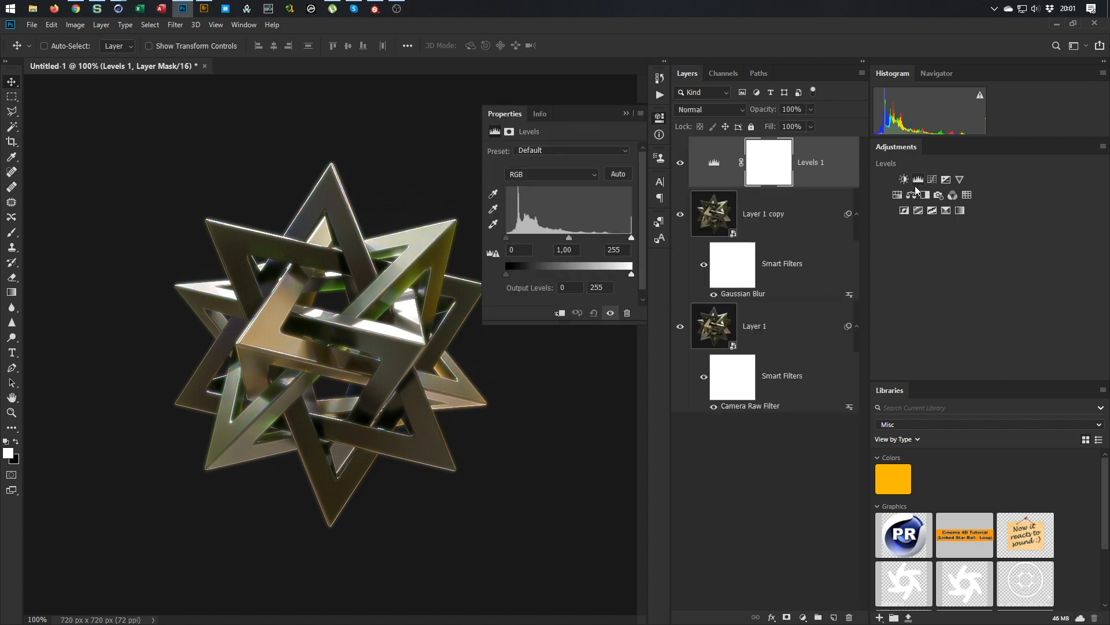
drag(811, 186, 812, 182)
alt+click(812, 184)
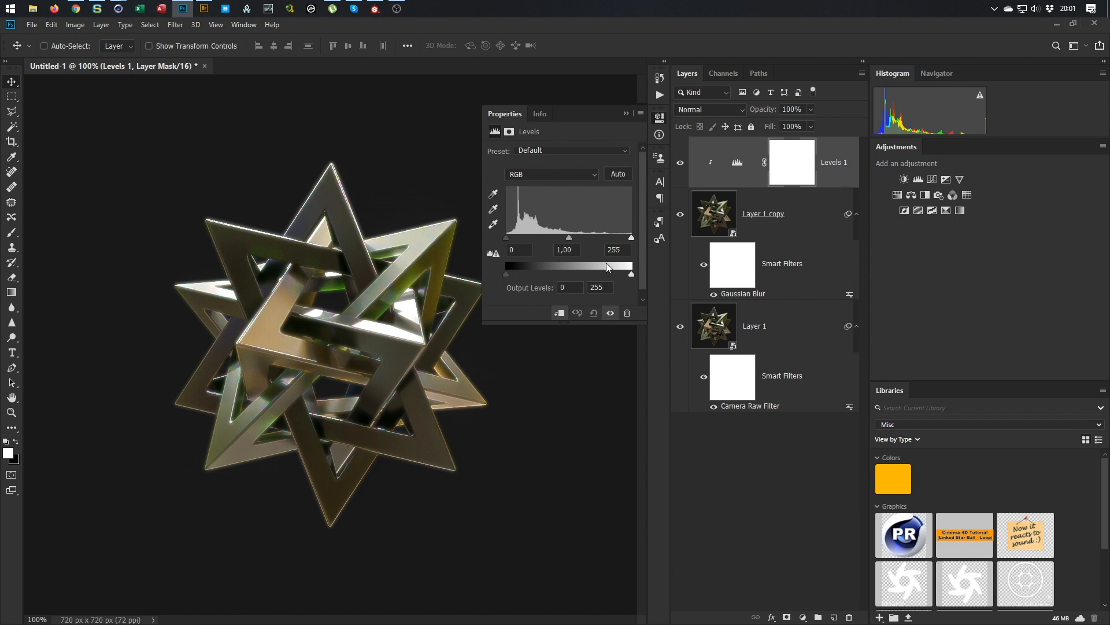
- Try a Levels output white of 208 and input black of 24, compare the glow on and off, and reset the levels
drag(633, 274, 575, 292)
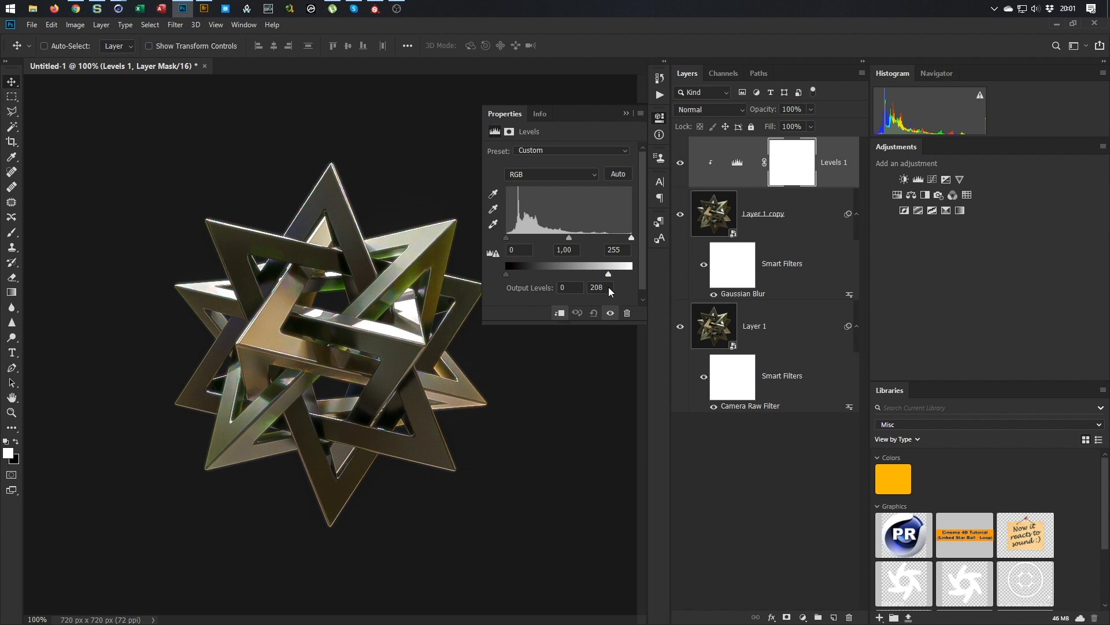
drag(508, 238, 532, 239)
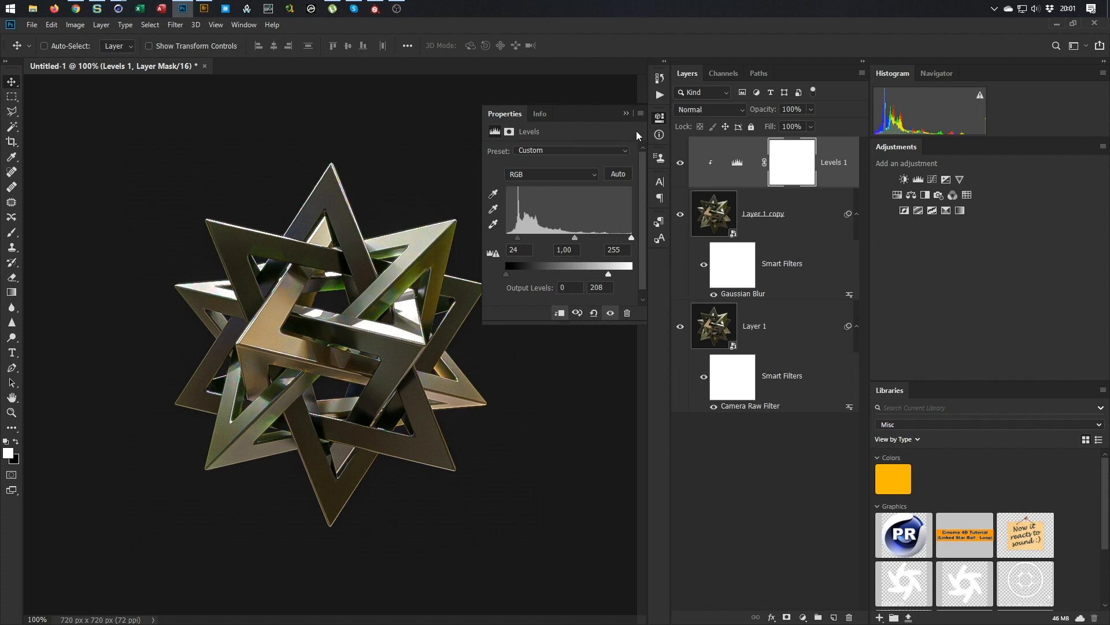
click(680, 214)
click(681, 214)
click(681, 214)
click(681, 214)
drag(518, 238, 502, 237)
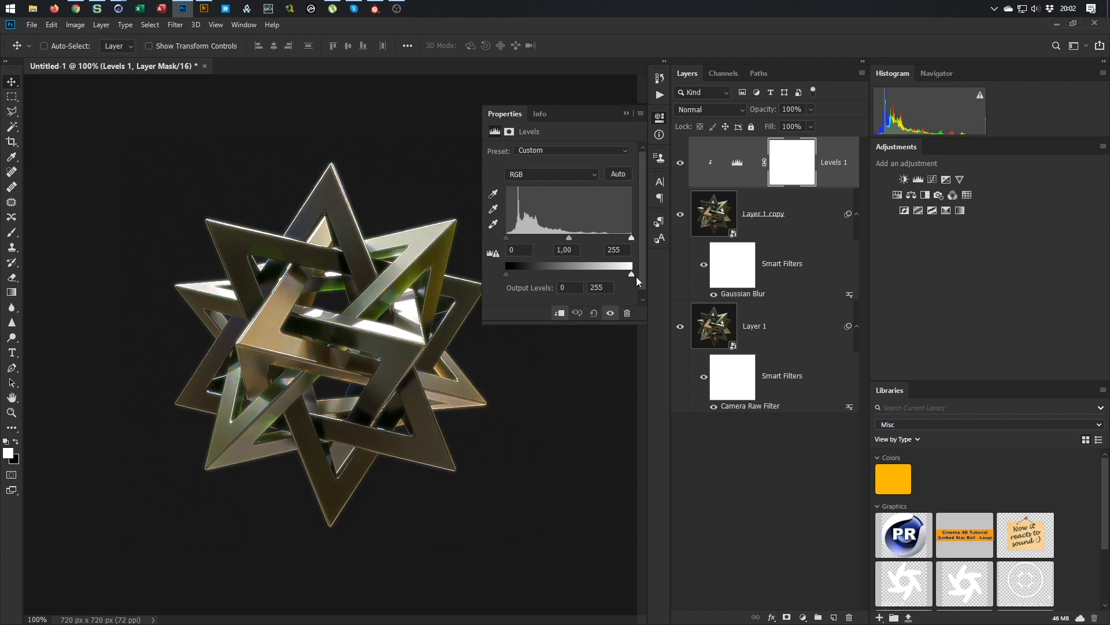
- Set the Levels output white to 202, check it with Layer 1 copy hidden and shown, and collapse the Levels settings
drag(632, 274, 606, 272)
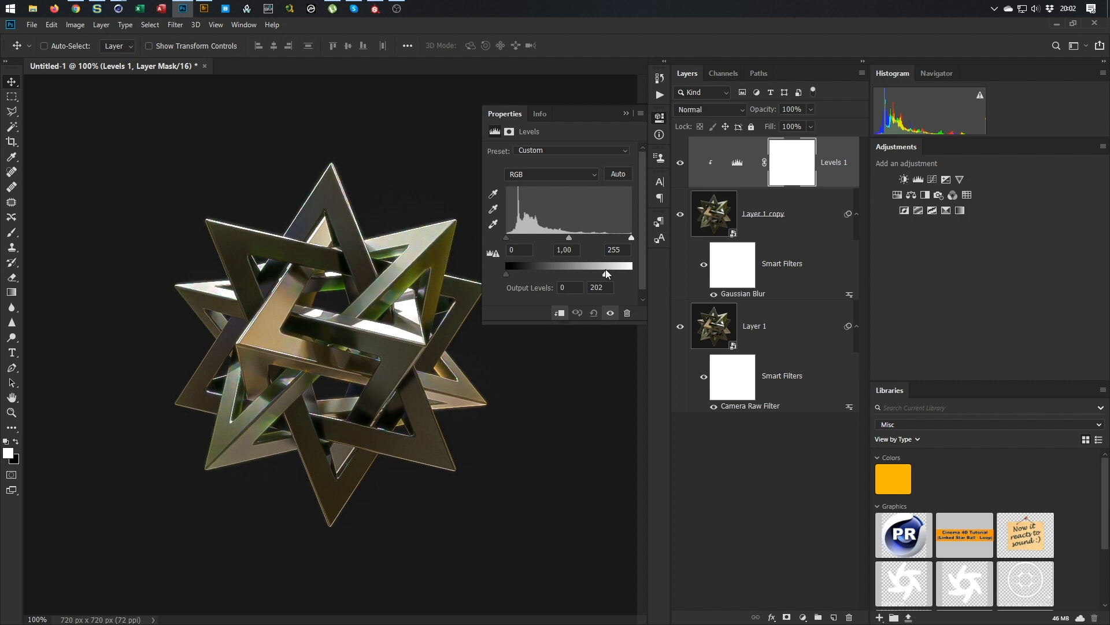
click(681, 215)
click(680, 215)
click(680, 215)
click(680, 216)
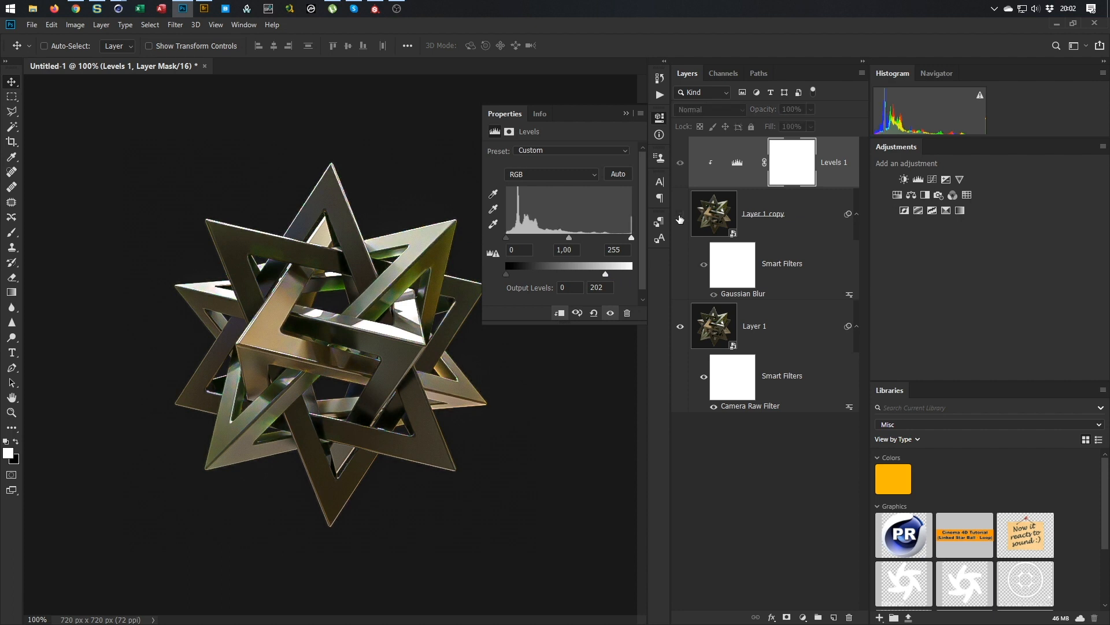
click(680, 217)
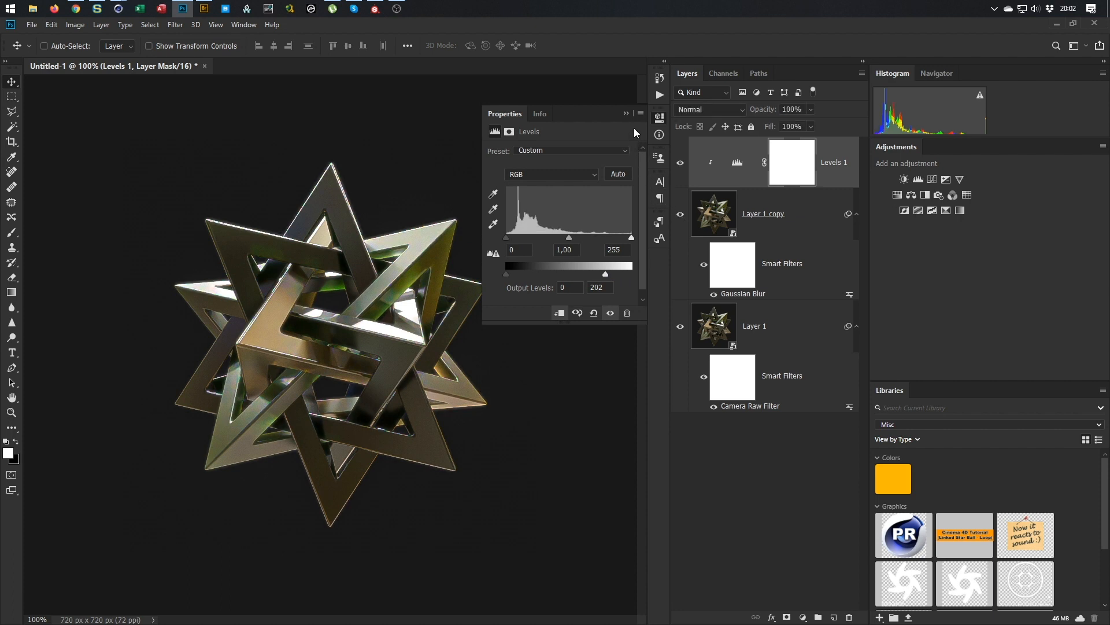
click(627, 114)
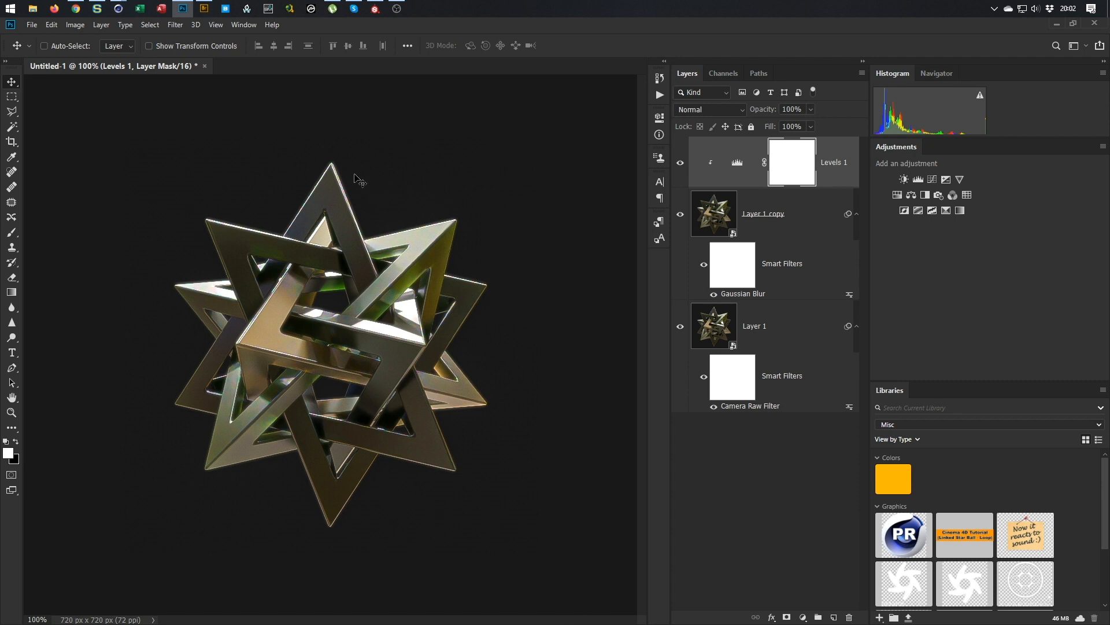
- Compare the image with and without the blurred glow layer by repeatedly hiding and showing Layer 1 copy
click(681, 215)
click(681, 215)
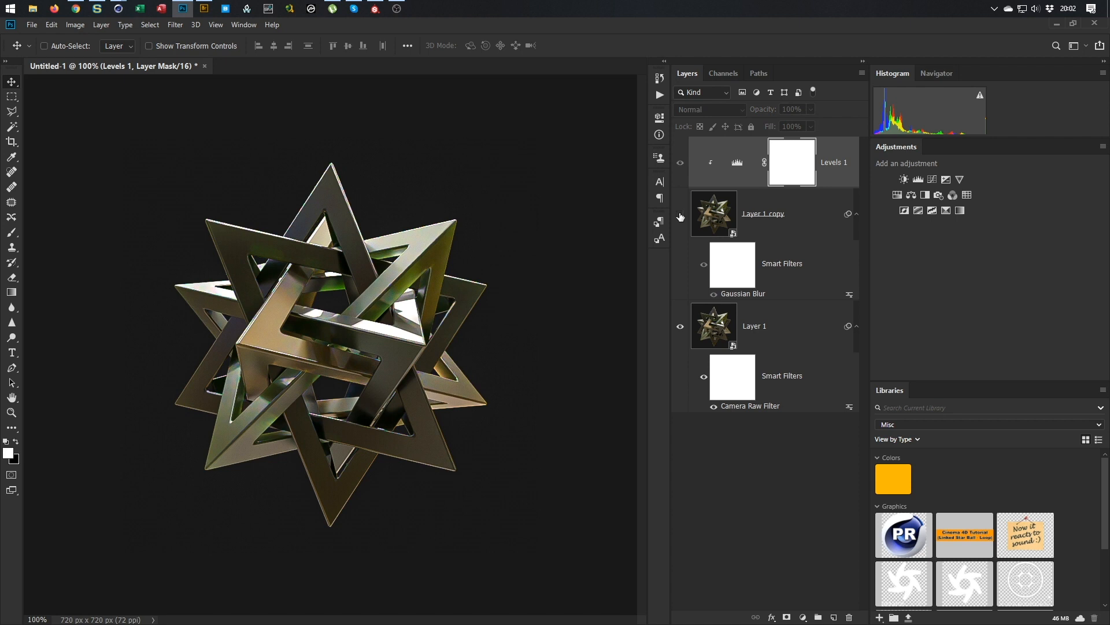
click(681, 215)
click(681, 215)
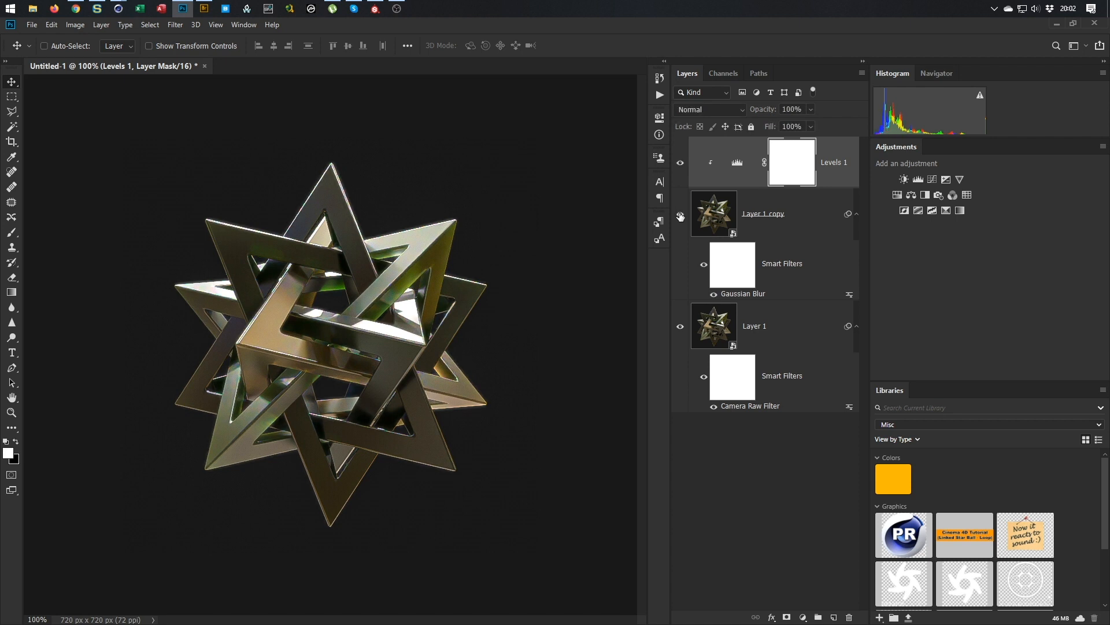
click(681, 216)
click(681, 215)
click(680, 215)
click(681, 215)
- Review the blend mode options for Layer 1 copy and choose Lighten
click(727, 202)
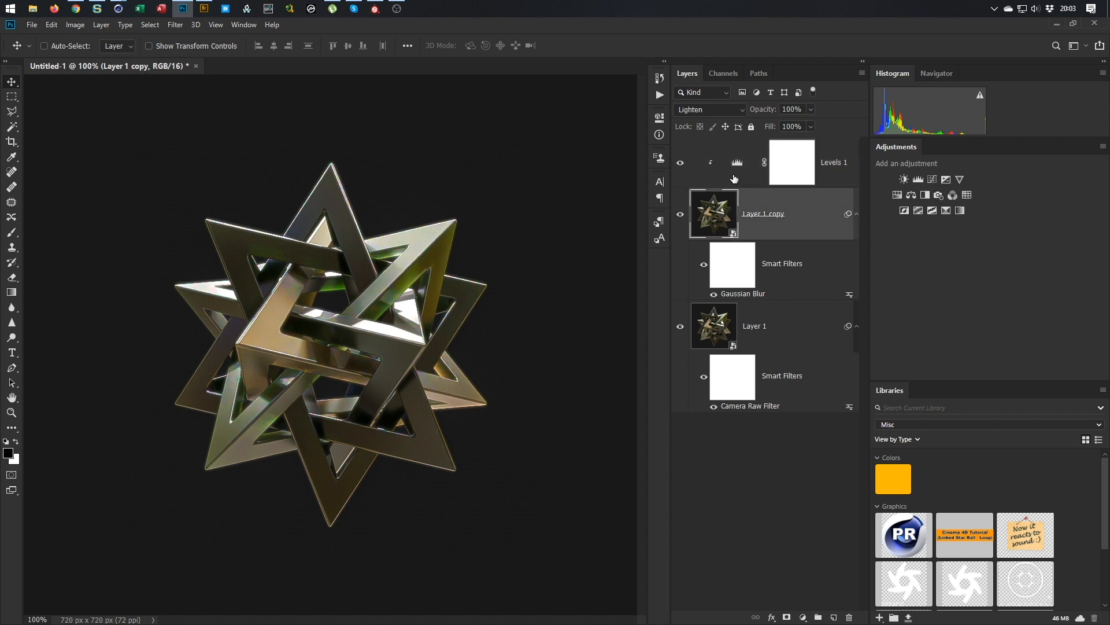
click(739, 113)
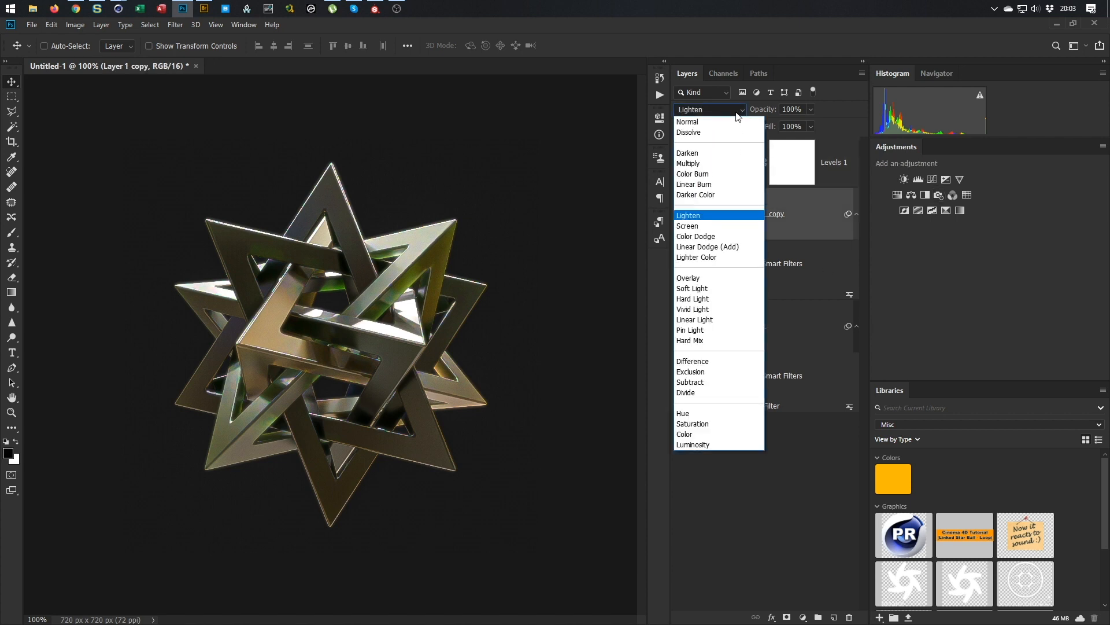
click(697, 218)
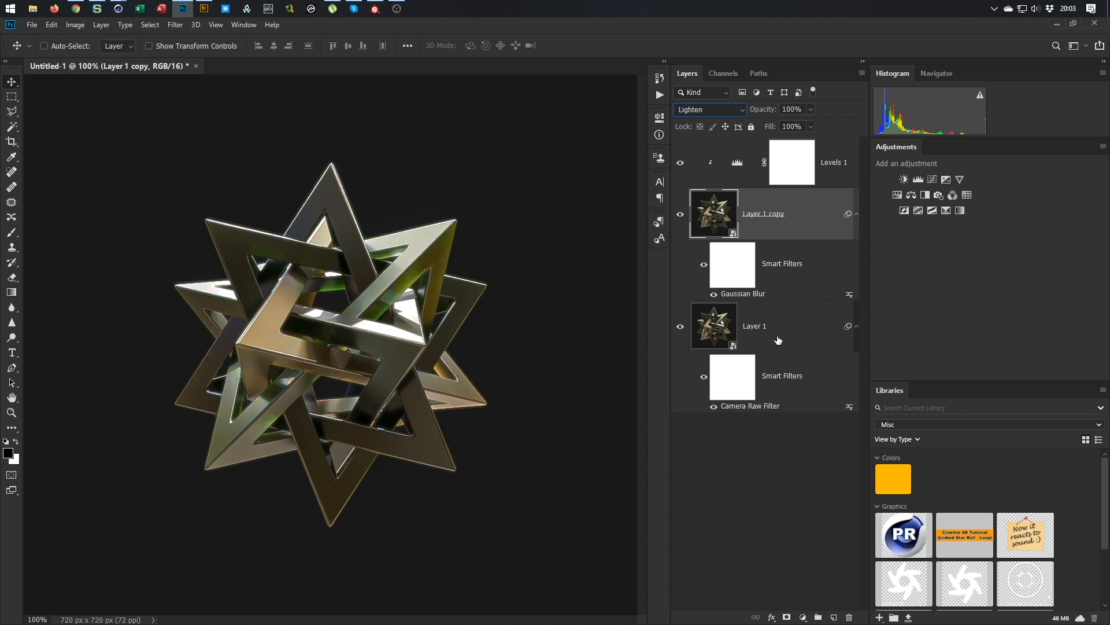
- Look at the original render in Cinema 4D's Picture Viewer and return to Photoshop
click(1057, 23)
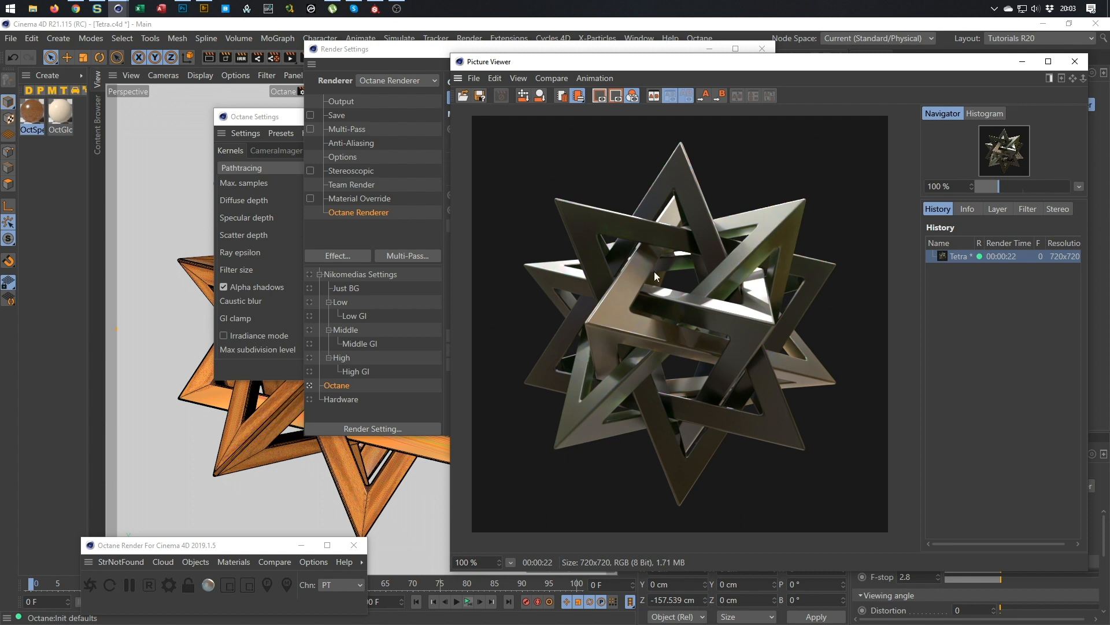
click(183, 8)
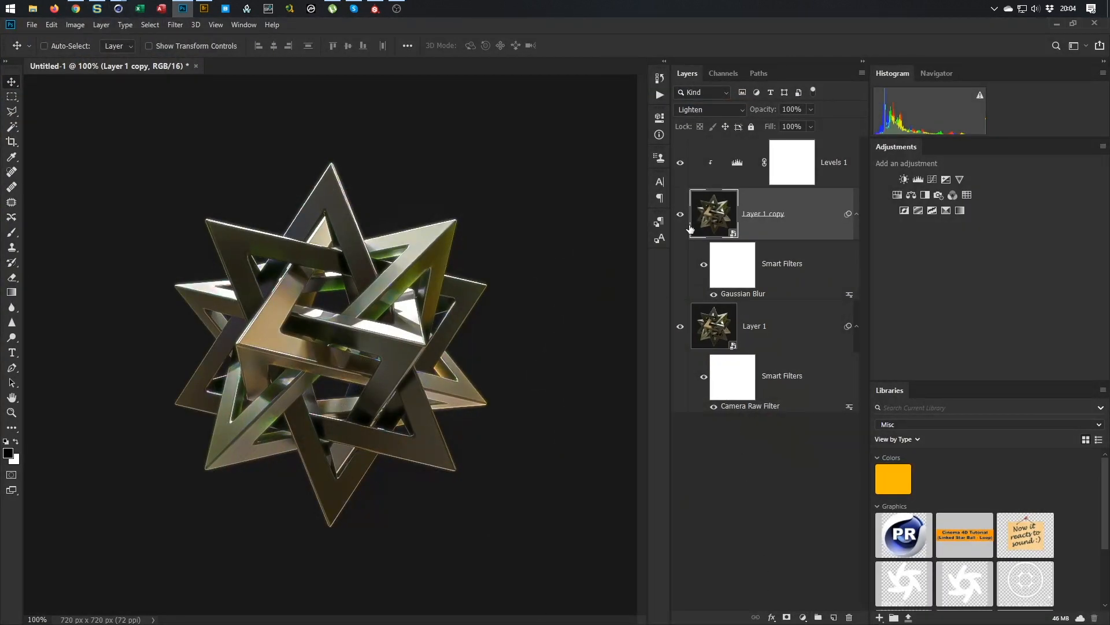
- Hide Layer 1 copy and Layer 1's smart filters to examine the unprocessed render
click(681, 215)
click(681, 215)
click(681, 215)
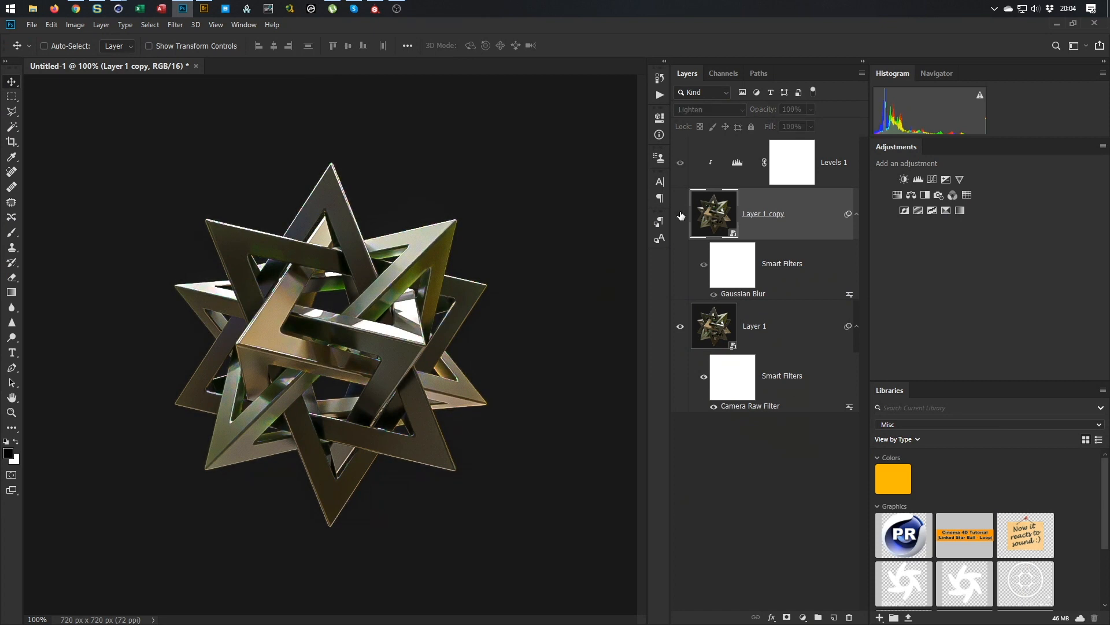
click(704, 376)
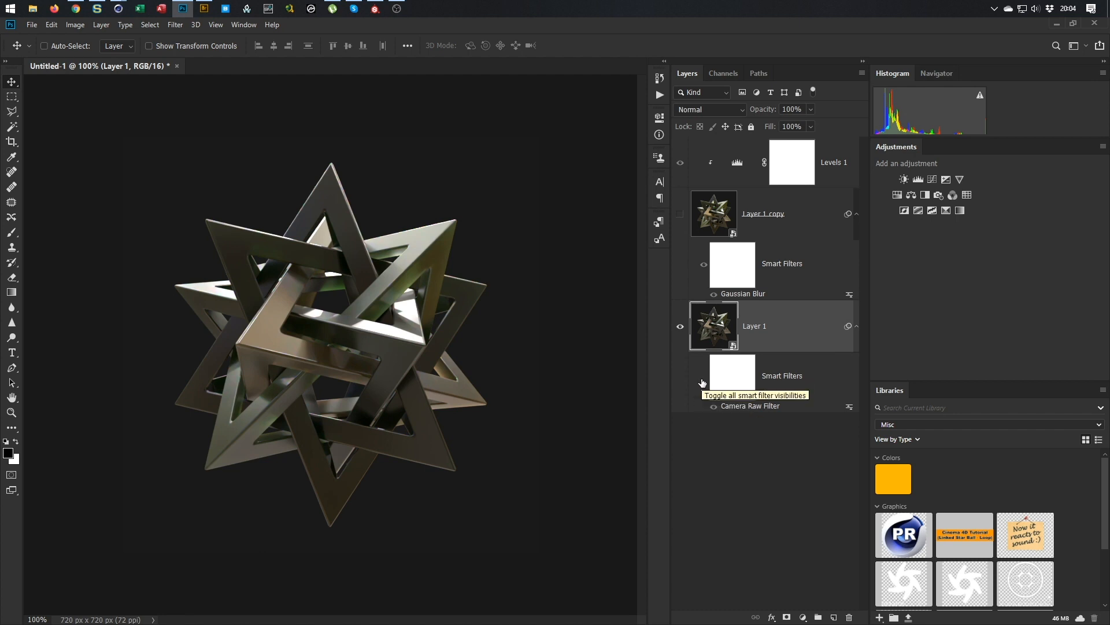
- Turn Layer 1's smart filters back on and show Layer 1 copy again
click(704, 381)
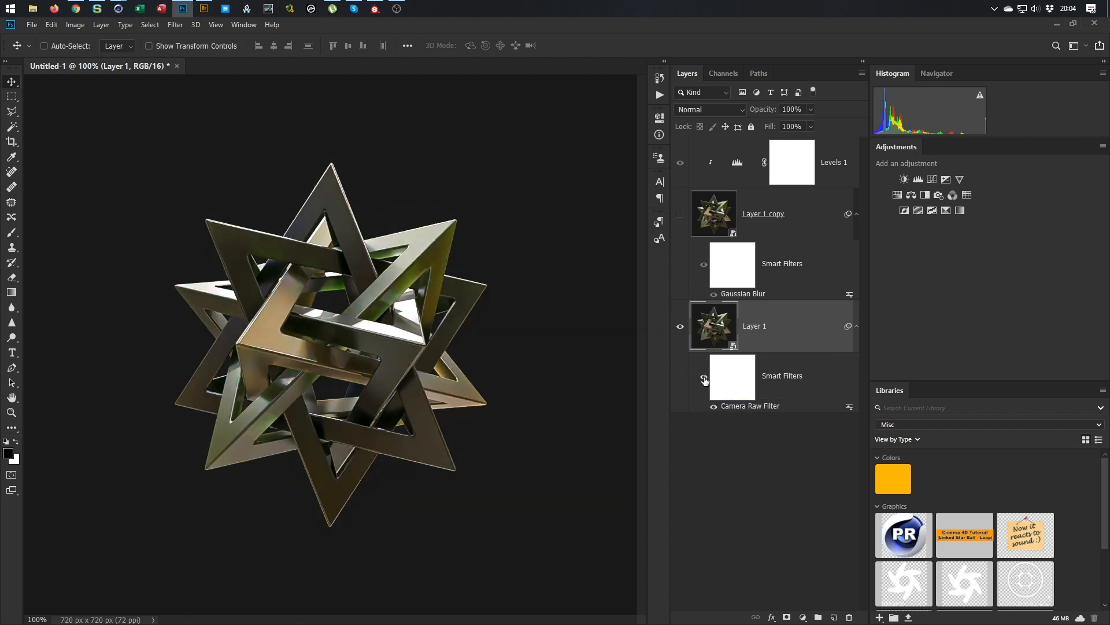
click(680, 214)
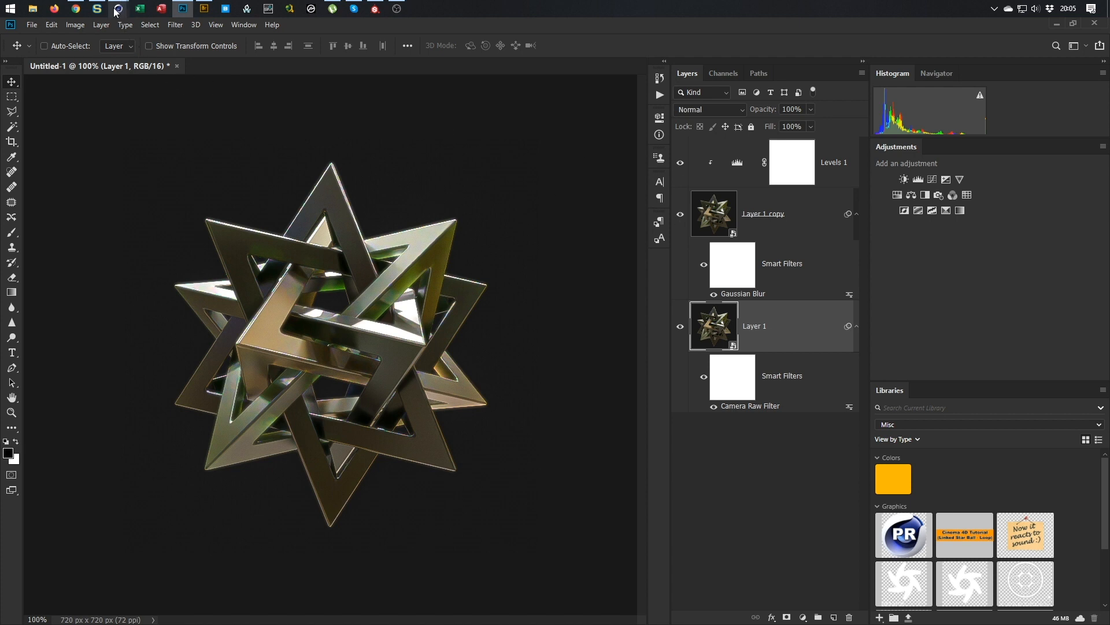
- Switch to Chrome, leave the Facebook photo, and open the Luxxeon 3D channel's video list from the YouTube Orderly Tangle tutorial
mouse_move(116, 12)
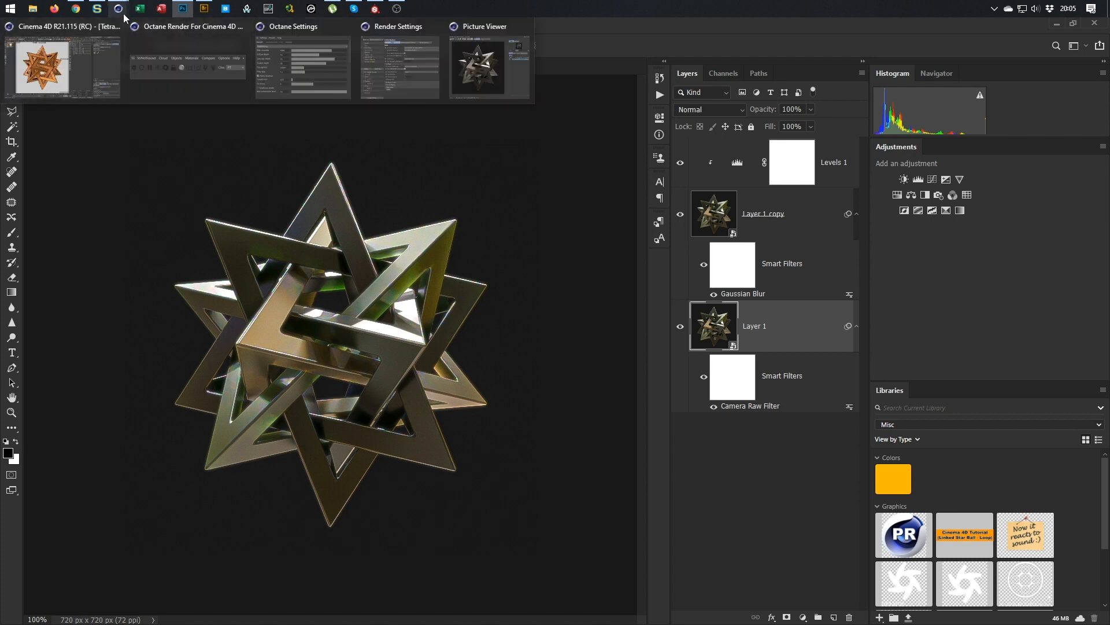
click(76, 8)
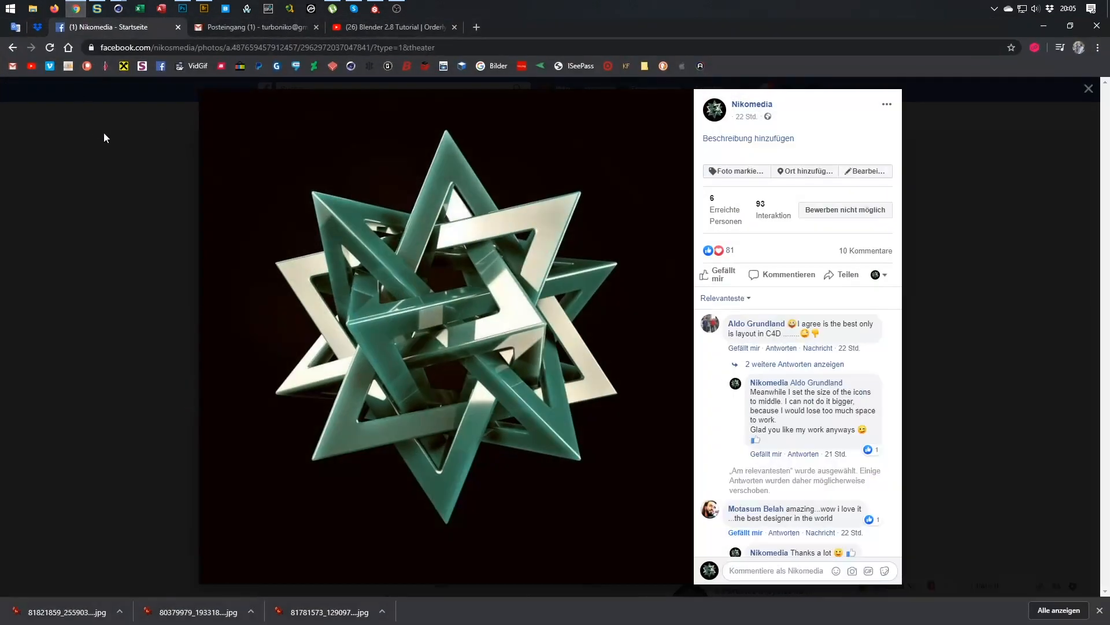
click(950, 291)
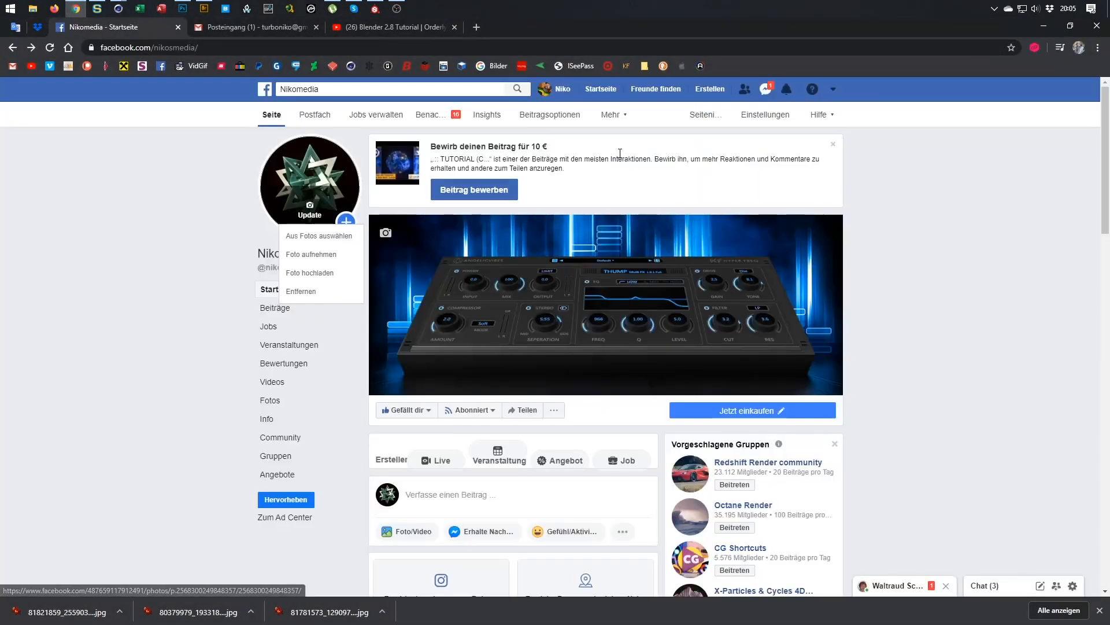
click(405, 34)
scroll(327, 394, down, 3)
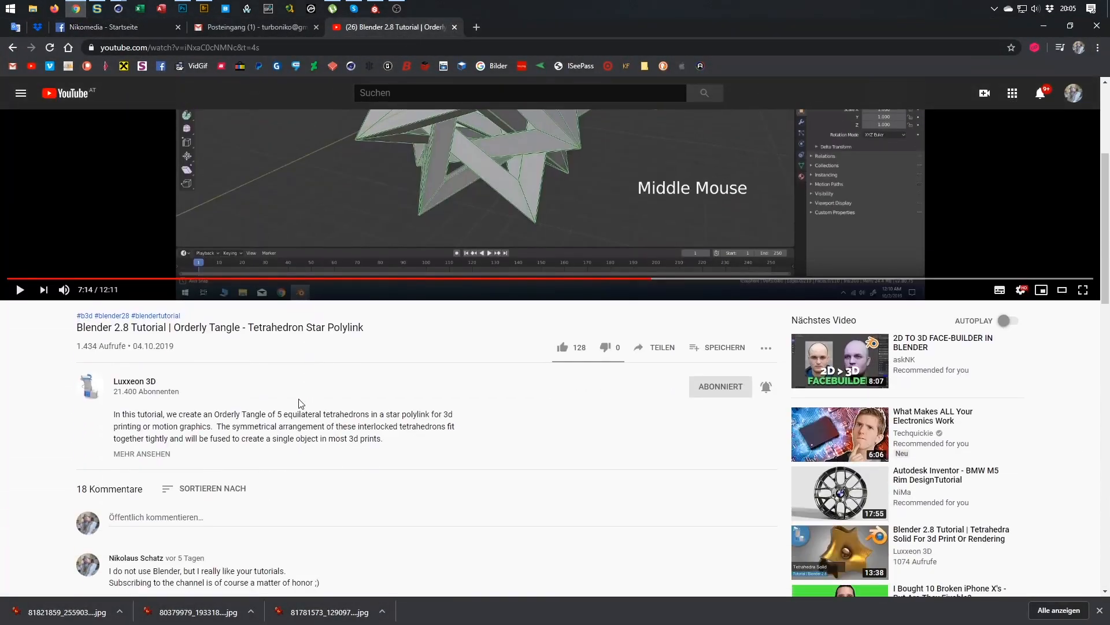
click(147, 380)
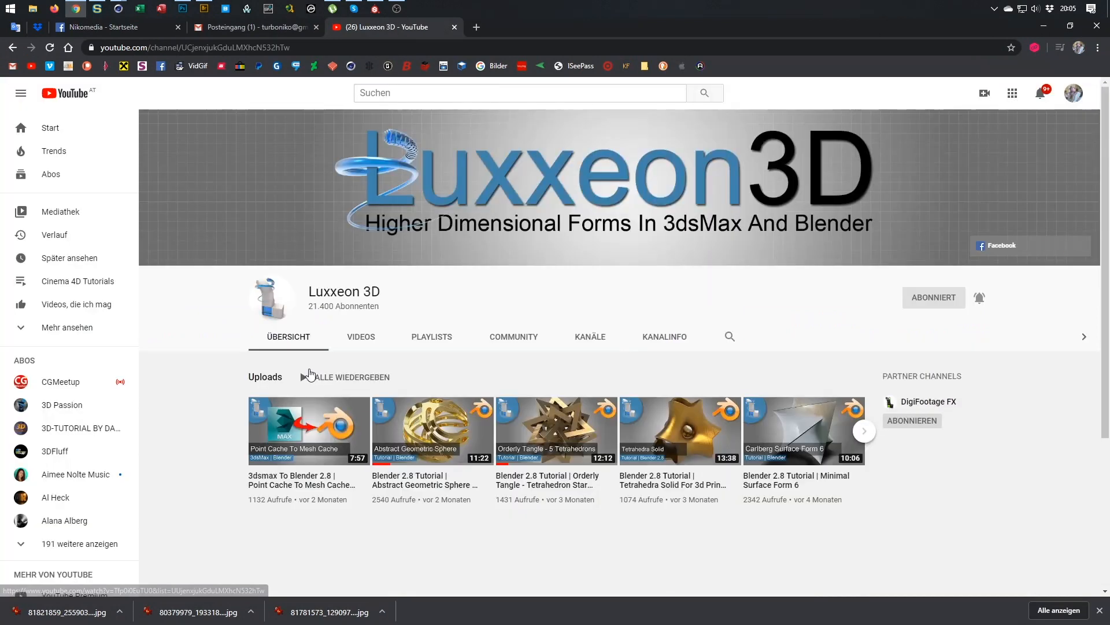
click(359, 340)
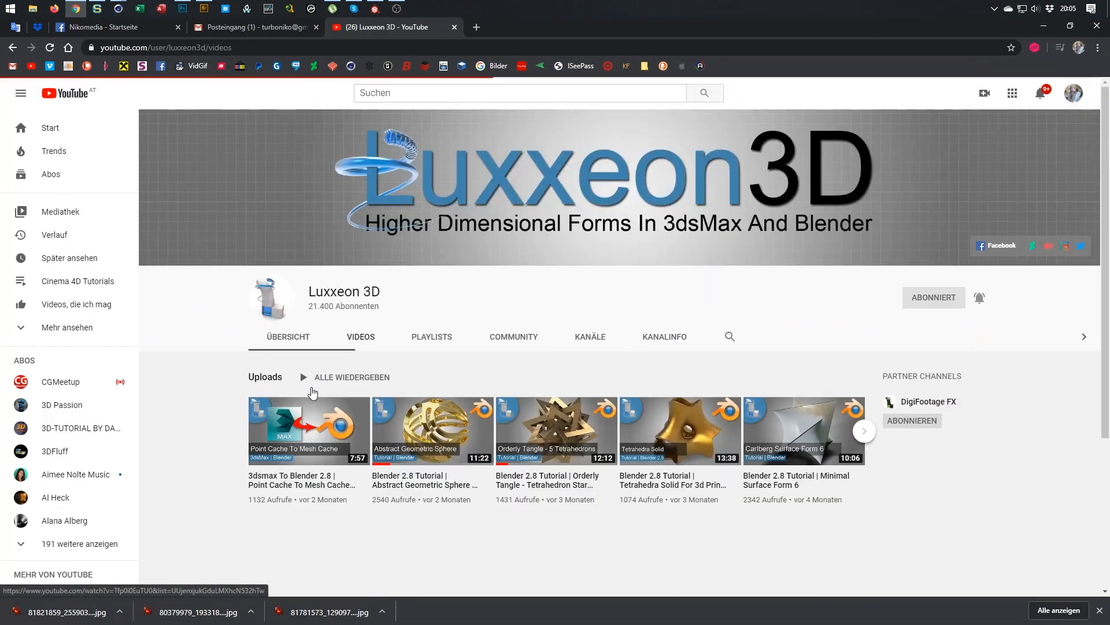
- Browse the Luxxeon 3D channel's uploaded 3D modeling tutorials and return to Photoshop
scroll(405, 405, down, 5)
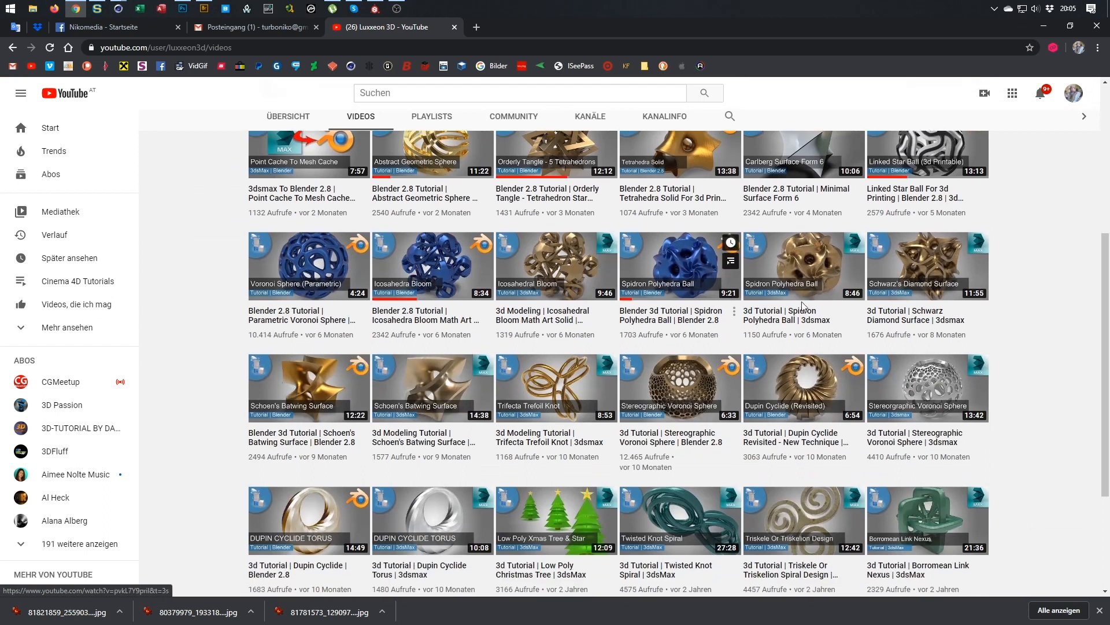
scroll(773, 438, down, 3)
scroll(767, 416, up, 4)
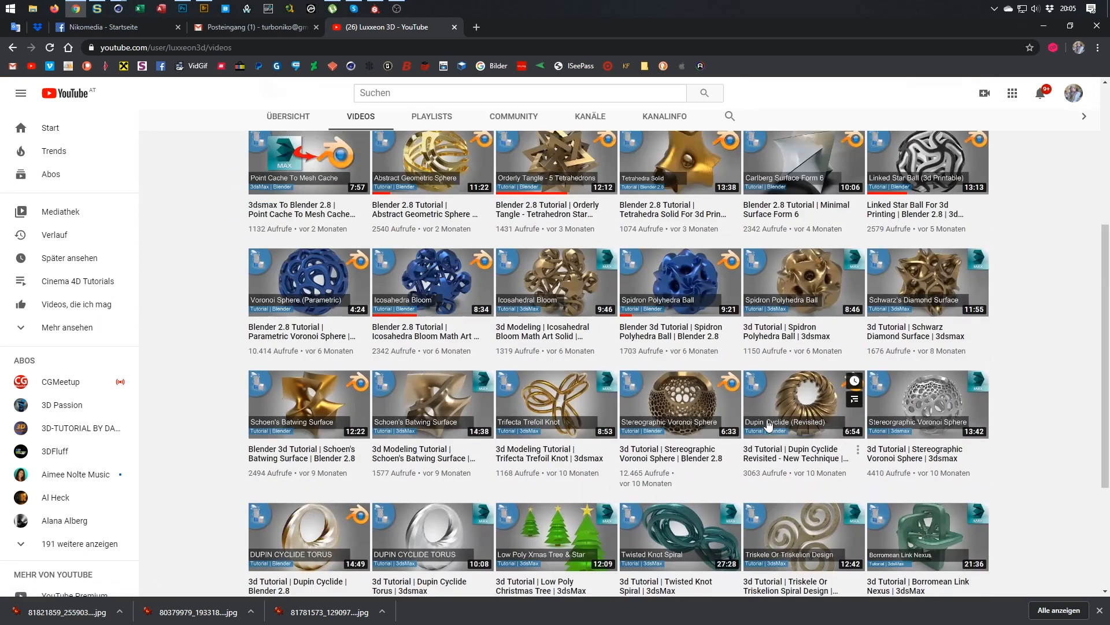
scroll(764, 402, up, 1)
mouse_move(577, 268)
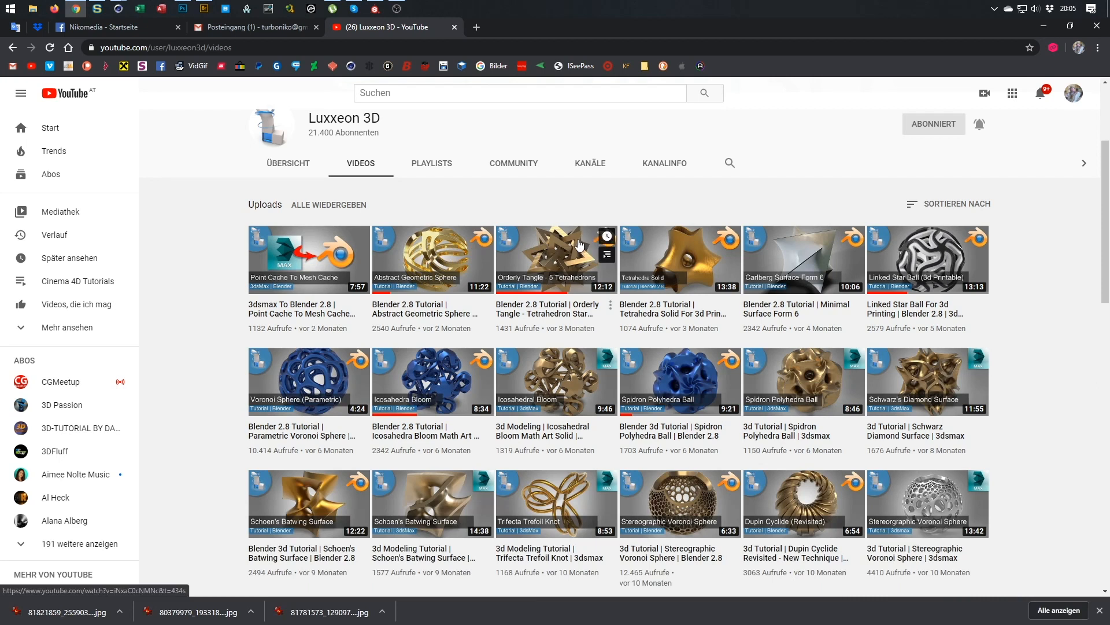
scroll(579, 245, down, 2)
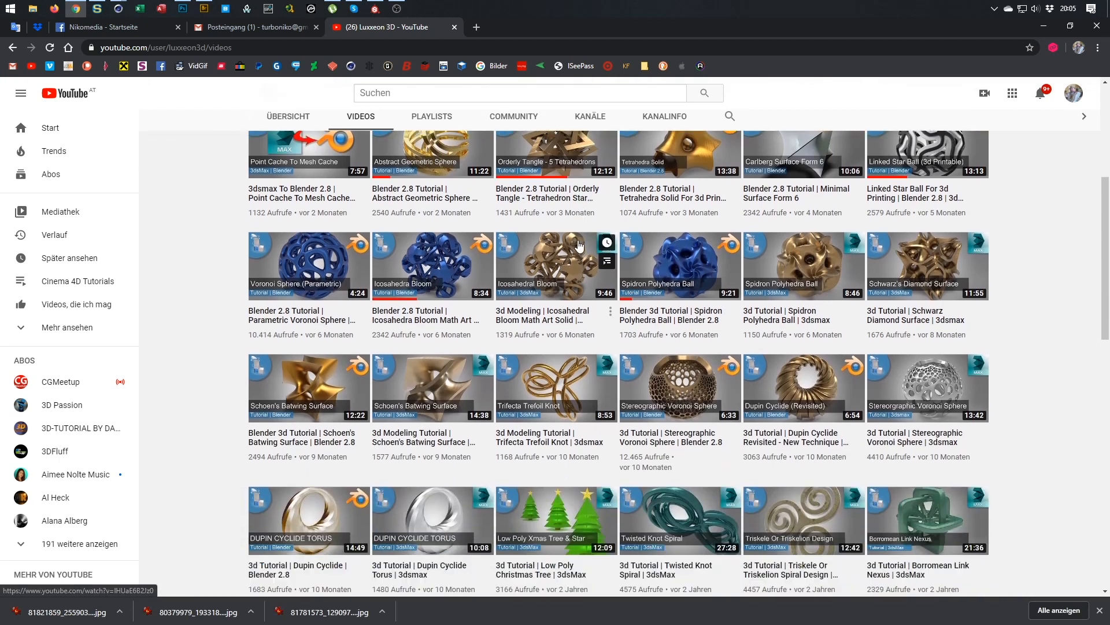
scroll(580, 246, up, 2)
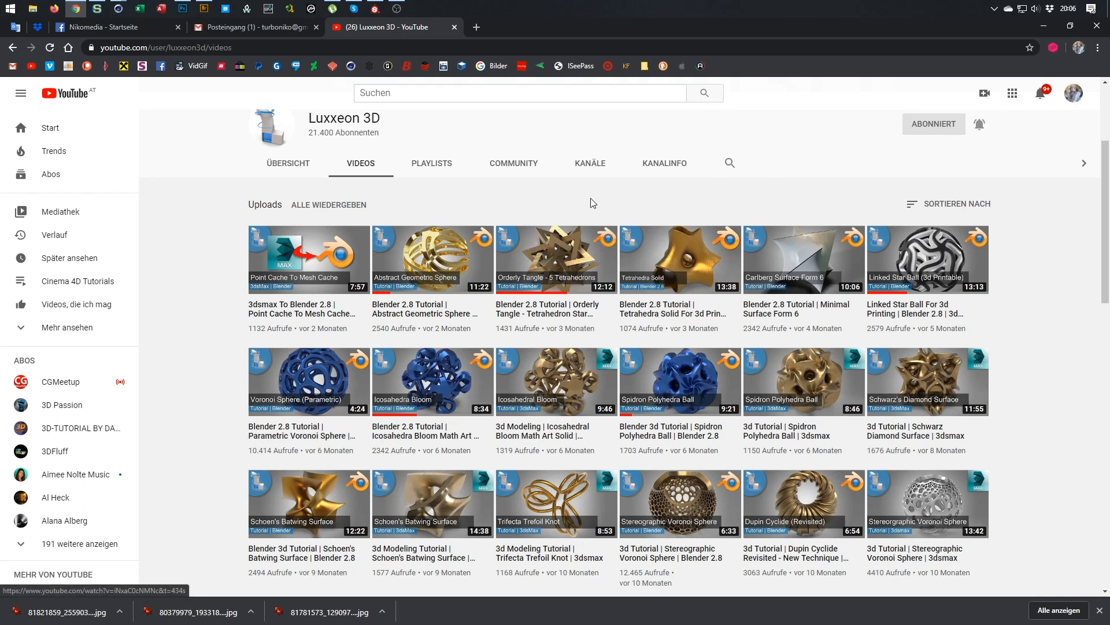
click(1045, 27)
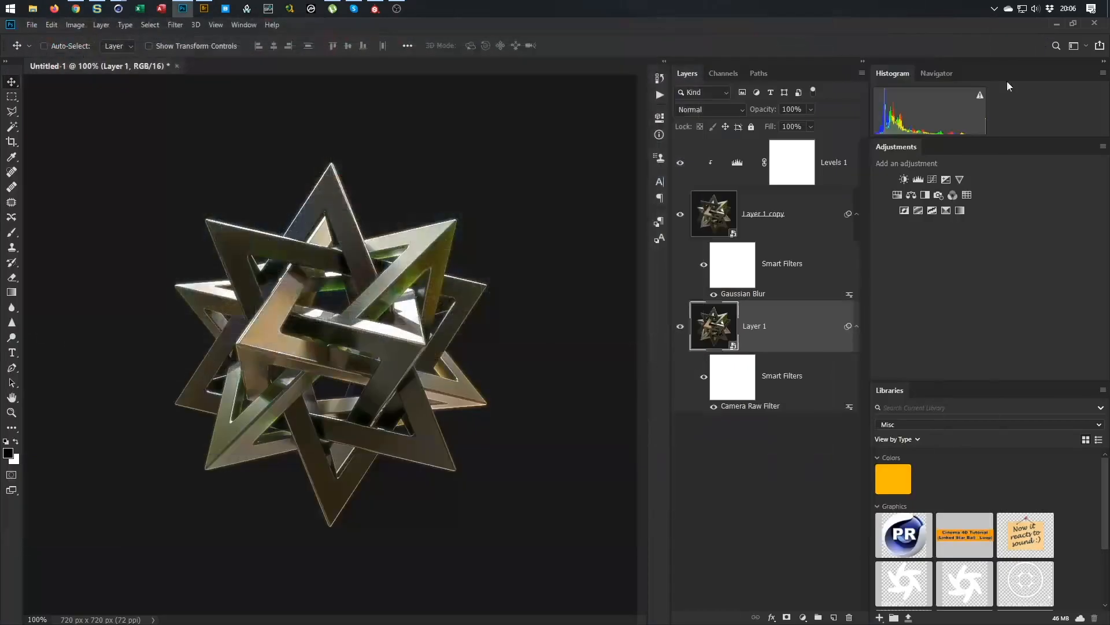